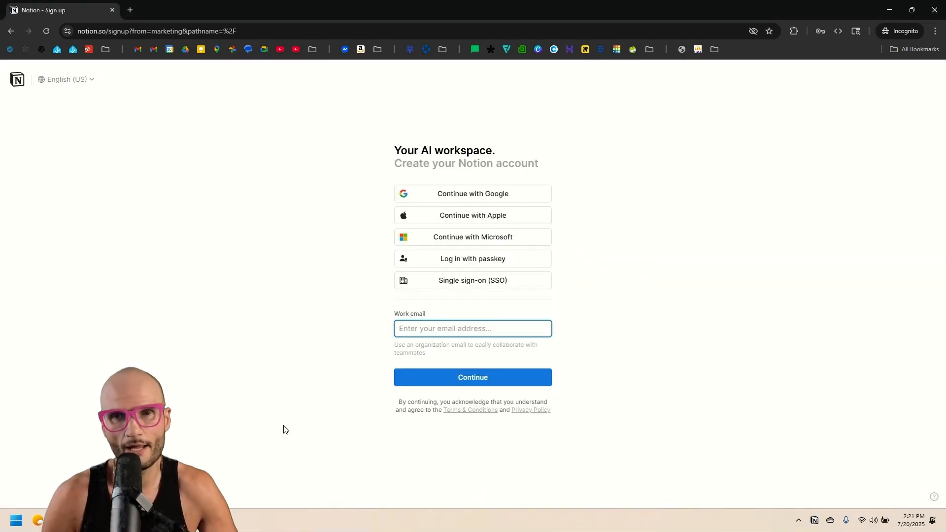
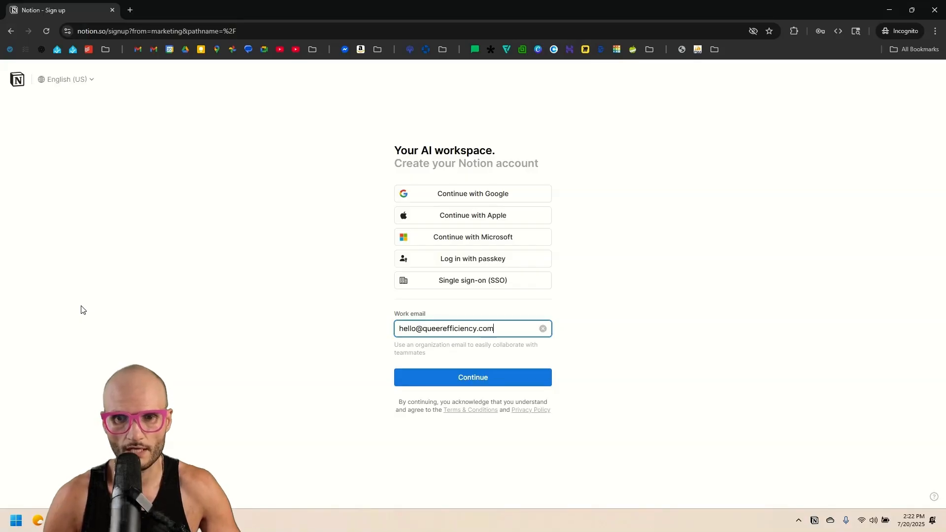
Sign up with the work email and confirm it with the emailed verification code.
key(Return)
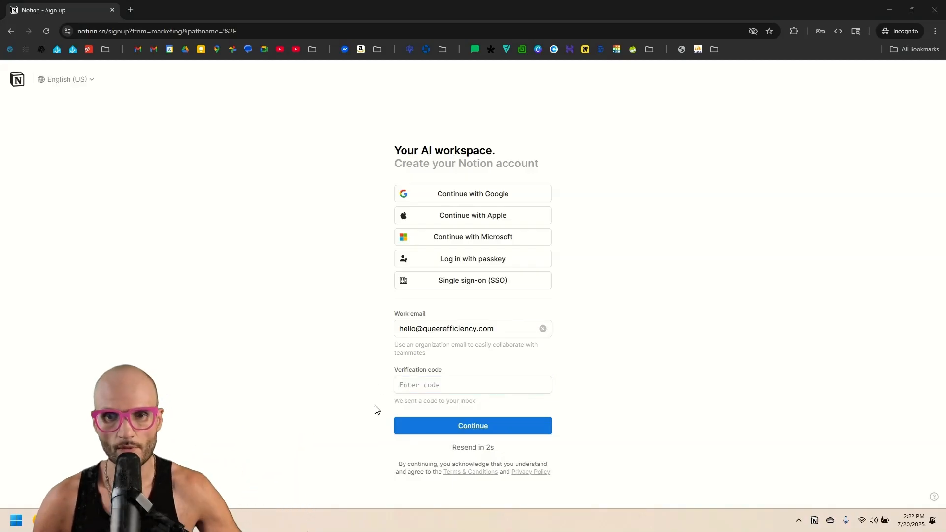
click(456, 386)
key(ctrl+v)
click(525, 423)
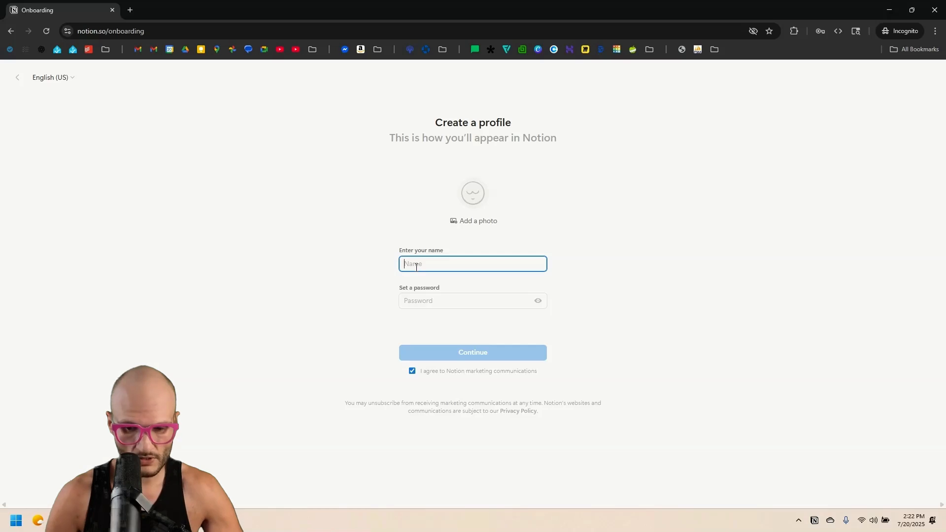
Fill in the profile's full name and password and continue.
key(Tab)
text(...)
text(••••)
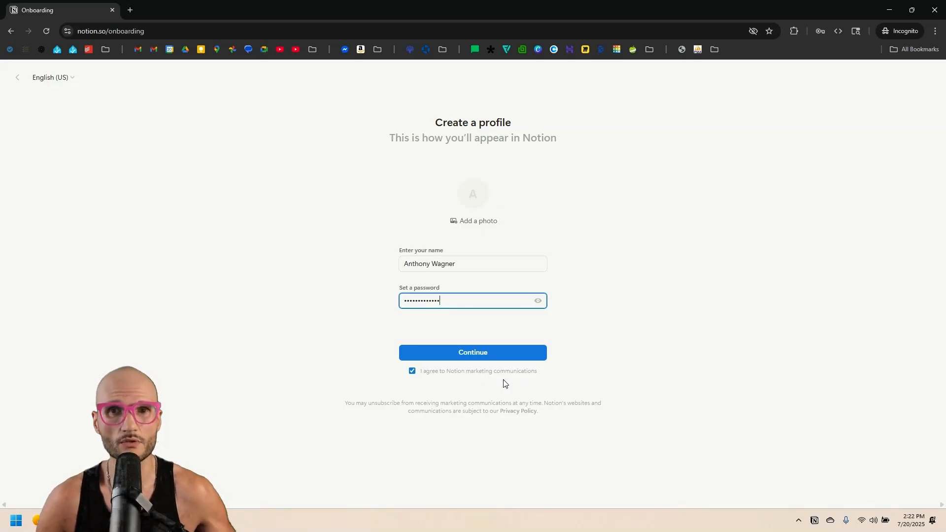
click(482, 358)
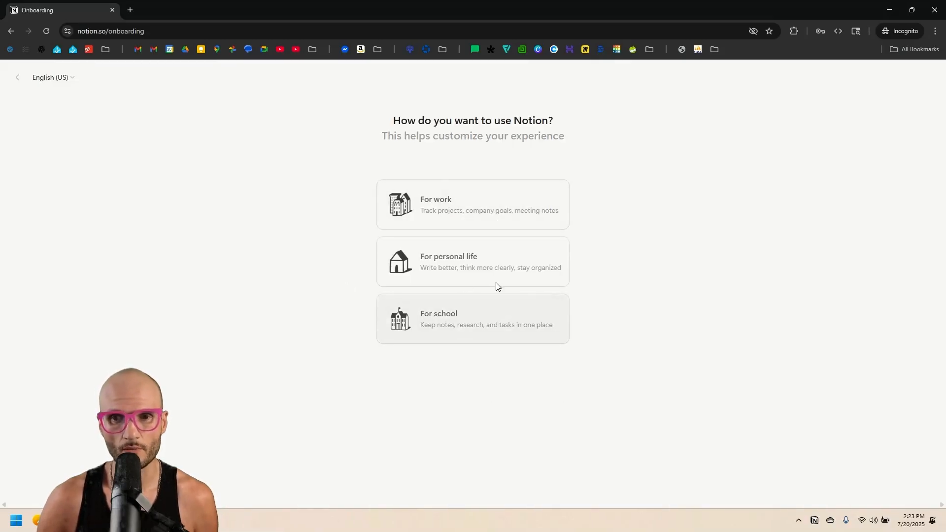
Choose personal use on my own, and skip the topics and desktop app prompts.
click(474, 274)
click(530, 286)
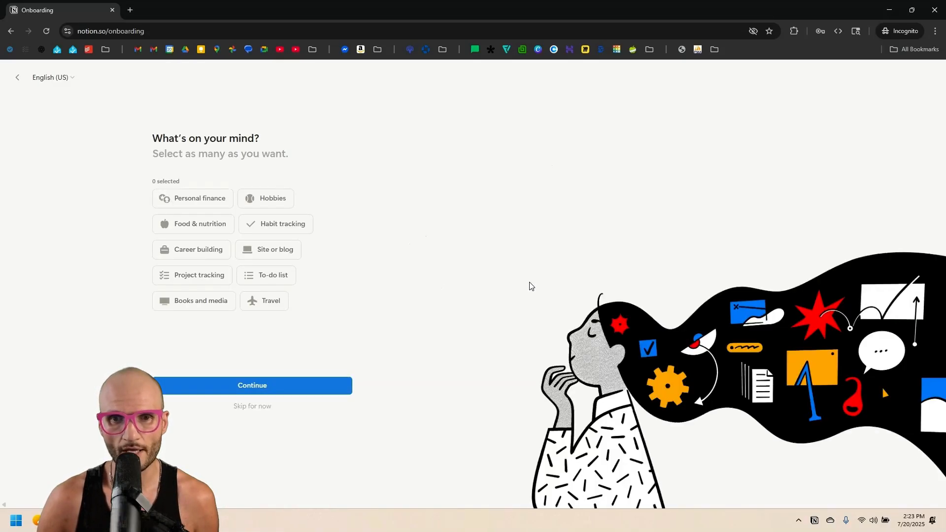
click(261, 410)
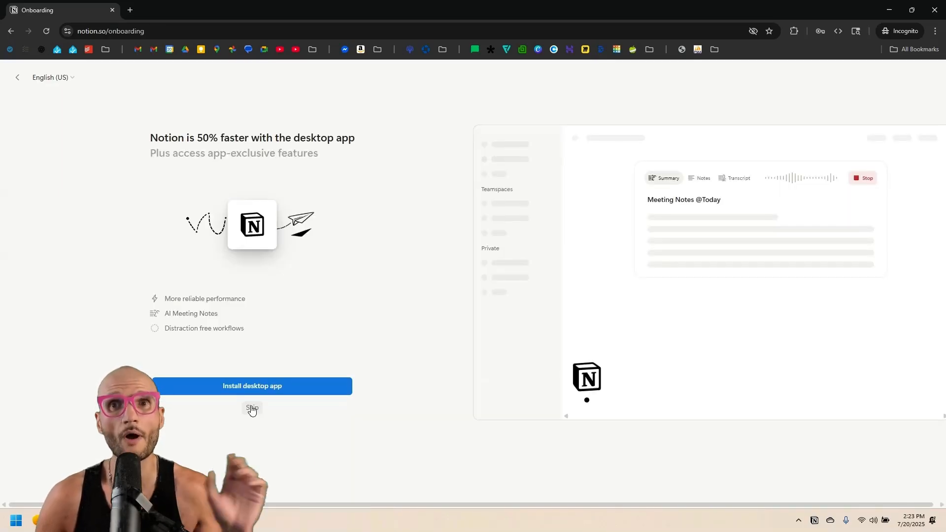
click(252, 409)
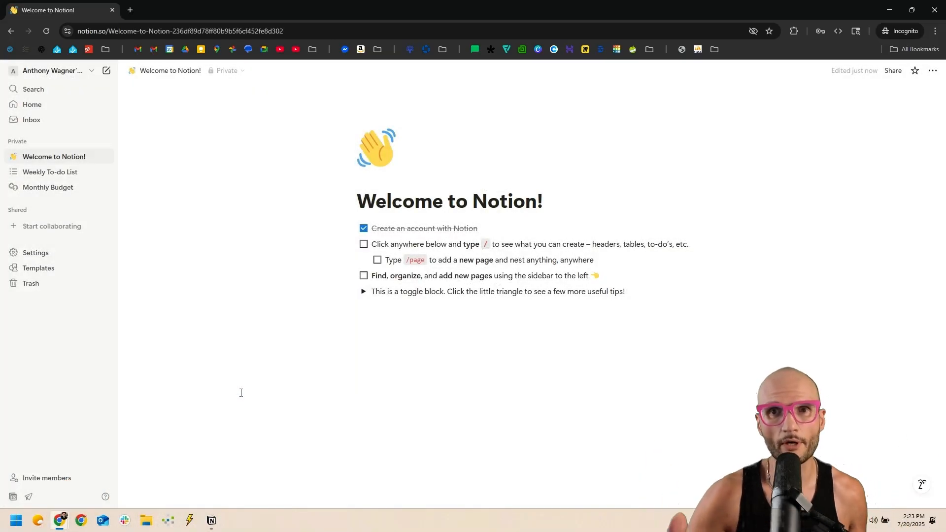
click(290, 322)
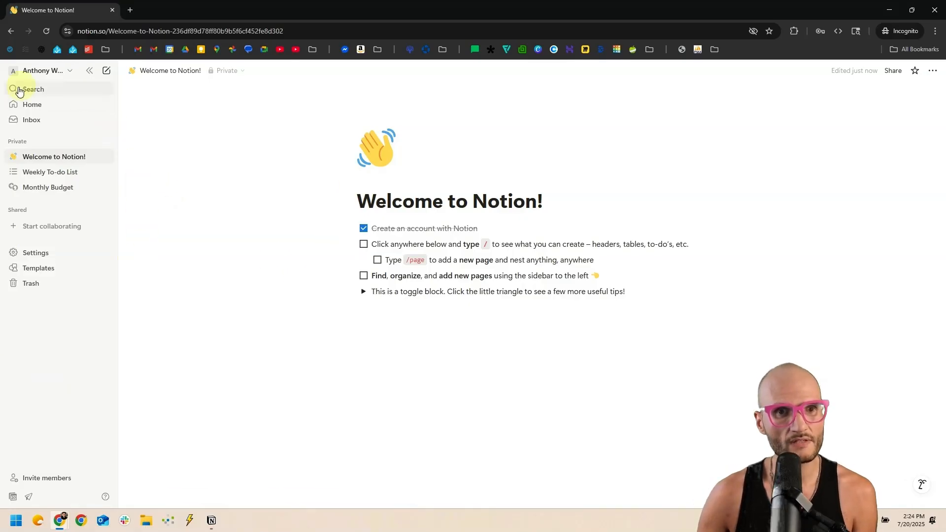
click(90, 71)
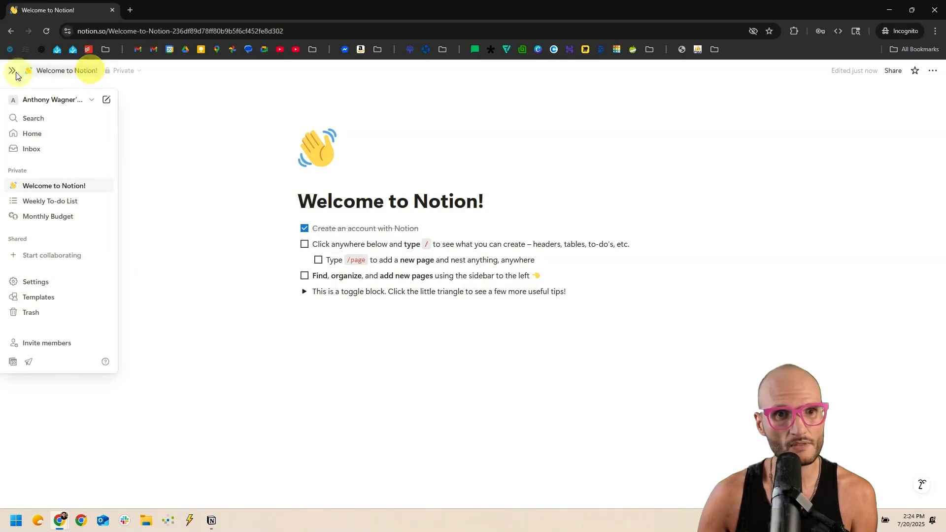
click(13, 71)
click(91, 71)
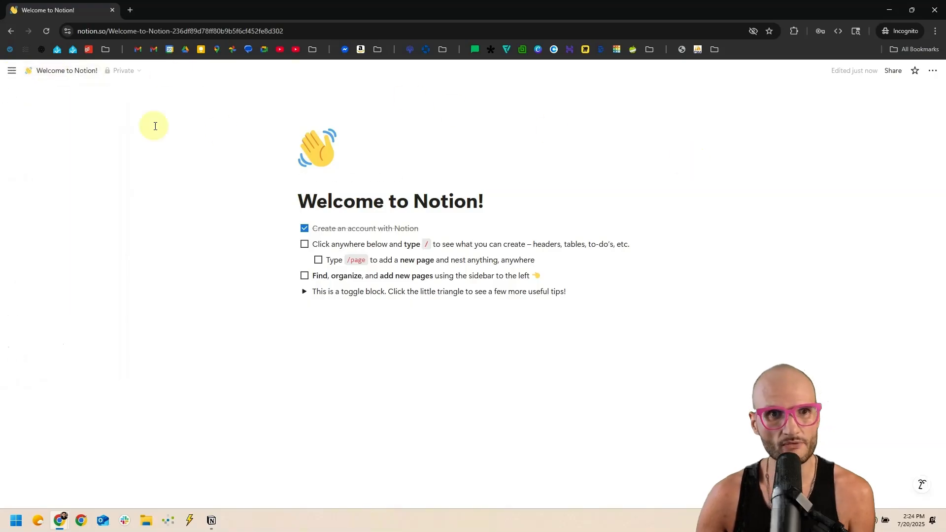
mouse_move(11, 71)
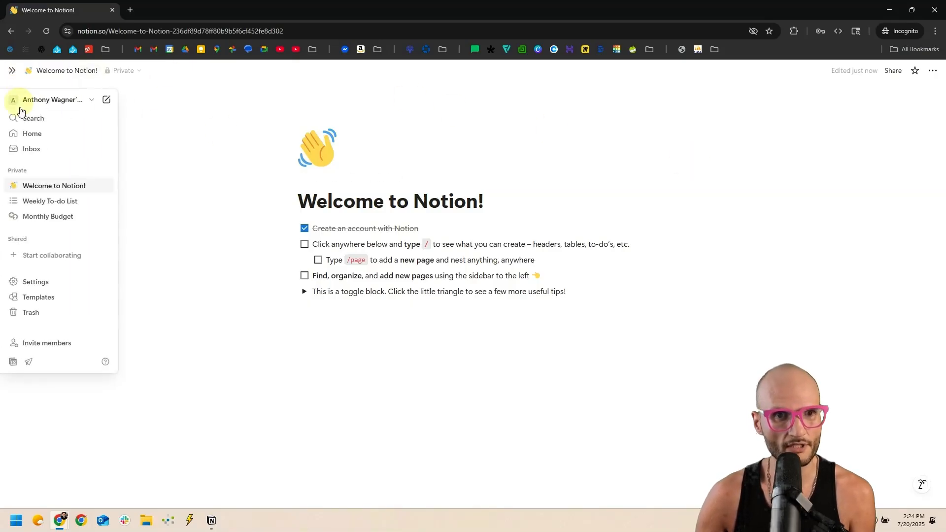
click(12, 71)
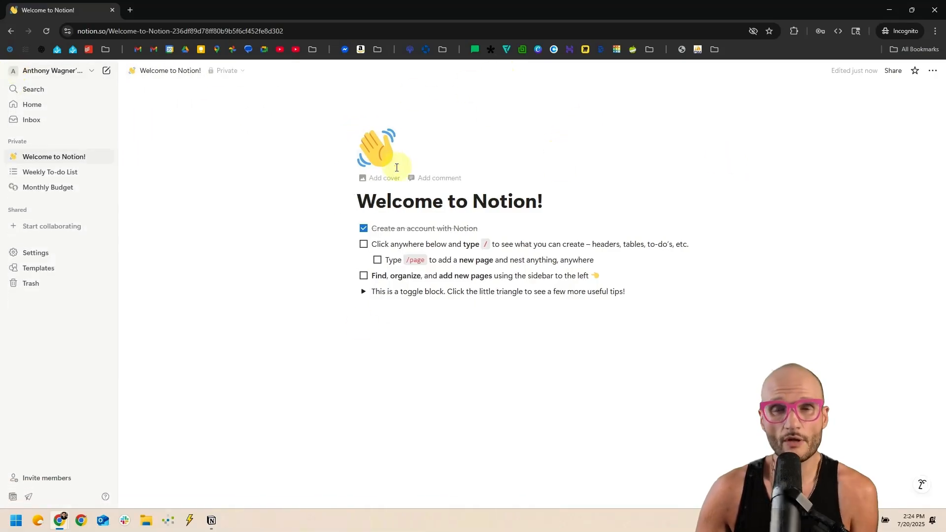
click(420, 309)
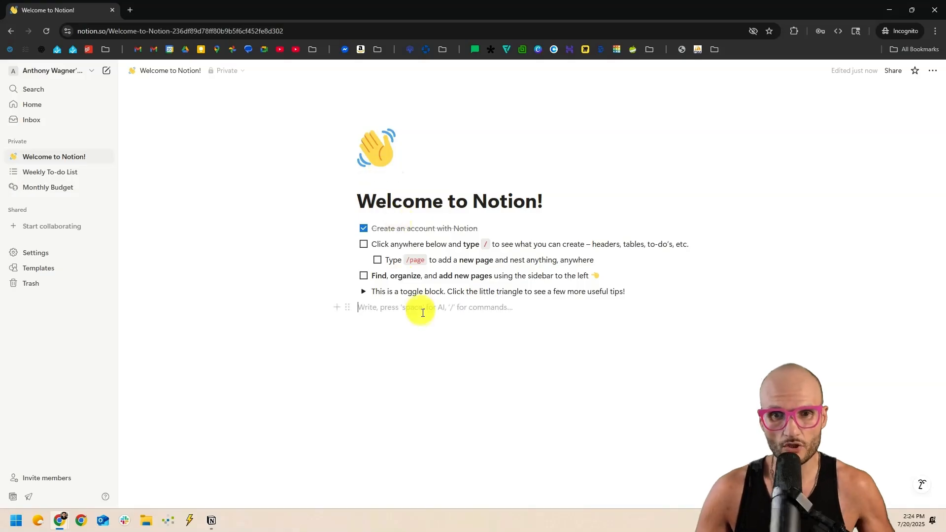
key(Return)
text(jfioewjfioewaj)
key(ctrl+BackSpace)
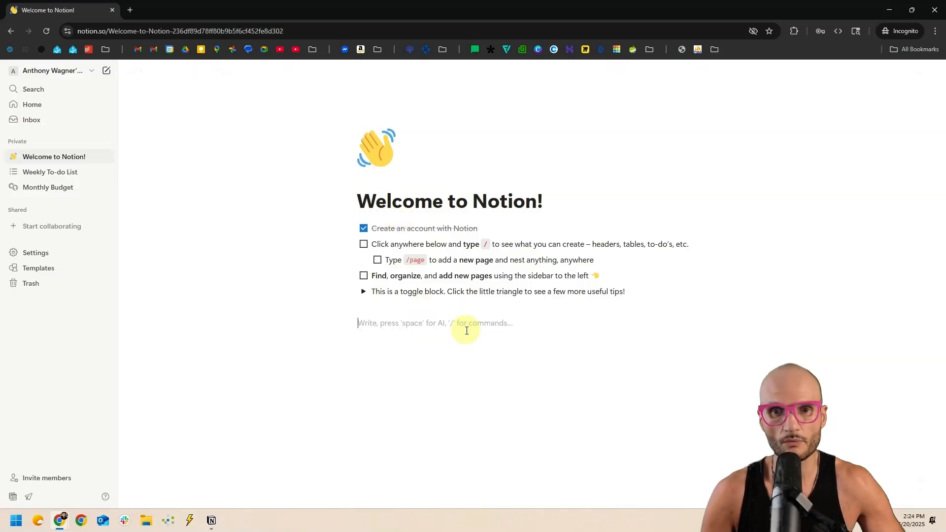
key(BackSpace)
key(BackSpace)
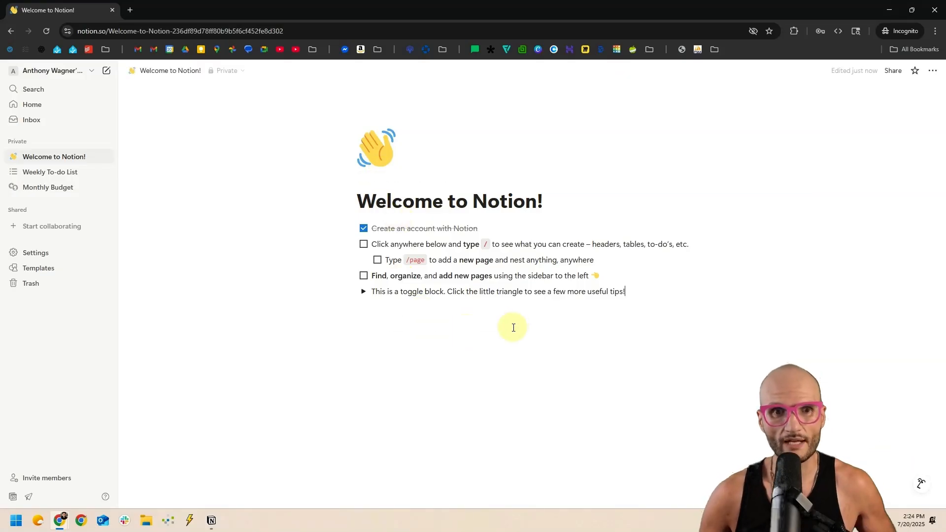
Trash Welcome to Notion!, Weekly To-do List and Monthly Budget, then add an empty Private page.
right_click(94, 157)
click(146, 257)
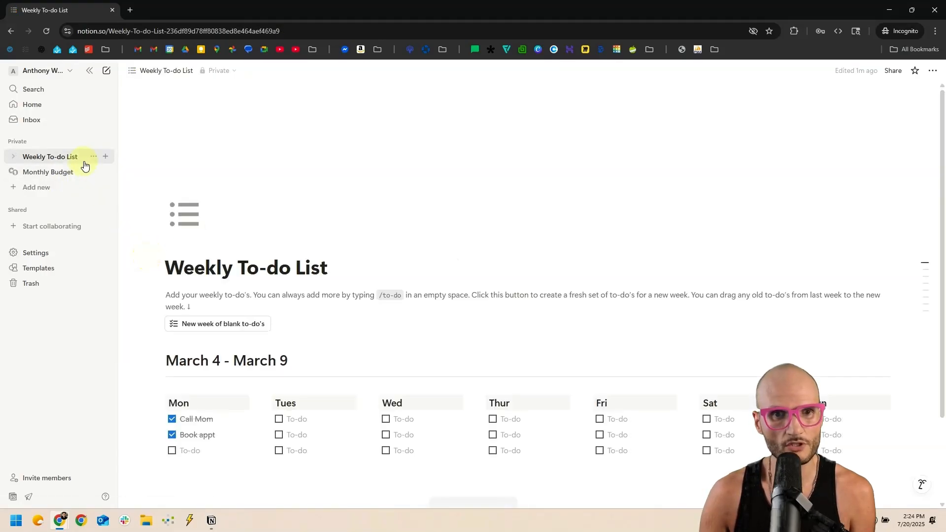
right_click(91, 157)
click(126, 256)
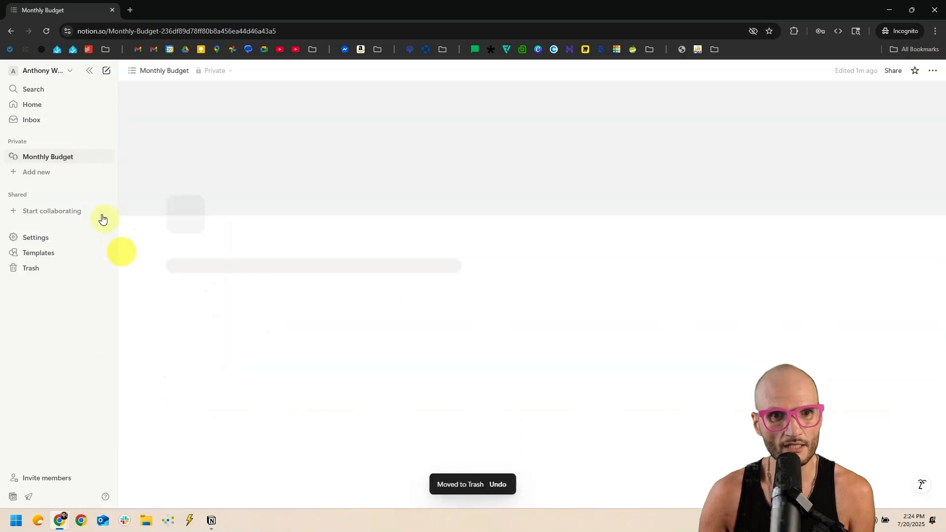
right_click(55, 156)
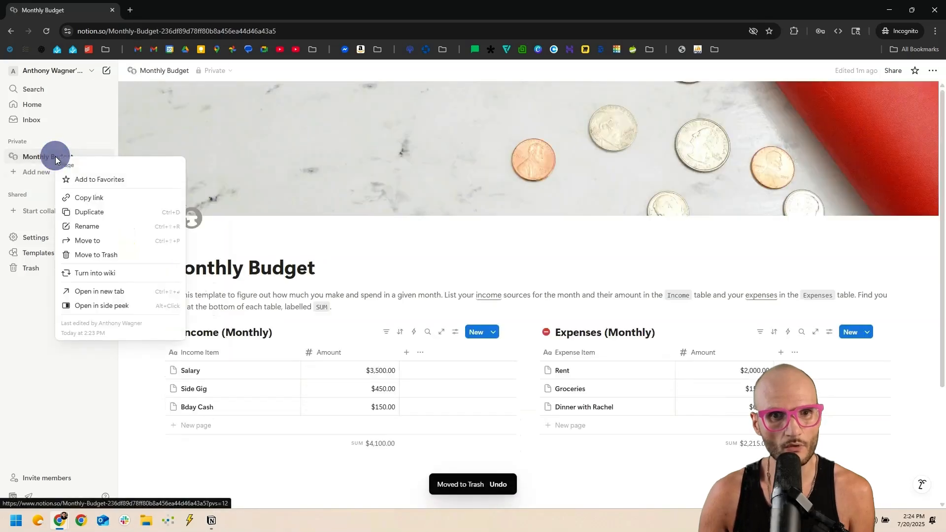
click(109, 255)
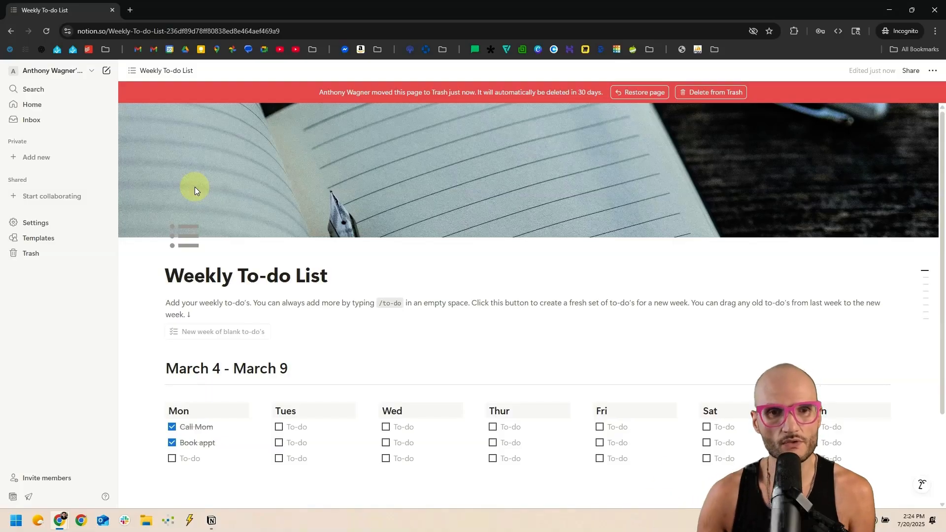
click(47, 157)
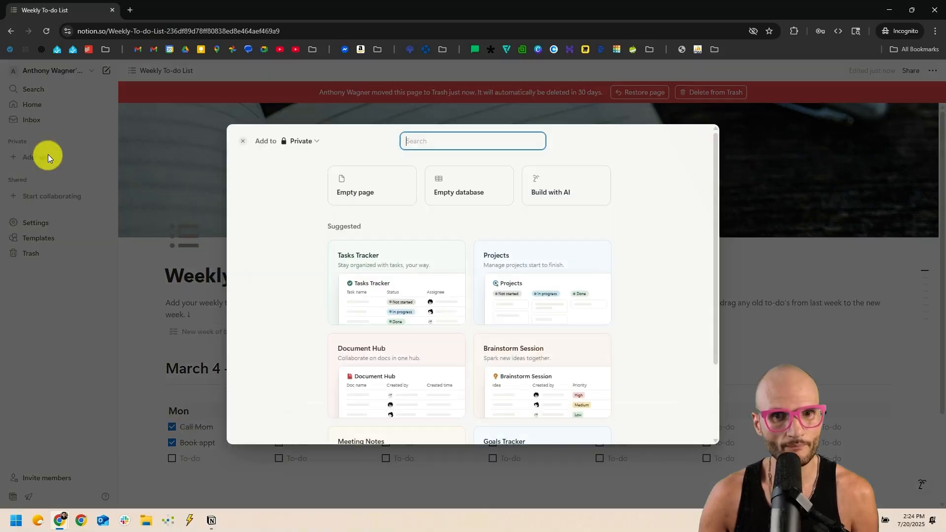
click(371, 177)
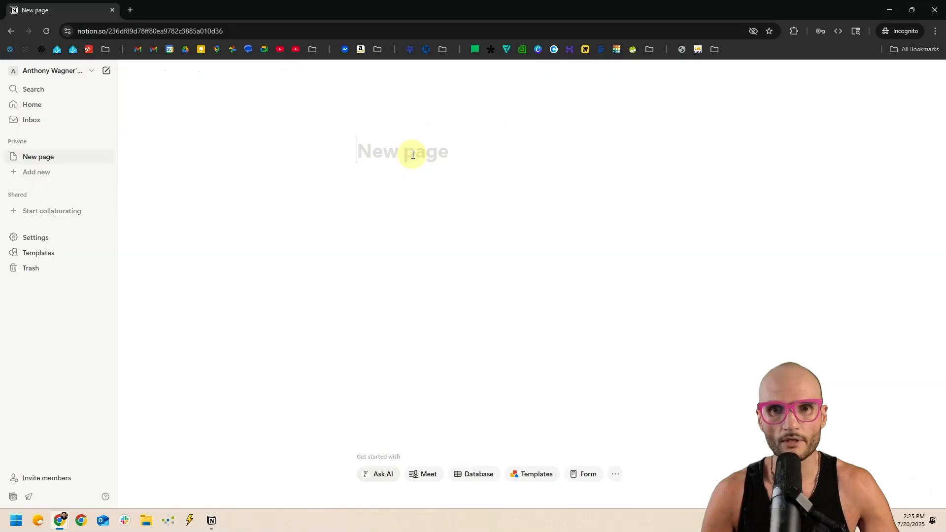
Title the new page 'Houseplant Tracker' and start a block below it.
text(Houseplant Tracker)
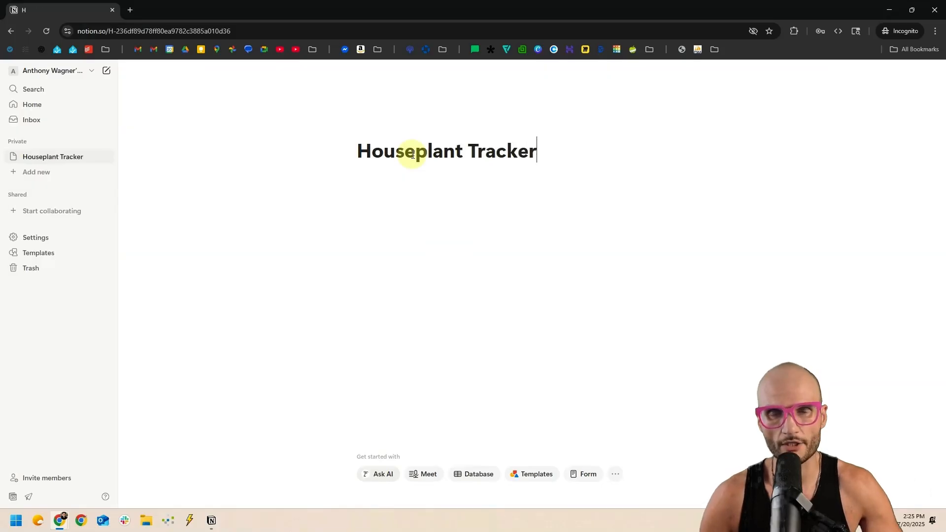
key(Return)
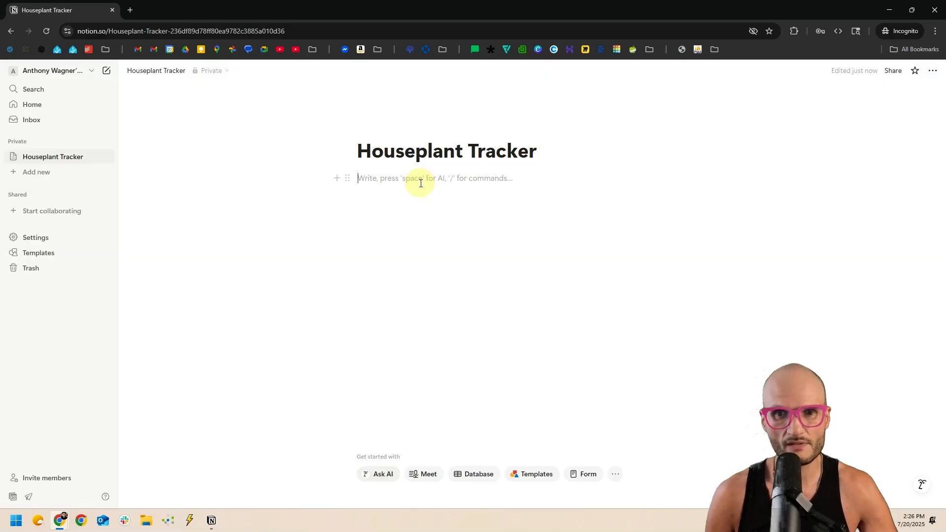
Open the slash block menu, then dismiss it and remove the slash.
text(/)
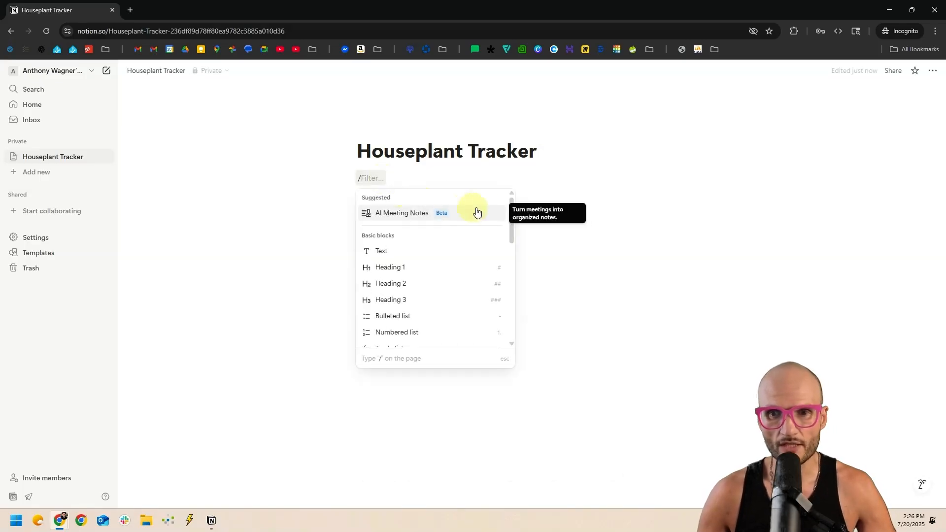
drag(510, 208, 550, 309)
click(373, 177)
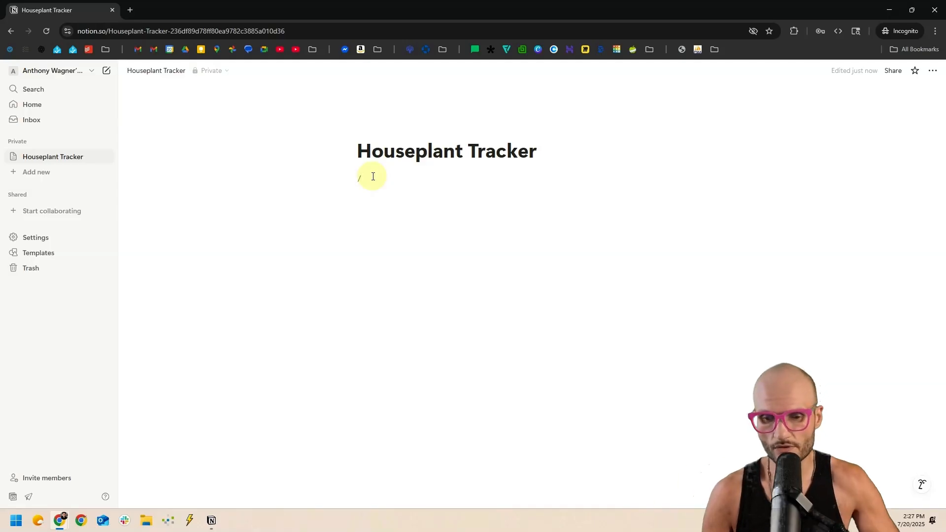
key(BackSpace)
Type 'You can just start typing.' and two test lines, then delete them, leaving an empty block.
text(Y)
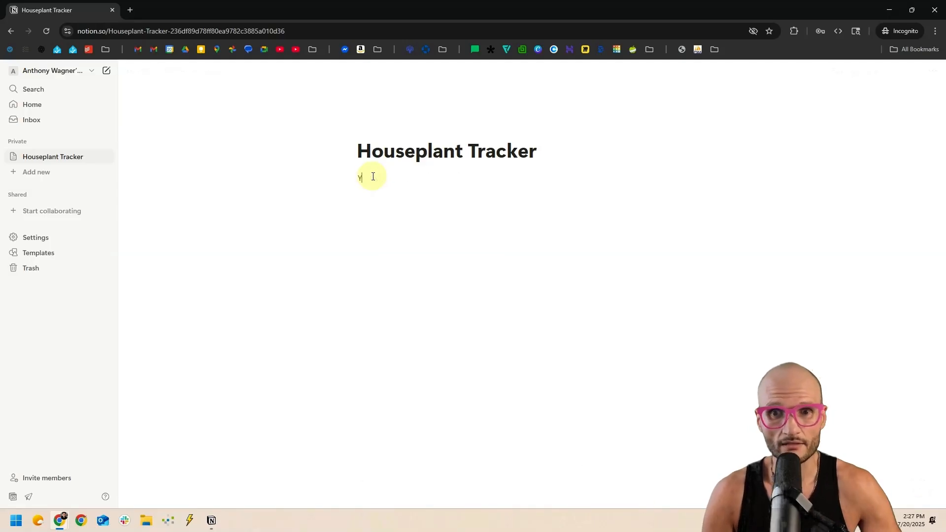
text(ou can just start typing.)
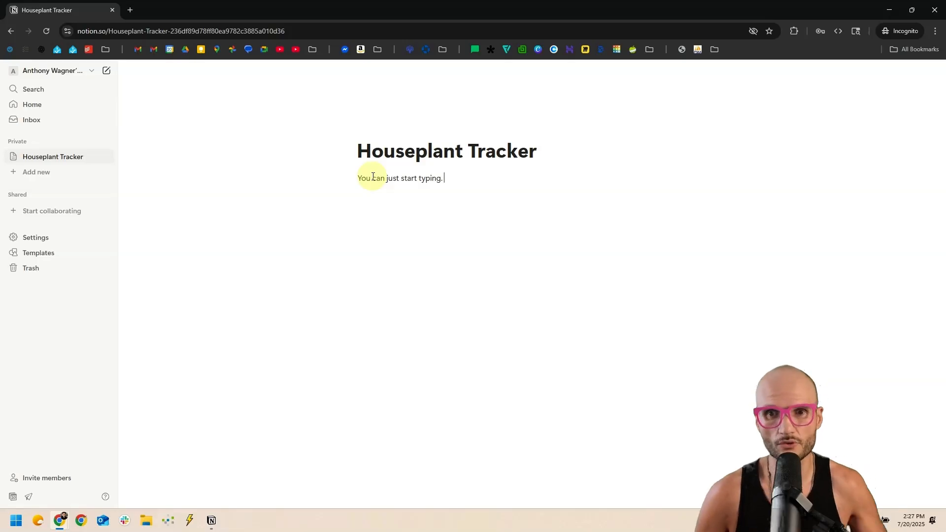
key(Return)
text(fjieoajfioew)
key(Return)
text(jfioeajfioewa)
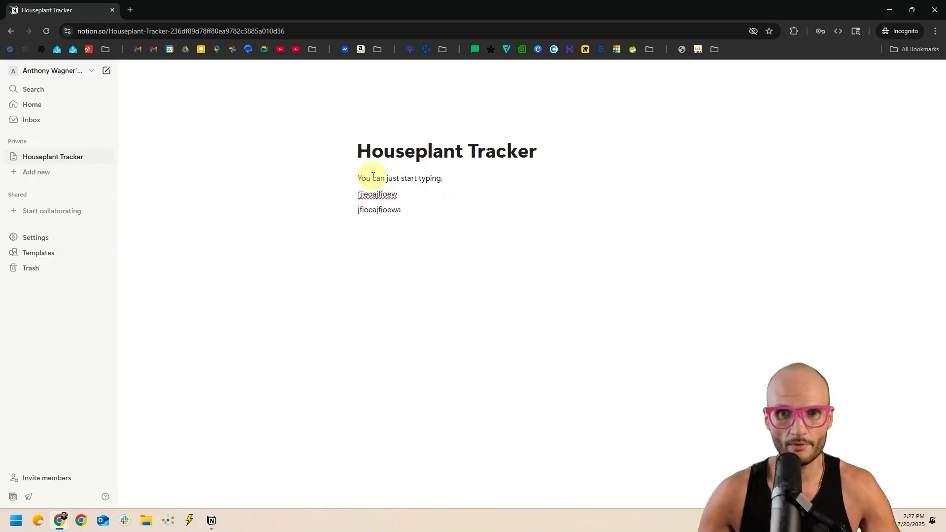
drag(373, 177, 434, 238)
key(BackSpace)
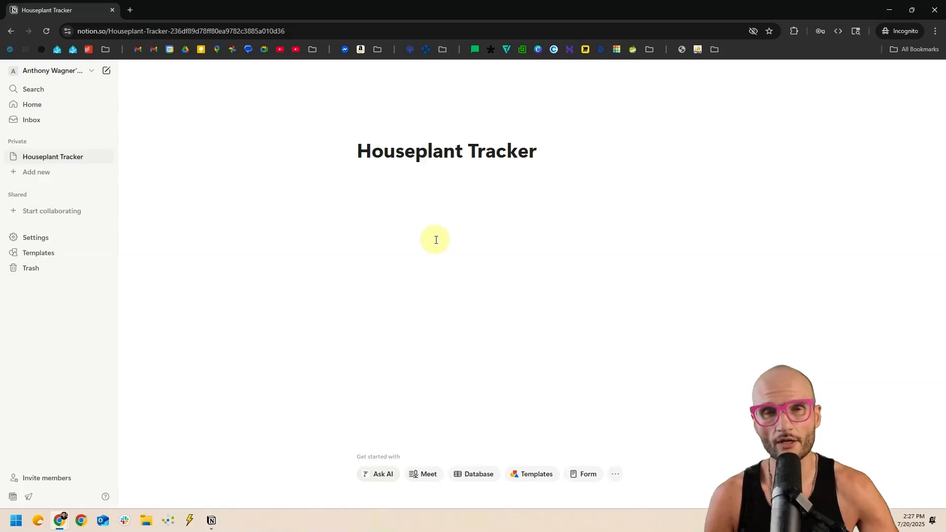
click(413, 193)
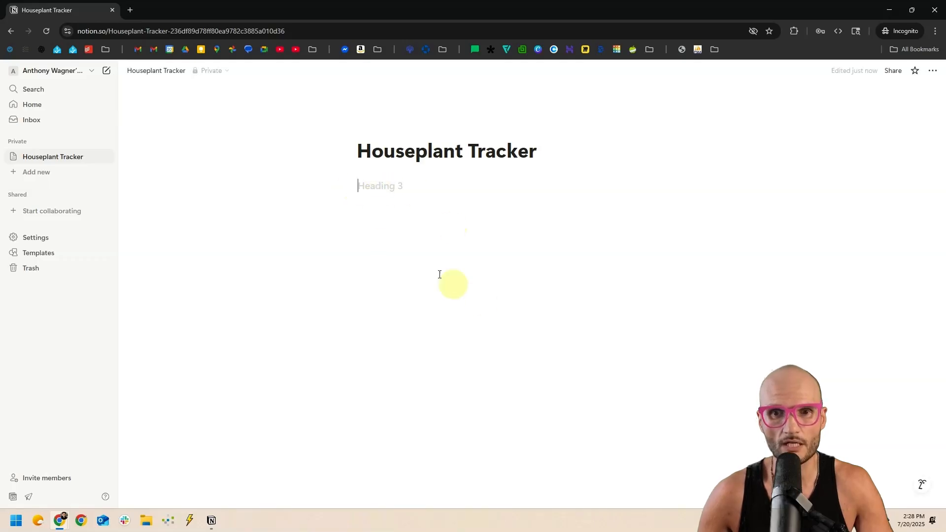
key(BackSpace)
key(BackSpace)
click(382, 194)
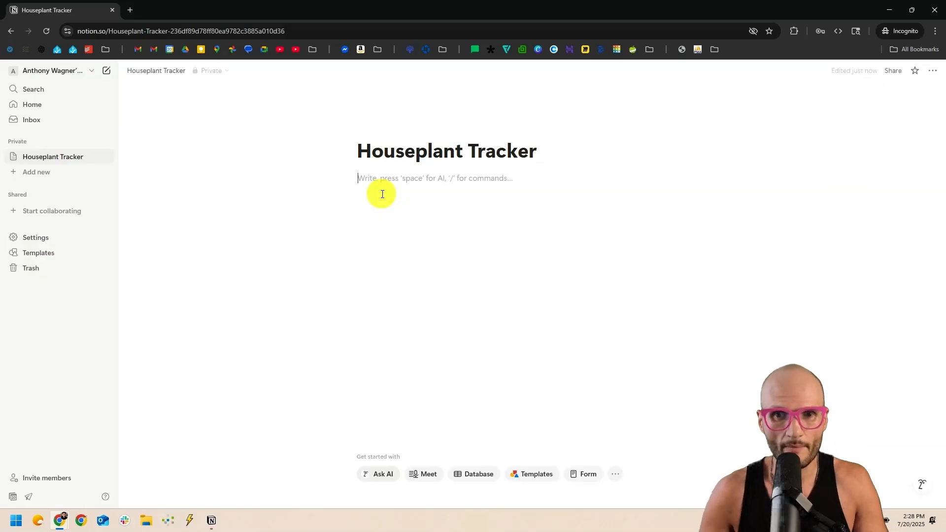
text(# Thi)
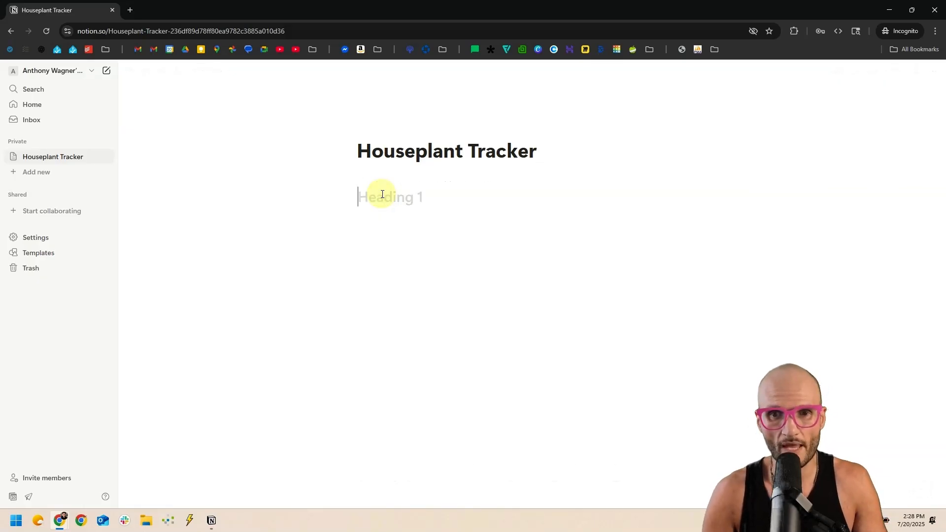
text(s is an H1)
key(Return)
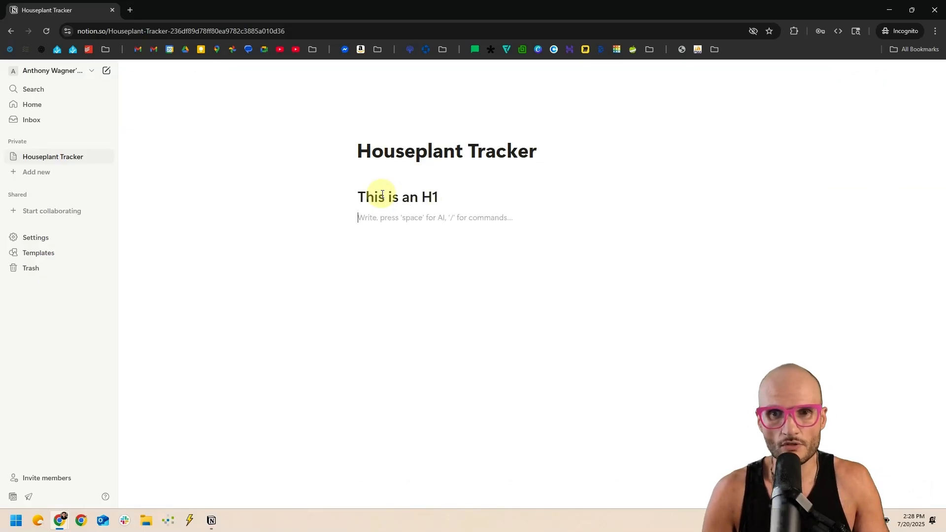
text(;lipsum1s)
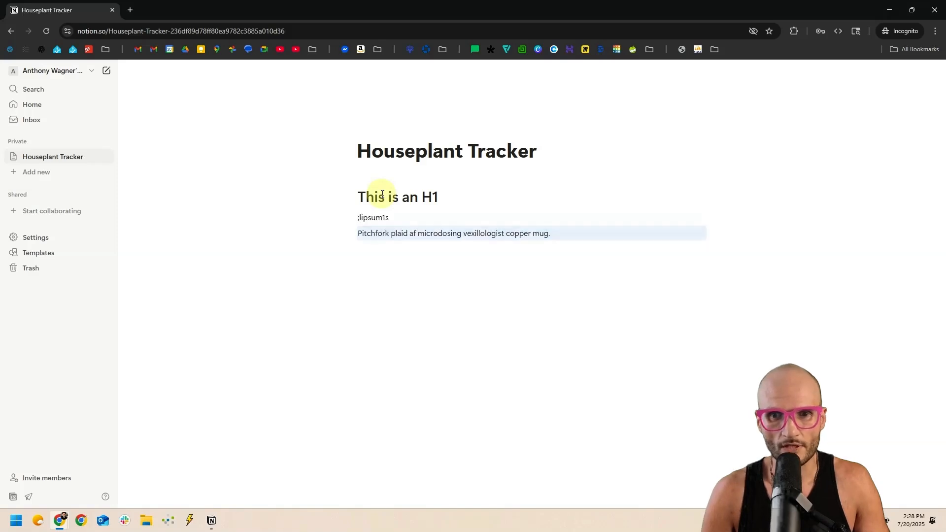
double_click(386, 217)
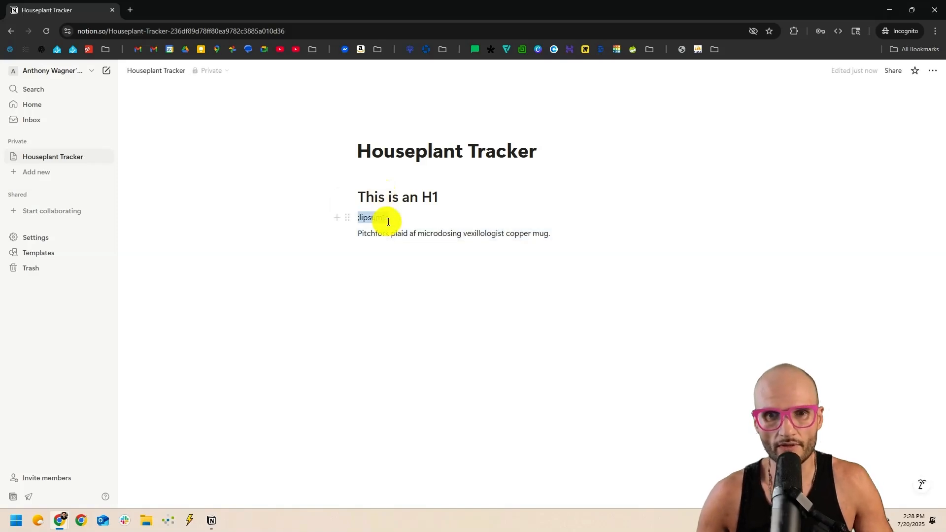
key(BackSpace)
key(BackSpace)
click(376, 233)
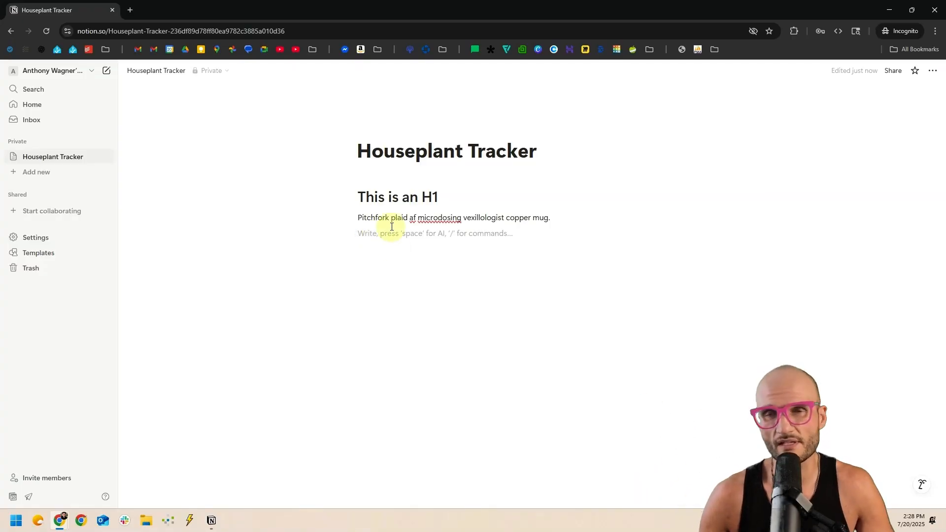
text(## This is an H2)
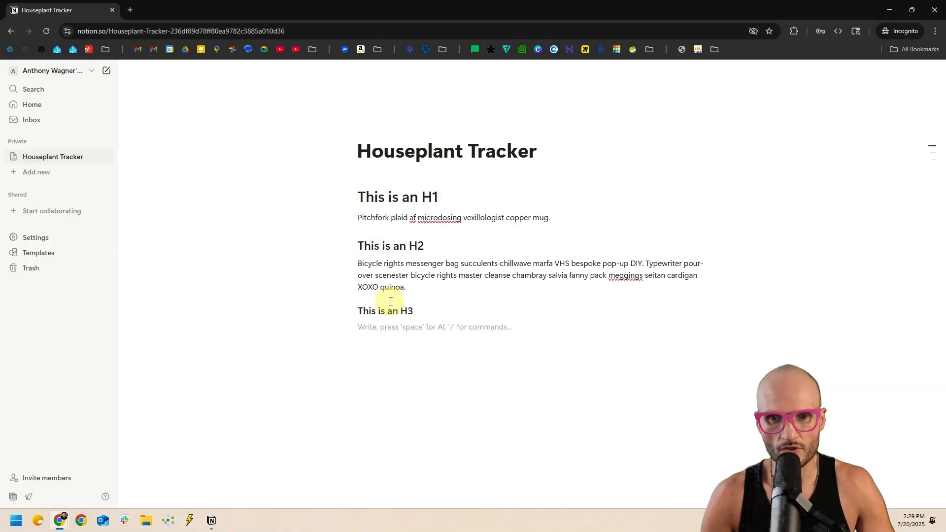
text(Deep v kinfolk enamel pin subway tile. Everyday carry raw denim pabst pug whatever pop-up lomo four dollar toast hella normcore occupy trust fund. Pitchfork chia post-ironic, meh viral cliche echo park crucifix. Meh hell of pour-over, PBR&B edison bulb hoodie artisan keytar 8-bit. Retro tumeric prism neutra subway tile. Pickled knausgaard viral health goth godard +1. Single-origin coffee tumeric small batch sriracha, DIY bitters pabst la croix VHS XOXO cold-pressed ugh. Edison bulb hashtag listicle, church-key roof party readymade wayfarers retro waistcoat blog. Franzen raclette mustache hot chicken lo-fi, disrupt vice sriracha salvia deep v hexagon paleo single-origin coffee humblebrag.)
key(Escape)
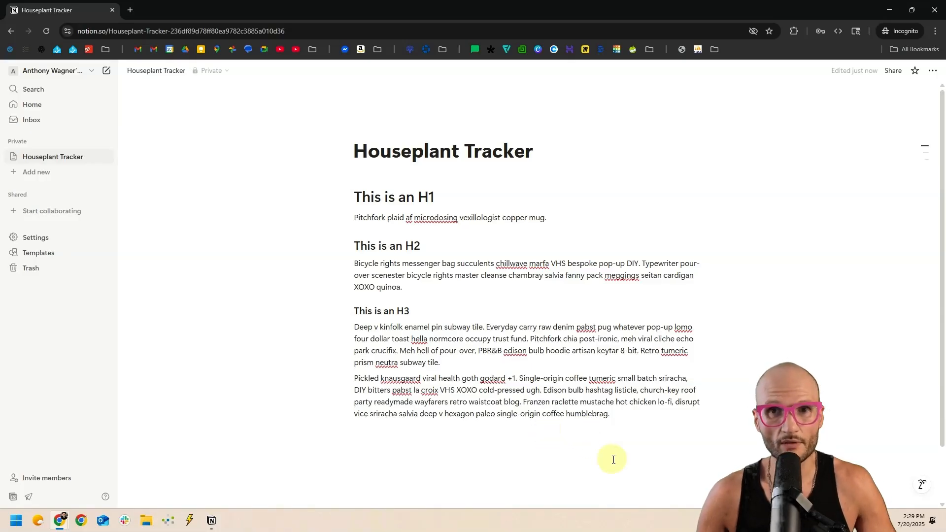
drag(618, 465, 339, 190)
key(Delete)
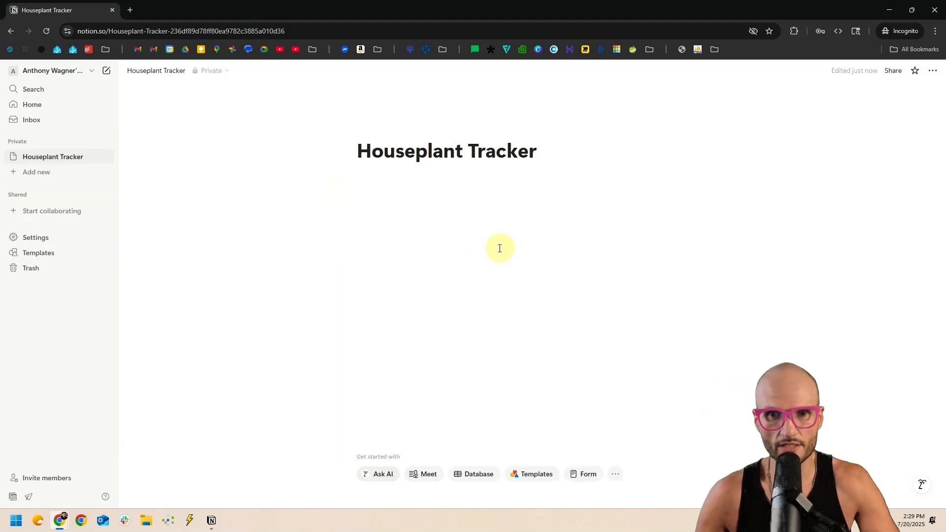
click(393, 198)
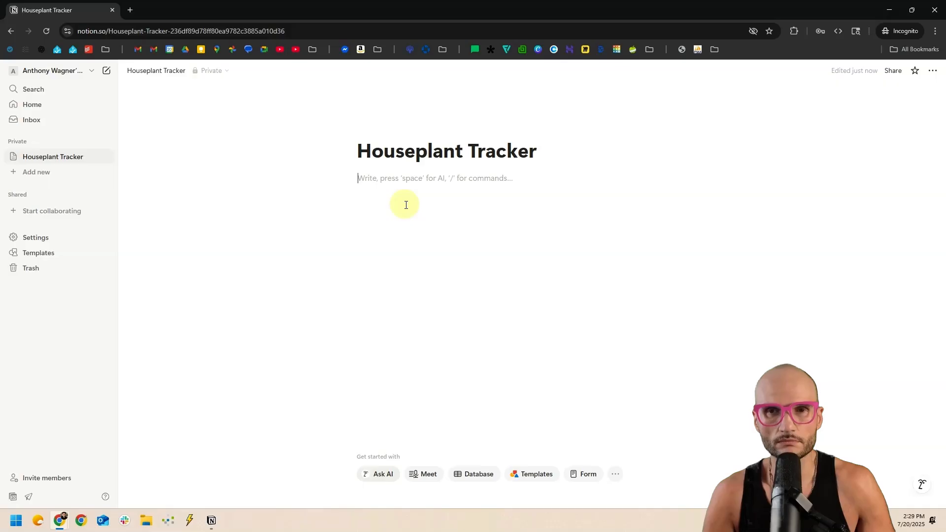
text(# )
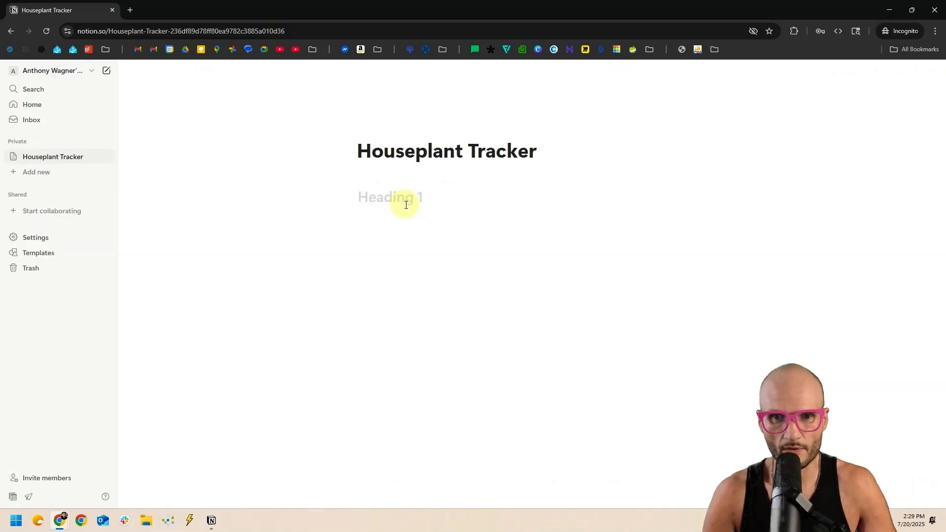
text(Requirements)
Add a '# Tracker' heading and start '1. This is item 1' between the two headings.
key(Return)
text(# Tracker)
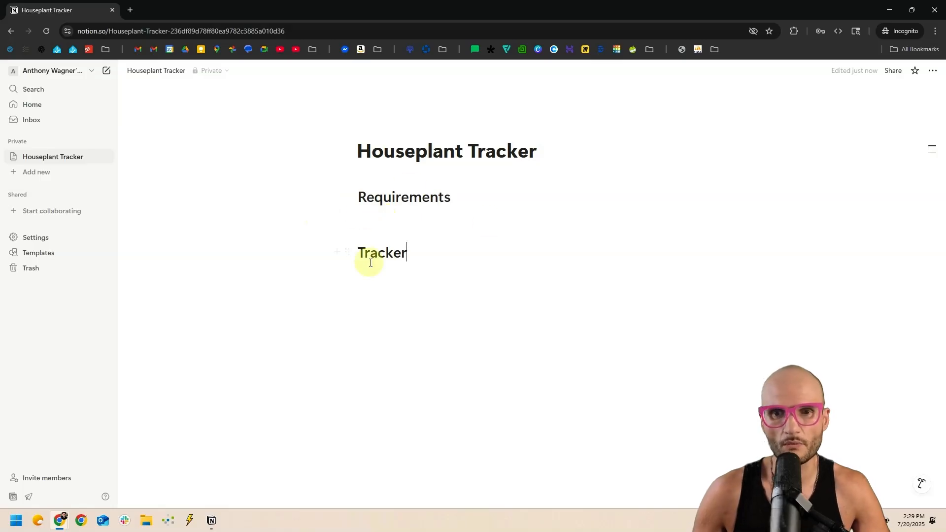
click(362, 278)
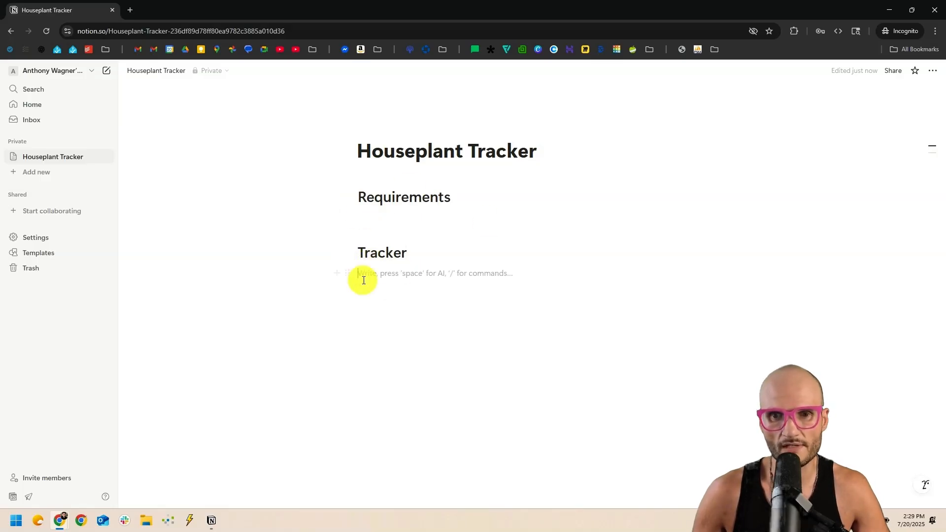
click(400, 215)
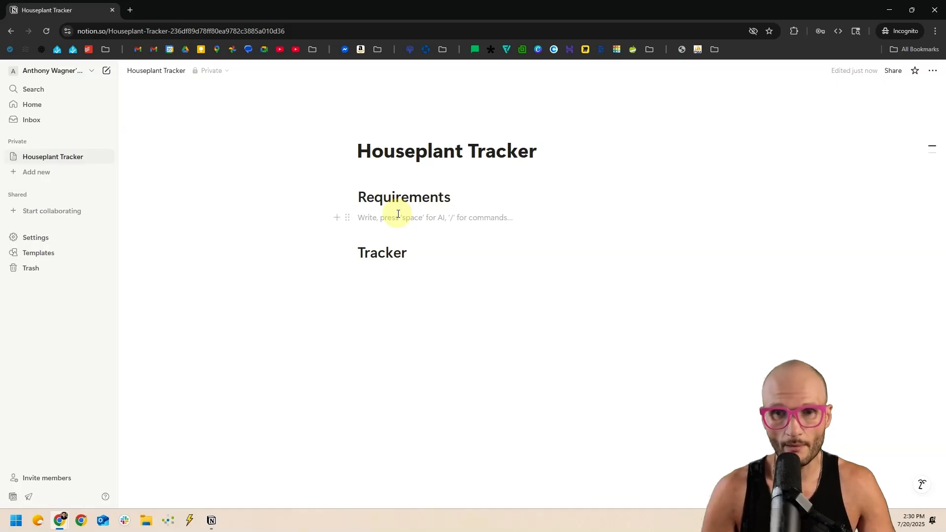
text(1. )
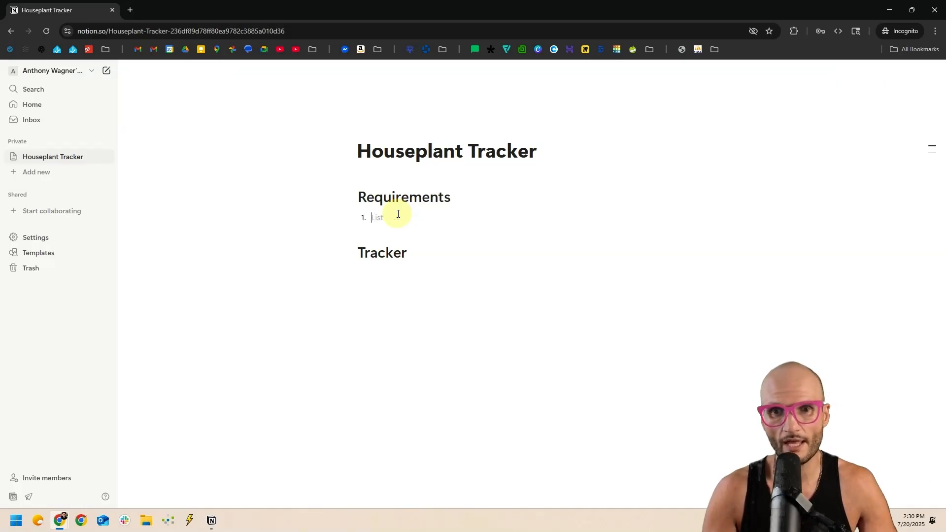
text(This is item 1)
Add 'This is item 2' to the numbered list and end it with a blank line.
key(Return)
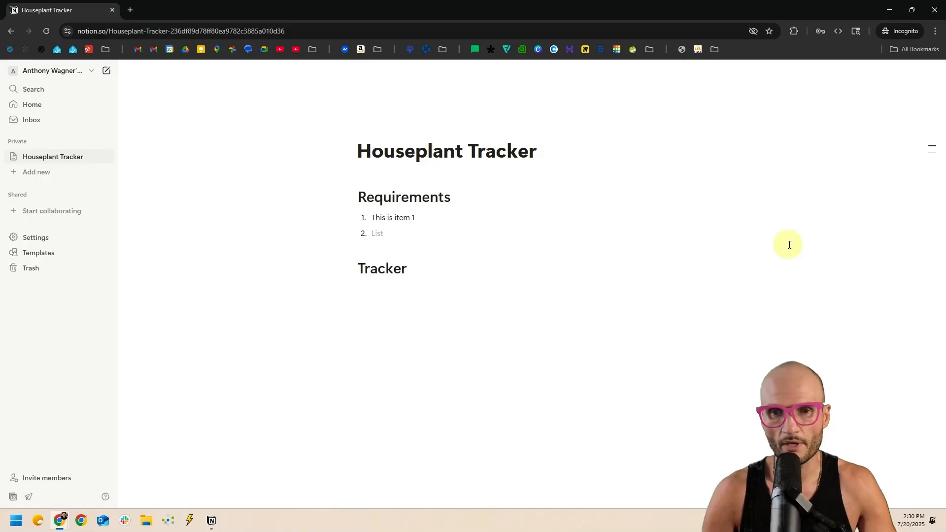
text(This is item 2)
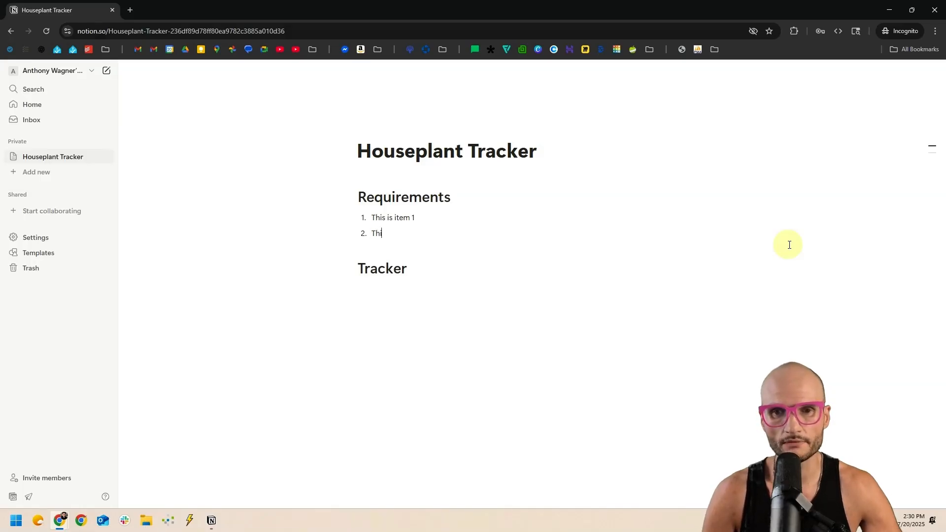
key(Return)
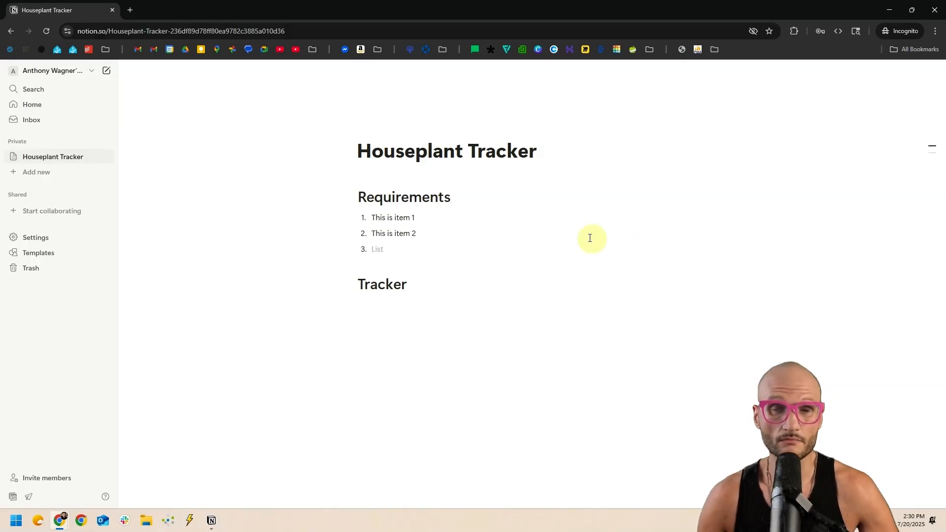
key(Return)
key(Return)
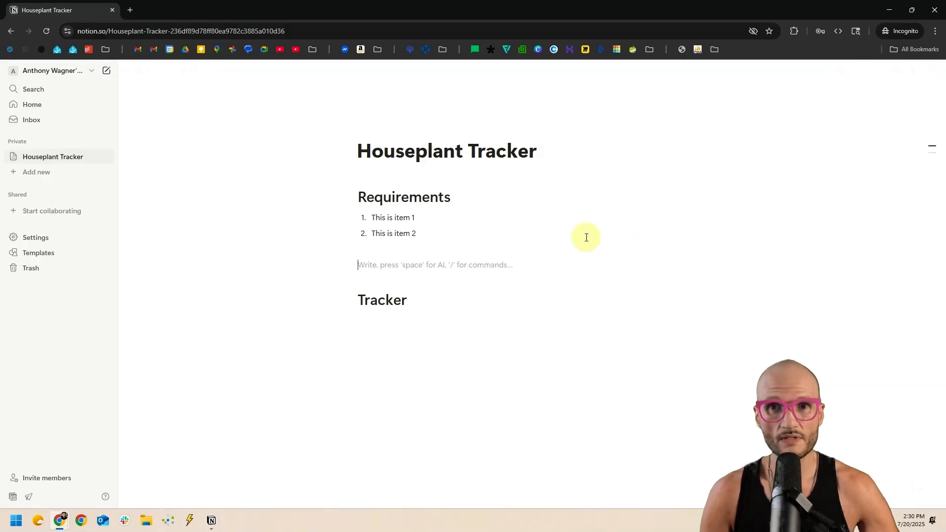
Build a bulleted list: 'This is a bulleted item', 'This is item 2', and sub-bullet 'This is a sub item'.
text(*)
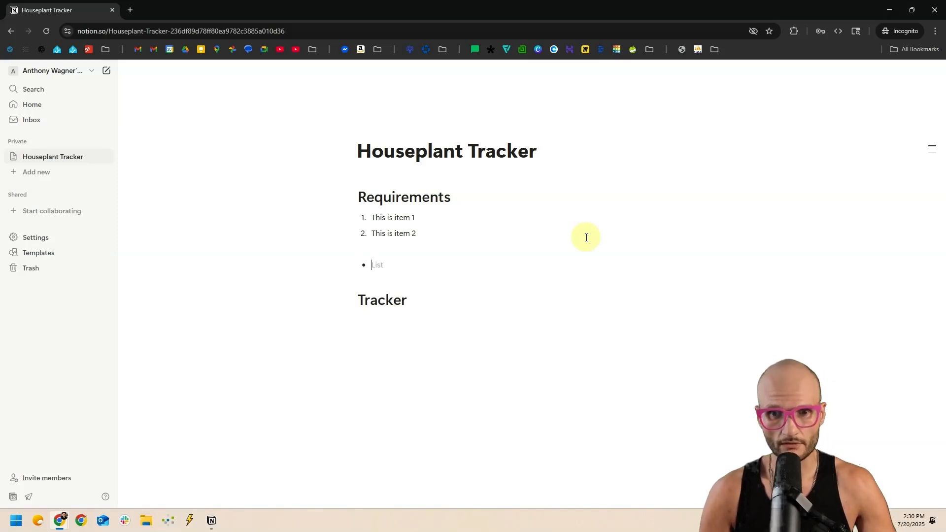
text(This is a bulleted item)
key(Return)
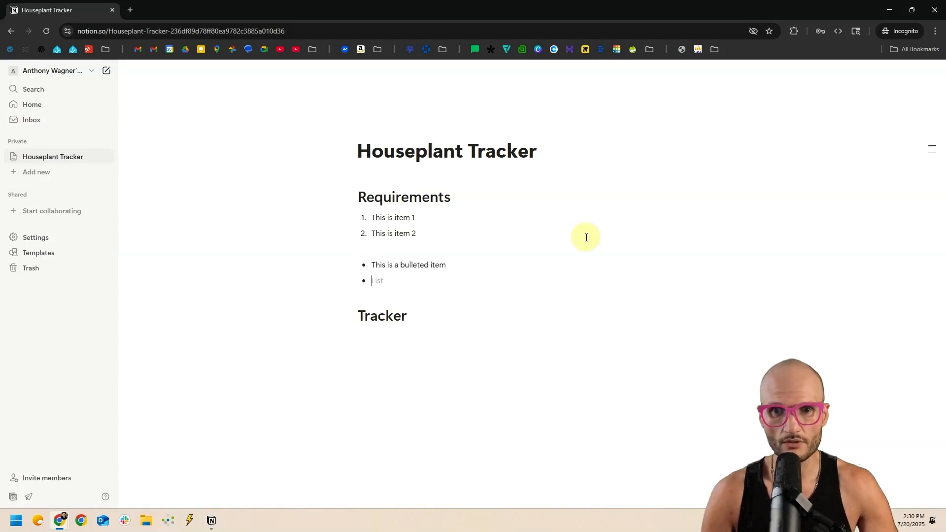
text(This is item 2)
key(Return)
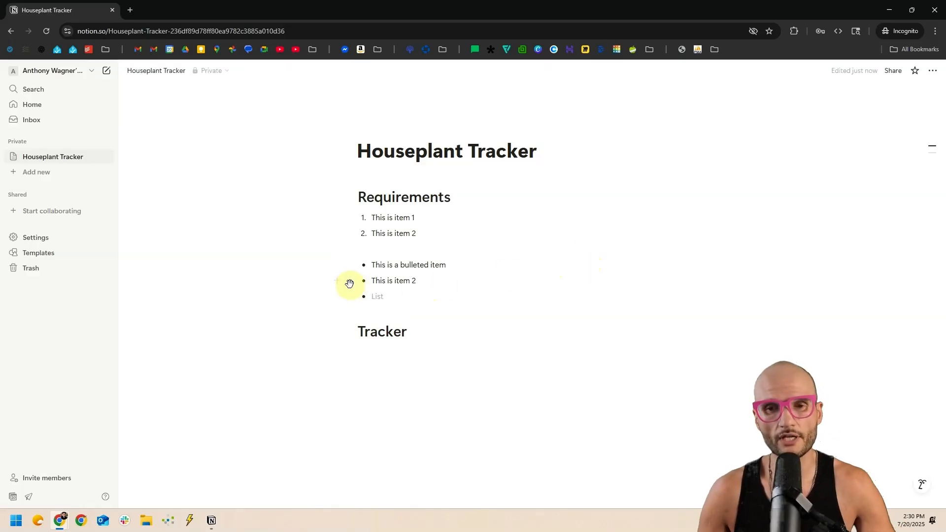
key(Tab)
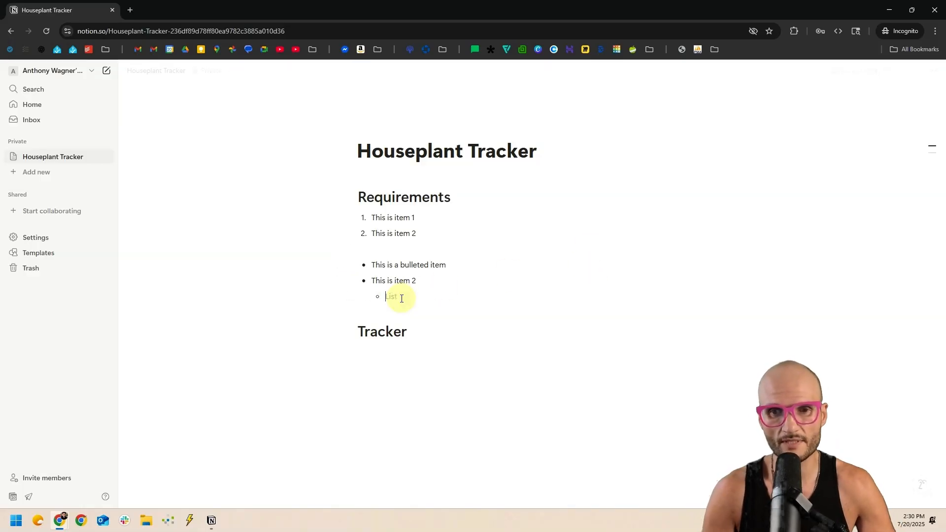
text(This is a sub item)
Nest 'This is a nested item' under numbered item 1, plus a further indented line.
click(440, 221)
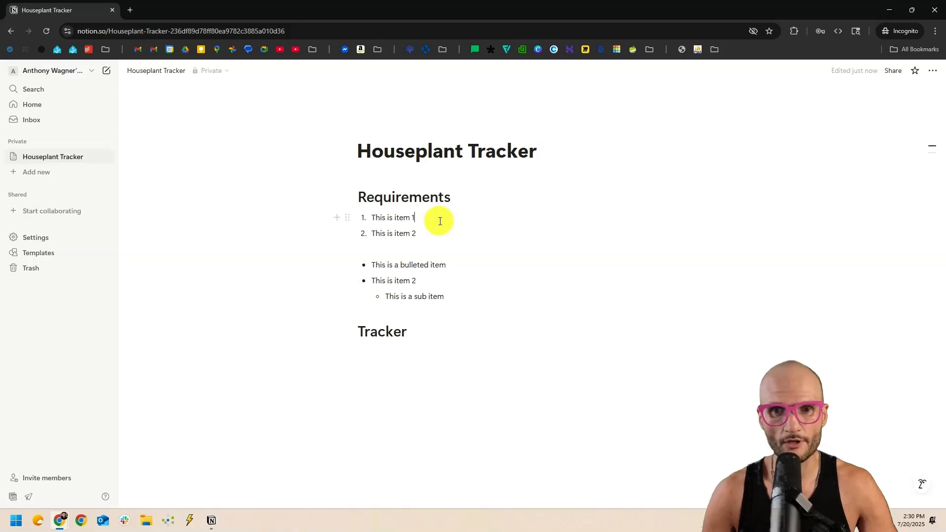
key(Return)
key(Tab)
text(This is a nested item)
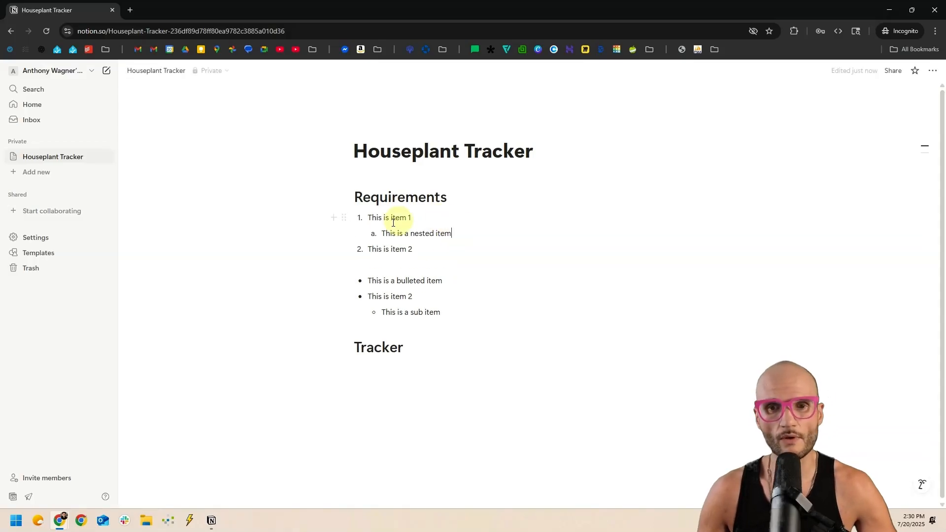
key(Return)
key(Tab)
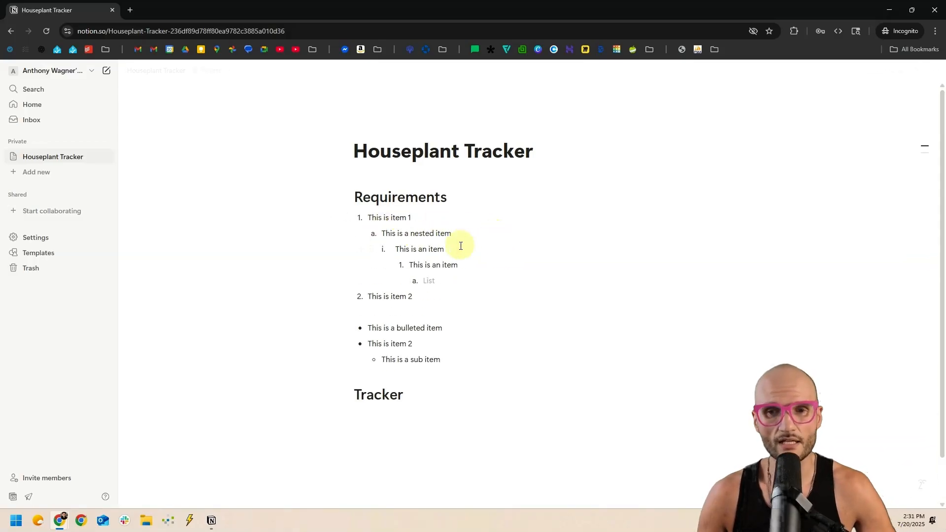
Add a deeper bullet under 'This is a sub item', then outdent and end the bulleted list.
key(BackSpace)
click(470, 361)
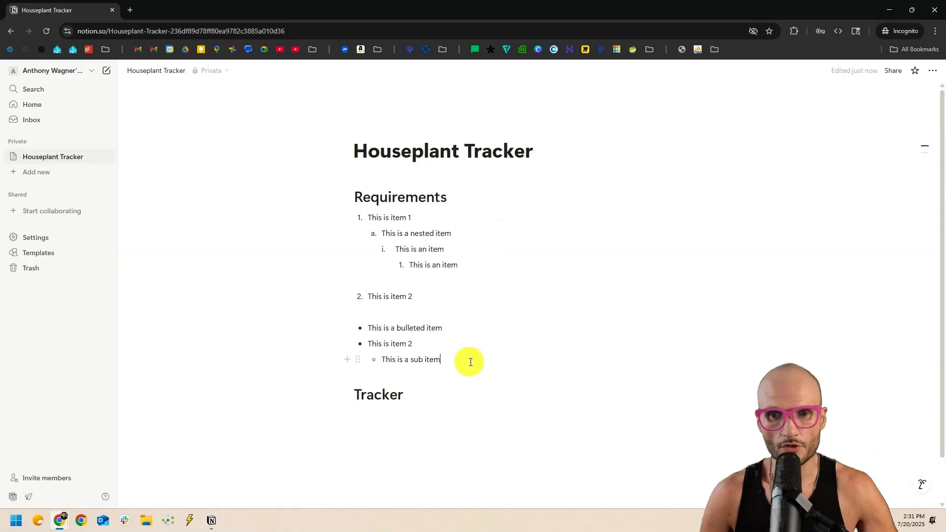
key(Return)
key(Tab)
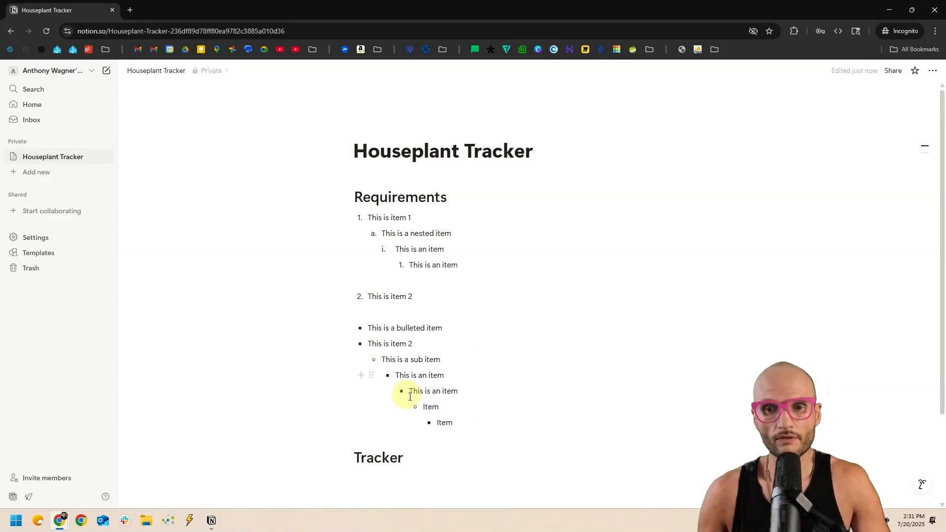
key(Return)
key(shift+Tab)
key(shift+Tab)
key(shift+Tab)
key(shift+Tab)
key(shift+Tab)
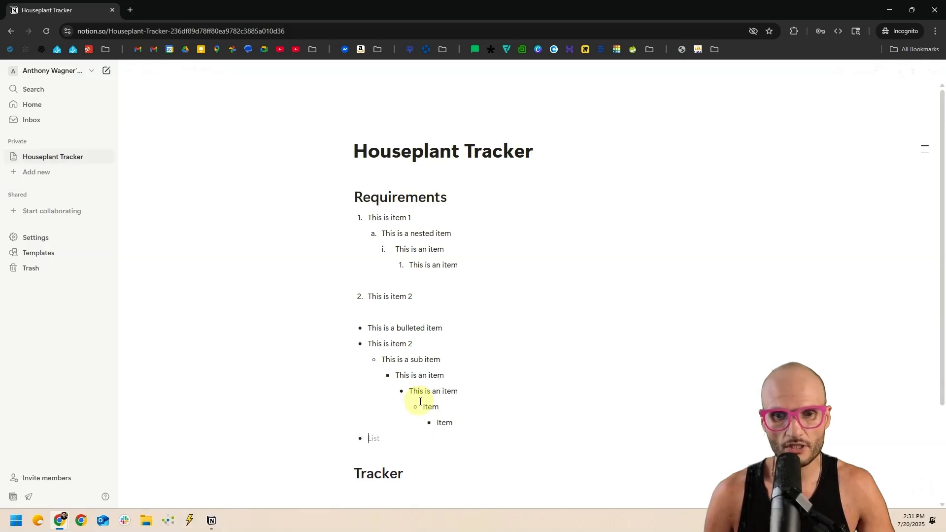
key(BackSpace)
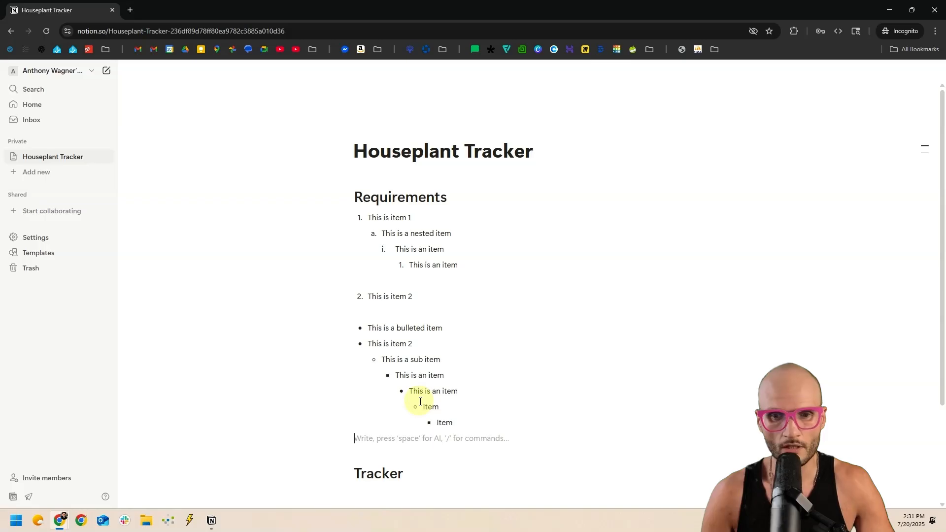
Create an 'Item 1' to-do and delete the sample numbered and bulleted lists.
text([])
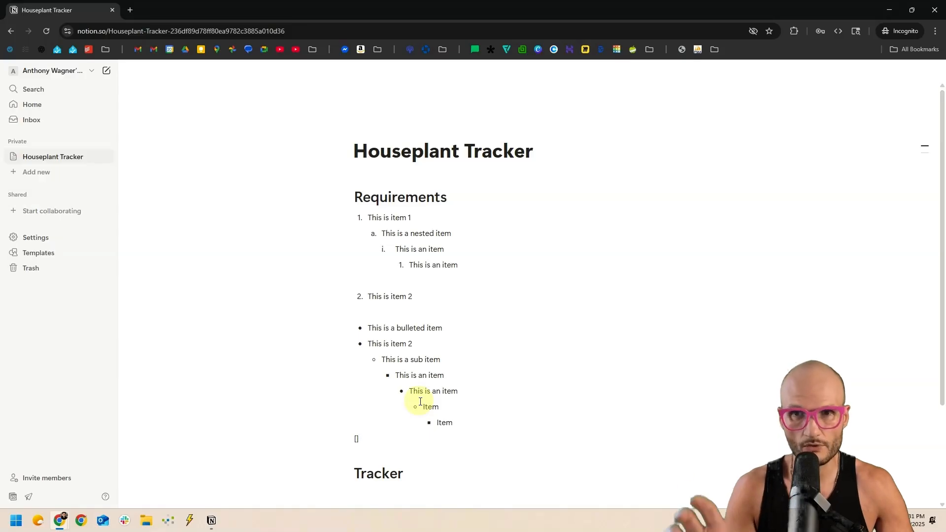
key(space)
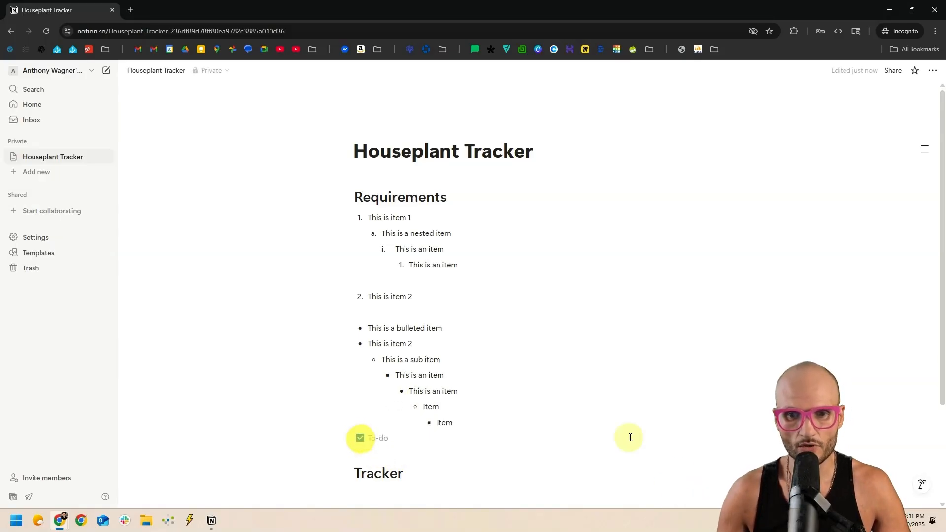
text(Item 1)
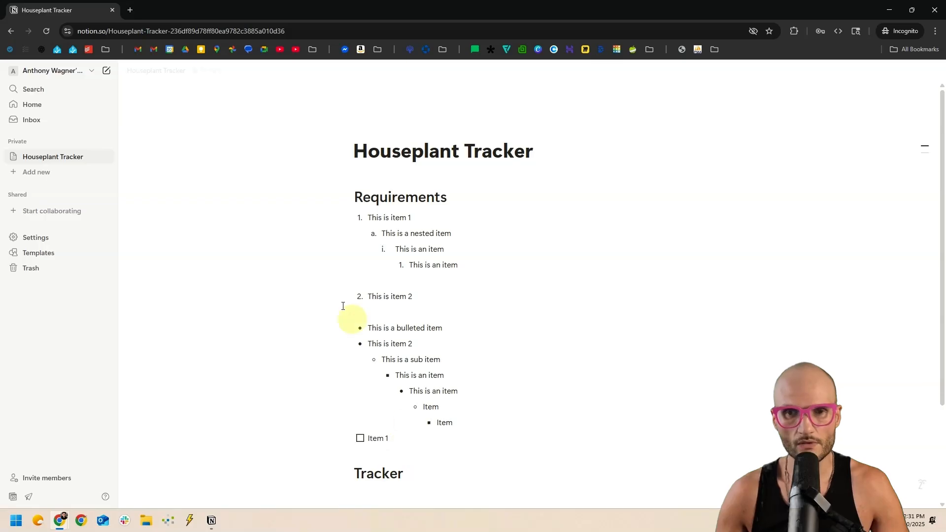
drag(258, 220, 616, 418)
key(BackSpace)
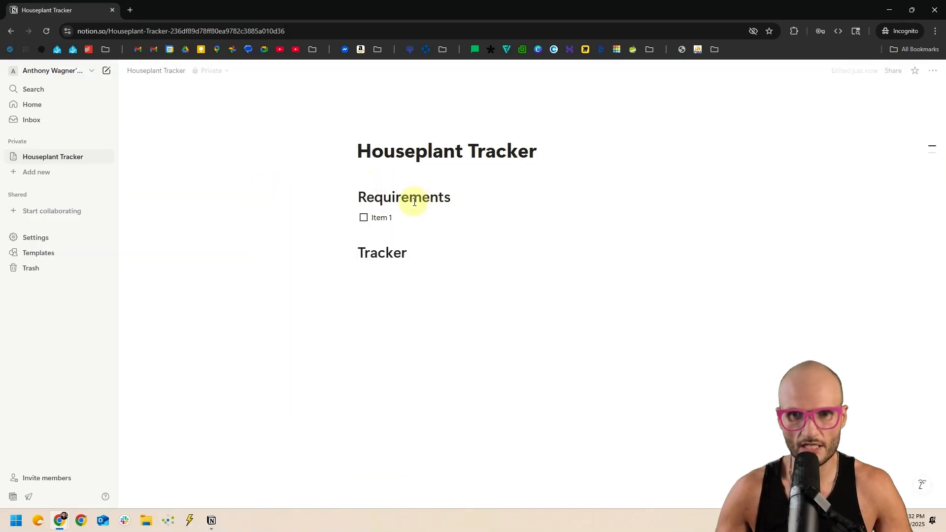
Replace 'Item 1' with to-dos 'List my plants' and 'Photo of each plant'.
drag(412, 217, 363, 217)
key(BackSpace)
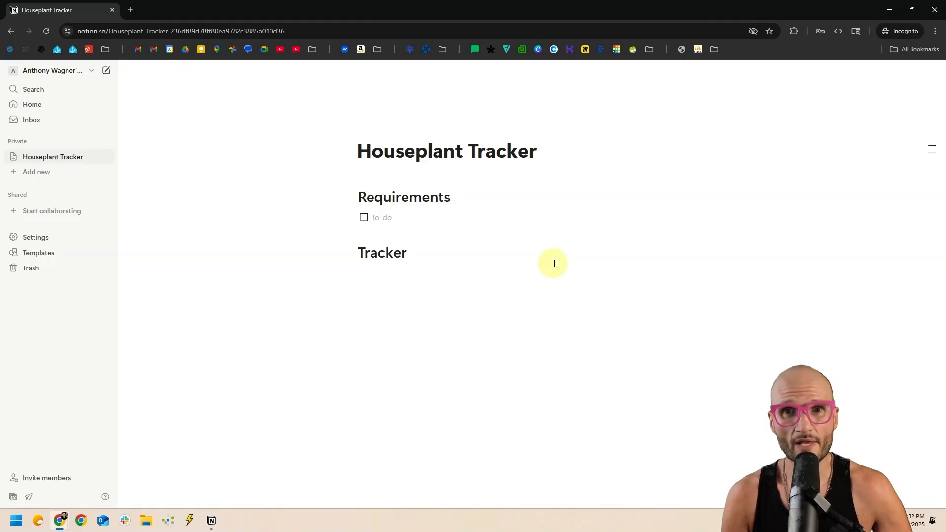
text(List my plants)
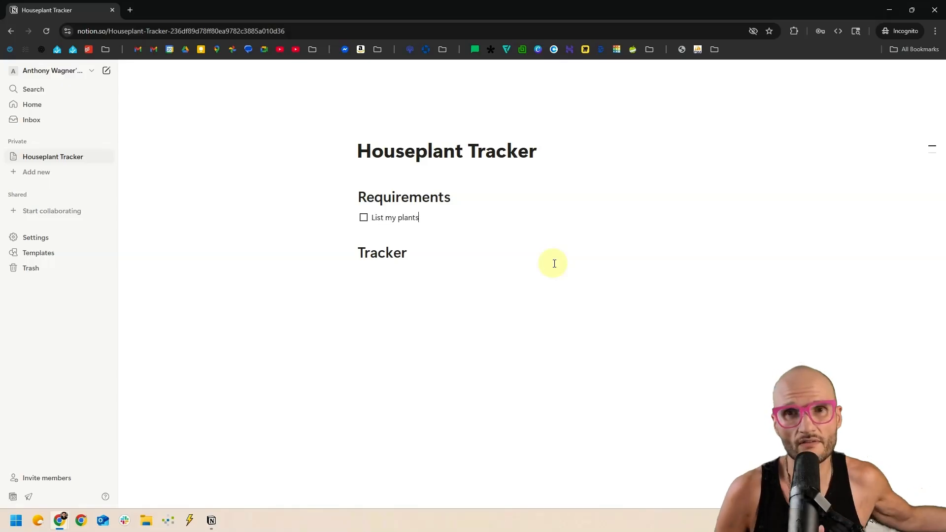
key(Return)
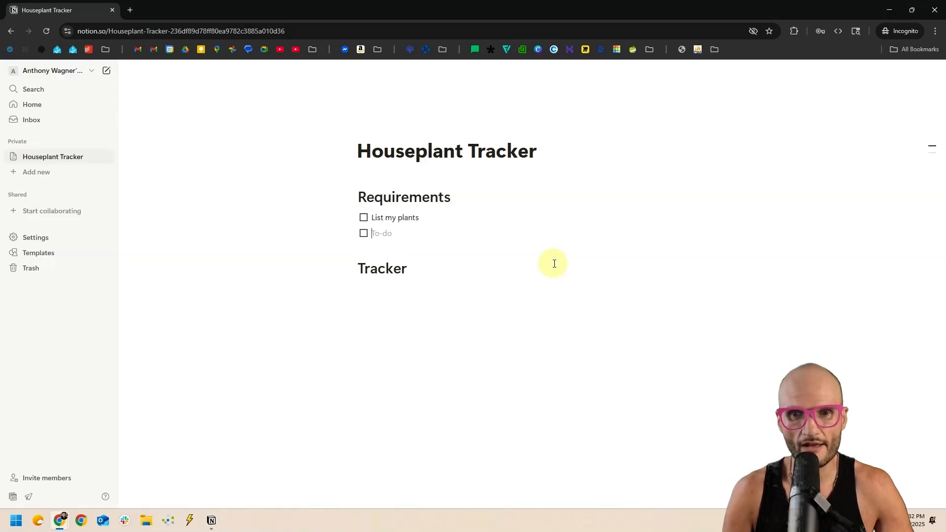
text(Photo of each plant)
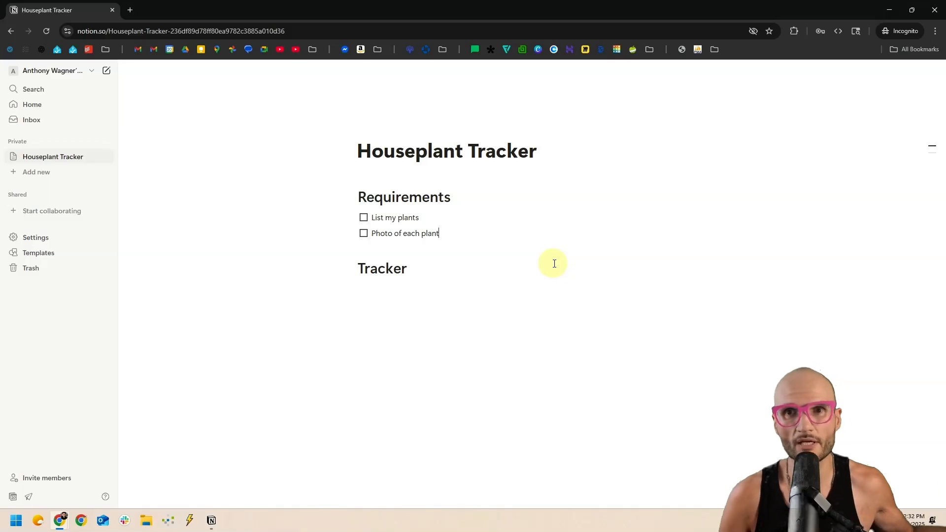
key(Return)
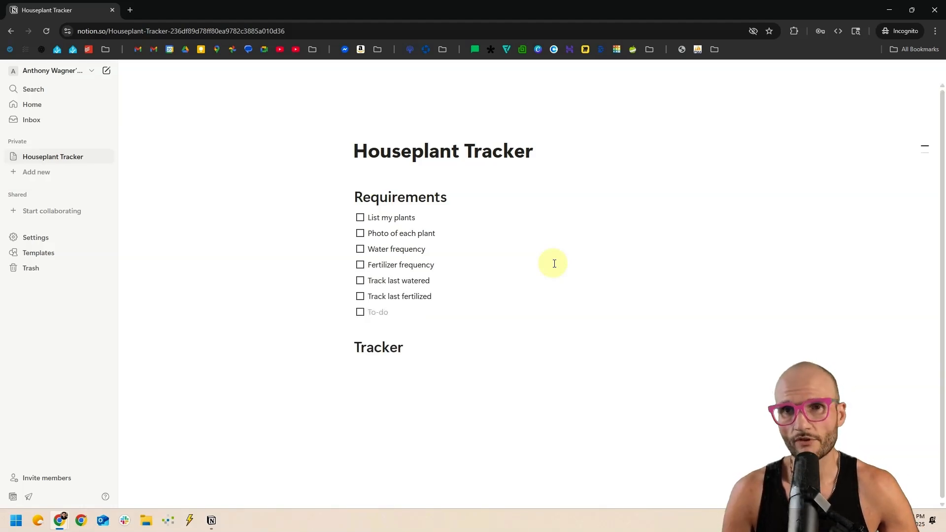
Add 'Plant health', 'Plant status' and the remaining to-dos, then start a line under Tracker.
text(Plant health)
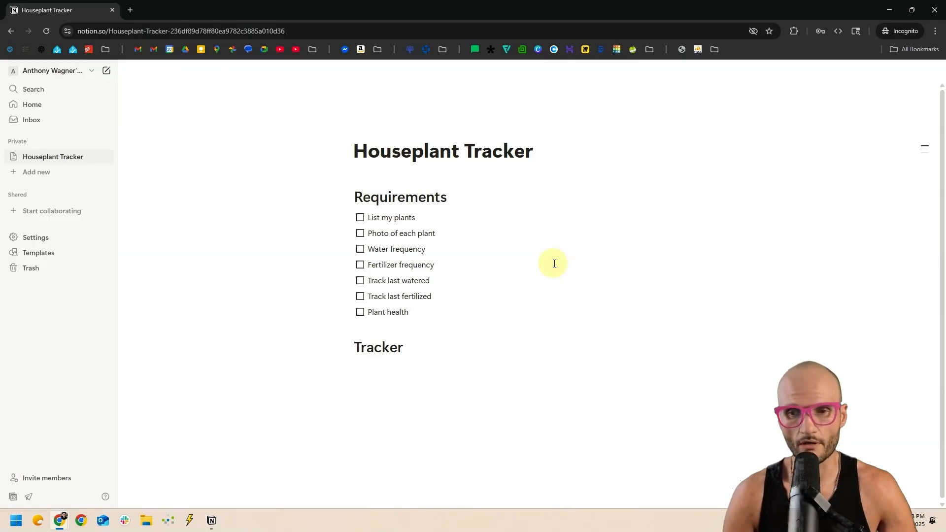
key(Return)
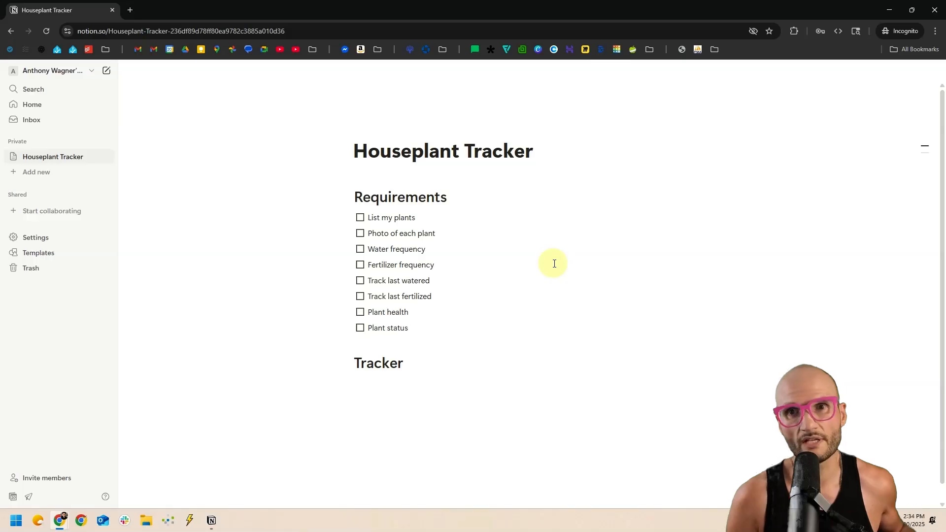
key(Return)
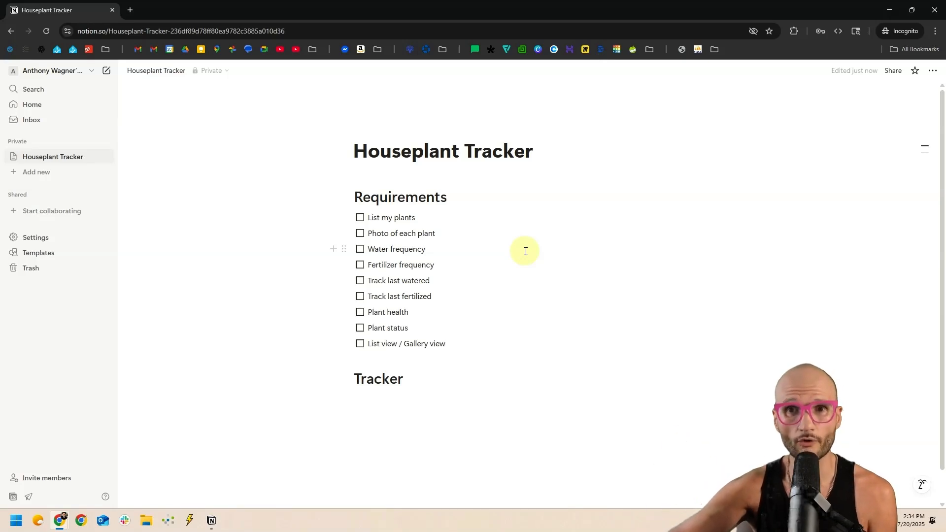
click(409, 365)
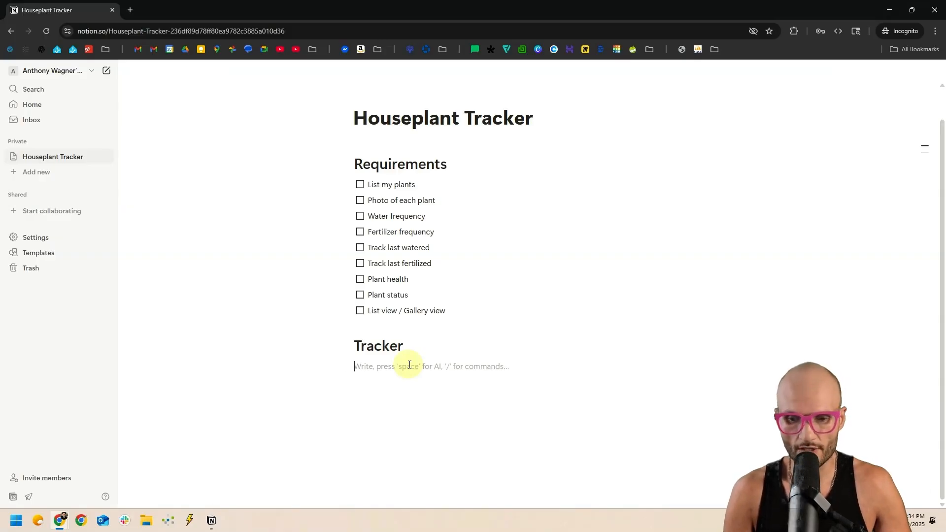
Make the line under Tracker a bullet using /bullet.
text(*)
key(BackSpace)
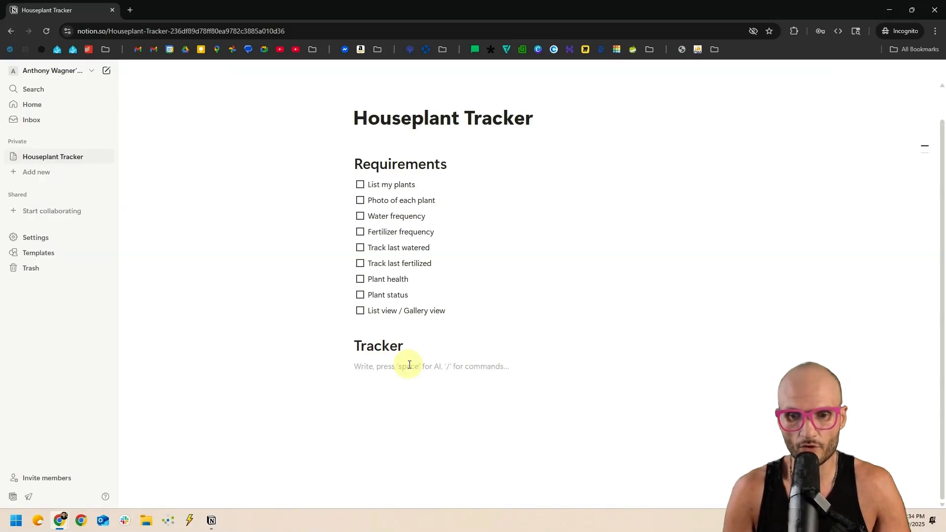
text(/bullet)
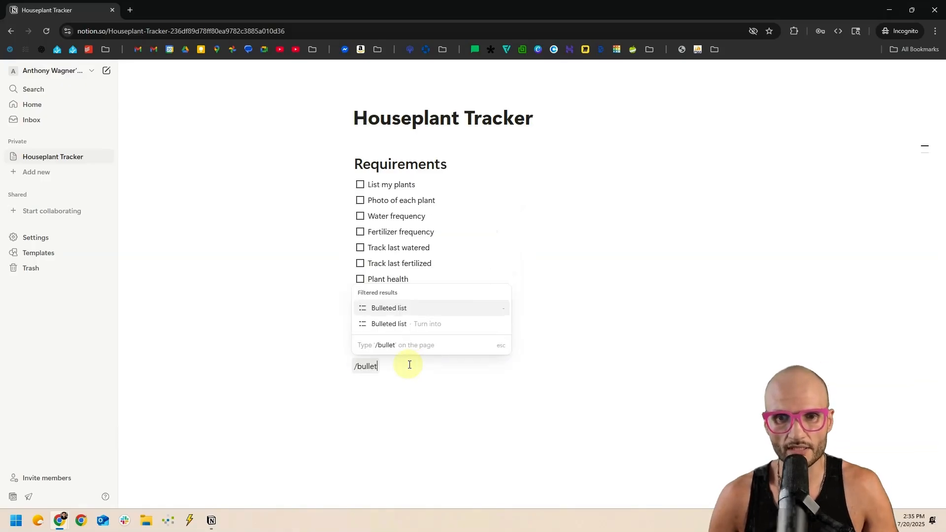
key(Return)
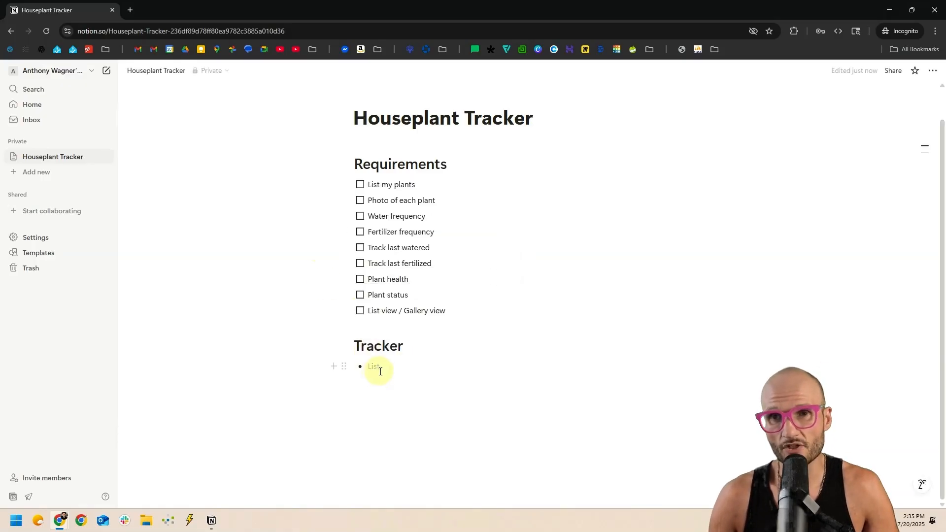
Try turning the Requirements to-dos into a numbered list, then undo it.
mouse_move(294, 178)
mouse_down()
mouse_move(463, 302)
mouse_move(460, 312)
mouse_up()
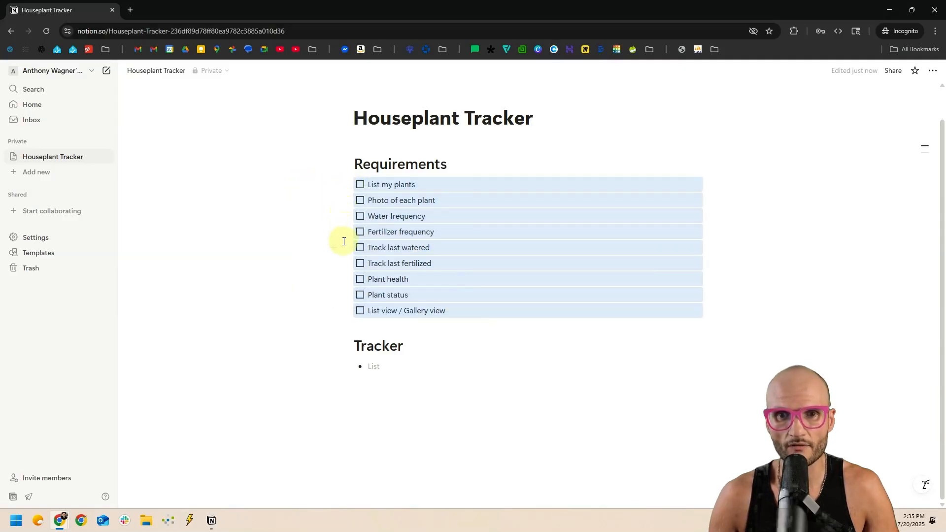
click(344, 184)
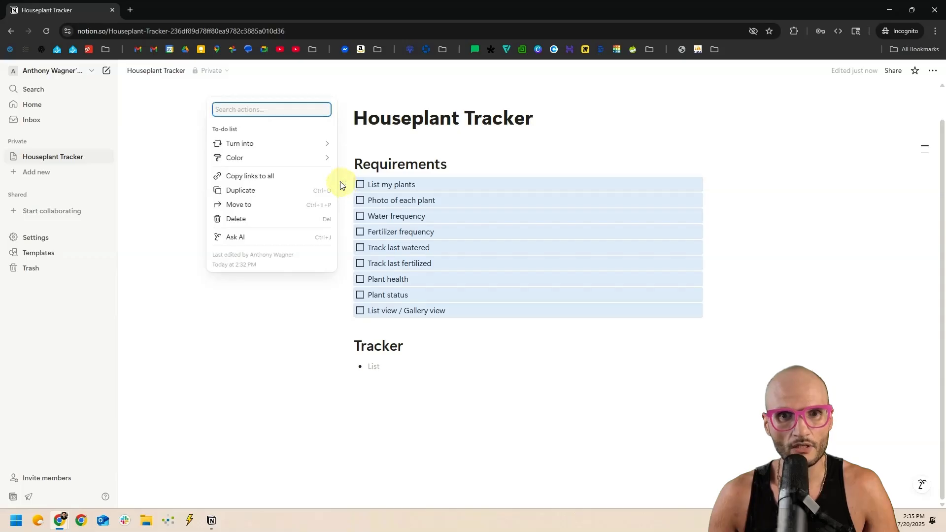
mouse_move(249, 143)
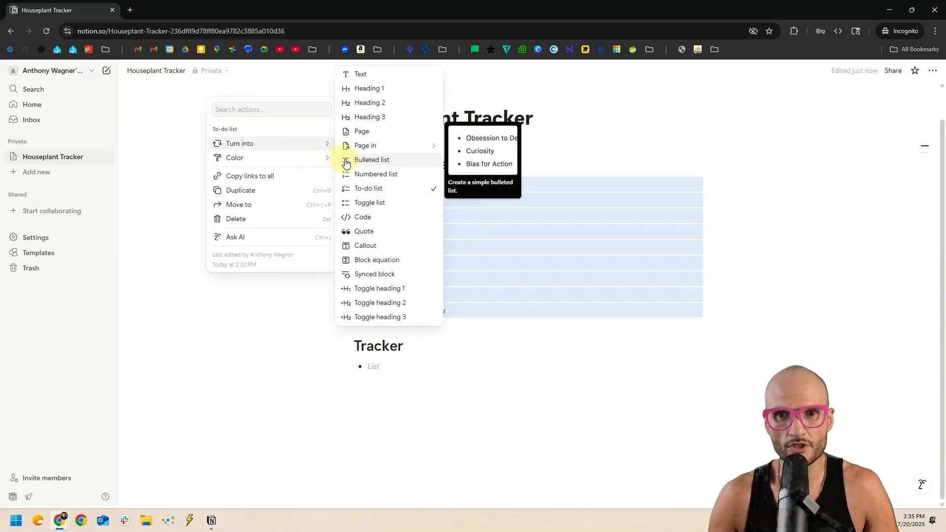
click(384, 175)
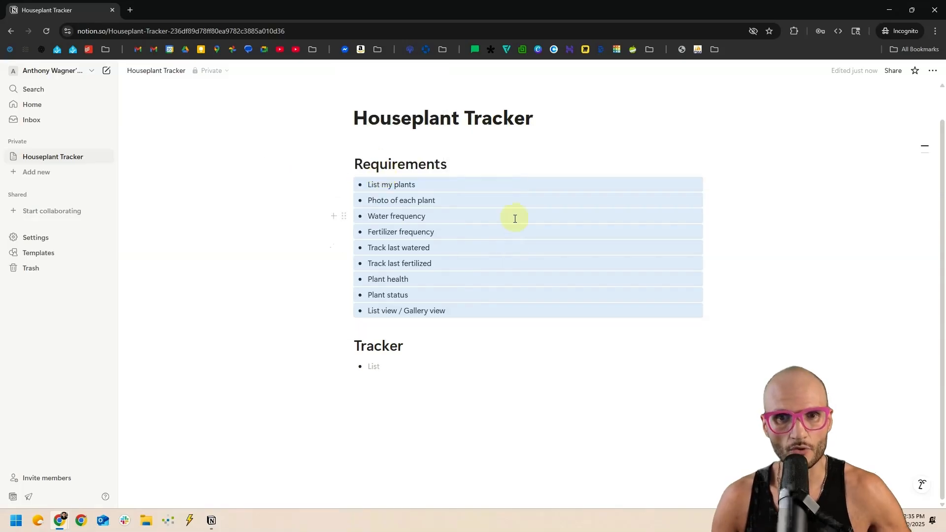
key(ctrl+z)
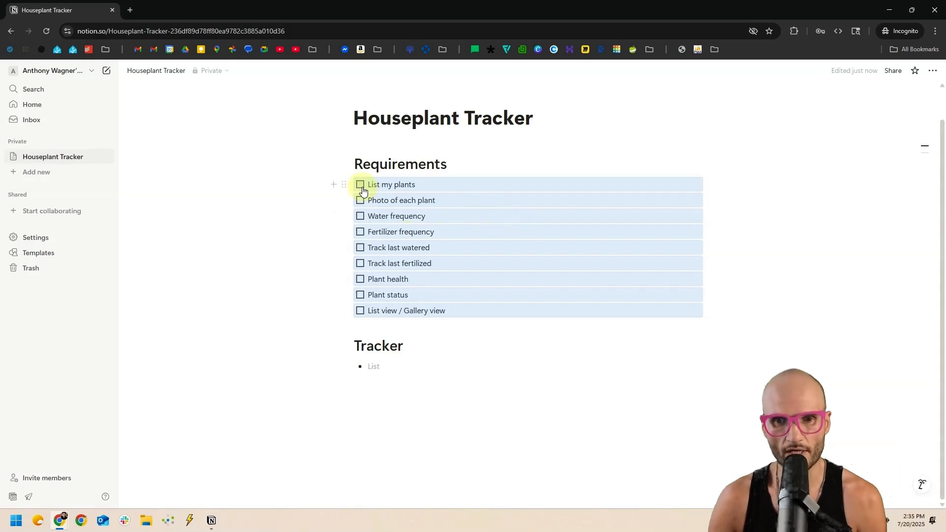
click(409, 370)
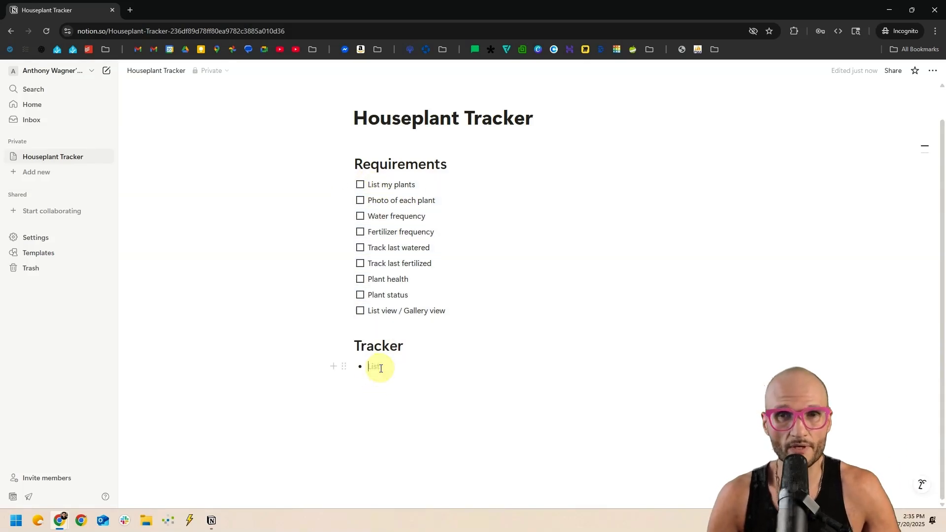
List ZZ Plant, Oxalis and Lemon Tree as bullets and check off List my plants.
text(zz)
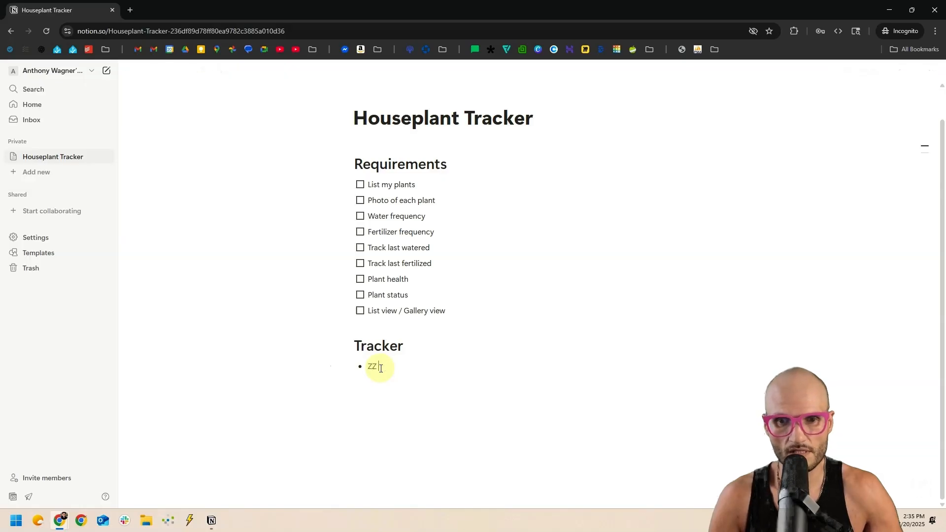
text( Plant)
key(Return)
text(Oxalis)
key(Return)
text(Lemon Tree)
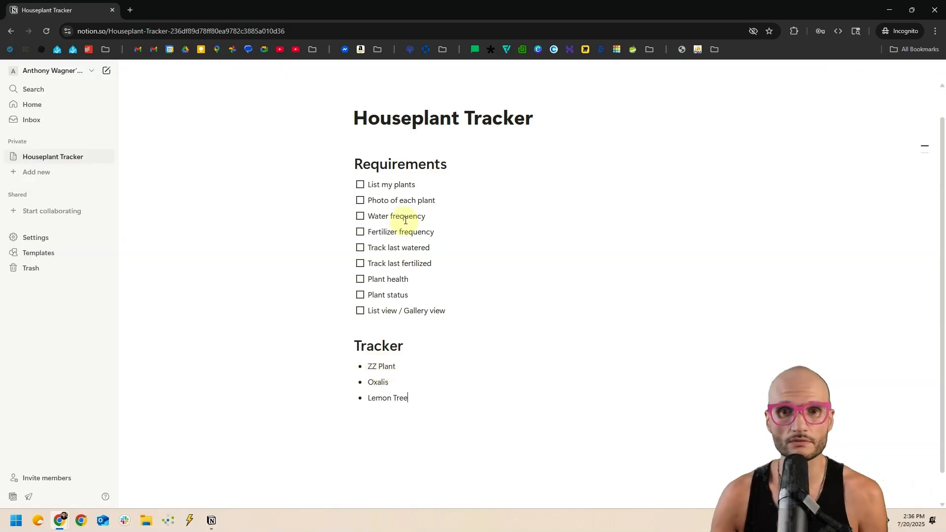
click(361, 184)
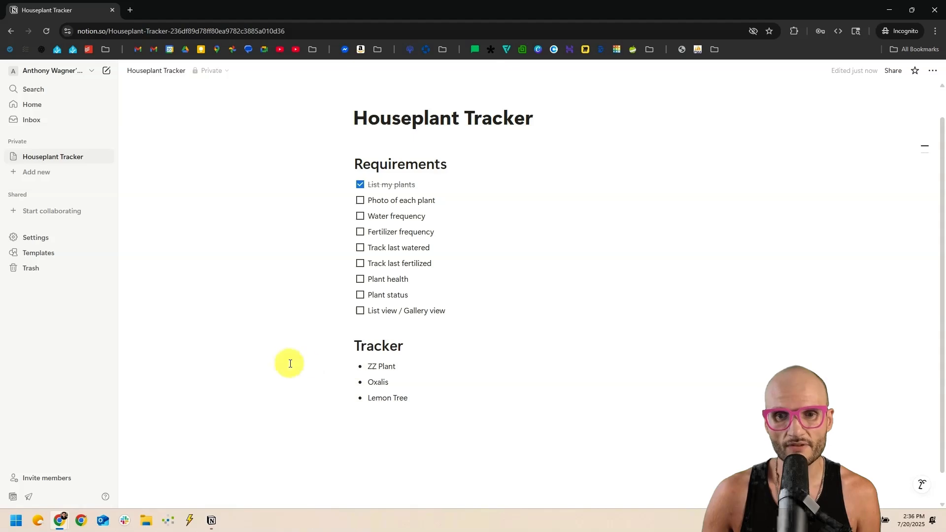
Turn the three plant bullets into subpages and open the ZZ Plant page.
mouse_move(289, 363)
mouse_down()
mouse_move(433, 403)
mouse_move(405, 394)
mouse_up()
click(344, 367)
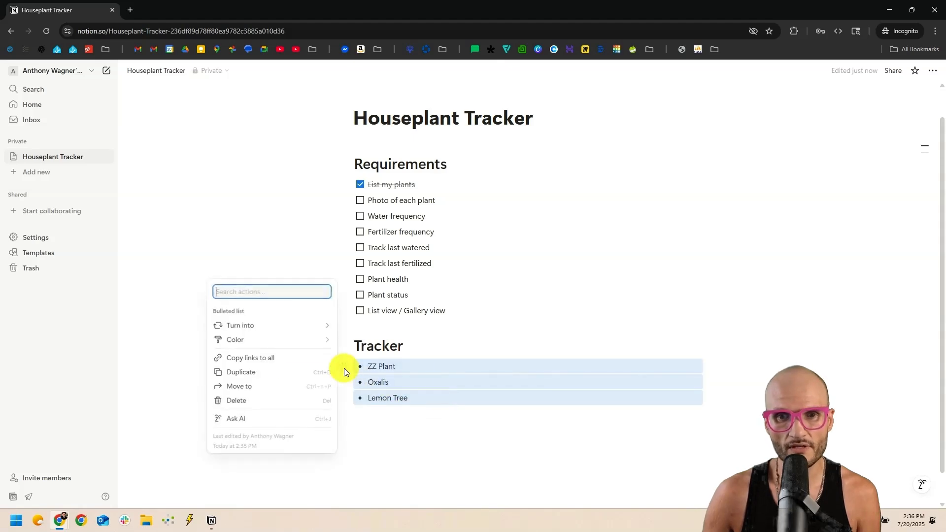
mouse_move(296, 325)
click(392, 254)
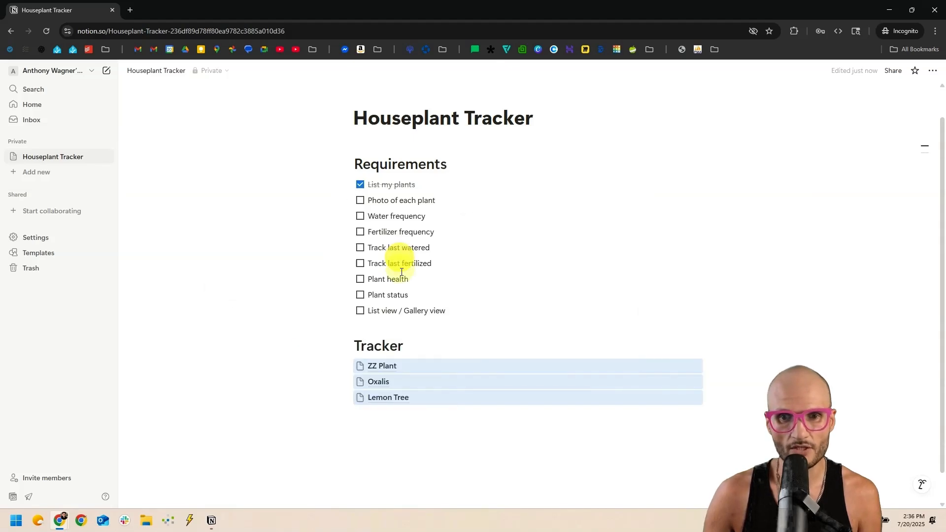
click(398, 424)
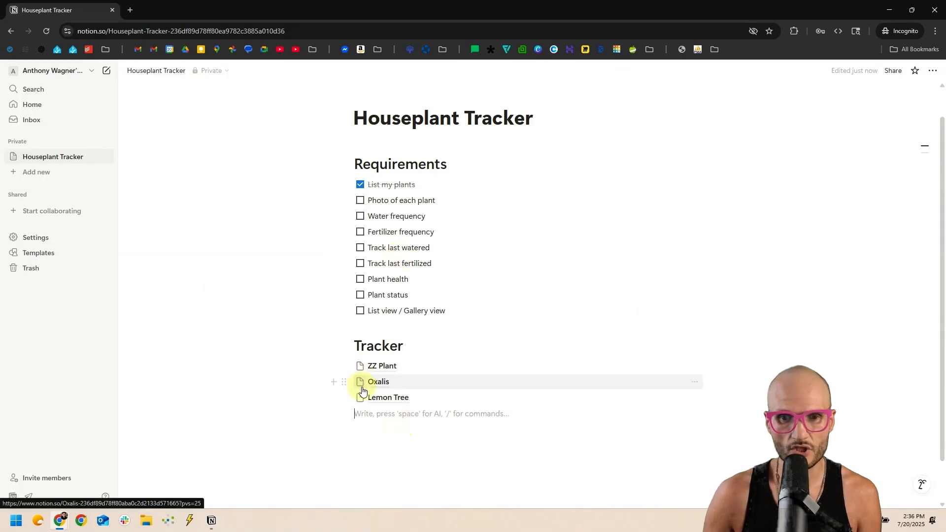
click(385, 371)
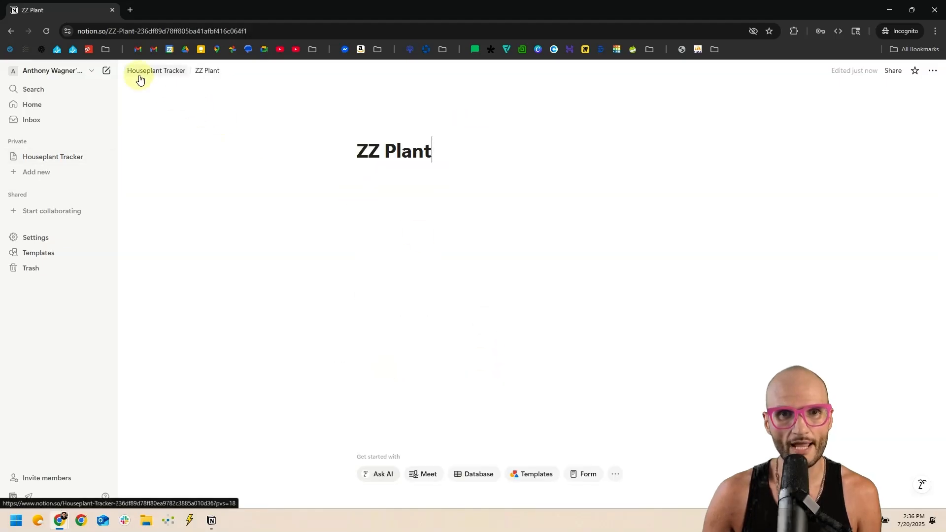
Return to Houseplant Tracker, briefly reopening the still-empty ZZ Plant subpage along the way.
click(36, 158)
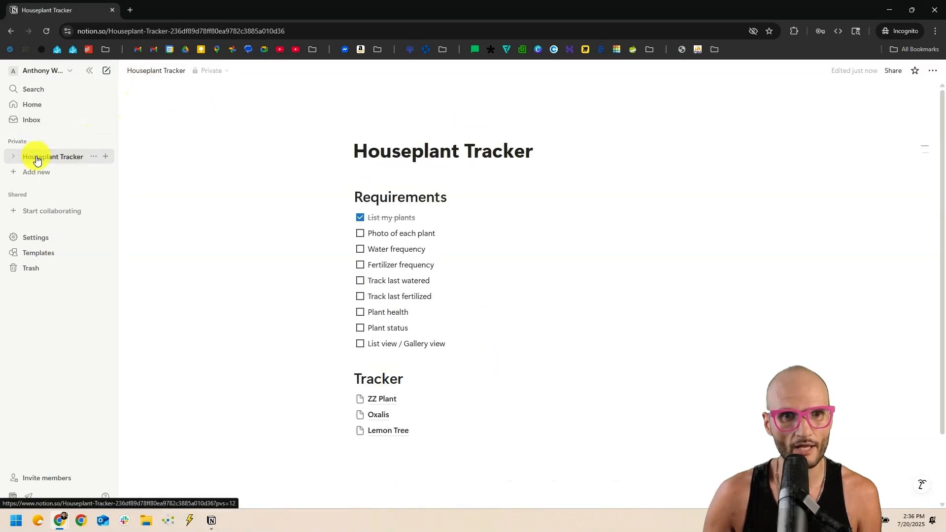
click(387, 399)
click(435, 200)
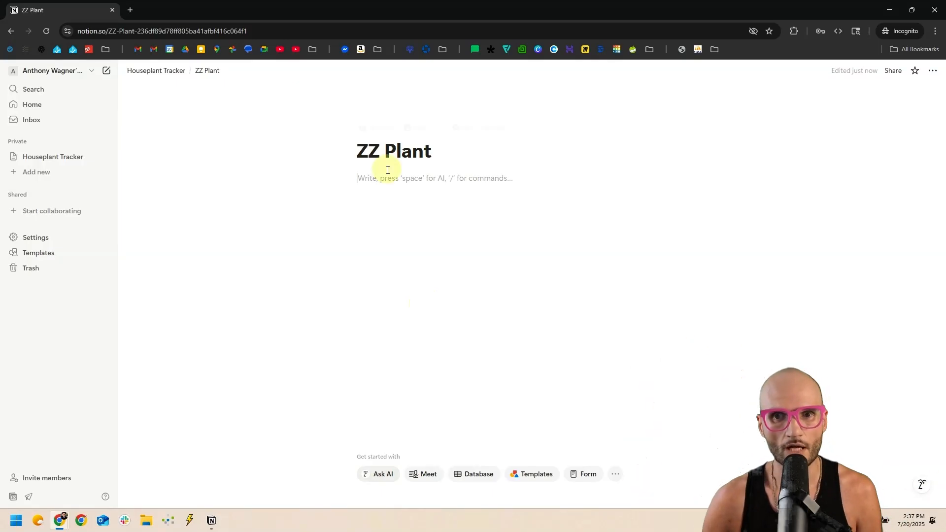
key(alt+Left)
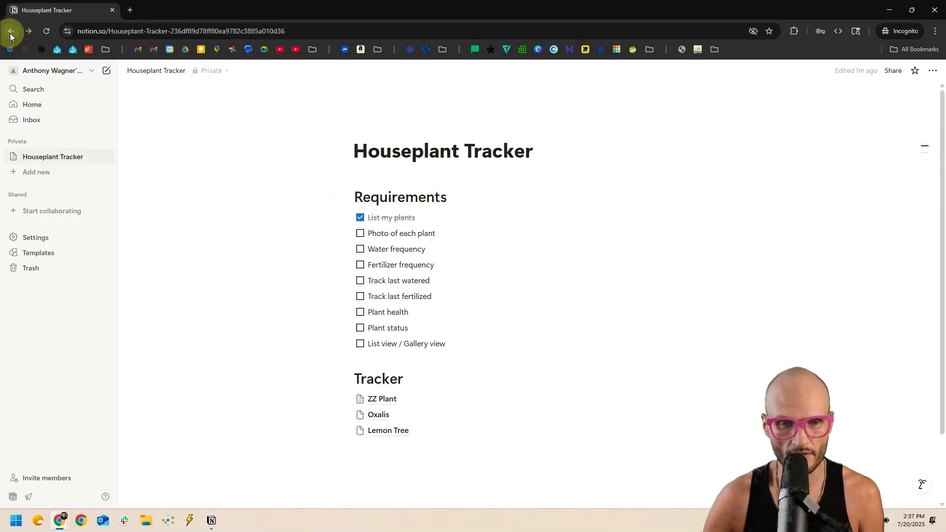
click(388, 398)
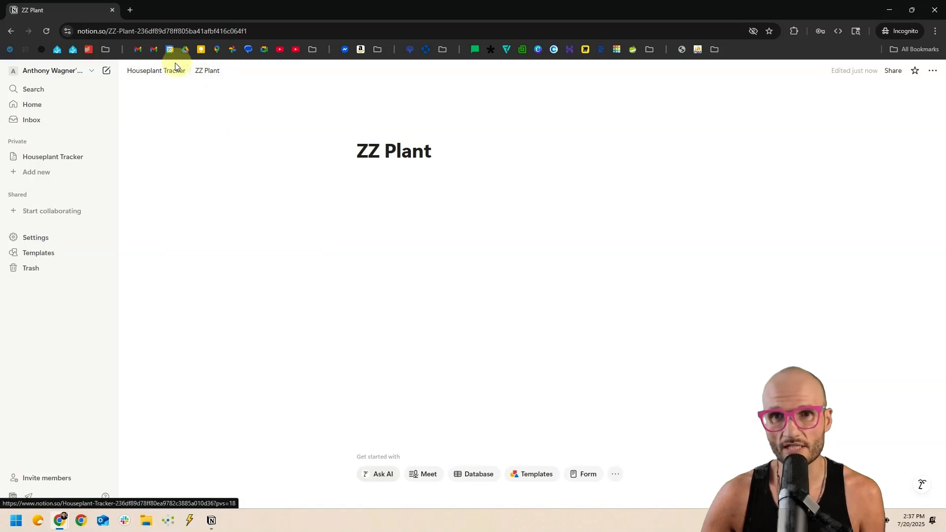
click(169, 72)
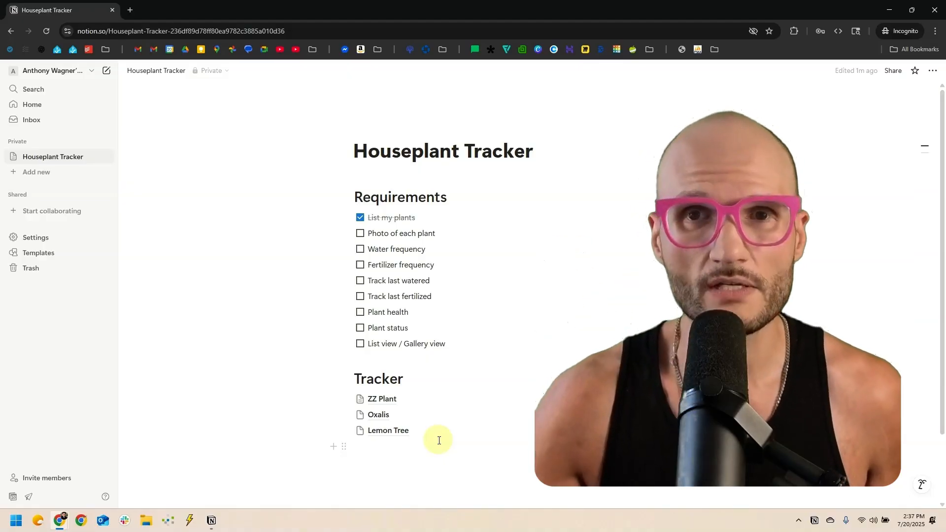
double_click(377, 232)
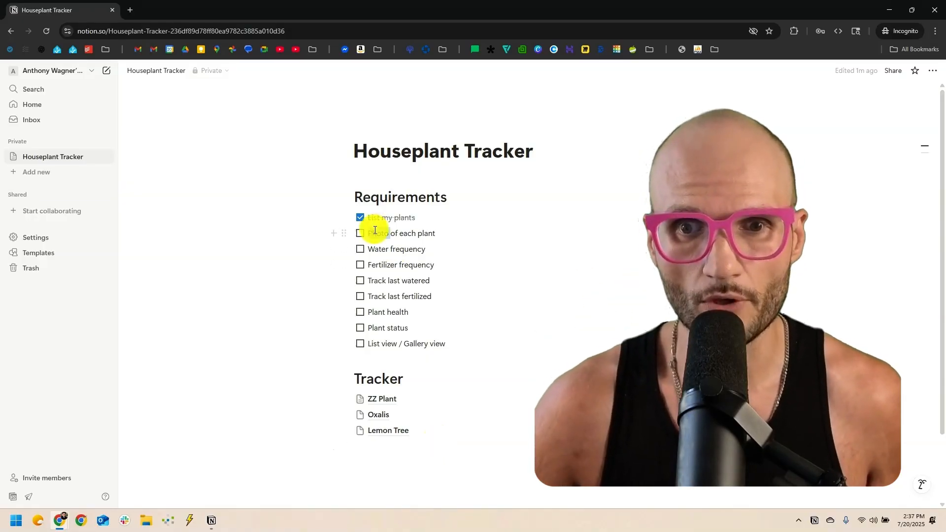
double_click(377, 249)
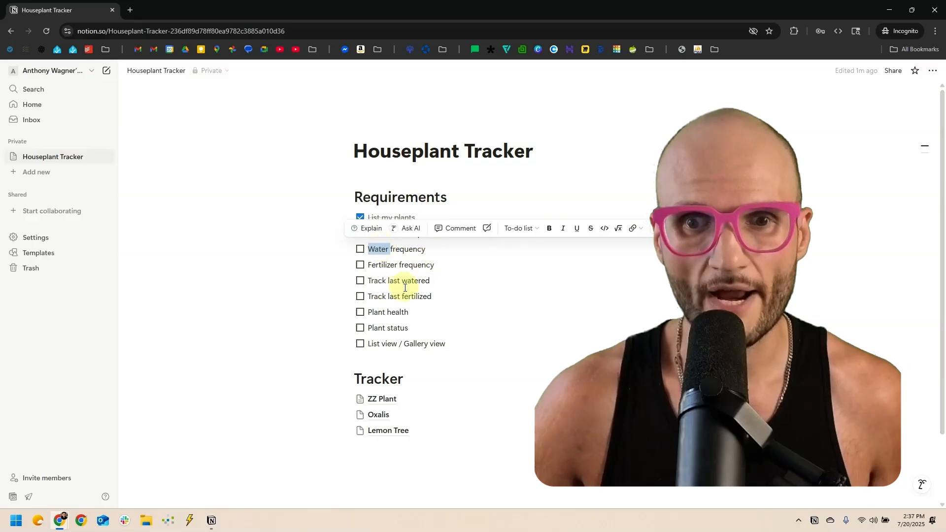
drag(289, 228, 247, 233)
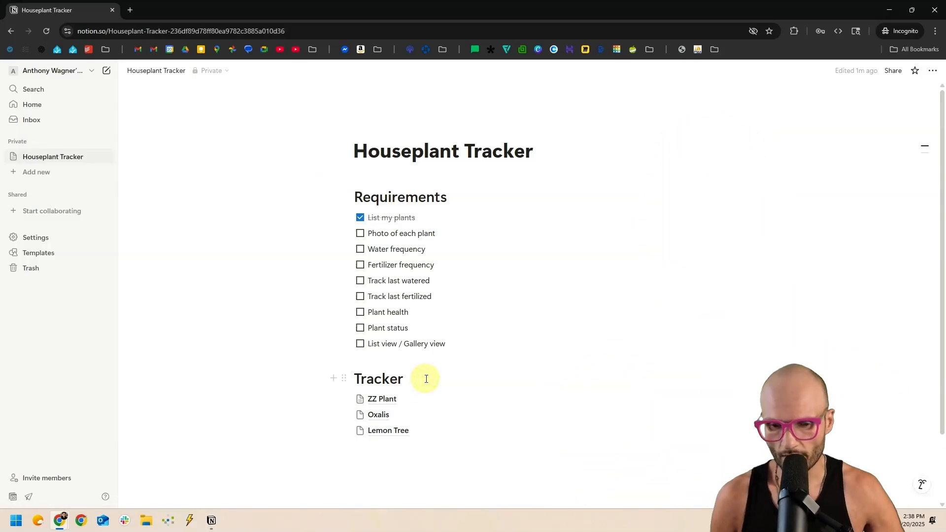
Insert an inline database table under the Tracker heading using /data.
scroll(394, 355, down, 1)
click(434, 327)
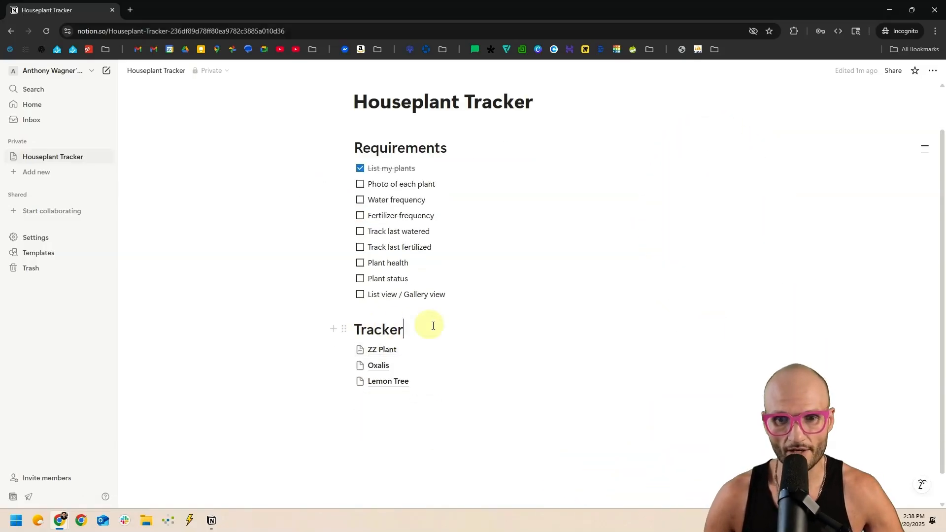
key(Return)
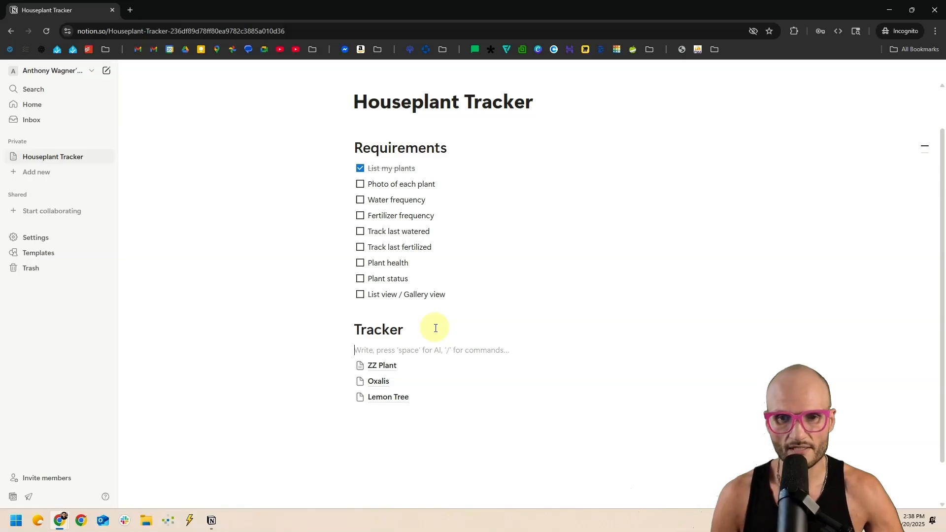
text(/data)
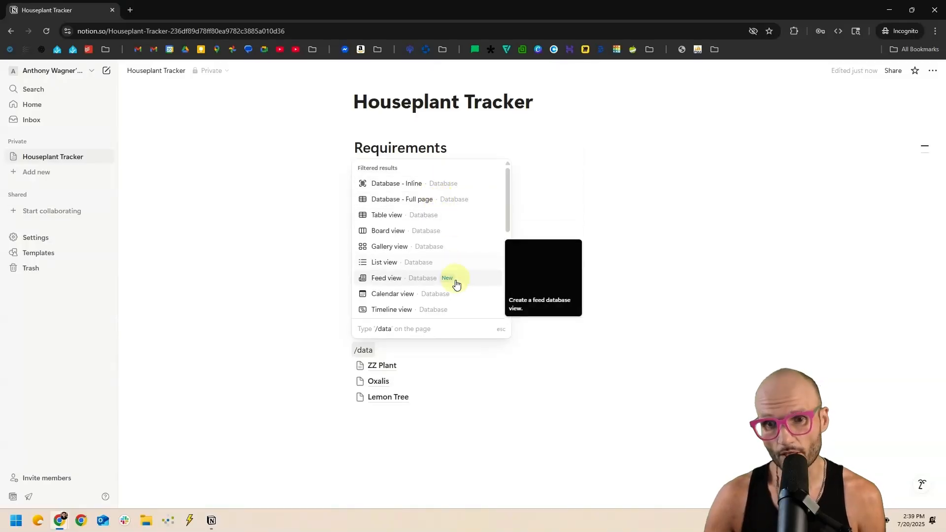
click(375, 191)
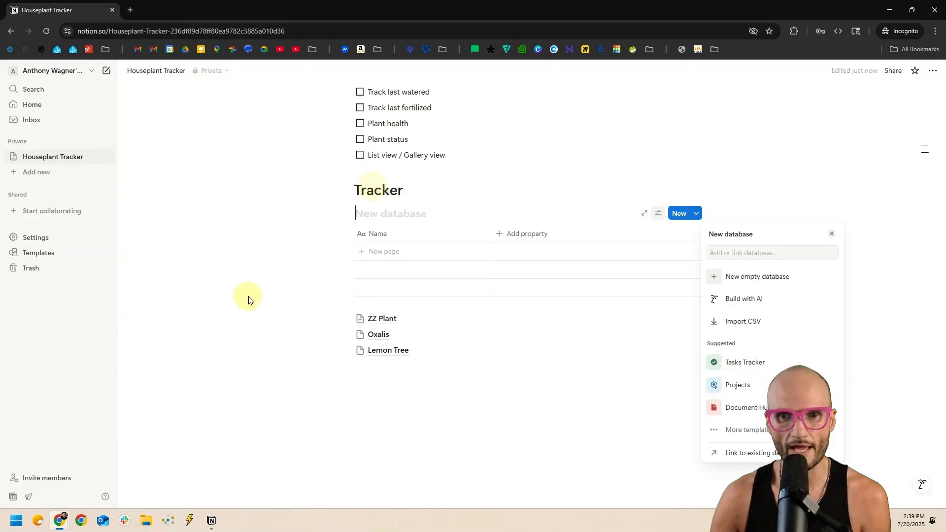
click(267, 278)
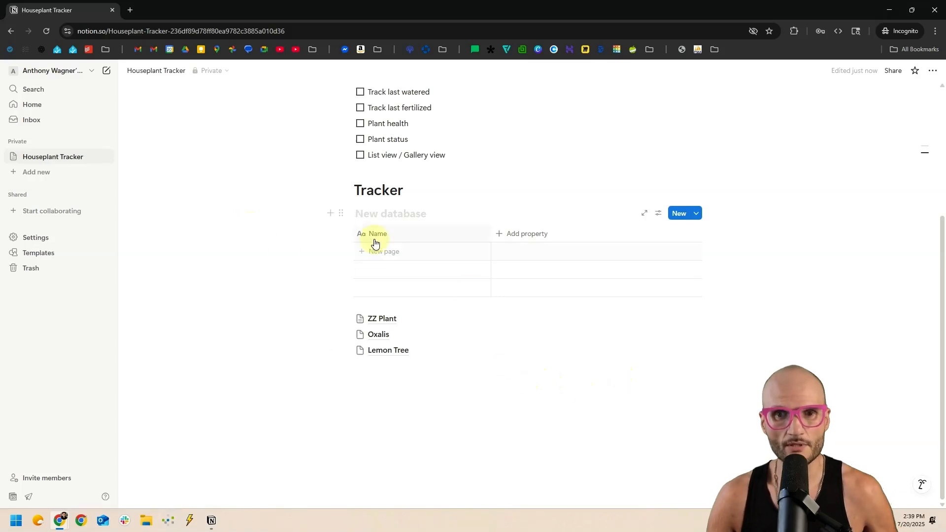
Add a full-page database in a new block below, then go back to Houseplant Tracker.
click(331, 215)
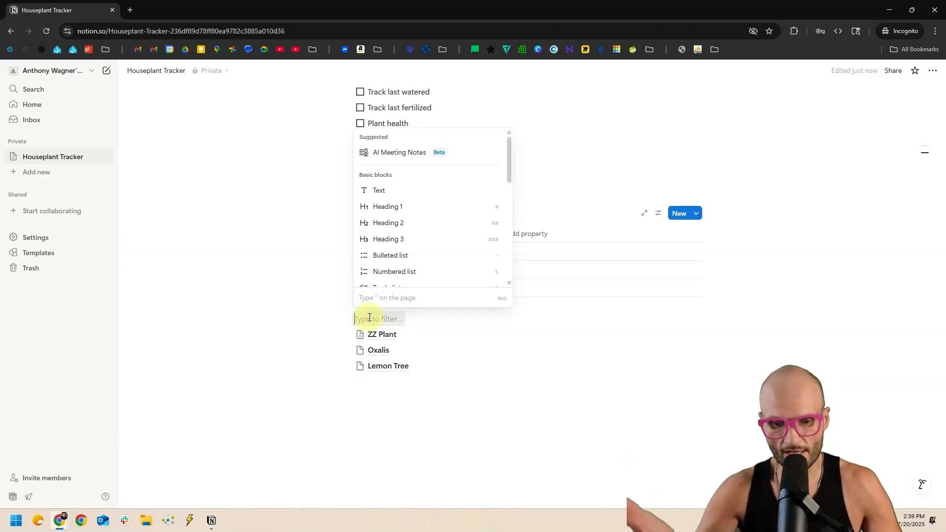
text(data)
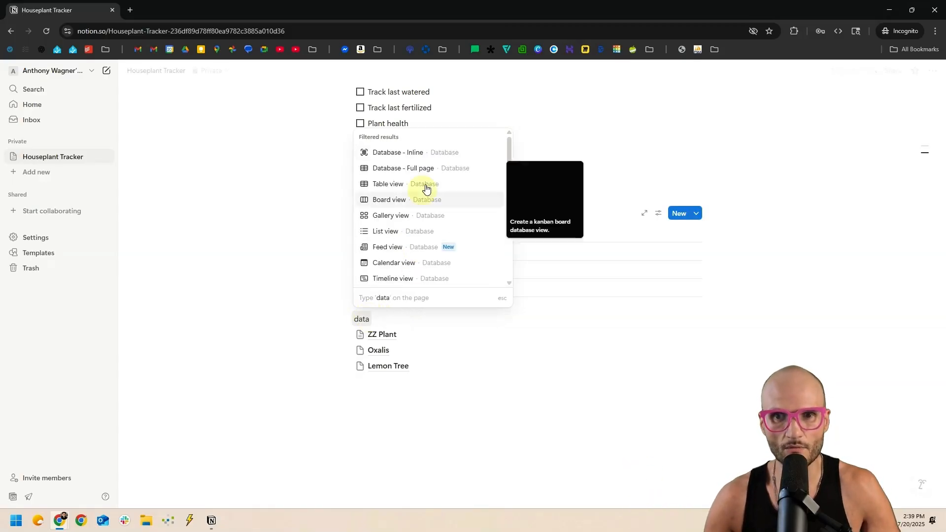
click(435, 171)
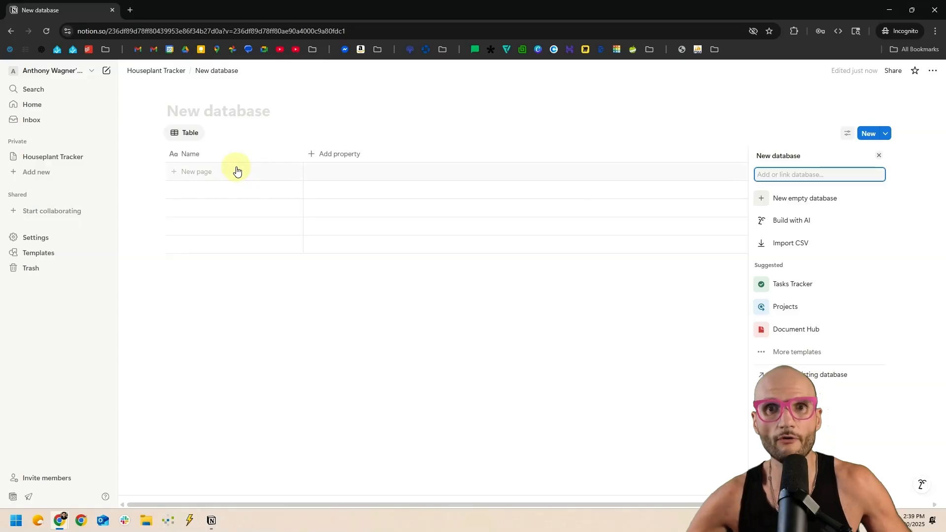
key(alt+Left)
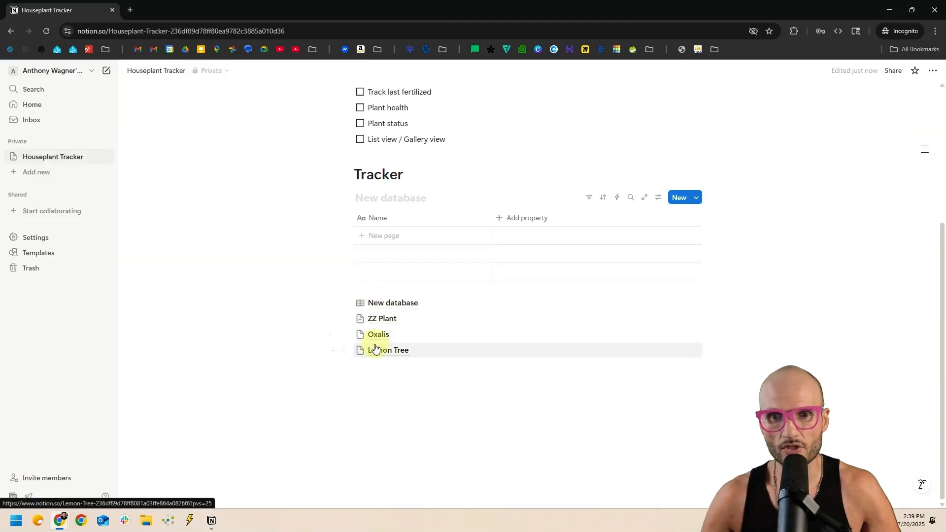
mouse_move(386, 302)
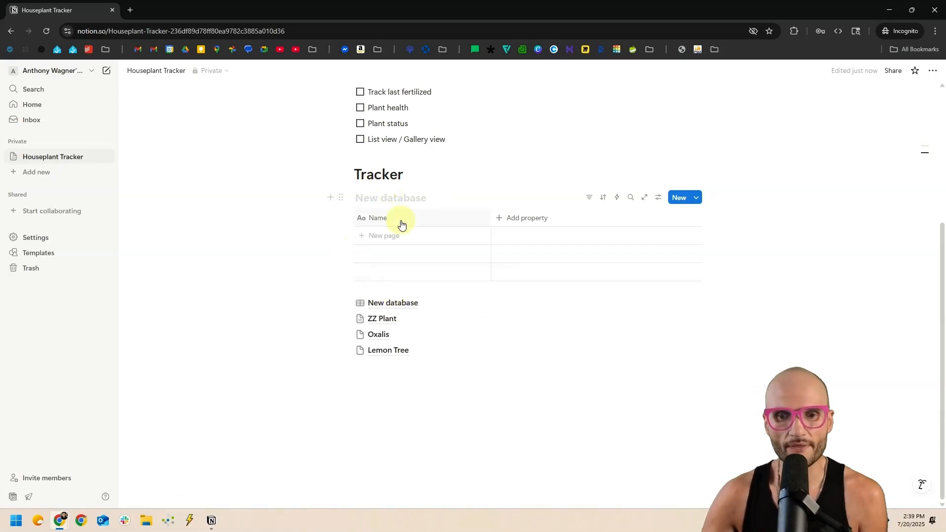
scroll(389, 216, up, 3)
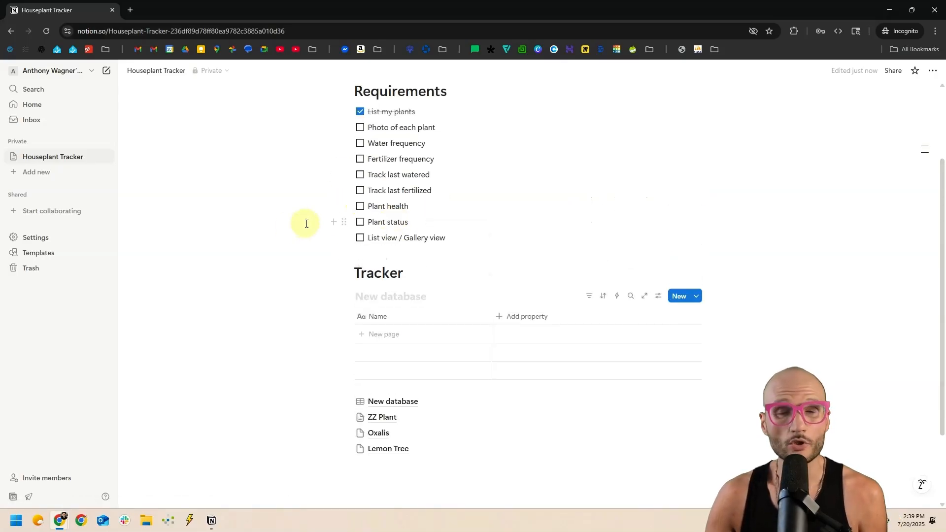
click(27, 172)
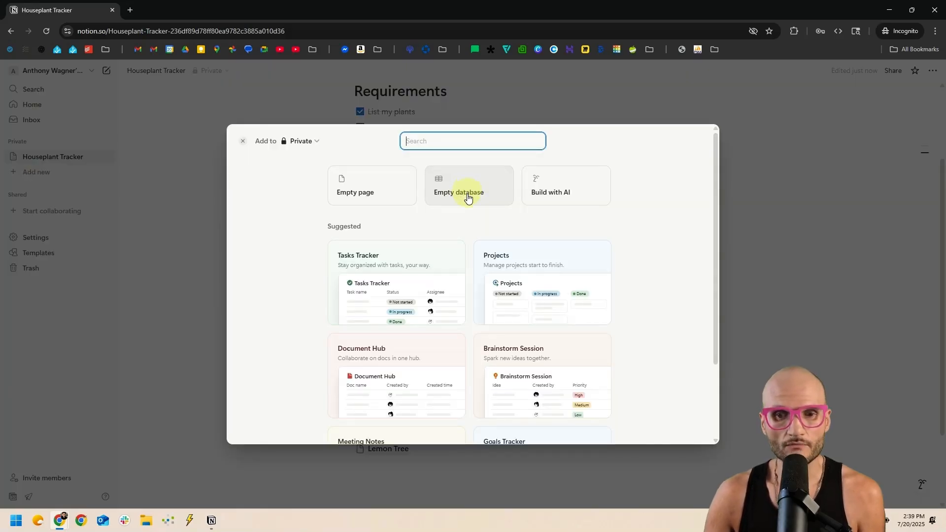
click(467, 198)
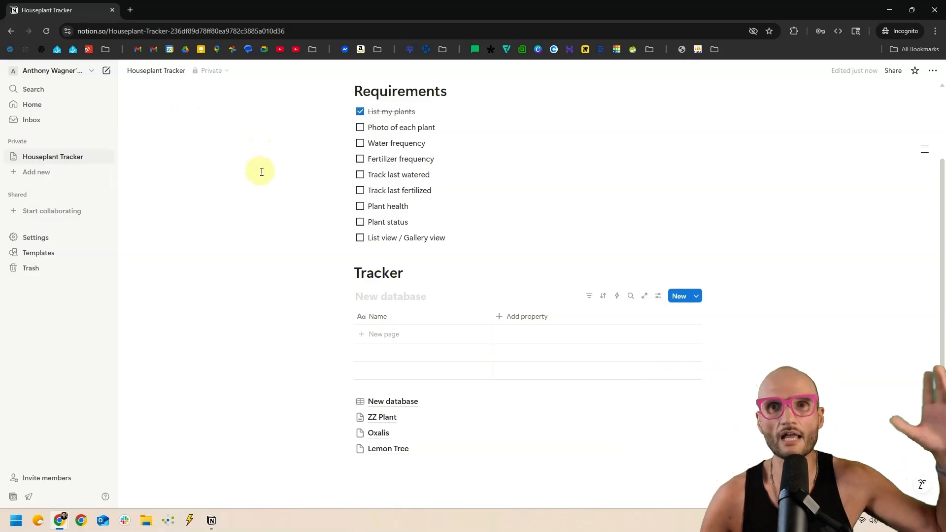
scroll(344, 187, down, 2)
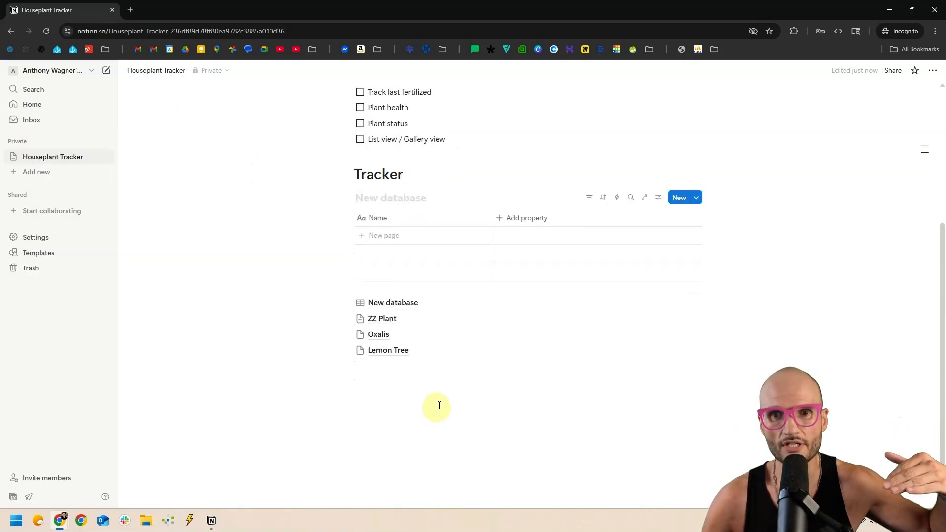
scroll(375, 129, up, 3)
drag(294, 133, 500, 291)
scroll(416, 233, down, 1)
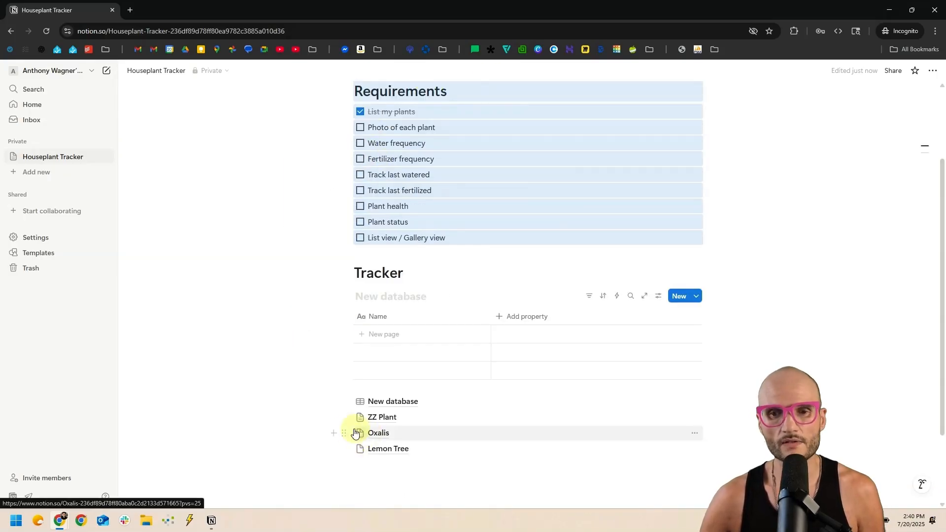
mouse_move(372, 405)
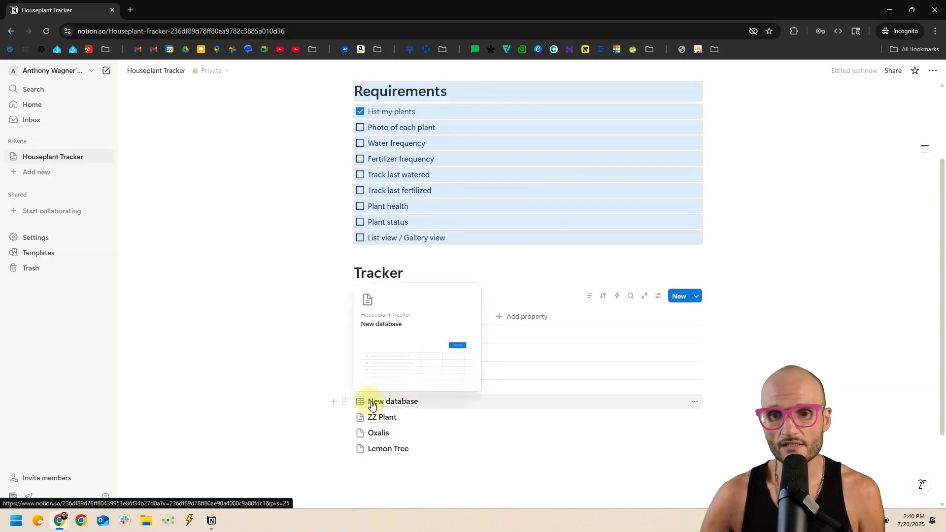
click(398, 403)
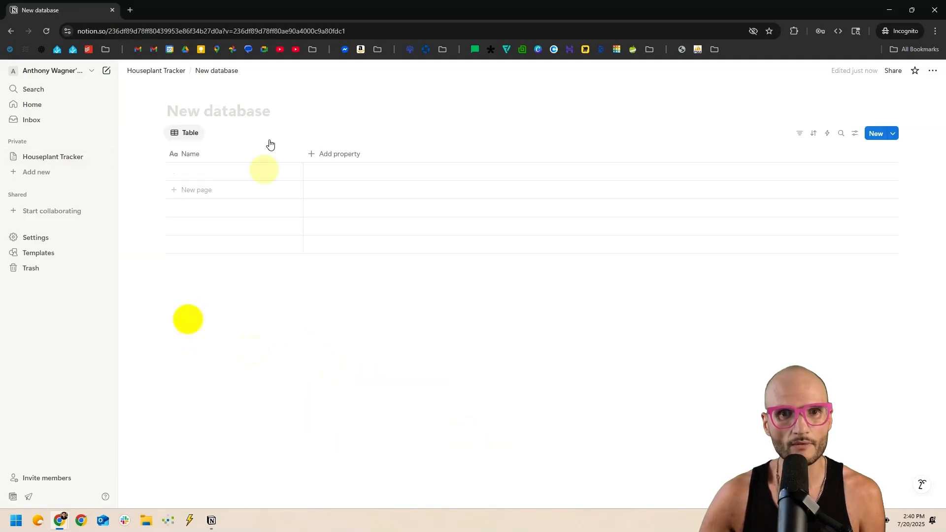
click(277, 124)
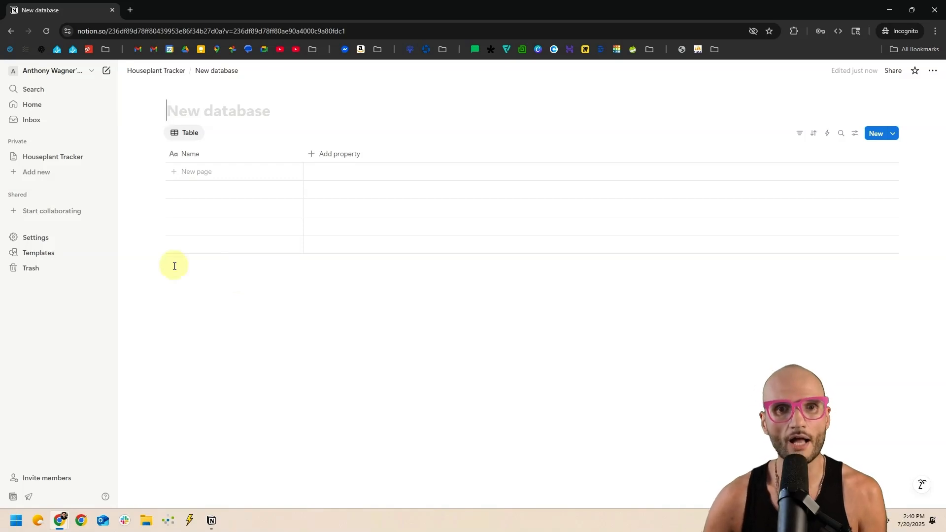
click(154, 70)
scroll(397, 362, down, 2)
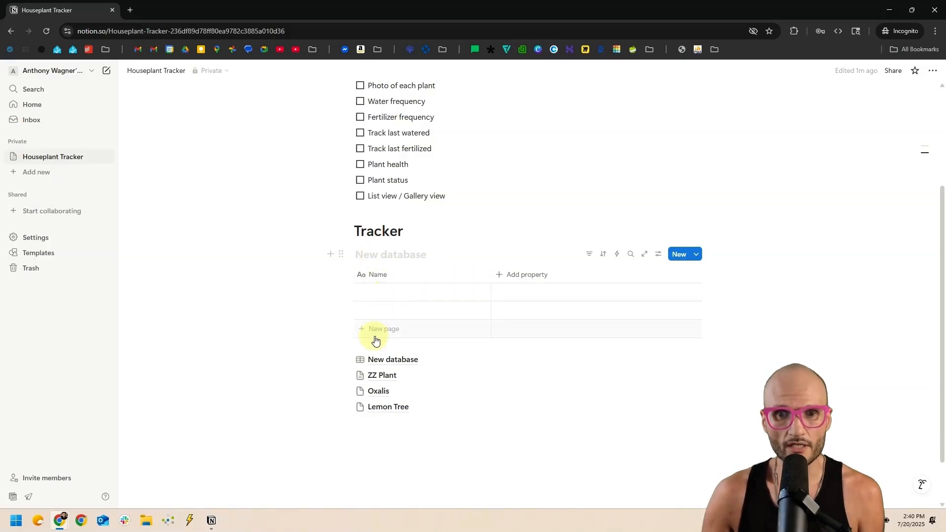
Try turning the inline database block into a page, then undo the conversion.
click(341, 253)
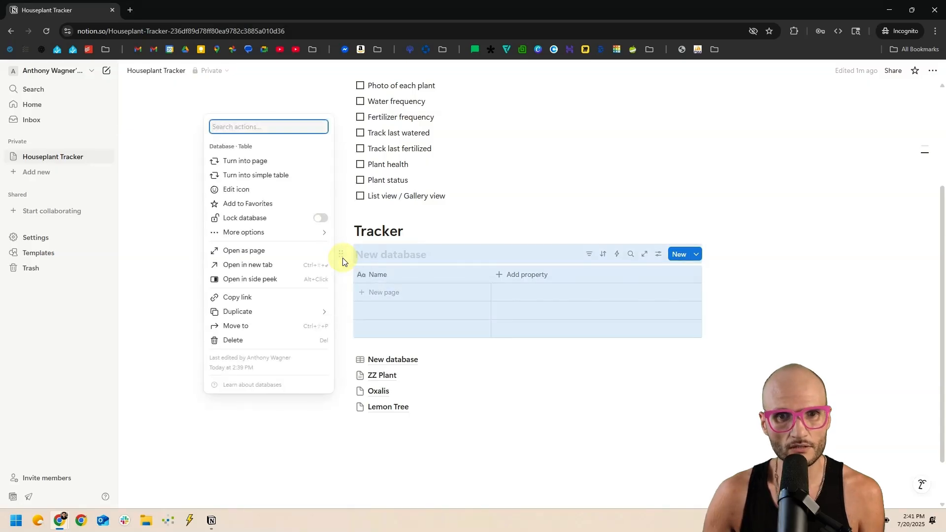
click(250, 166)
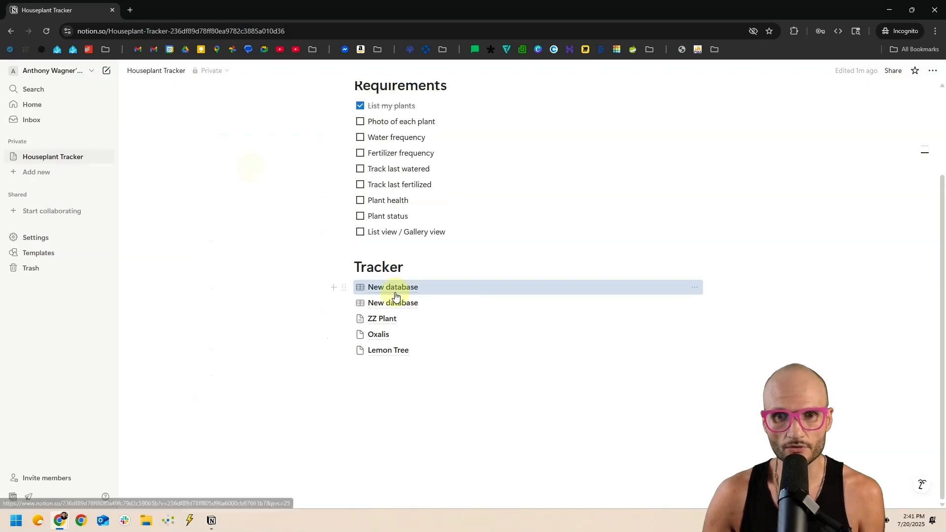
mouse_move(381, 289)
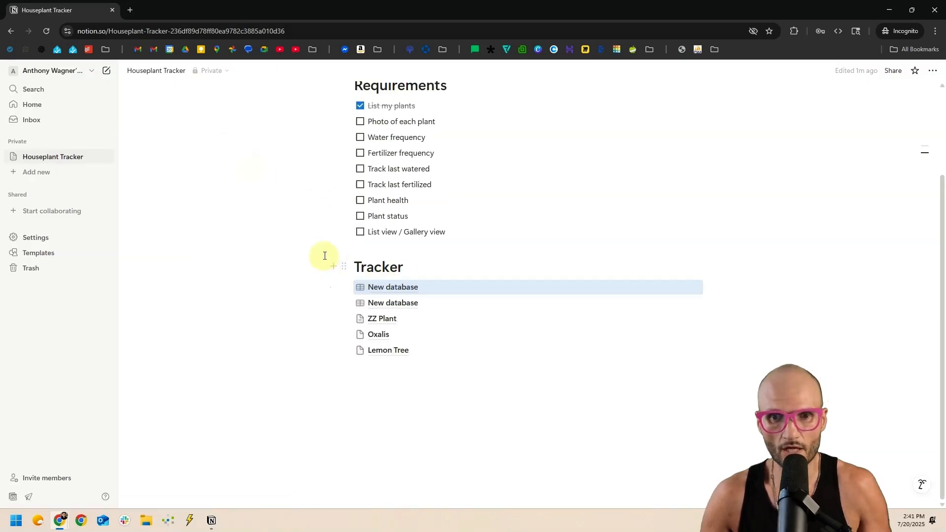
key(ctrl+z)
Delete the extra New database page link.
click(345, 359)
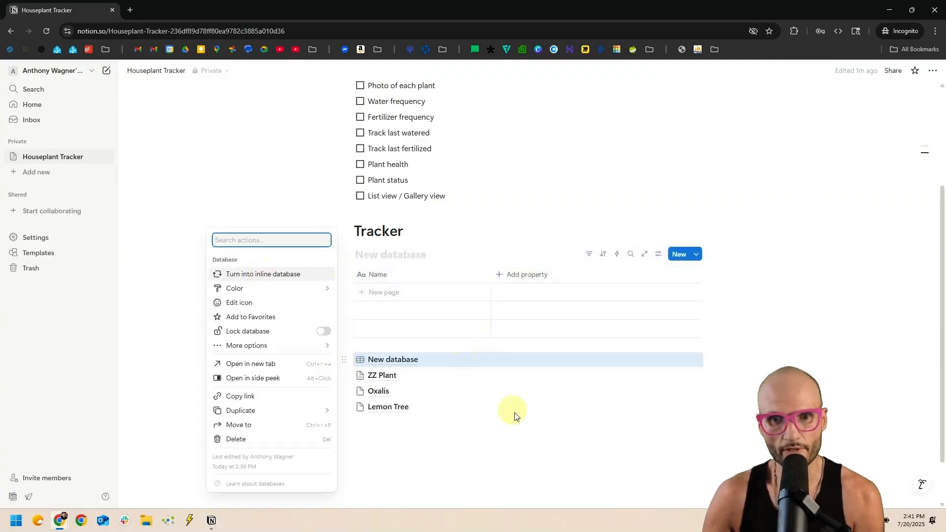
key(Escape)
key(Delete)
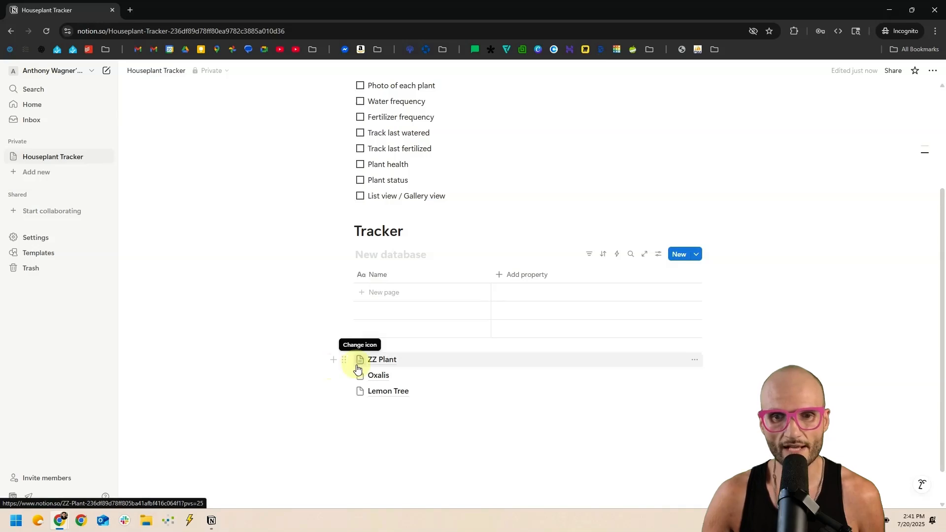
Paste a sentence about the plant into the ZZ Plant page and return to Houseplant Tracker.
click(502, 365)
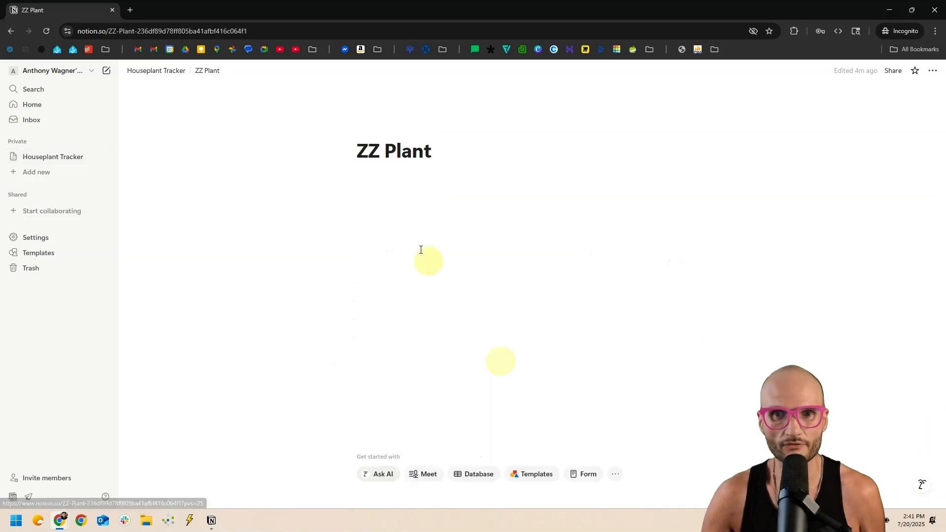
click(410, 199)
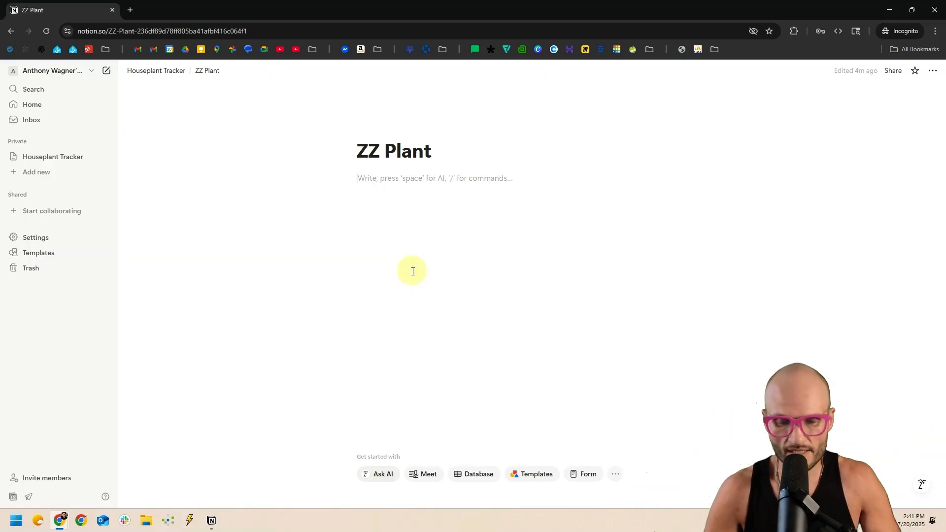
text(This is some text about the ZZ plant)
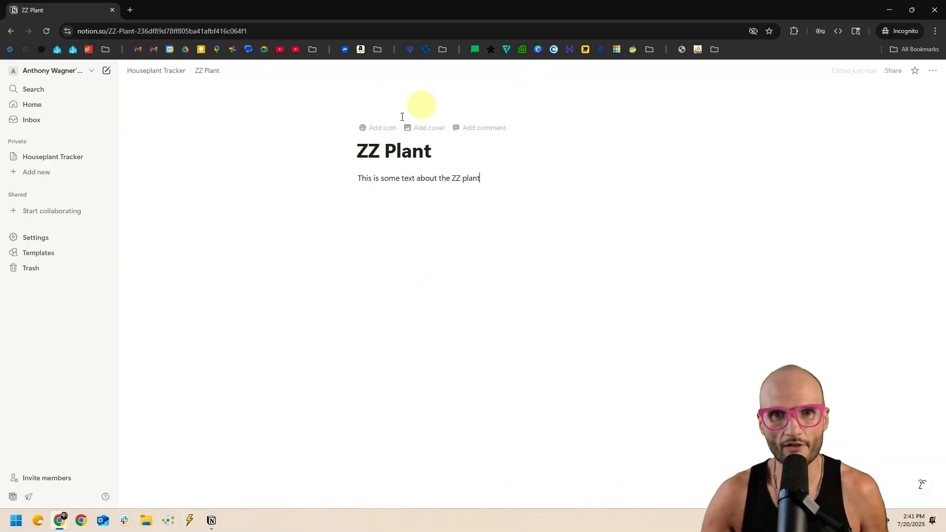
click(148, 70)
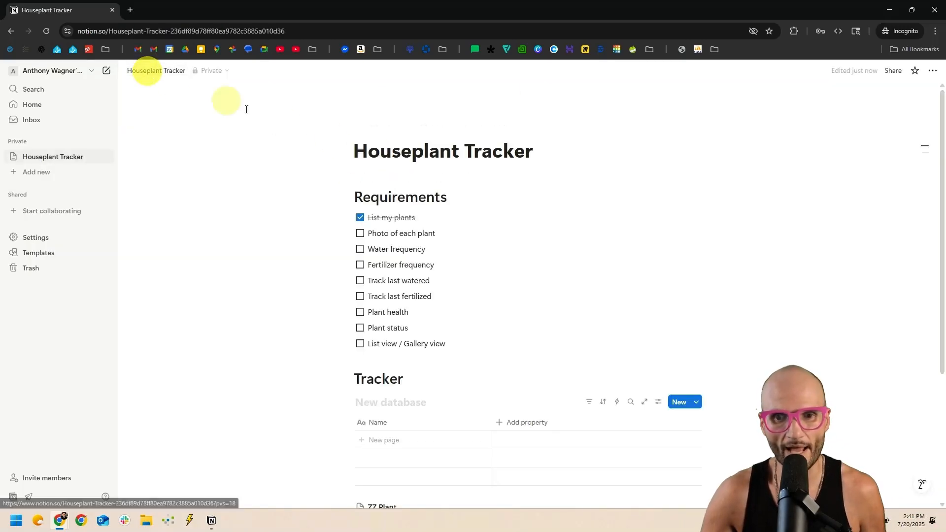
scroll(359, 302, down, 5)
Paste a line of text into the Oxalis page and return to Houseplant Tracker.
click(389, 337)
click(400, 191)
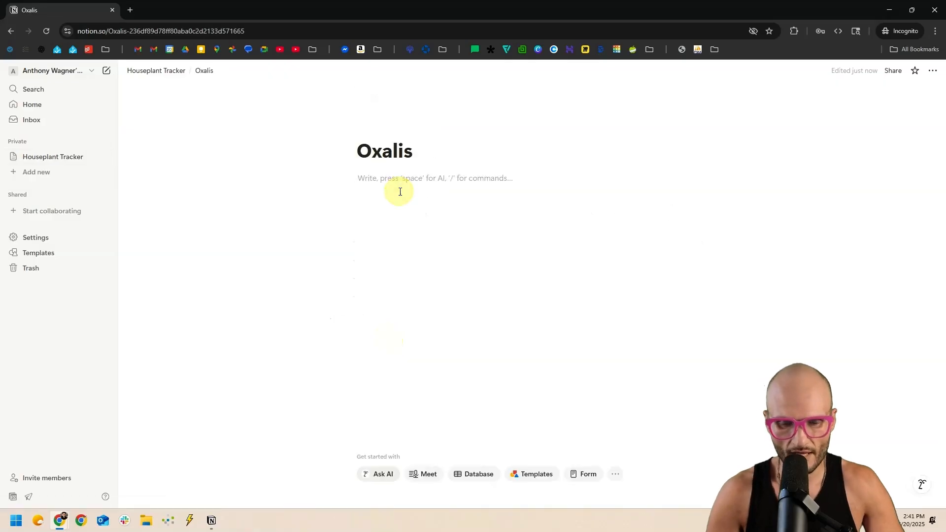
text(This is some text here as well)
click(148, 73)
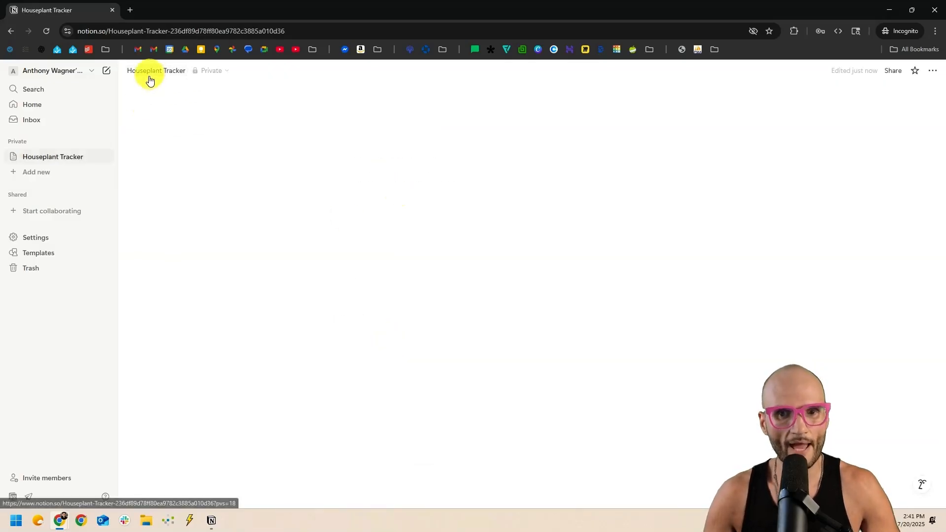
scroll(294, 220, down, 4)
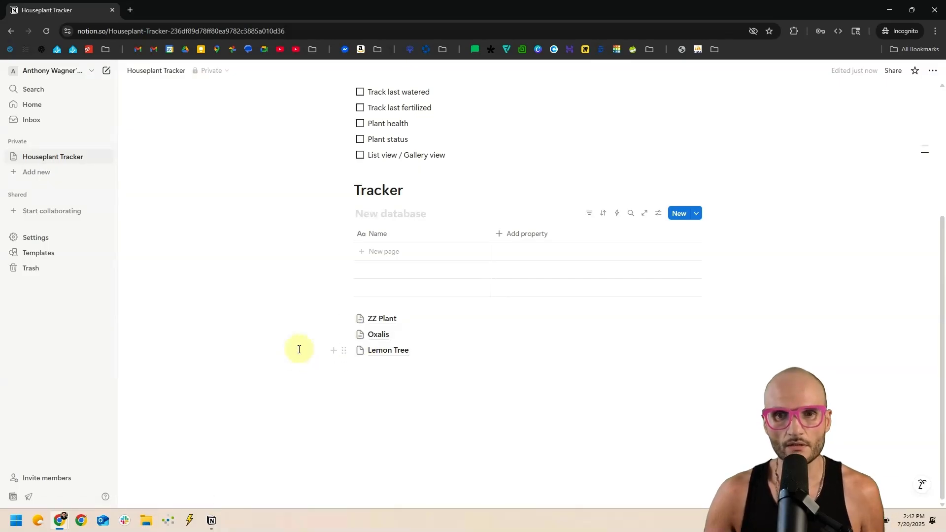
drag(272, 359, 376, 246)
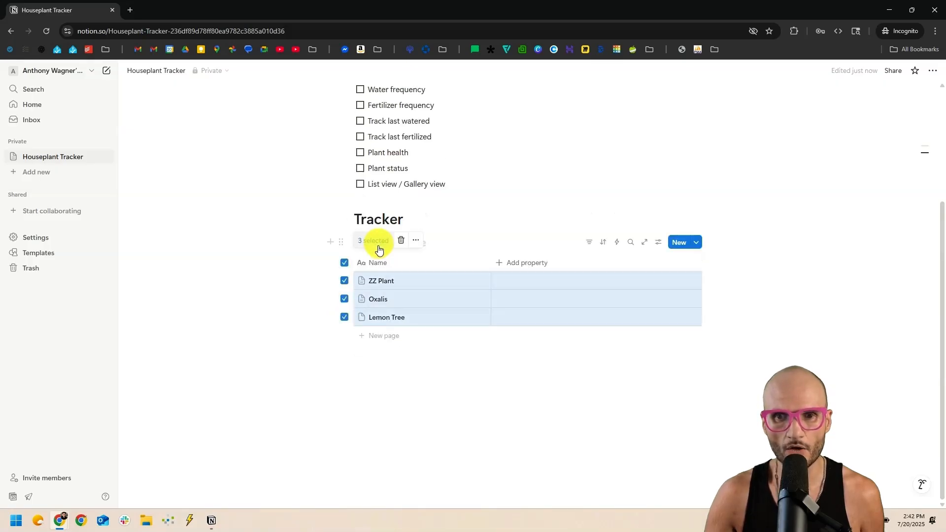
click(378, 375)
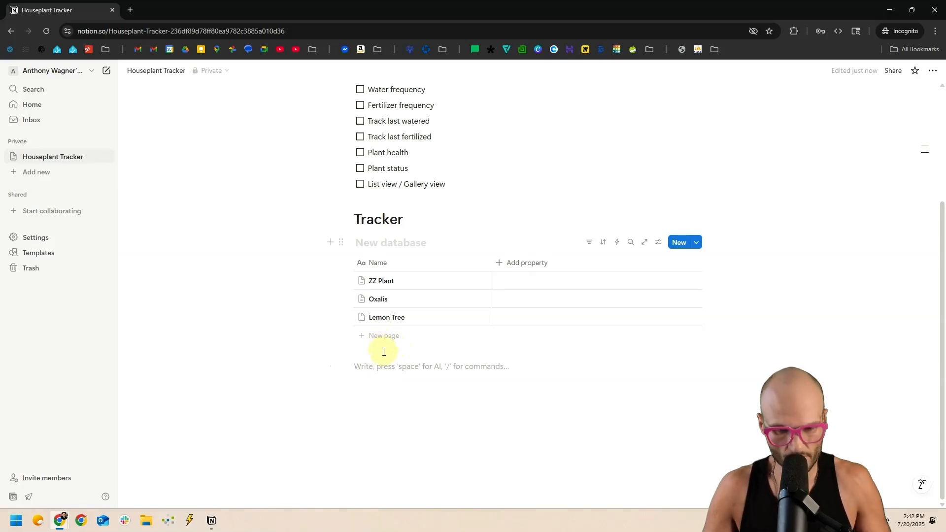
key(ctrl+z)
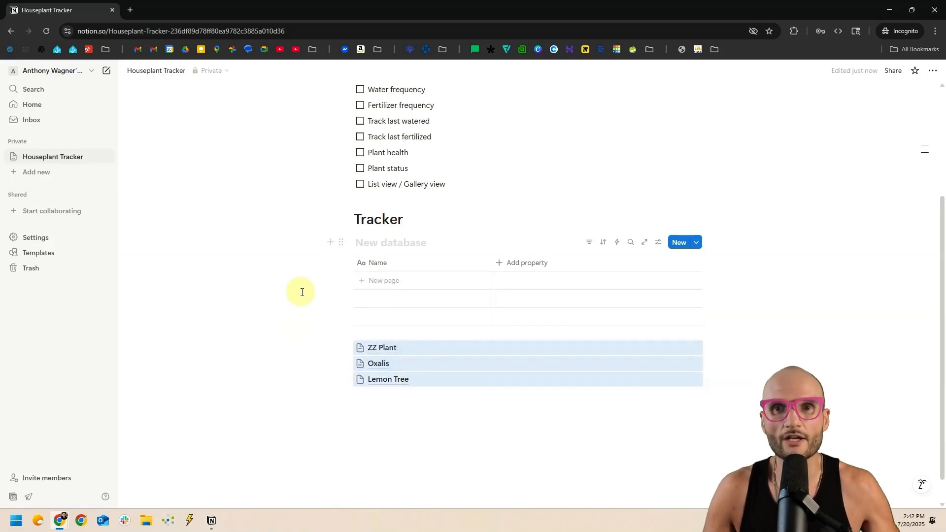
click(490, 448)
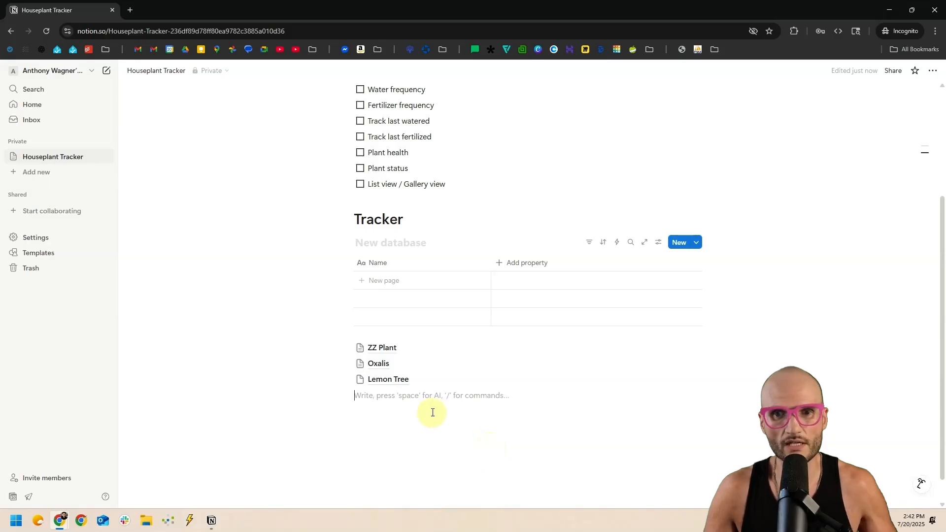
Add a 'New page' row to the Tracker table and drag ZZ Plant, Oxalis and Lemon Tree into it.
click(388, 281)
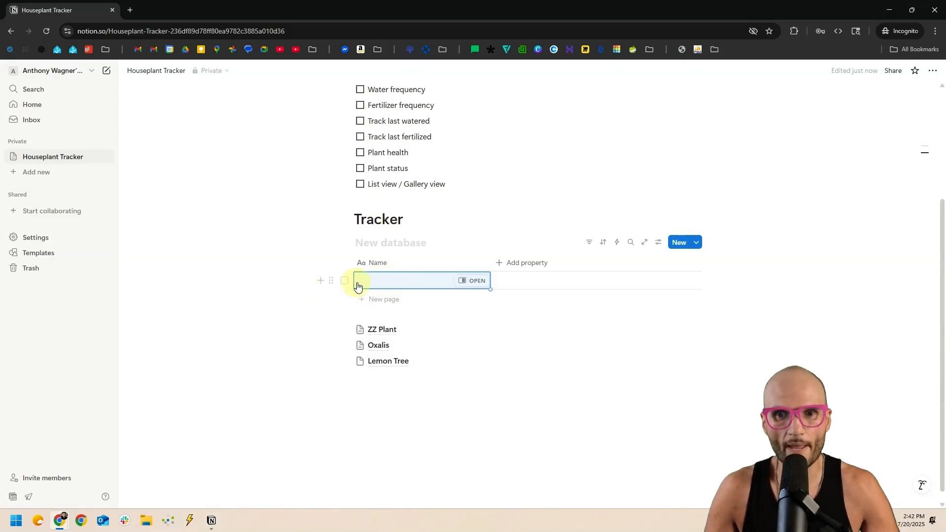
mouse_move(301, 395)
mouse_down()
mouse_move(373, 346)
mouse_move(306, 396)
mouse_up()
click(389, 285)
text(New page)
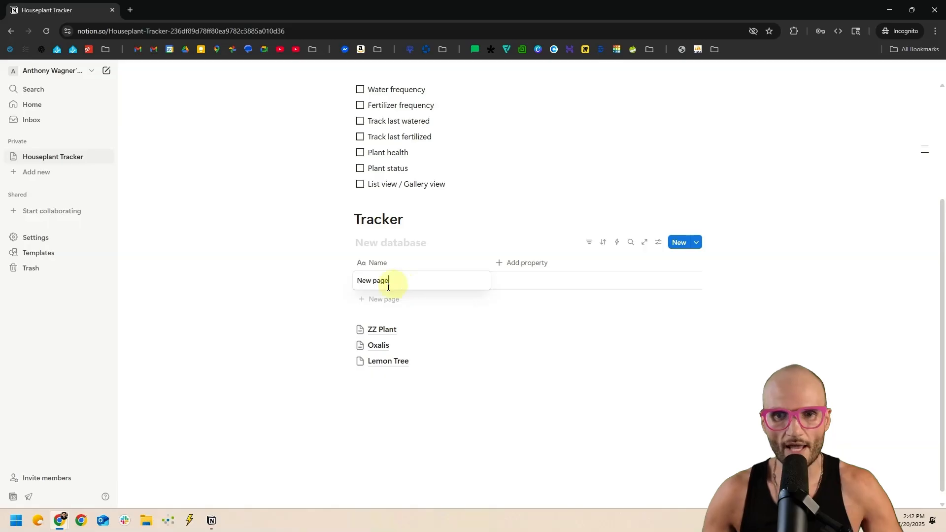
drag(330, 403, 394, 285)
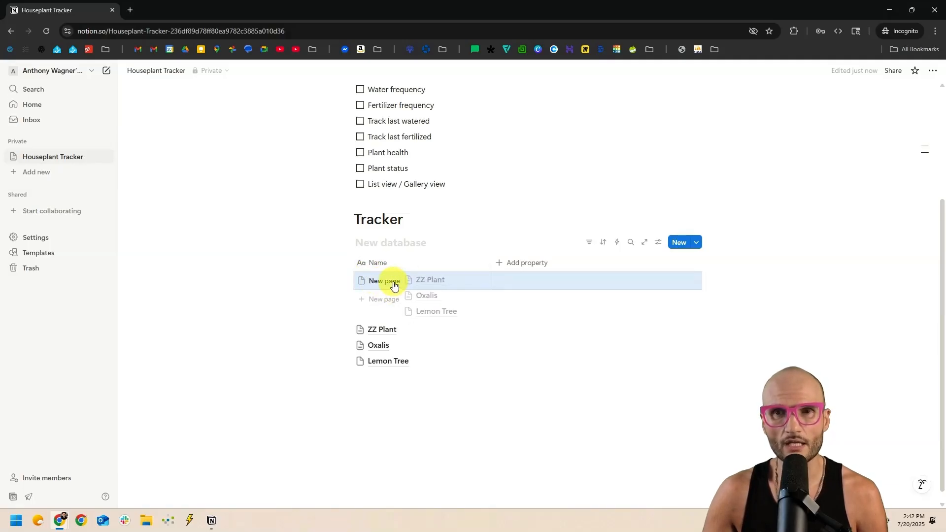
drag(394, 286, 394, 284)
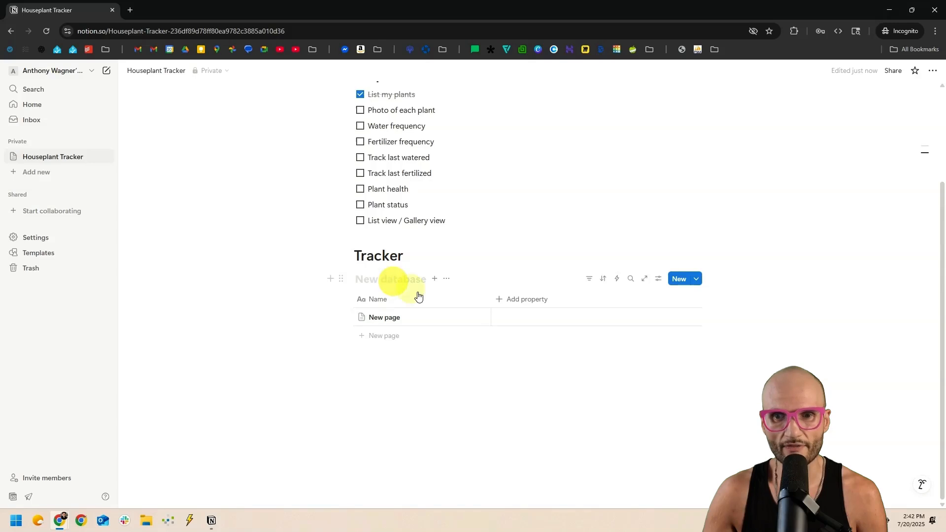
Open New page in side peek and select the plant page links inside it.
click(472, 319)
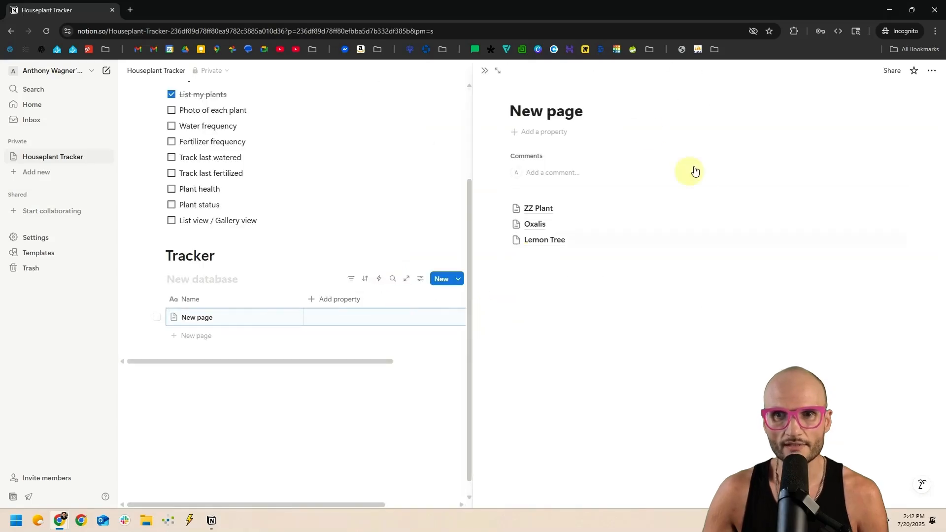
drag(607, 379, 517, 196)
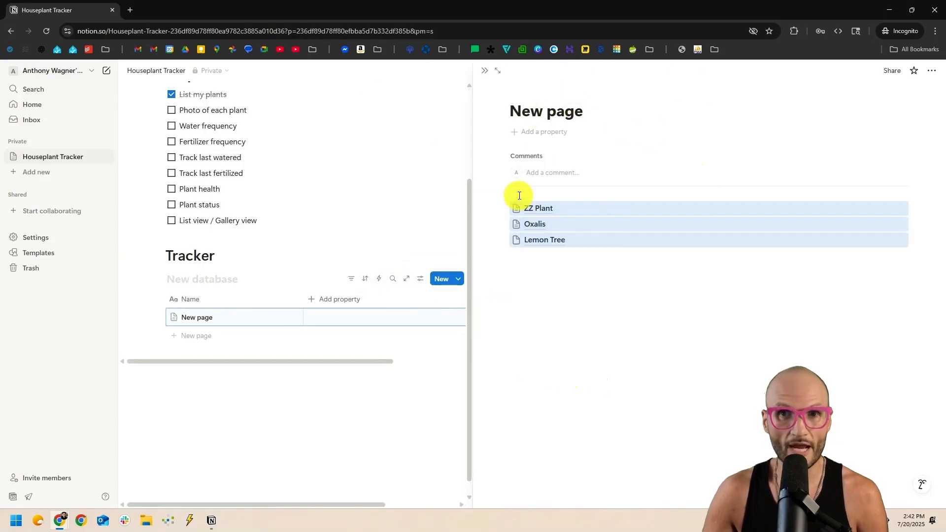
mouse_move(542, 218)
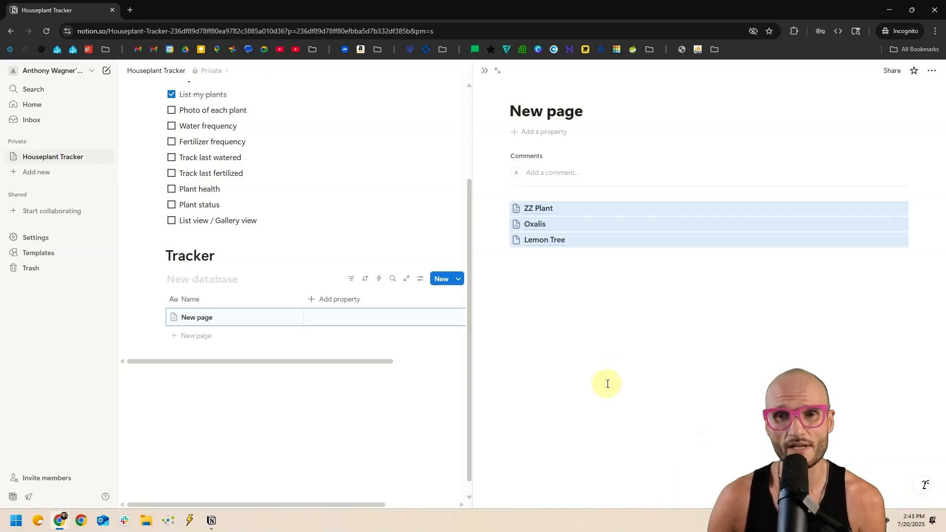
click(552, 294)
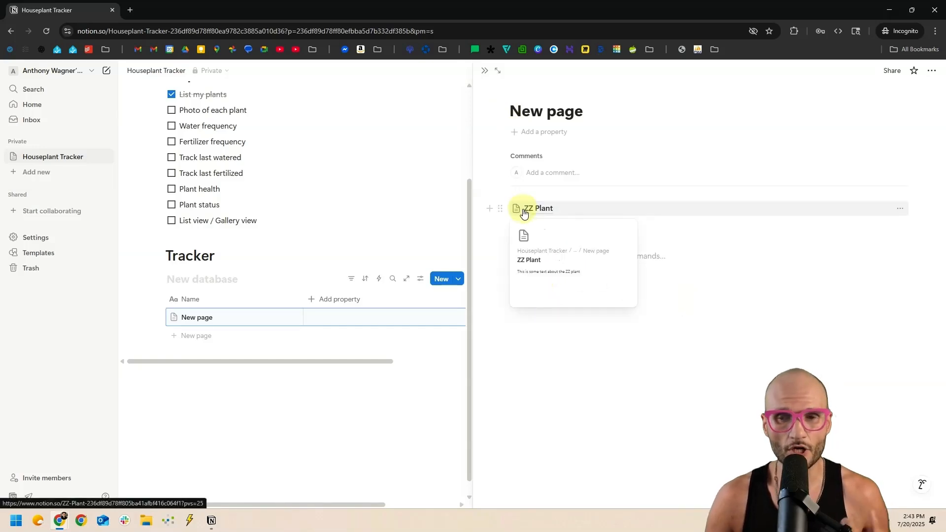
drag(756, 340, 507, 197)
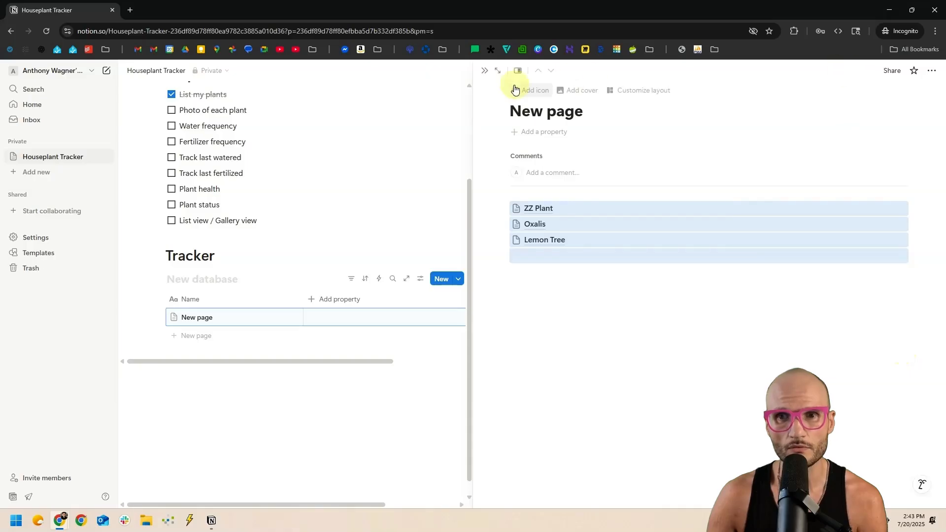
click(484, 71)
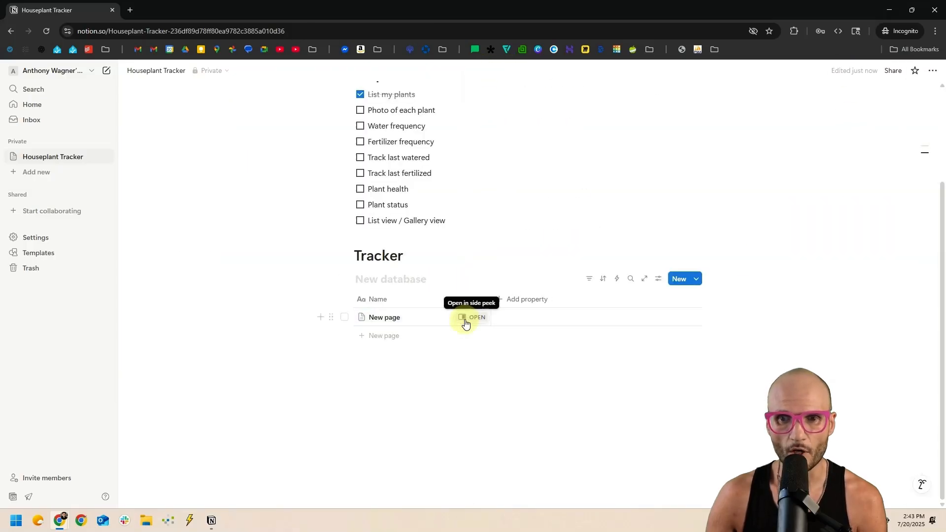
Reopen New page, view it as a full page, then go back to Houseplant Tracker.
click(465, 318)
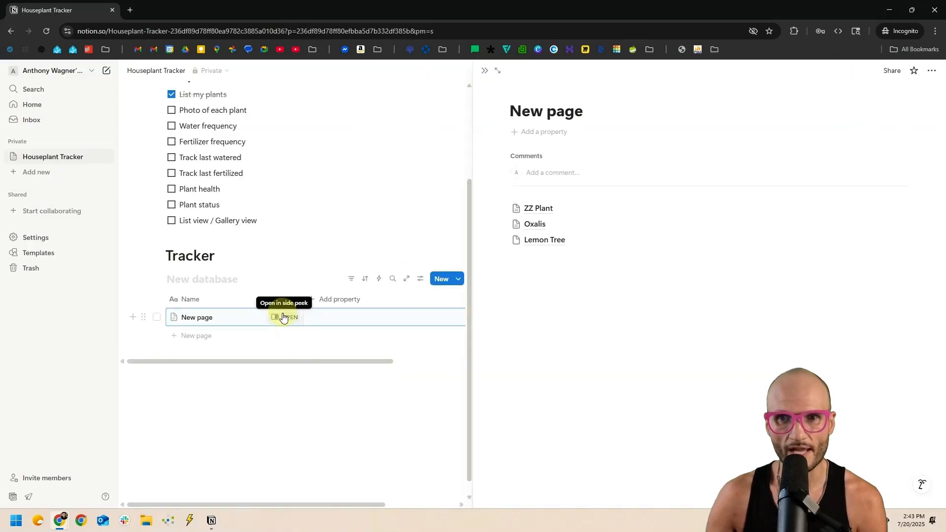
click(496, 70)
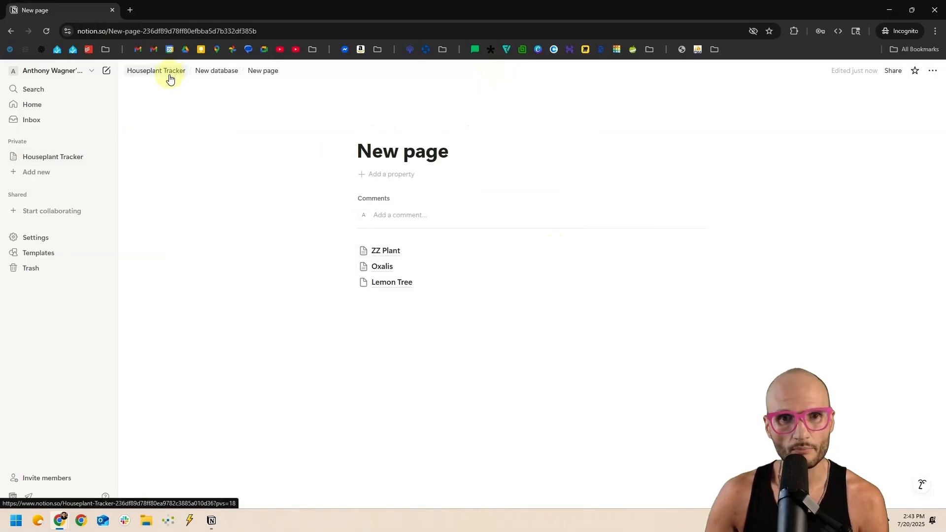
key(alt+Left)
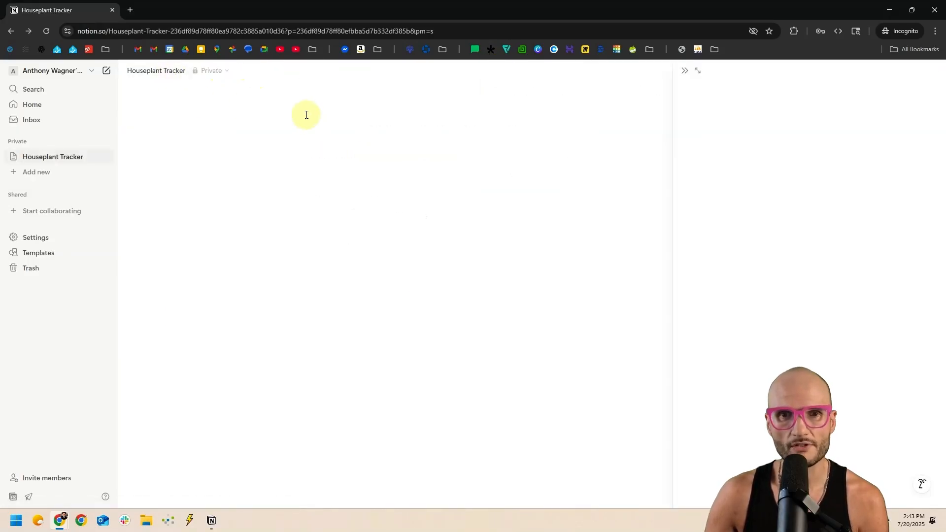
Move the plant pages into the Tracker table and delete the New page and blank rows.
drag(688, 292, 525, 183)
drag(527, 224, 213, 329)
click(484, 71)
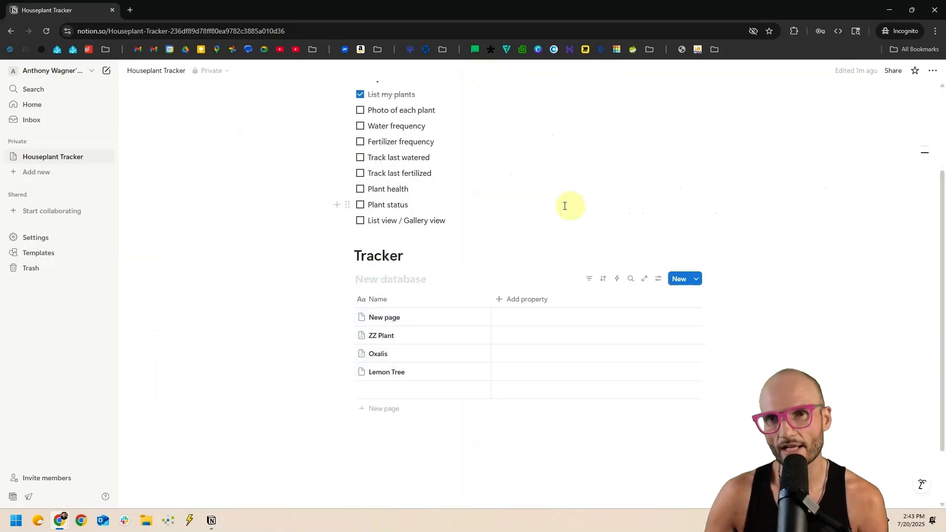
click(345, 390)
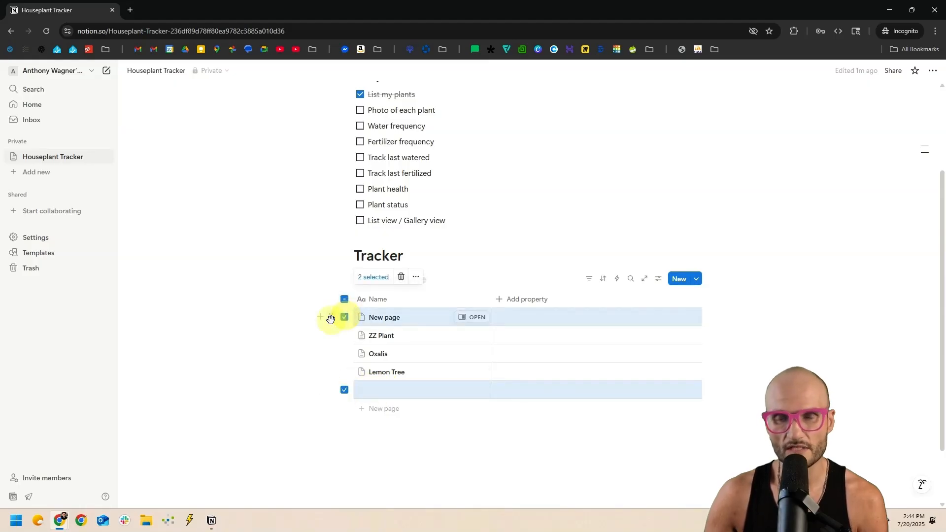
key(Delete)
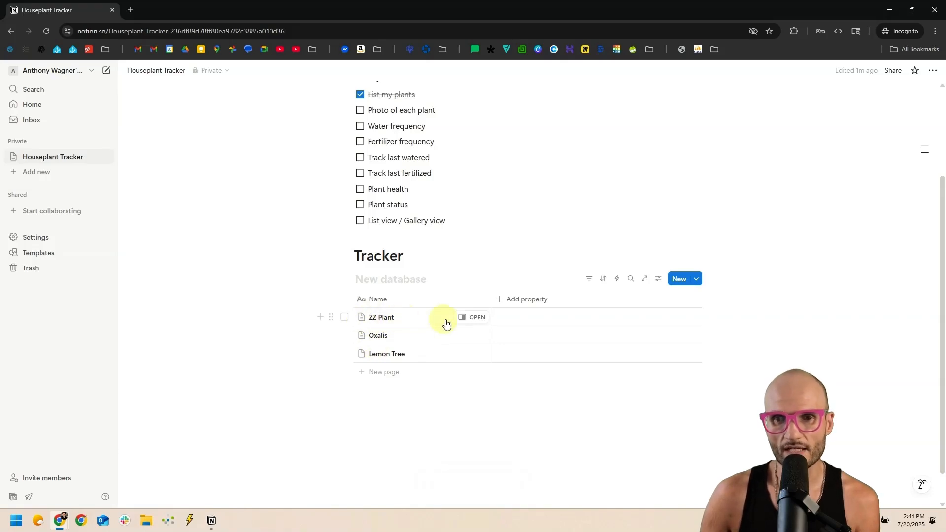
Review the ZZ Plant, Oxalis and Lemon Tree entries in side peek.
click(475, 318)
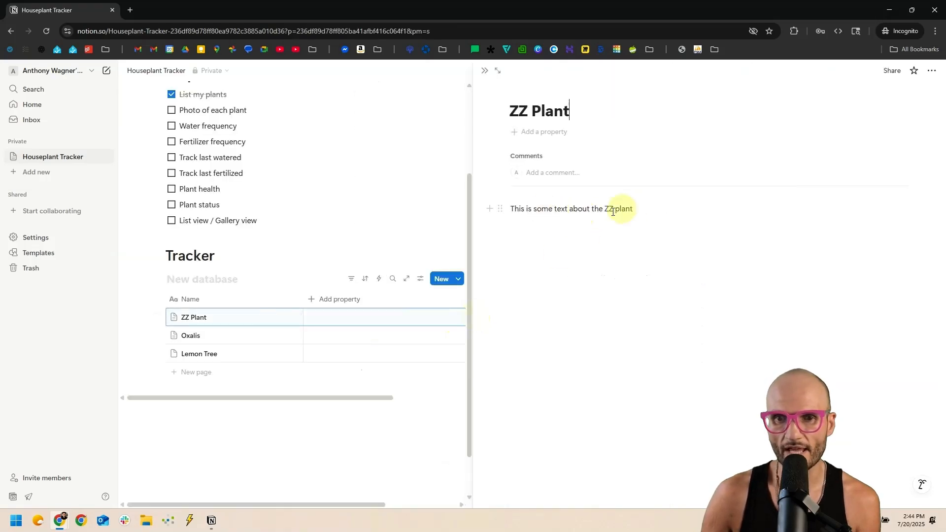
click(289, 337)
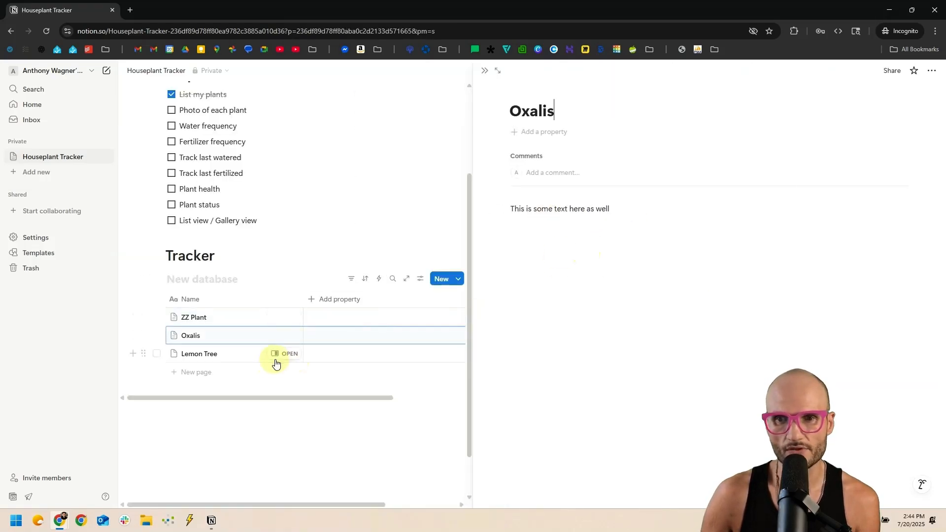
click(276, 355)
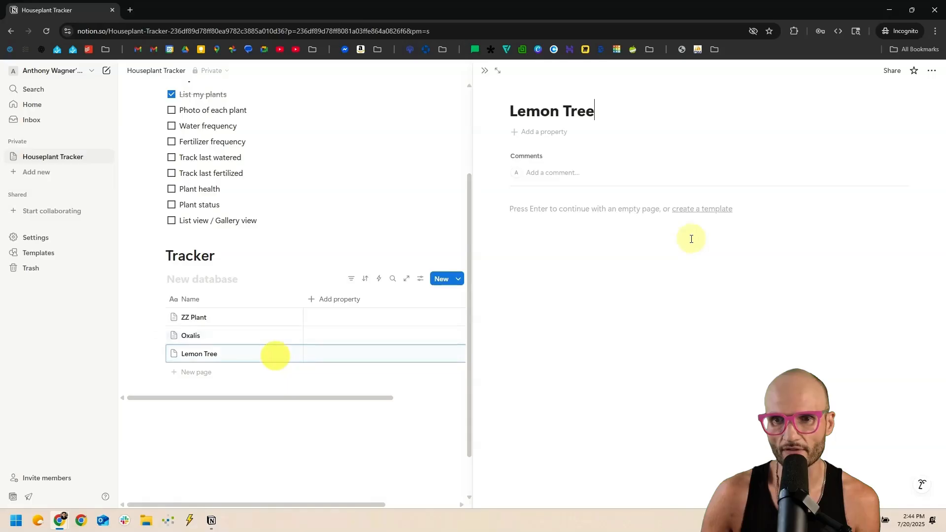
click(484, 71)
scroll(376, 207, up, 1)
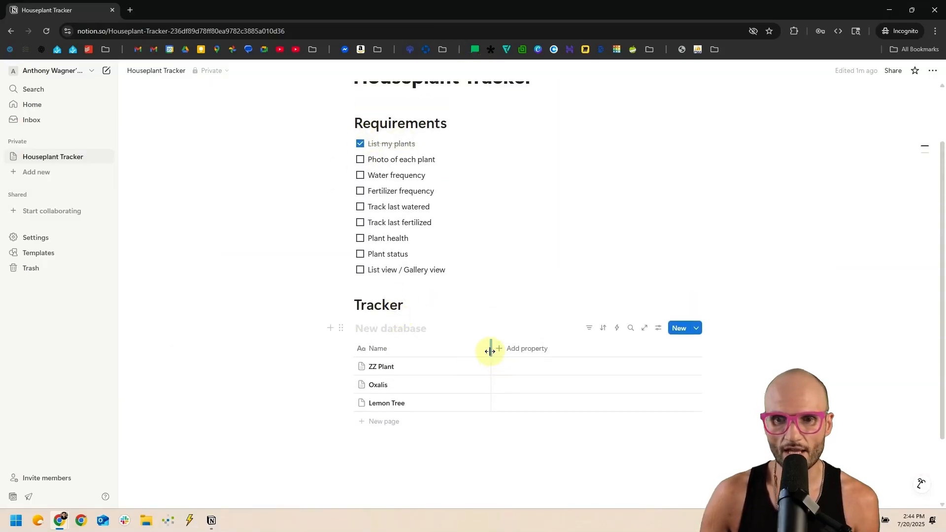
Narrow the Name column by dragging its border left, then select the heading blocks above the table.
drag(490, 351, 460, 350)
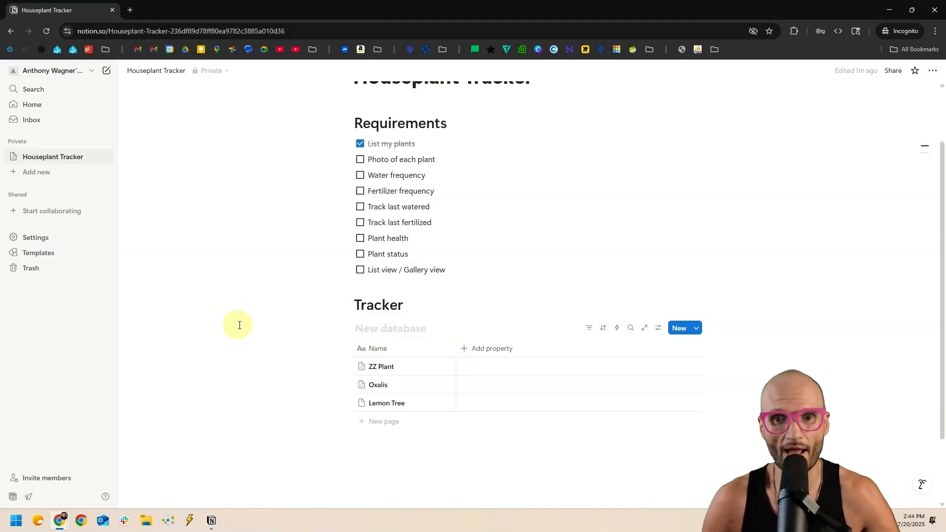
click(365, 330)
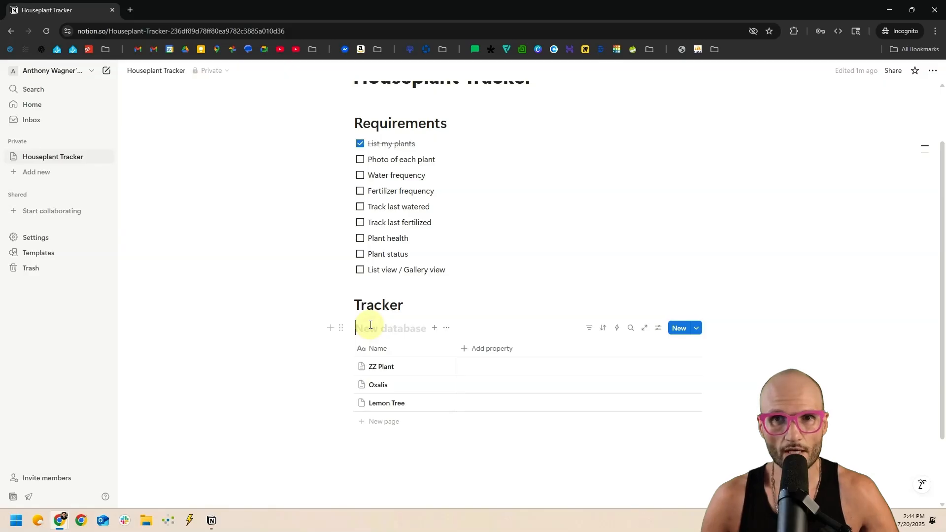
scroll(334, 340, up, 1)
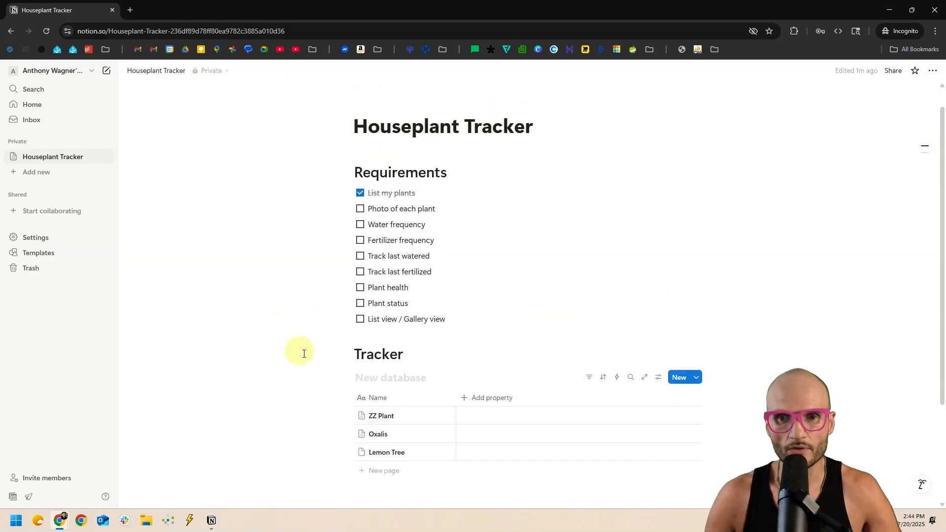
drag(273, 374, 445, 171)
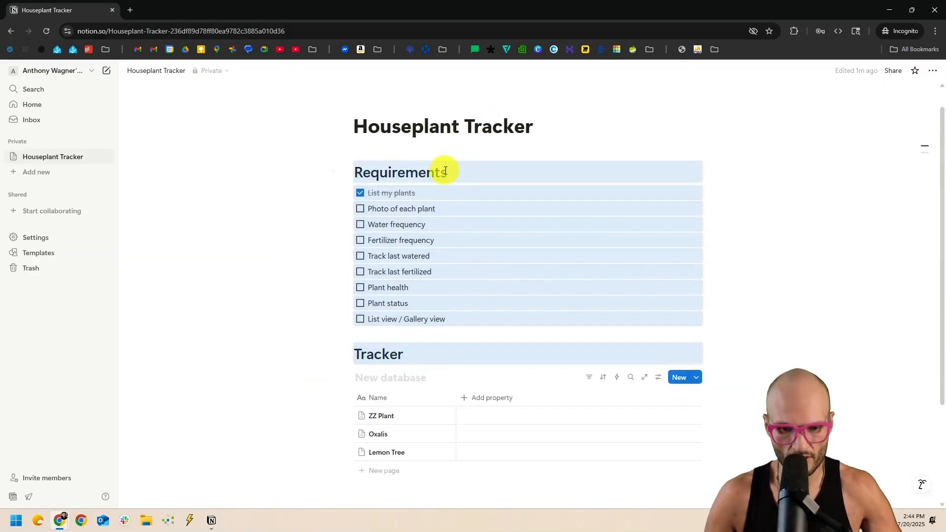
Delete the Requirements and Tracker headings, title the database 'Houseplant Tracker', and open it full page.
key(Delete)
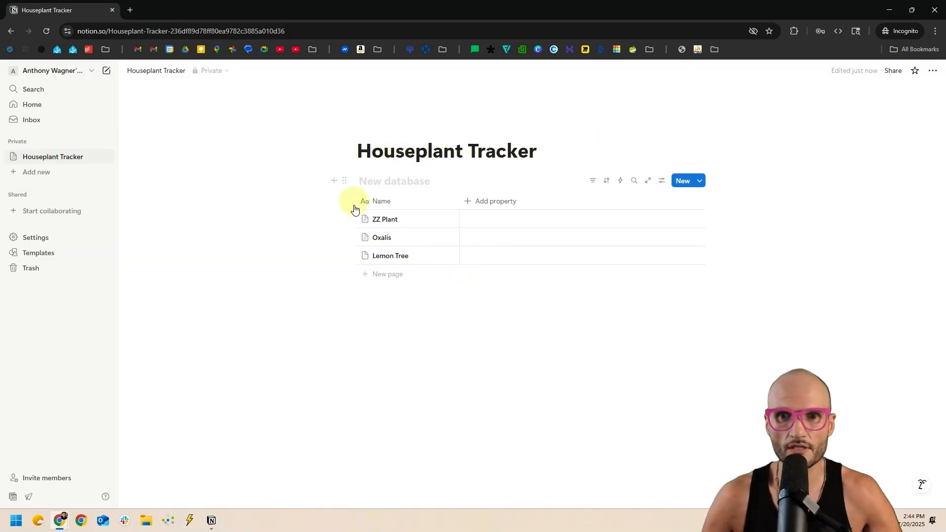
text(Houseplant Tracker)
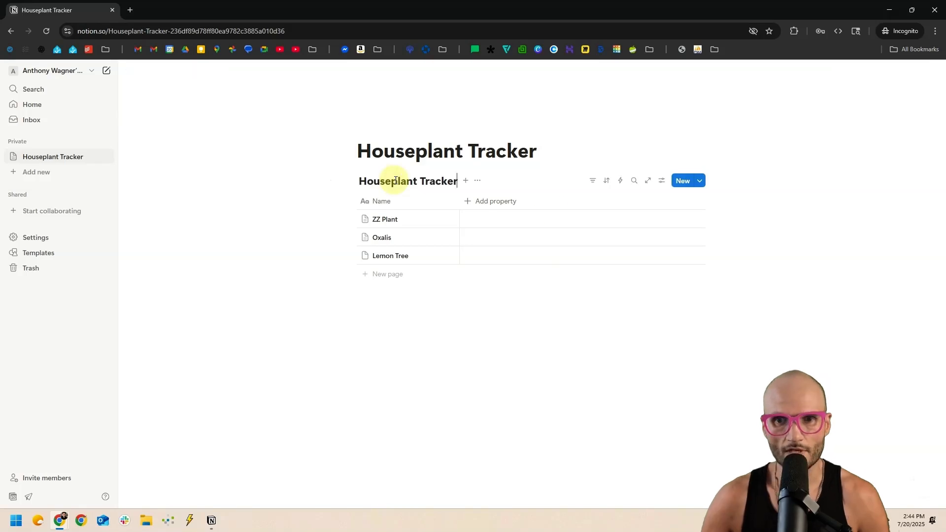
click(541, 368)
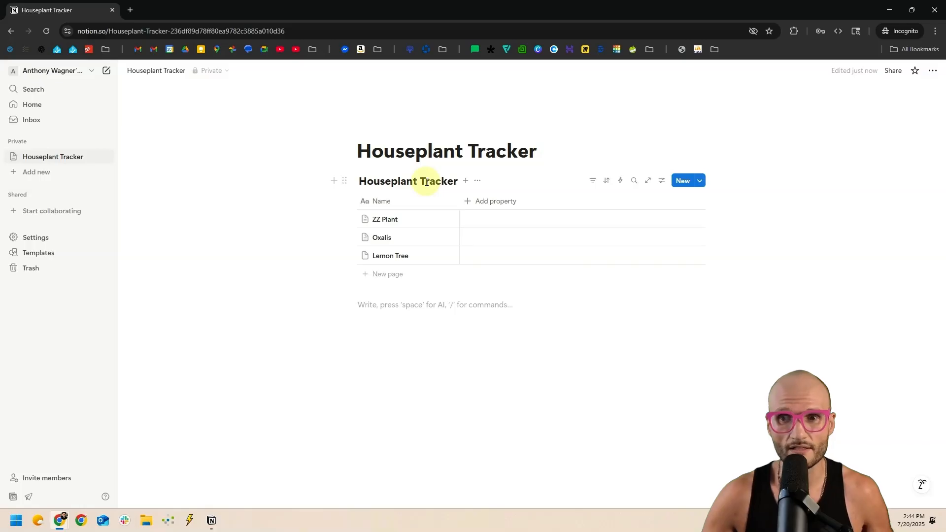
click(648, 183)
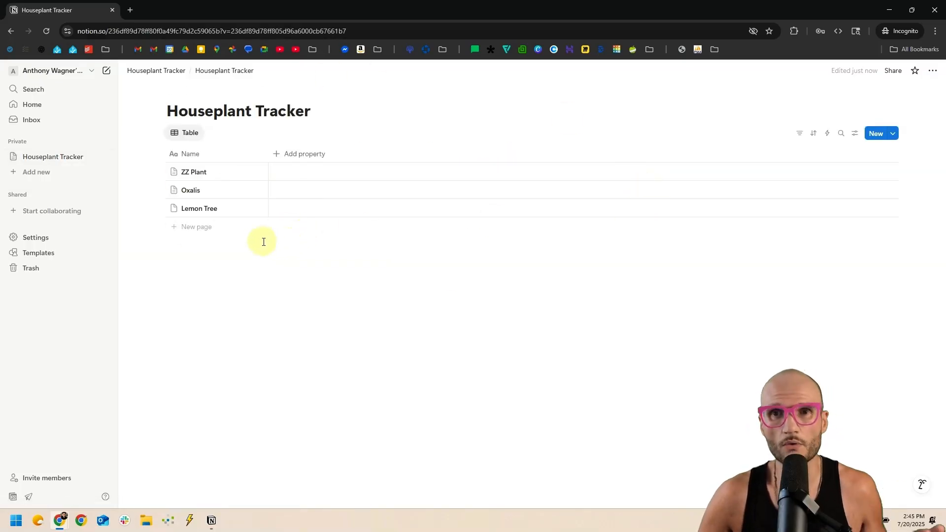
Return to Houseplant Tracker, try hiding the database title, then restore it.
key(alt+Left)
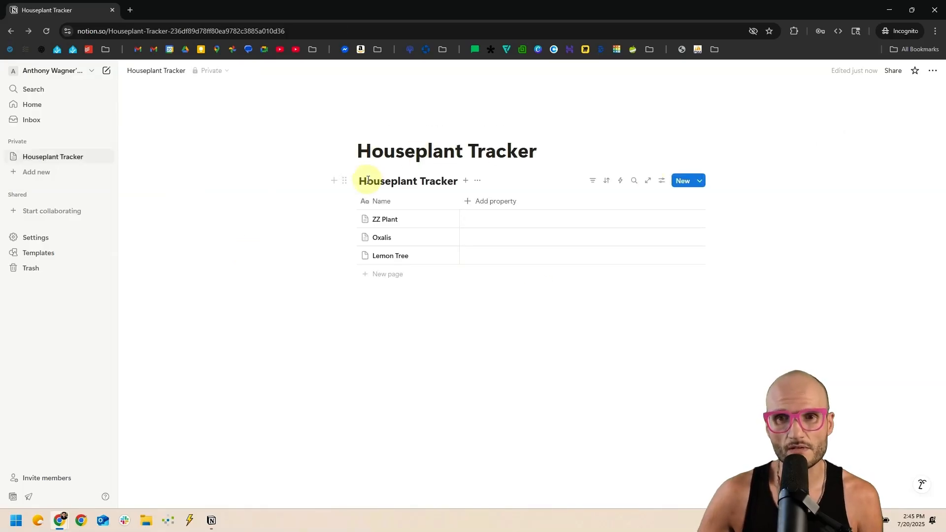
click(476, 181)
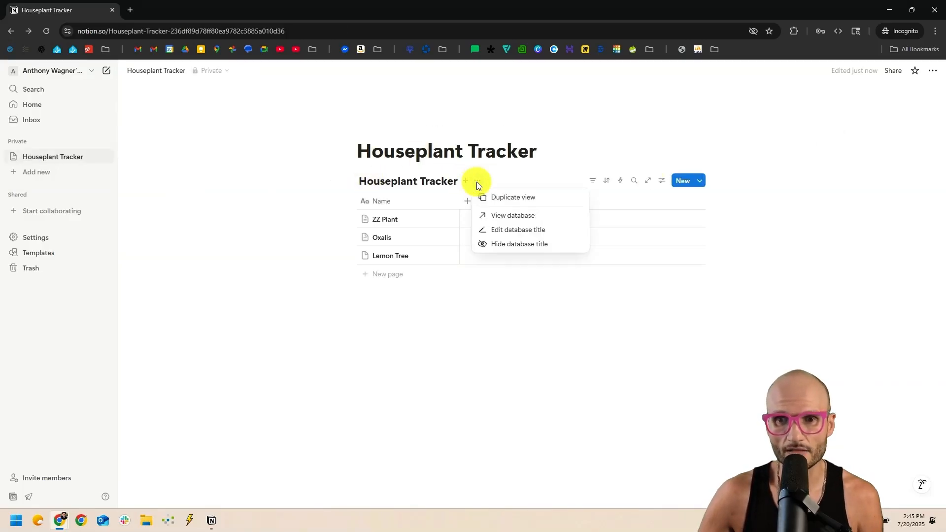
click(551, 243)
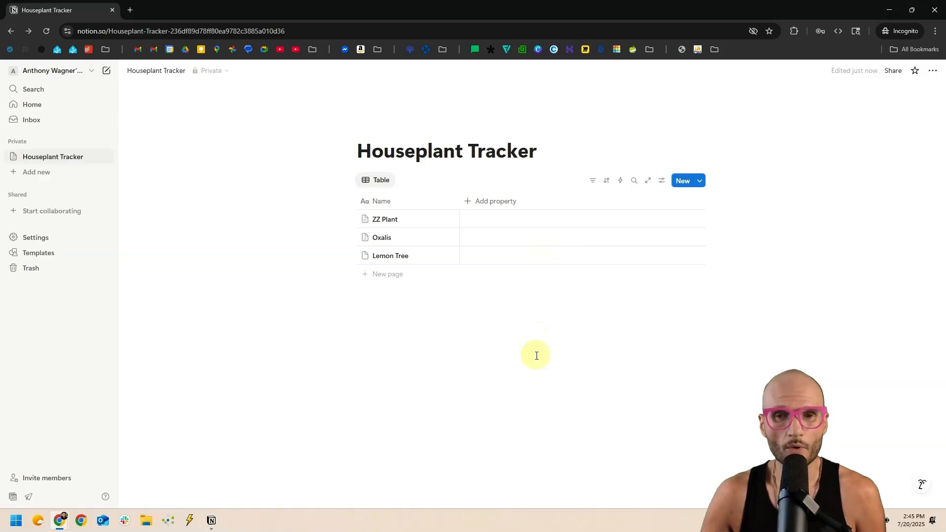
key(ctrl+z)
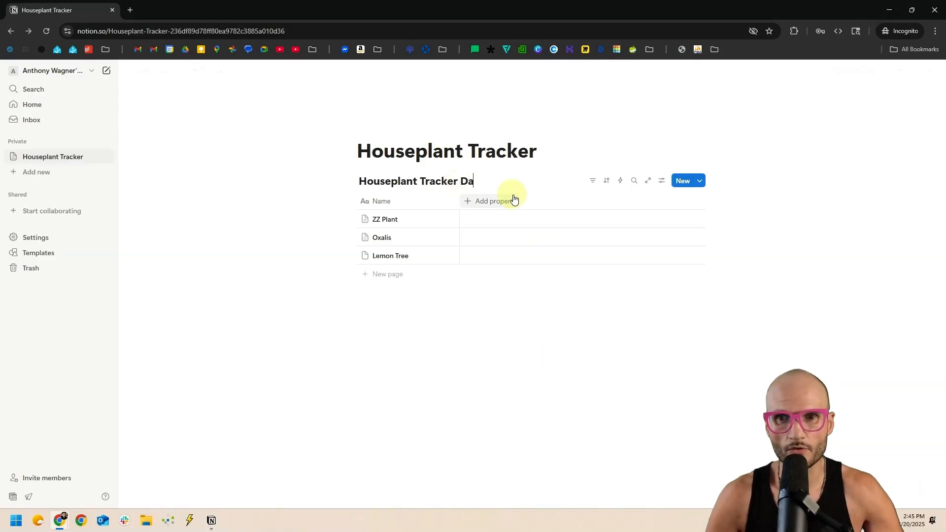
click(488, 339)
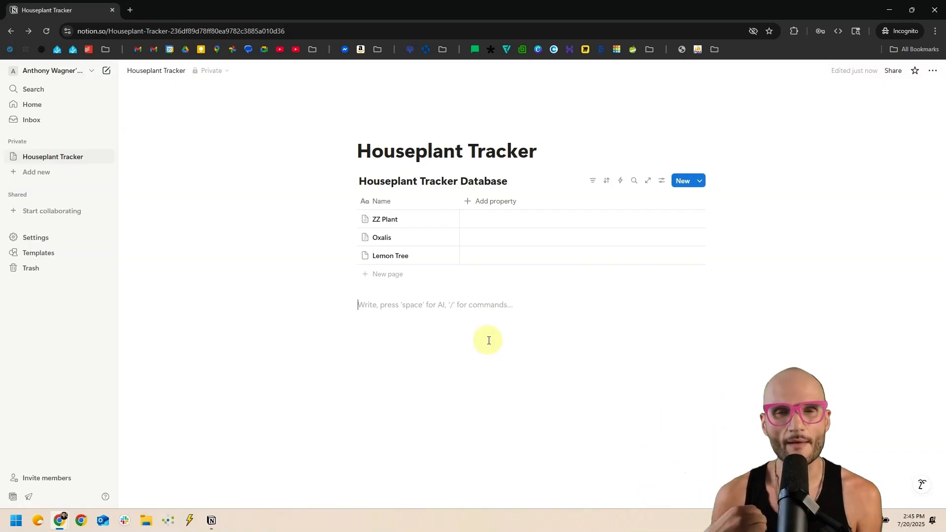
Select the database title and check its options, keeping the title visible.
triple_click(478, 181)
click(505, 216)
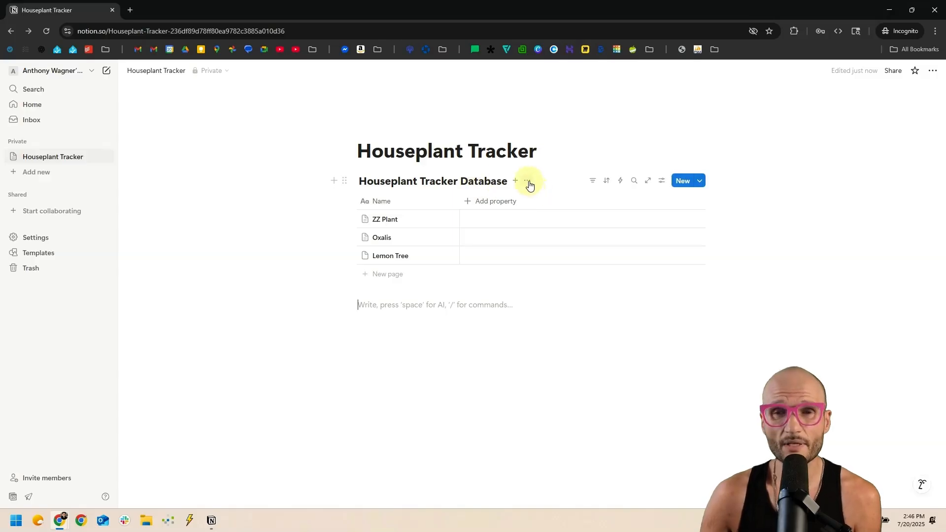
click(528, 182)
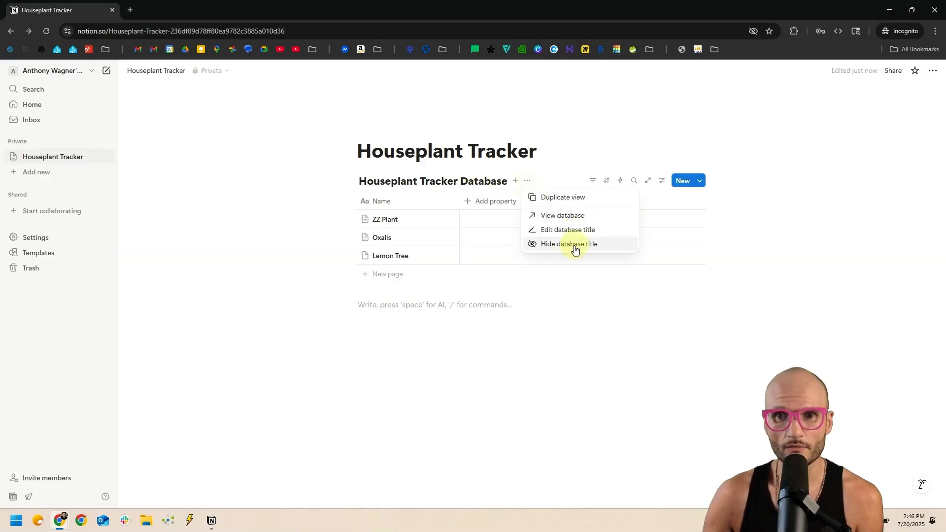
click(452, 309)
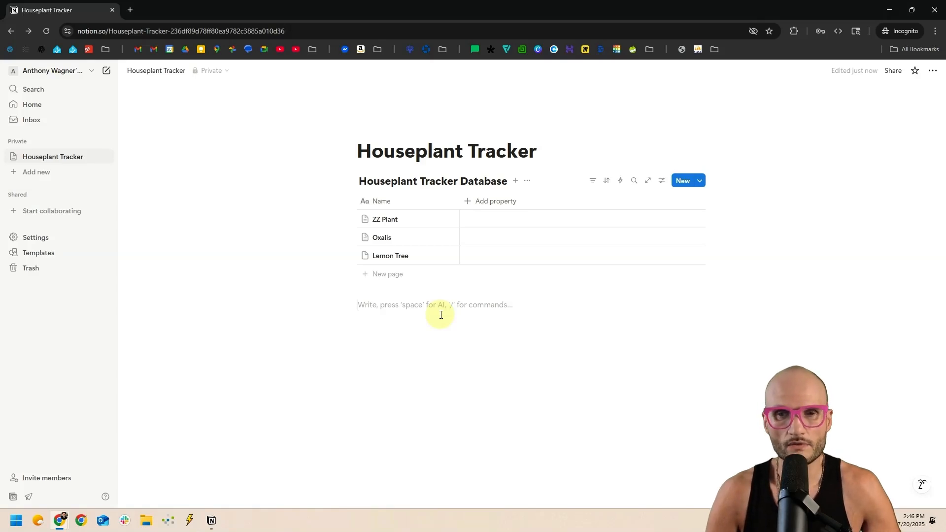
Insert an inline database with /data below the tracker, name it Locations, and add one empty row.
text(/data)
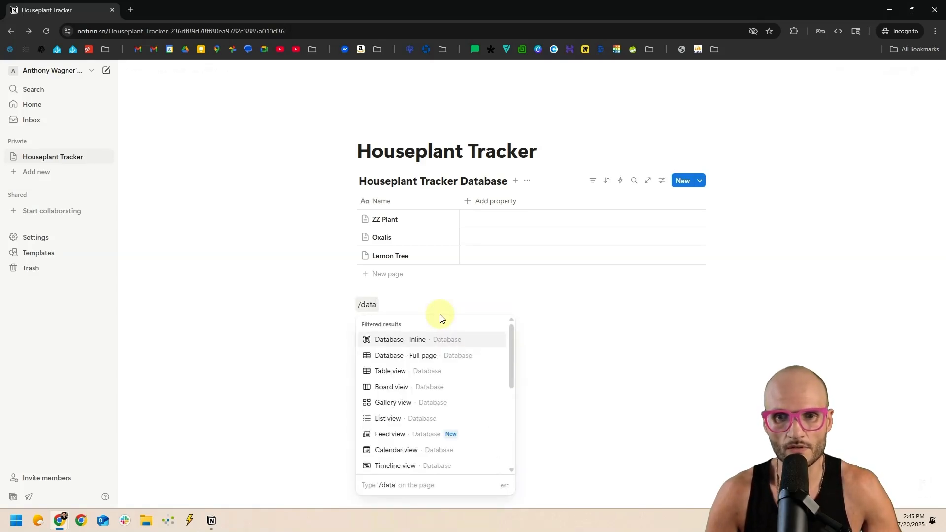
key(Return)
click(391, 307)
text(Locations Database)
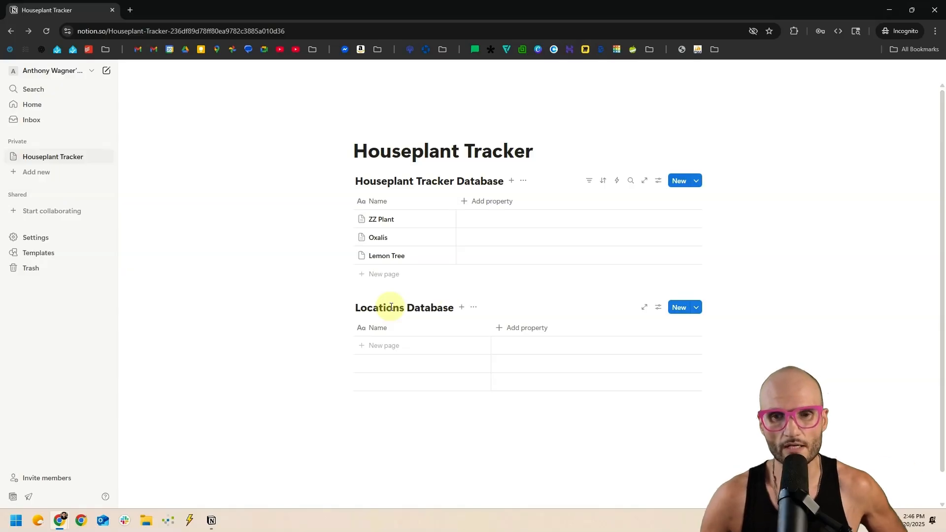
click(385, 345)
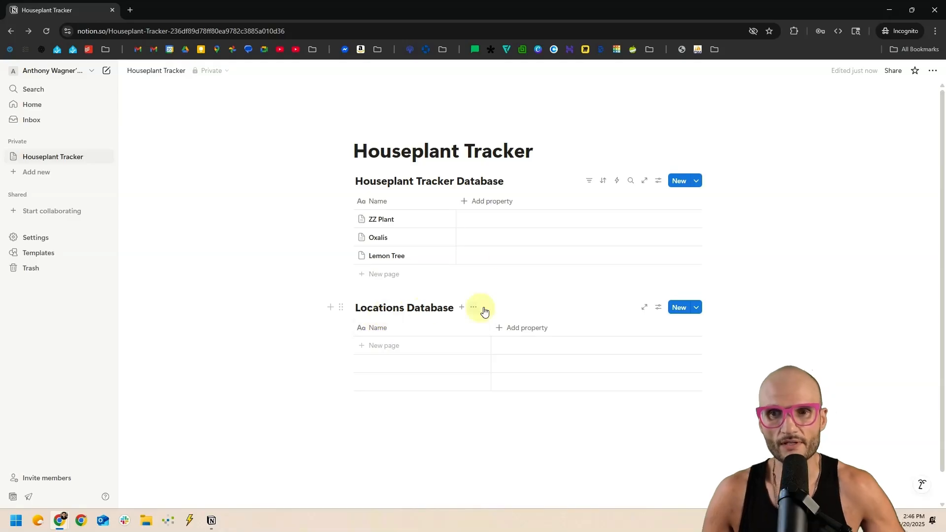
Hide the Locations database title and insert an empty heading block beside the database.
click(476, 310)
click(506, 369)
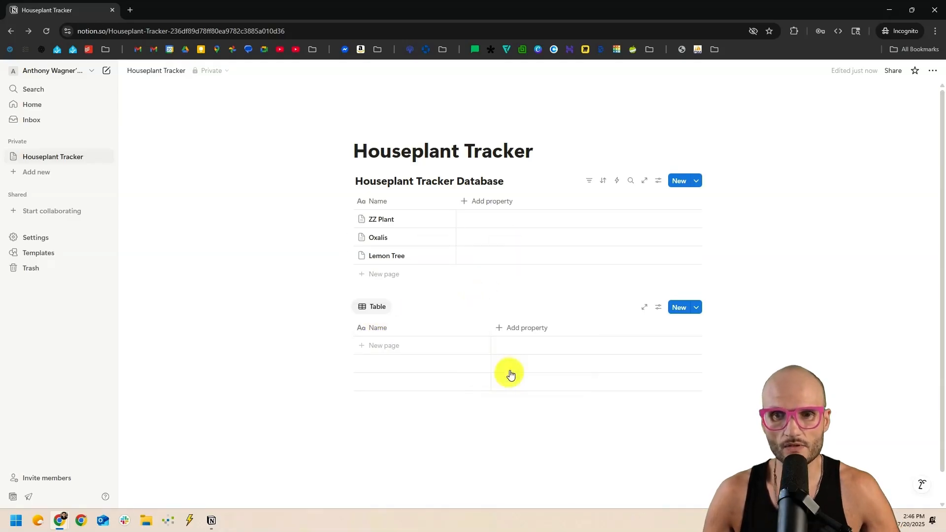
click(327, 182)
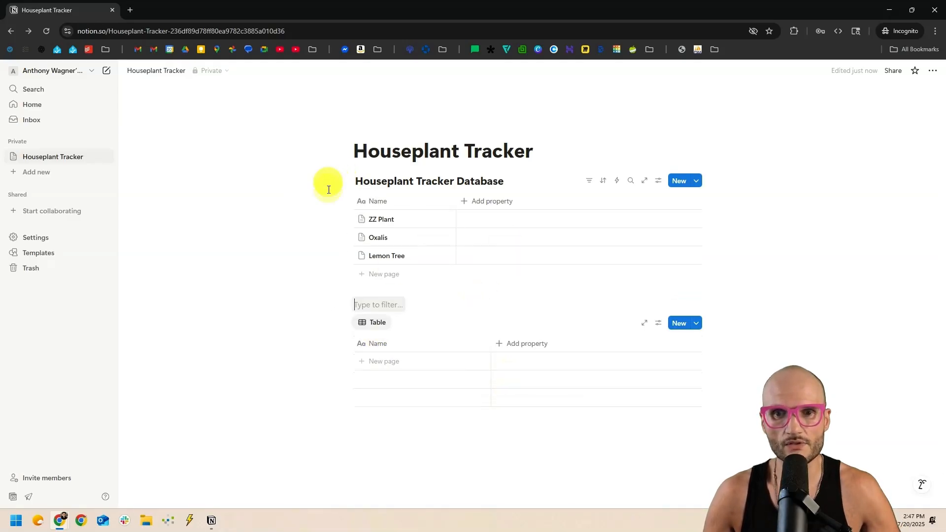
click(363, 303)
text(#)
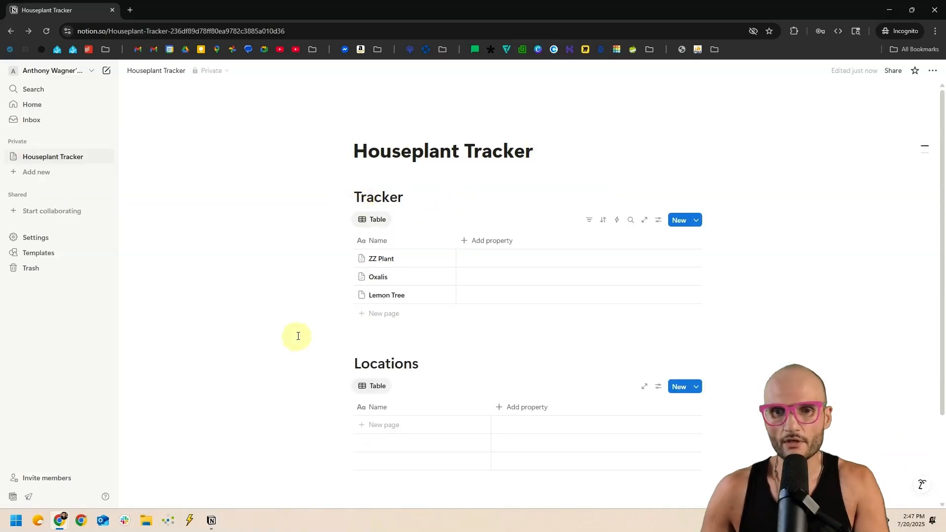
Delete the Locations heading and database, plus the extra Tracker heading.
drag(298, 334, 512, 502)
key(Delete)
drag(352, 198, 598, 173)
key(Delete)
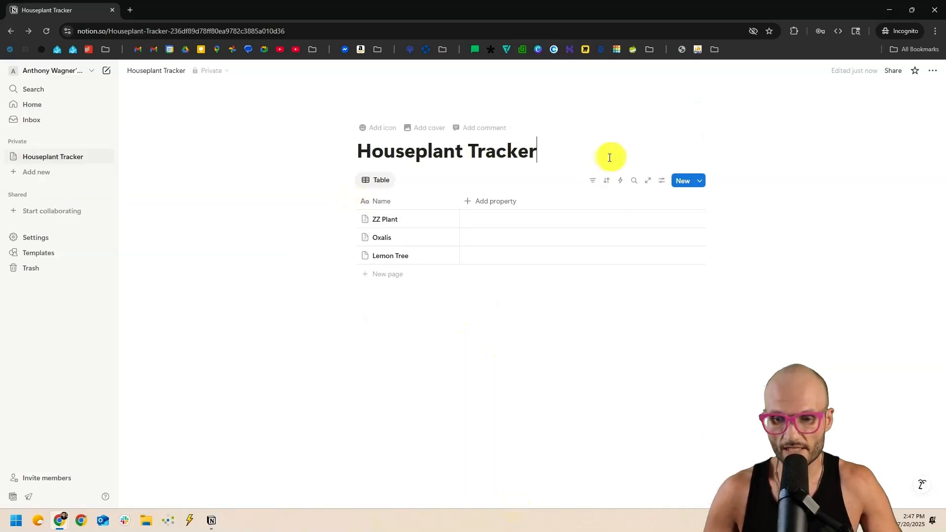
Try pasting the Requirements checklist and Tracker heading under the title, undo it, and bring up the page options.
key(Return)
key(super+v)
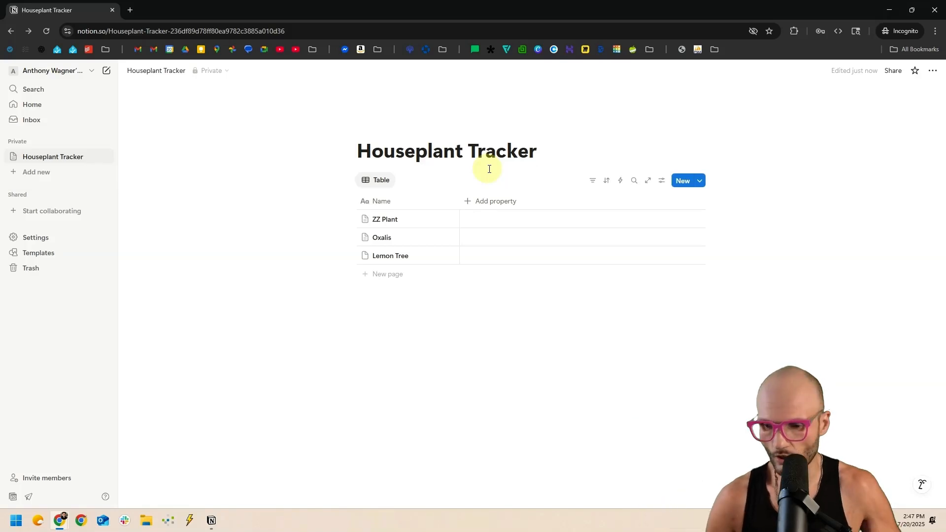
key(Return)
text(Requirements List my plants Photo of each plant Water frequency Fertilizer frequency Track last watered Track last fertilized Plant health Plant status List view / Gallery view Tracker)
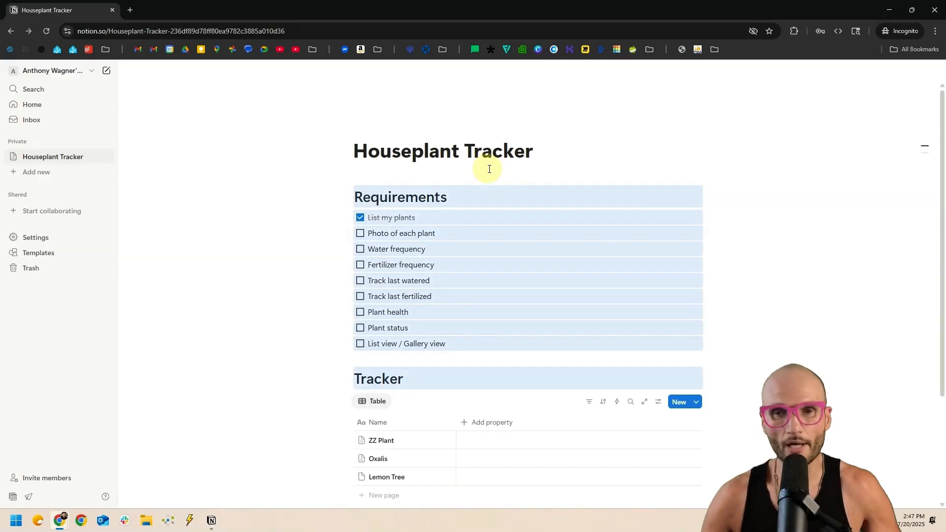
key(ctrl+z)
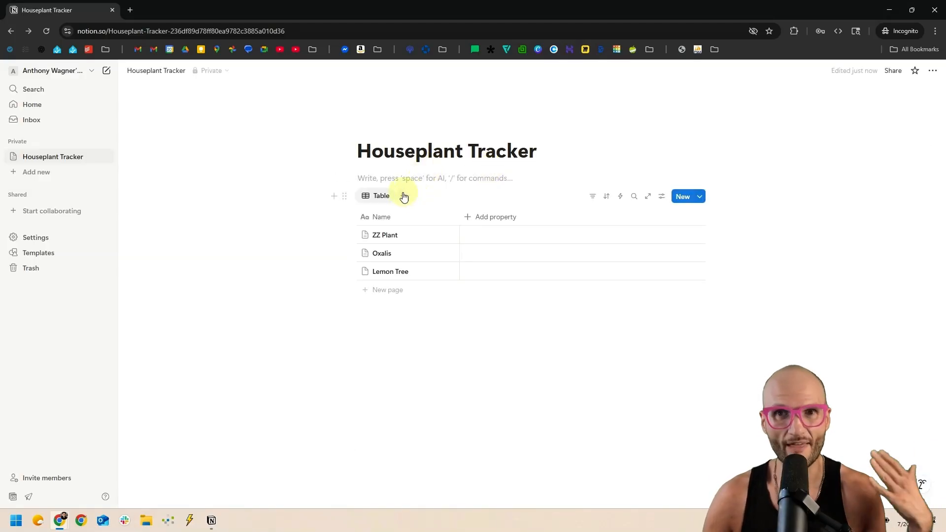
click(932, 72)
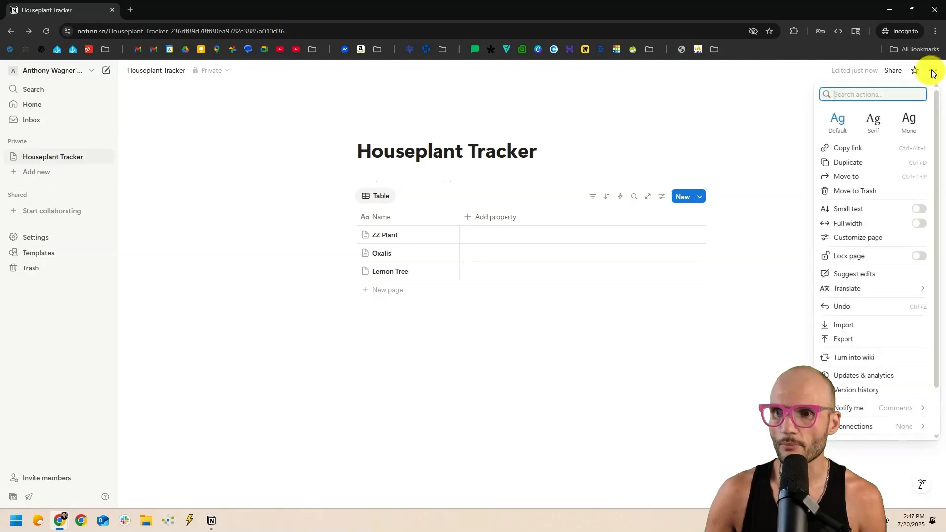
Select the old Requirements checklist and Tracker heading in version history, then close the preview.
click(862, 392)
scroll(296, 236, down, 2)
scroll(296, 259, up, 2)
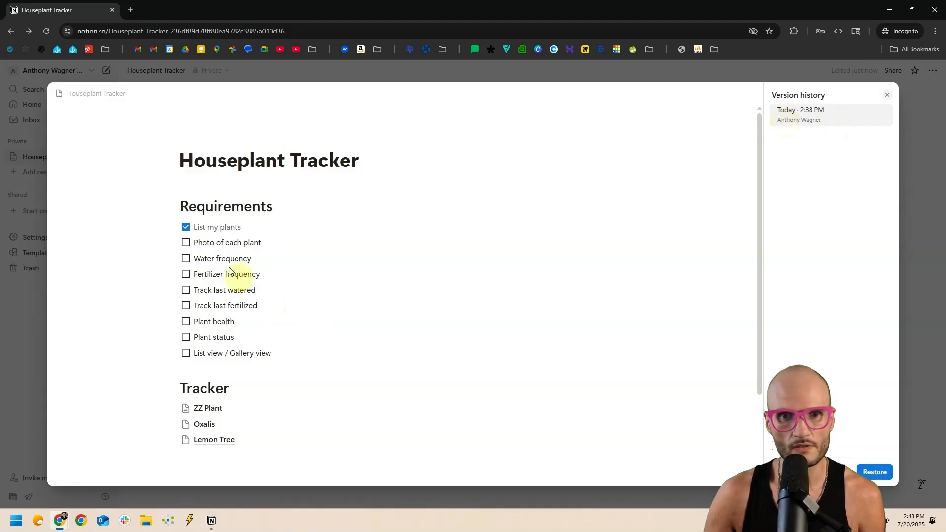
drag(169, 206, 301, 337)
drag(301, 338, 299, 332)
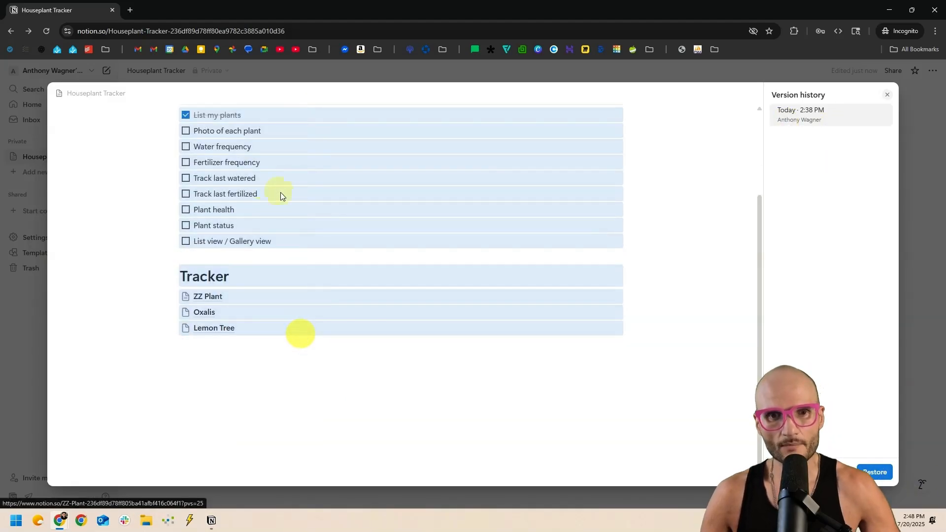
scroll(288, 197, up, 1)
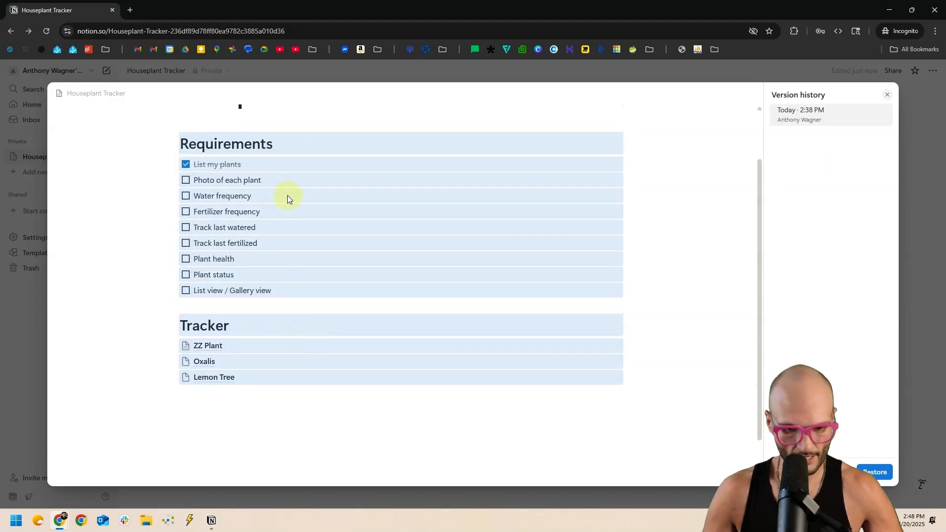
click(905, 95)
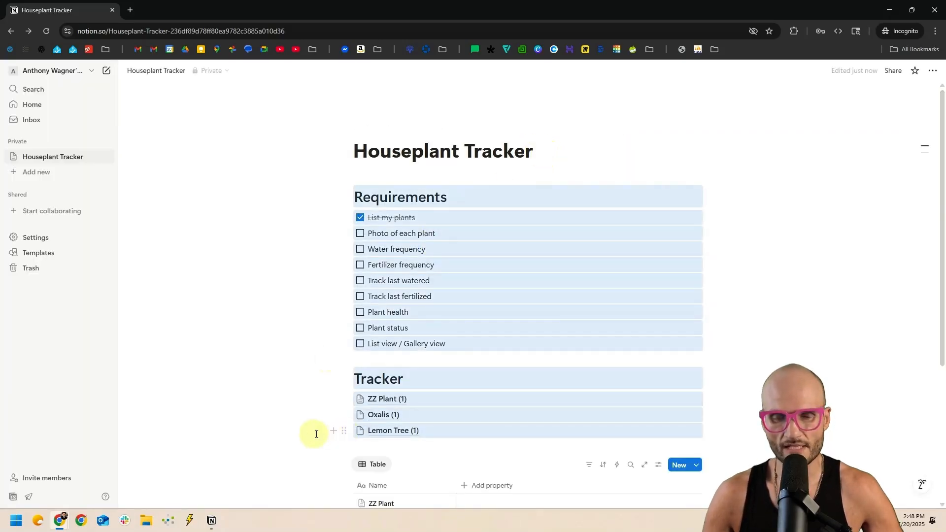
Delete the three plant link rows and the leftover empty line under Tracker.
scroll(296, 409, down, 1)
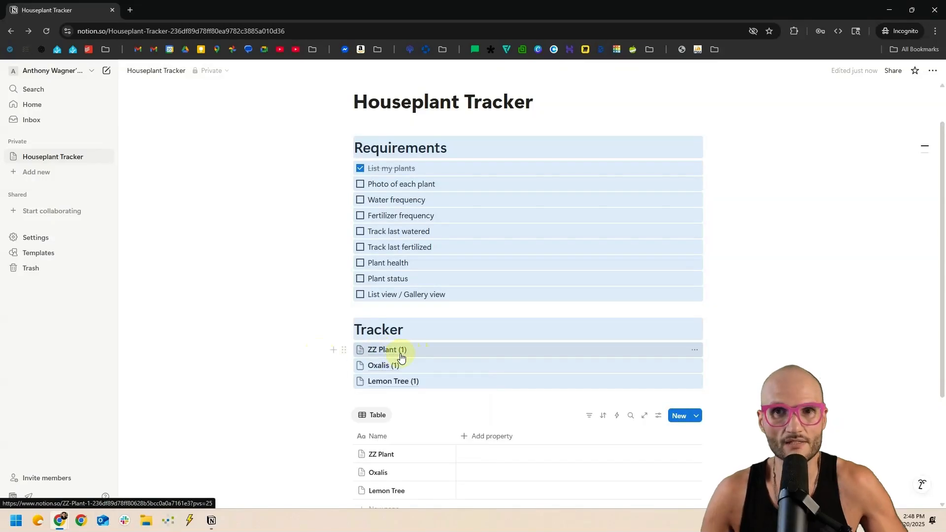
drag(300, 347, 402, 387)
key(Delete)
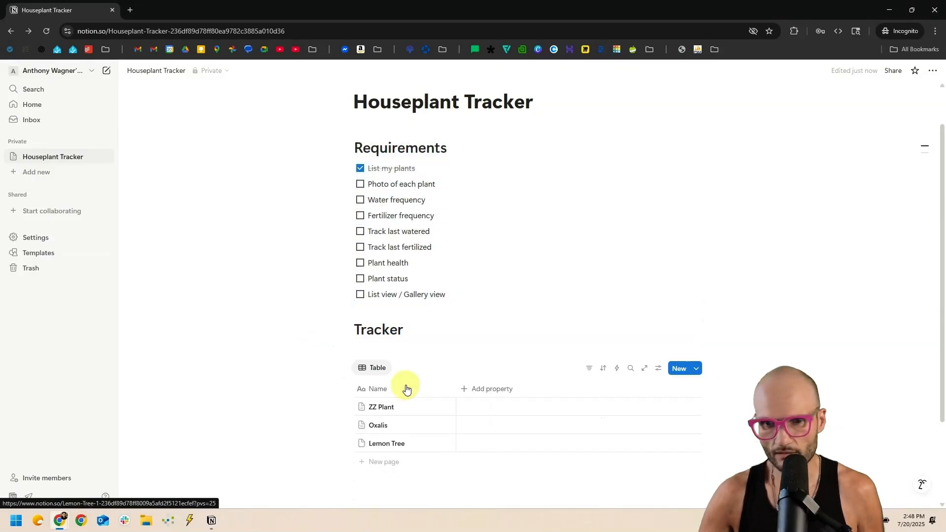
click(394, 348)
key(BackSpace)
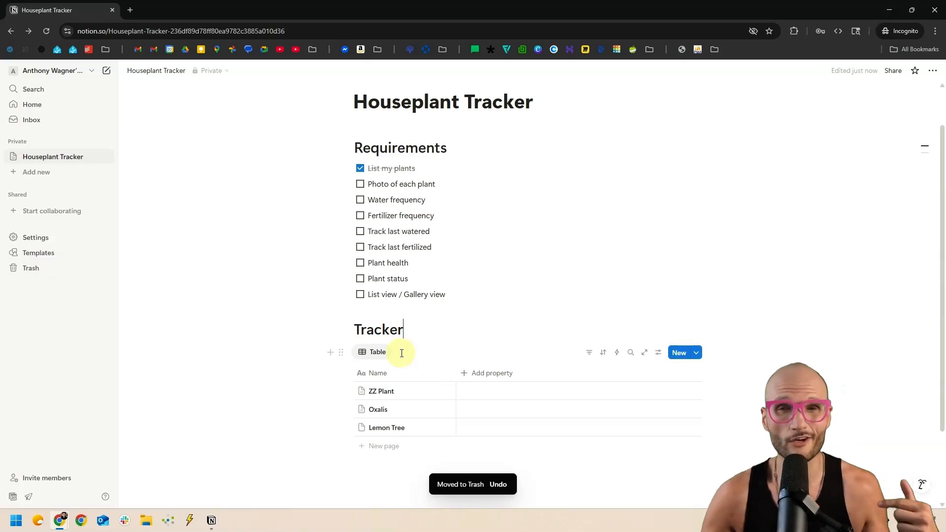
scroll(327, 240, down, 1)
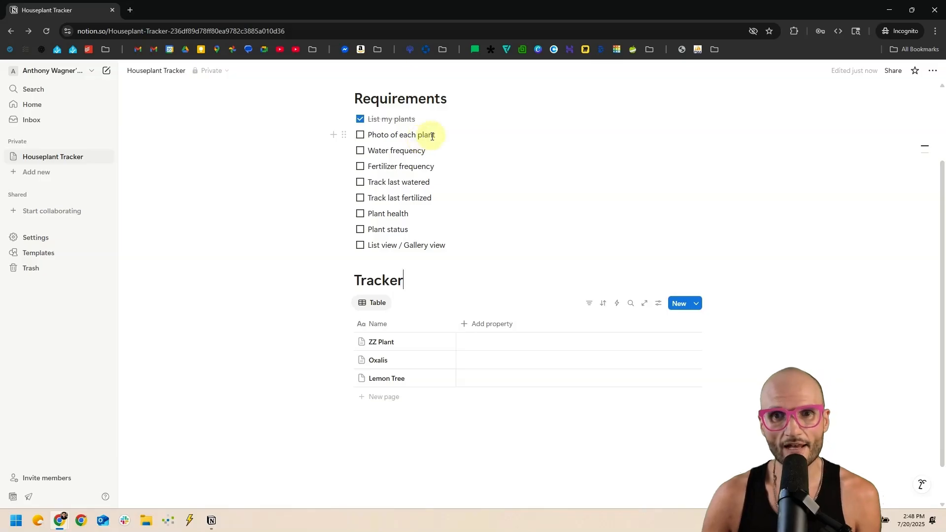
scroll(391, 238, up, 1)
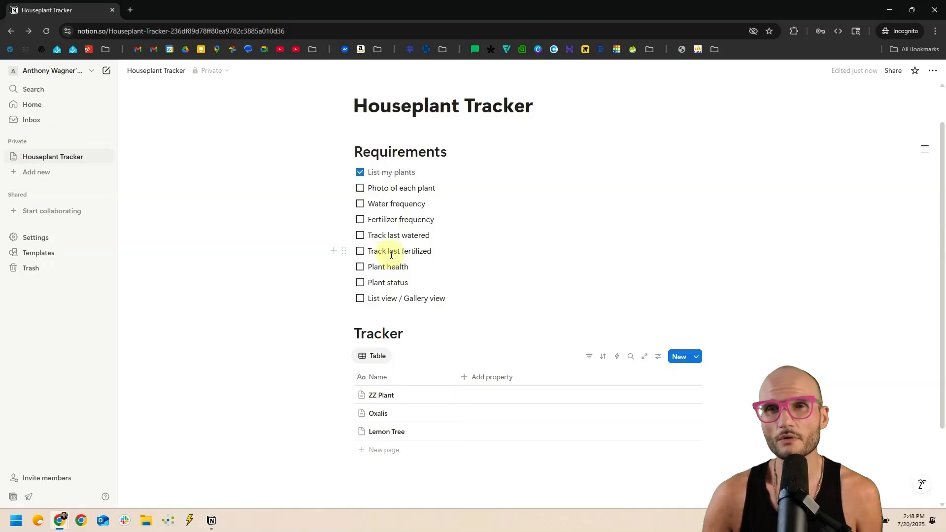
scroll(408, 256, up, 1)
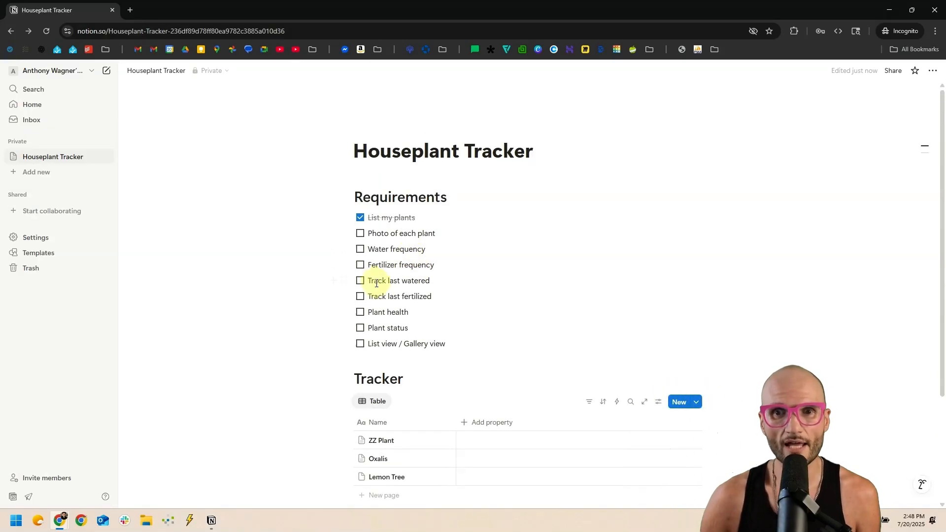
mouse_move(435, 110)
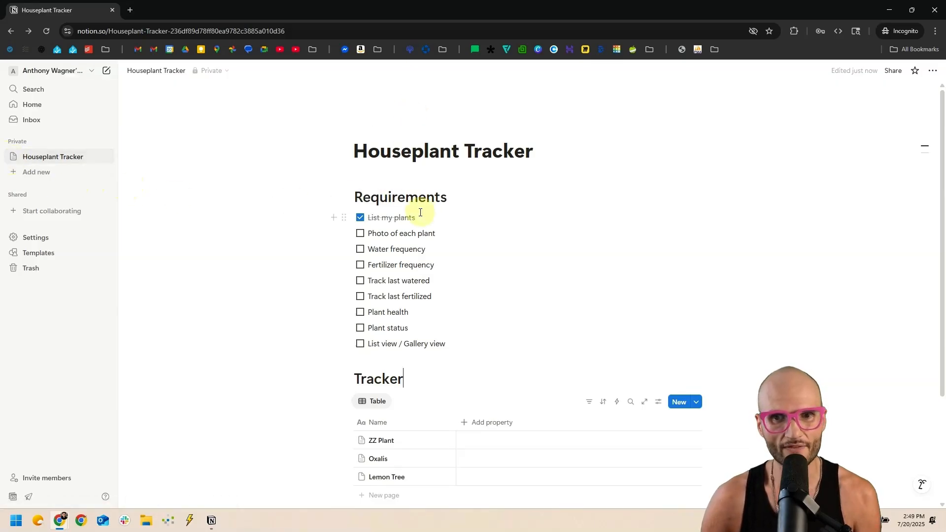
mouse_move(390, 152)
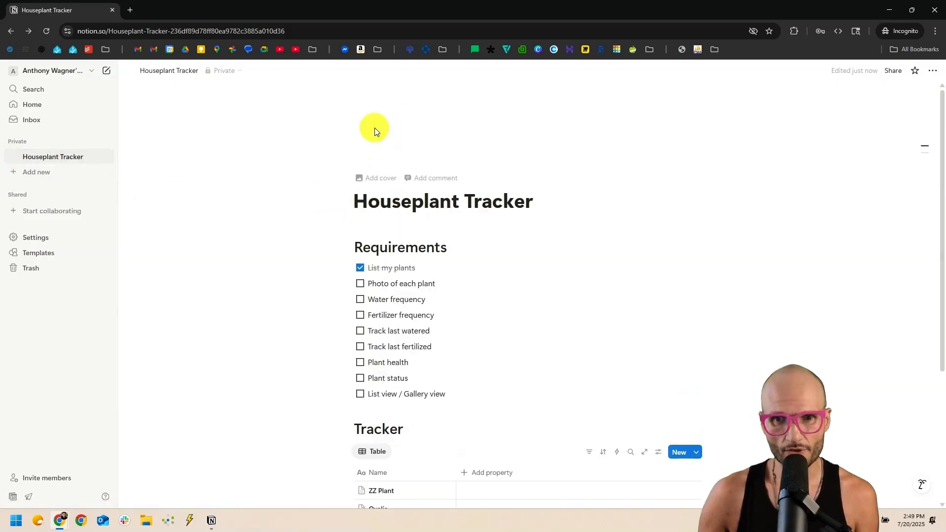
Add a page icon, exploring the icon set and colours, ending with a grinning emoji.
click(374, 129)
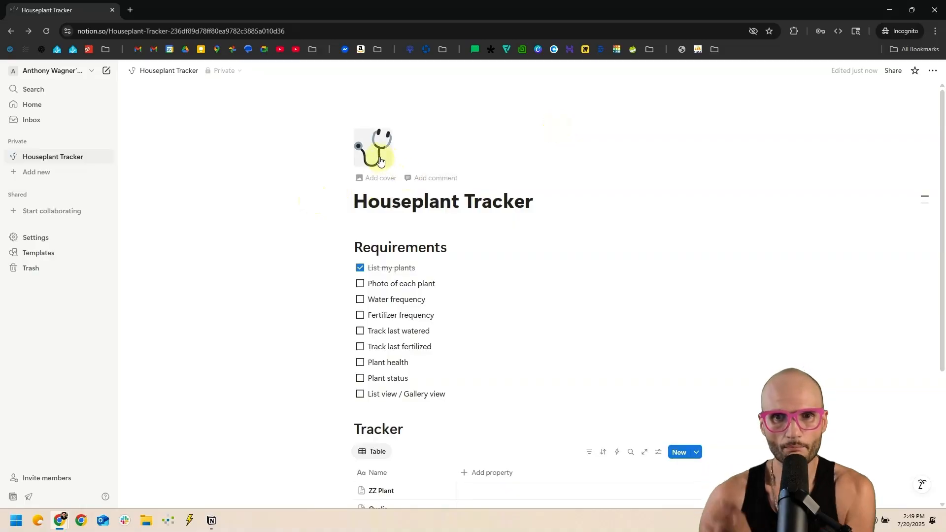
click(381, 153)
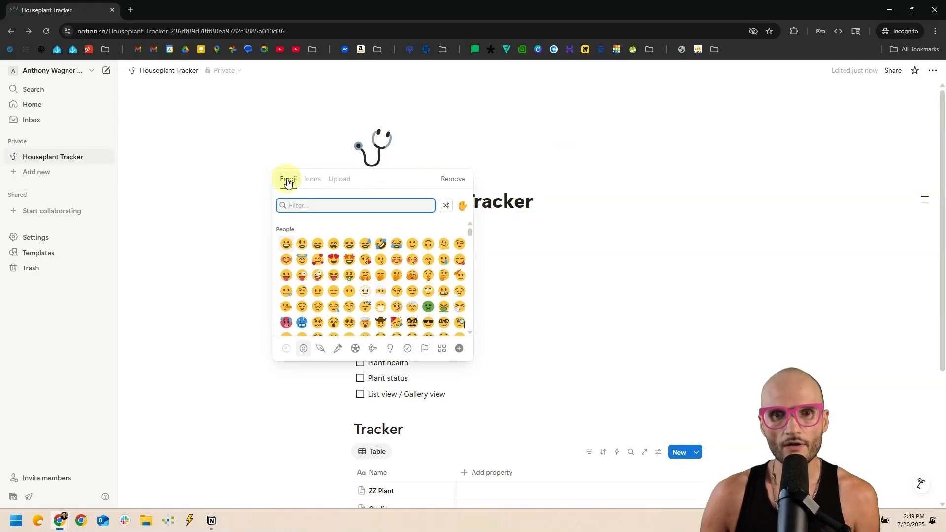
click(314, 184)
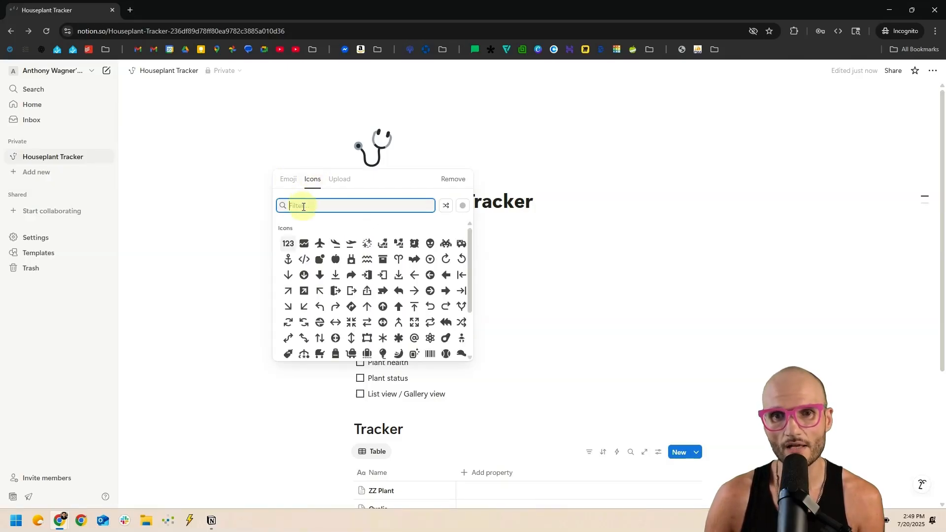
click(299, 182)
click(312, 181)
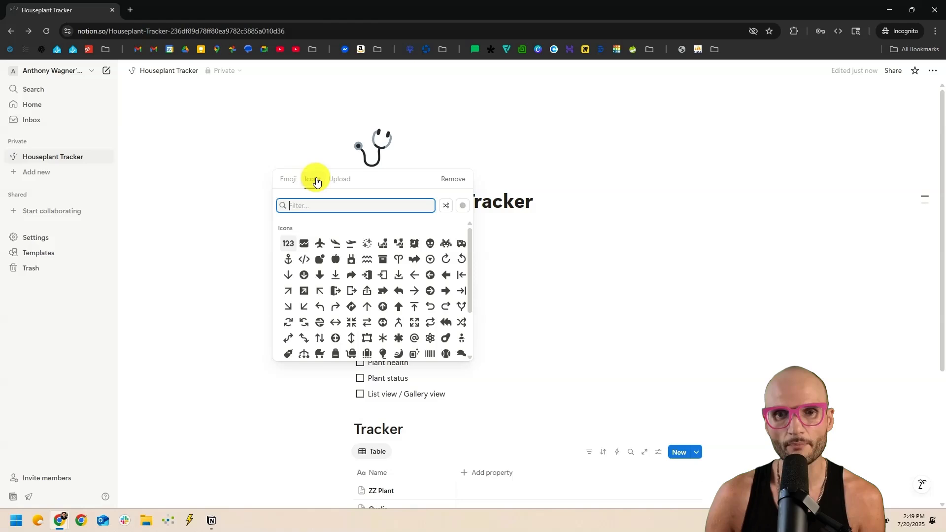
click(308, 247)
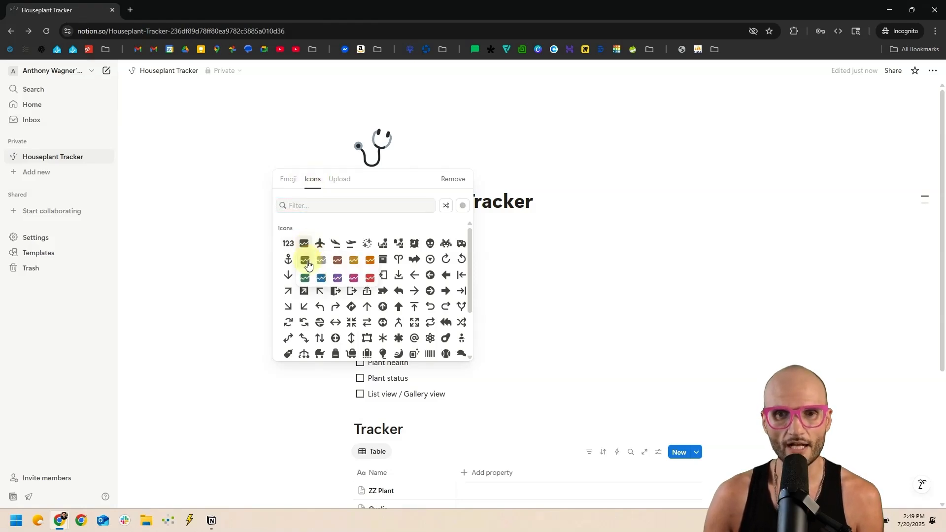
click(289, 182)
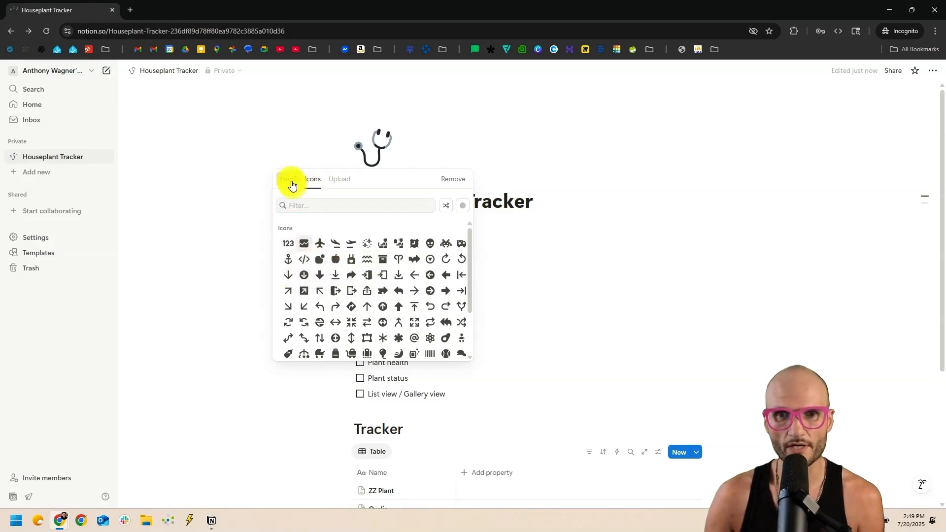
click(289, 181)
click(333, 250)
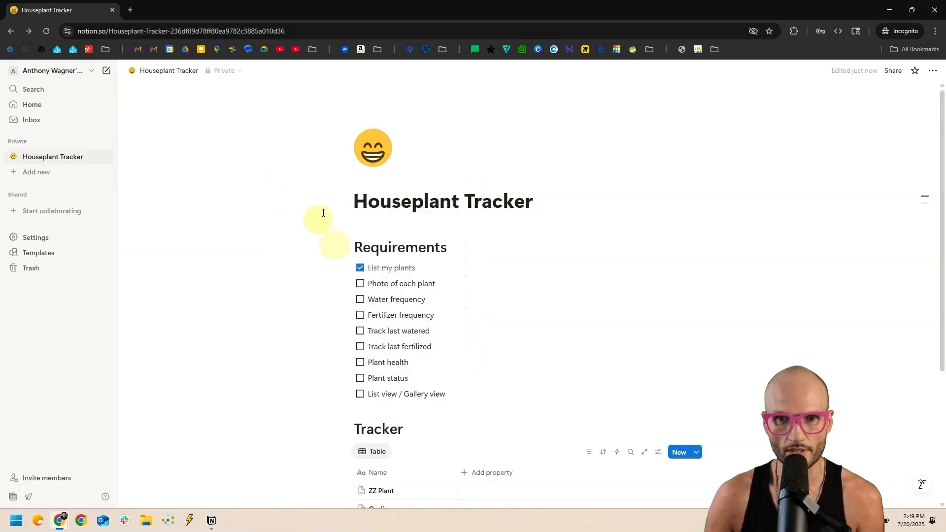
Filter icons for 'plant' and set the green potted plant as the page icon.
click(373, 147)
click(311, 181)
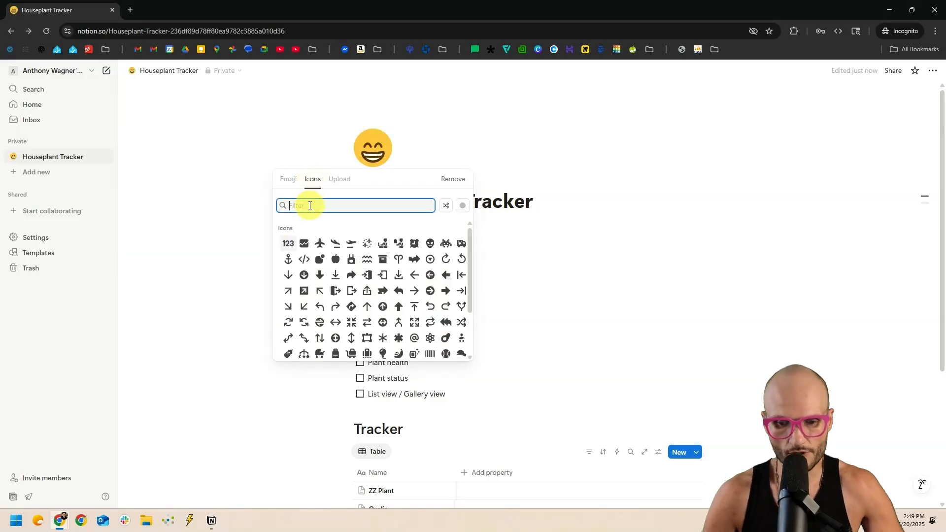
text(plant)
mouse_move(414, 230)
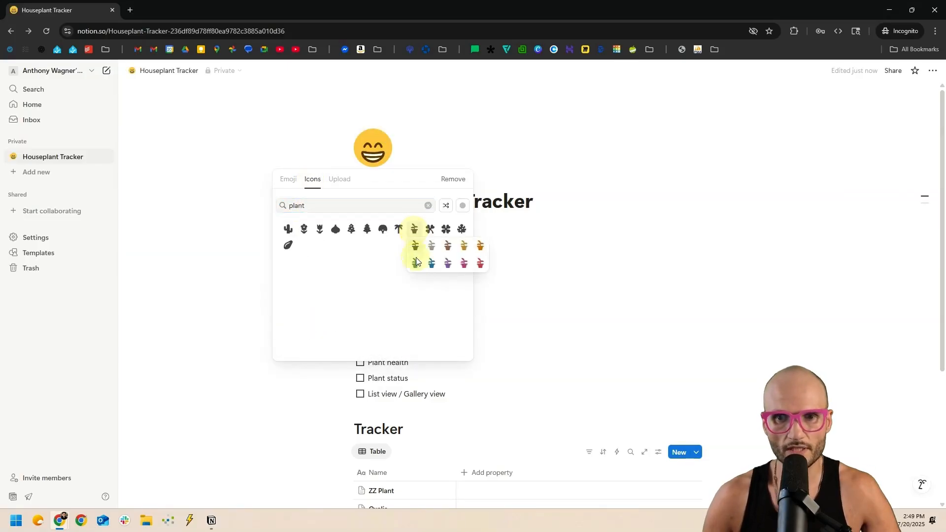
click(416, 262)
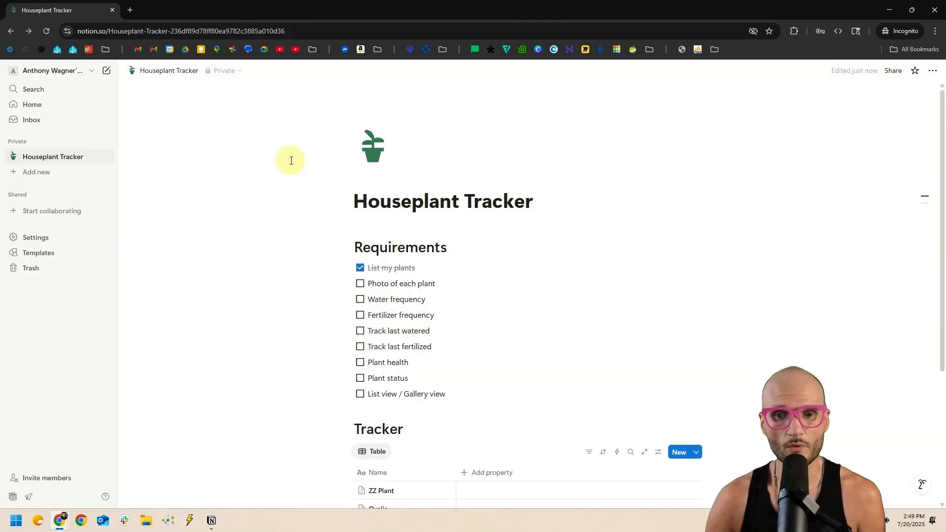
scroll(291, 160, down, 2)
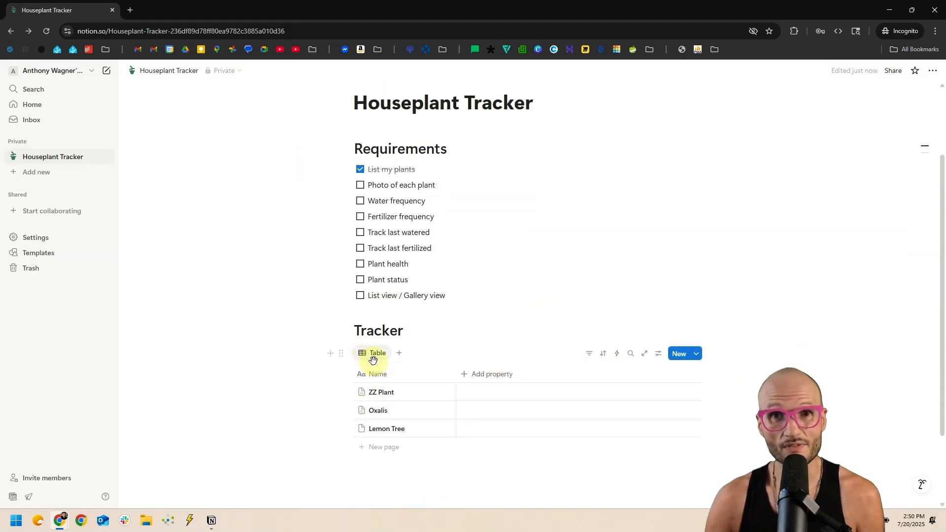
Add a default cover to the Houseplant Tracker page and browse the cover choices.
click(643, 354)
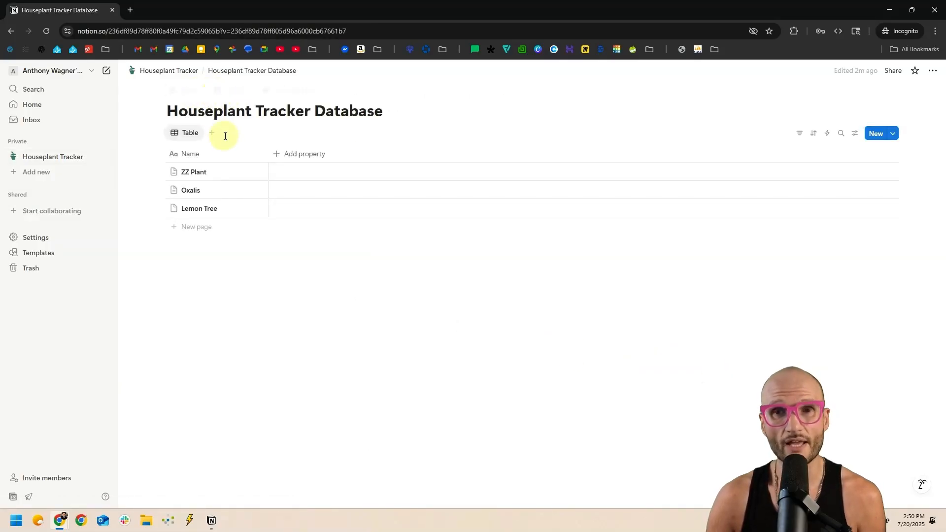
key(alt+Left)
click(378, 178)
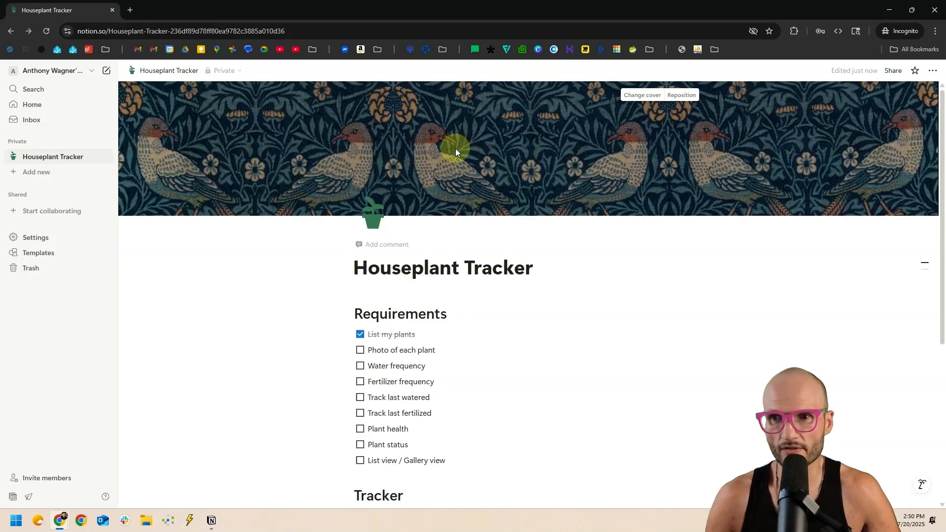
click(638, 95)
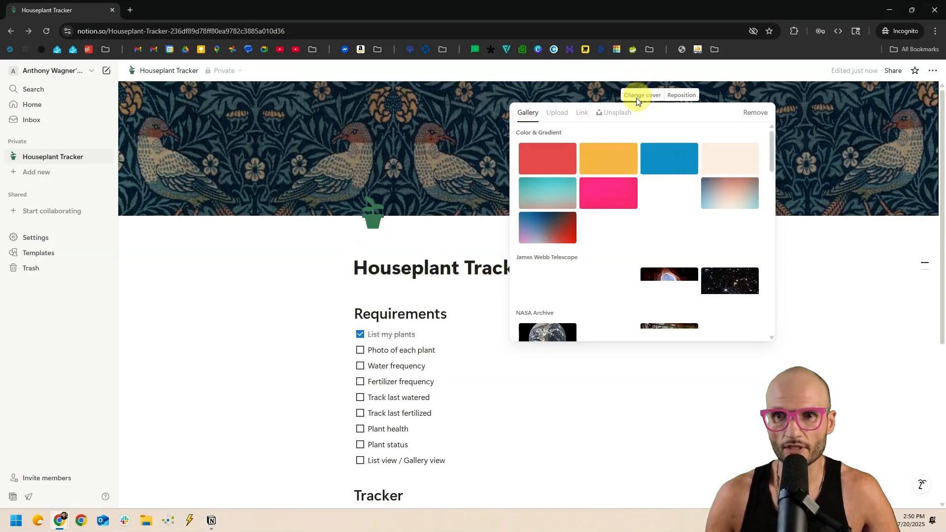
scroll(593, 199, down, 10)
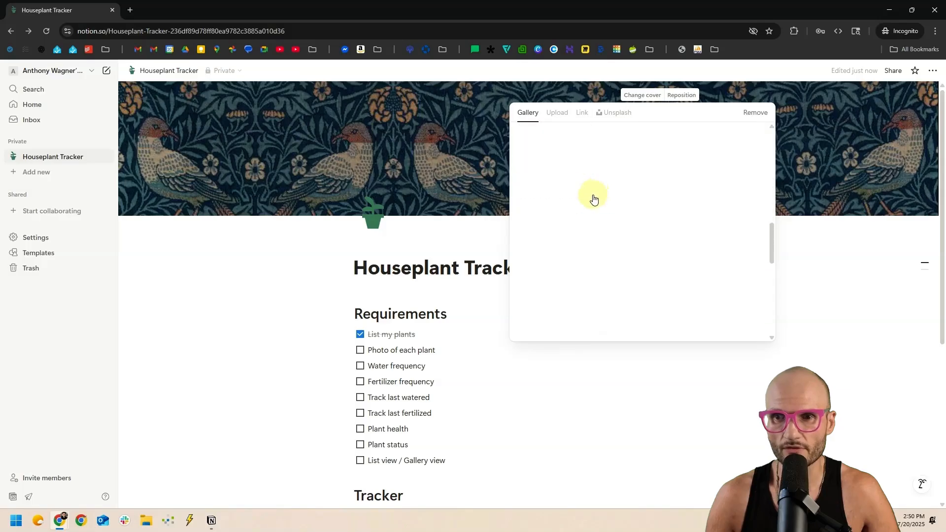
scroll(592, 202, up, 10)
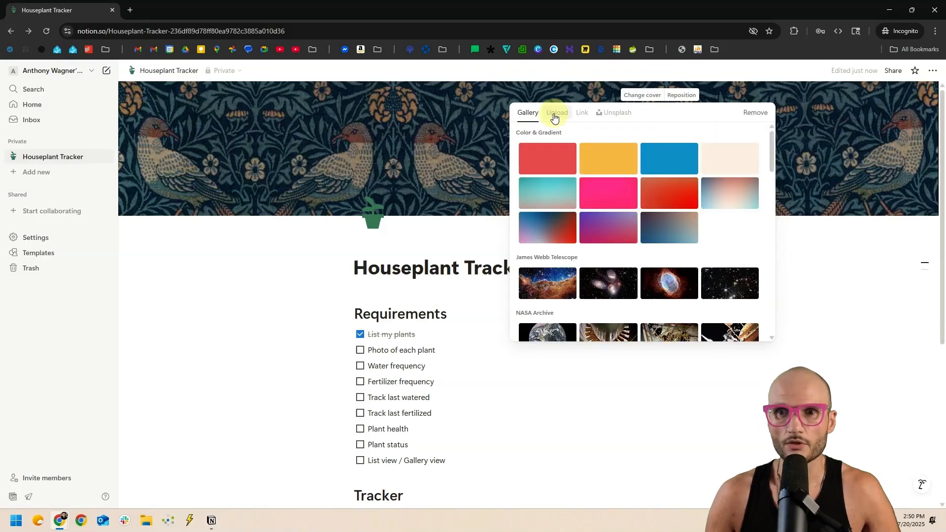
Replace the cover with the first Unsplash 'houseplant' photo, repositioned to show the potted plants.
click(622, 121)
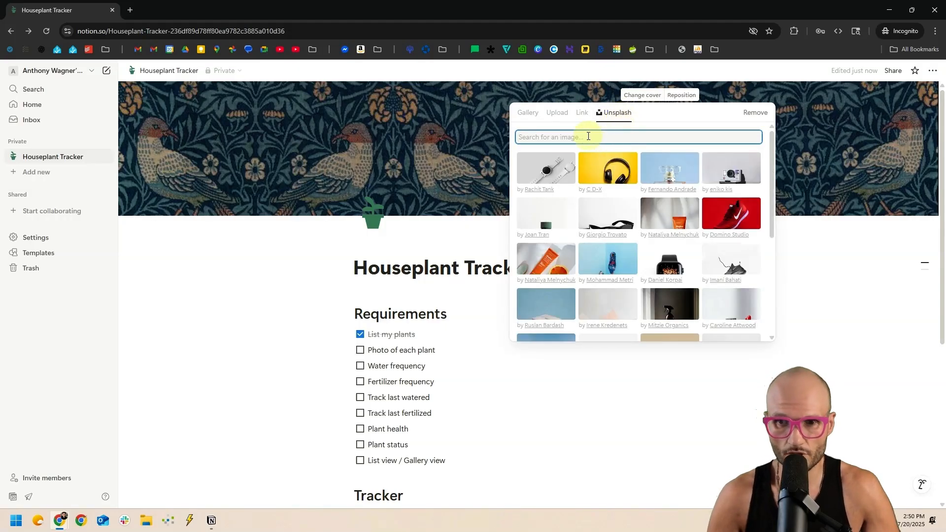
text(houseplant)
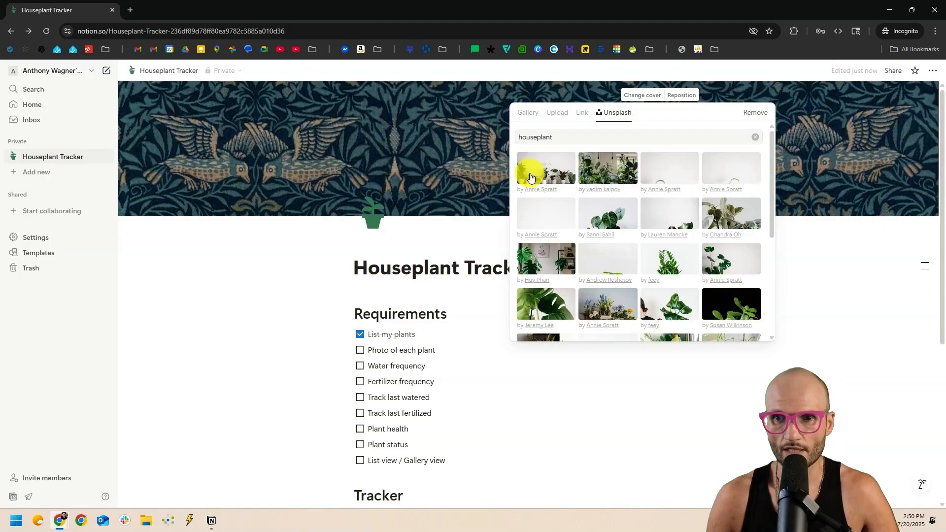
click(525, 178)
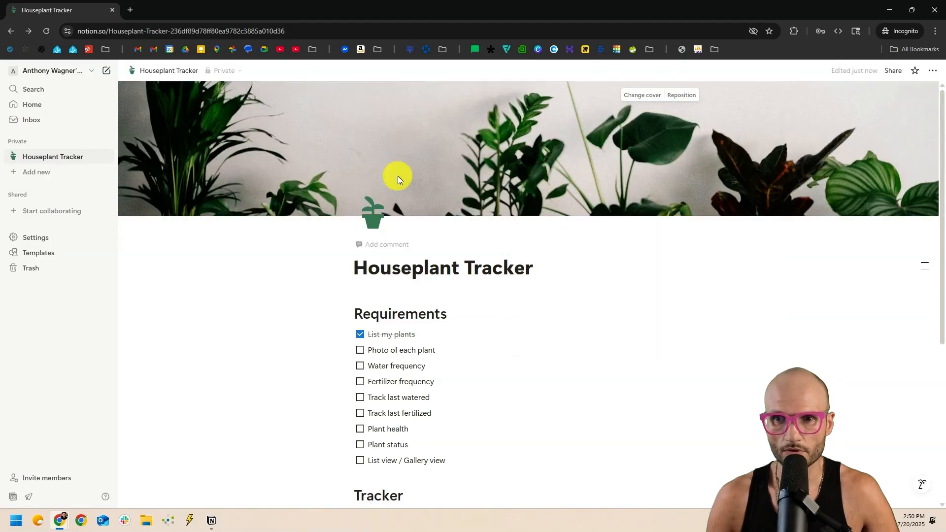
click(685, 95)
drag(787, 180, 703, 140)
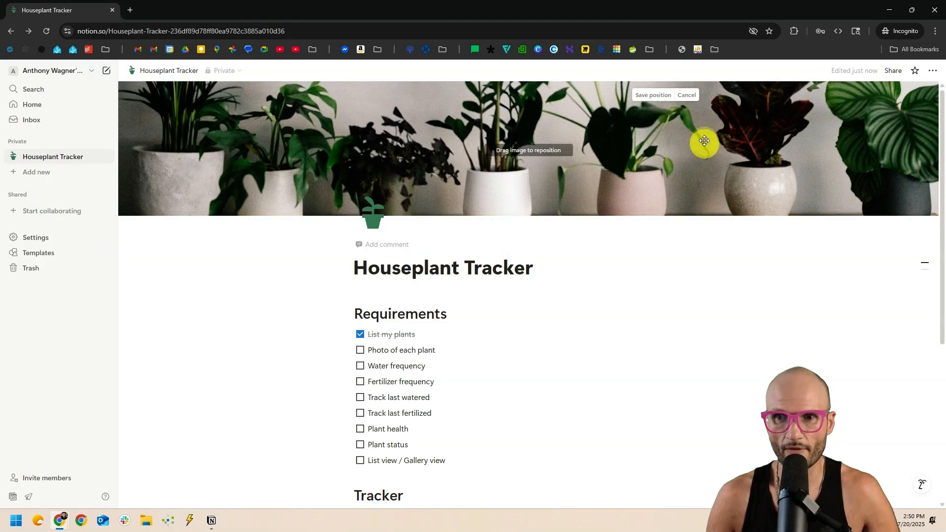
click(654, 96)
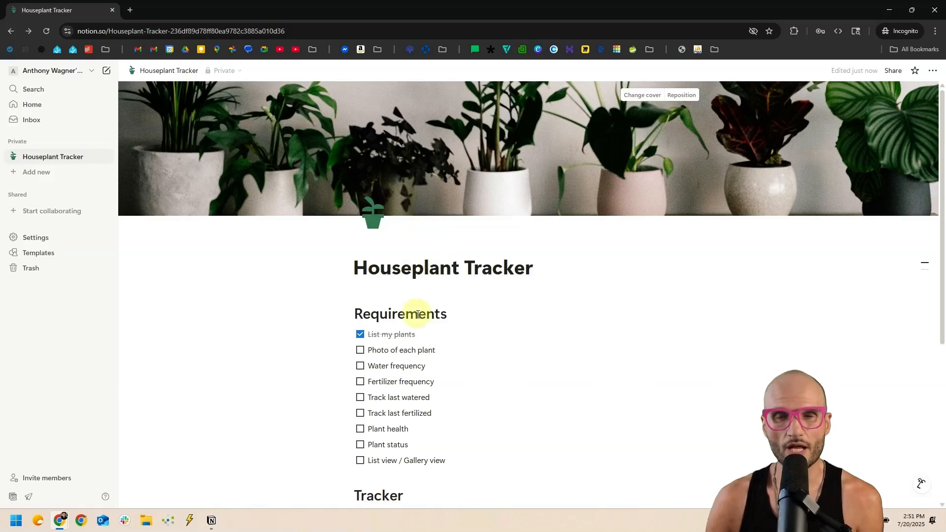
Widen the Name column, then drag it back narrow so the table needs no horizontal scrollbar.
scroll(424, 327, down, 2)
scroll(425, 329, down, 4)
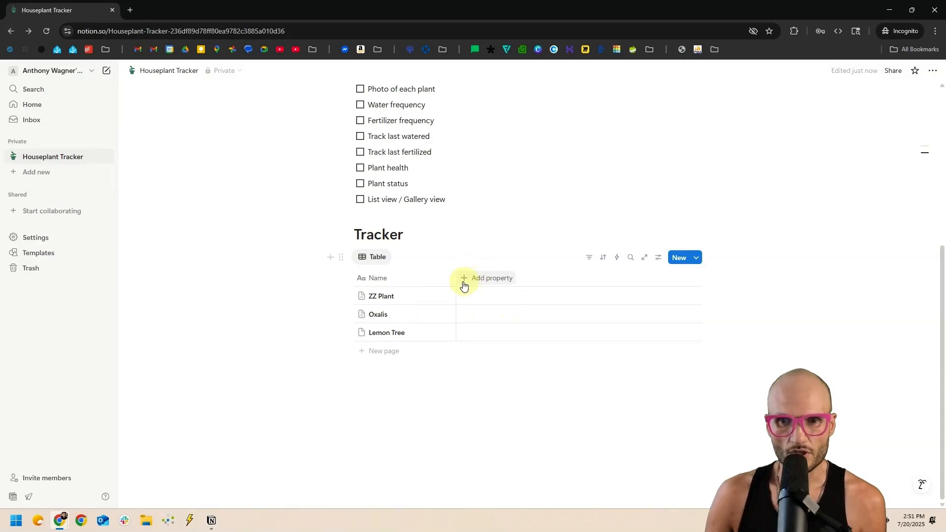
drag(458, 282, 670, 279)
drag(348, 376, 242, 380)
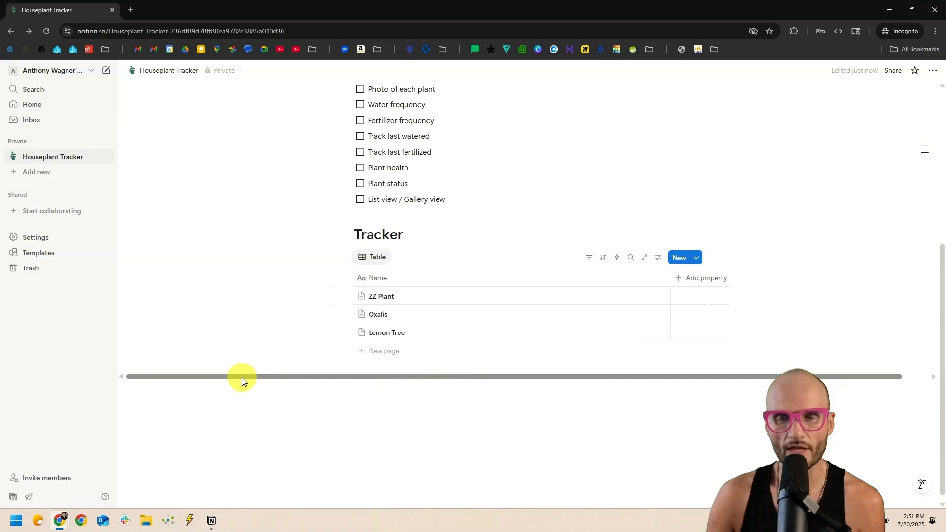
scroll(253, 380, up, 5)
scroll(255, 377, down, 5)
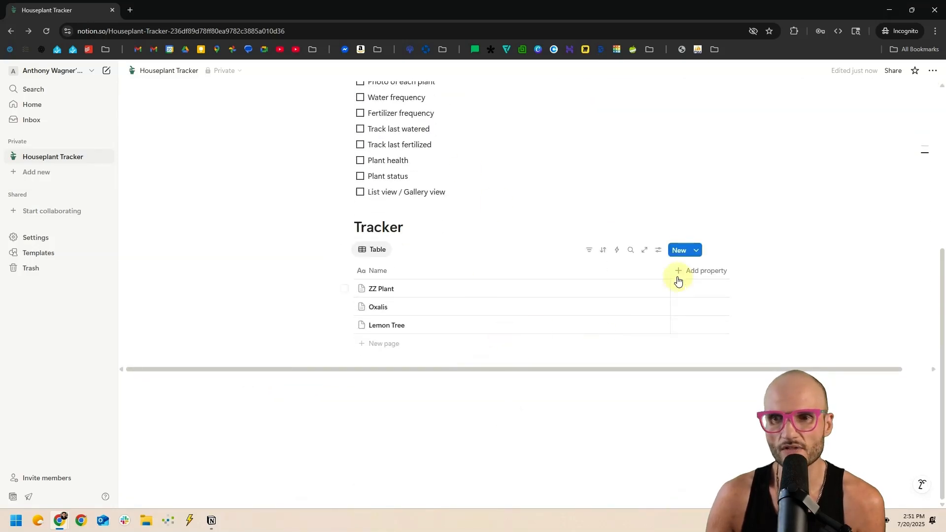
drag(670, 272, 429, 283)
scroll(680, 268, up, 1)
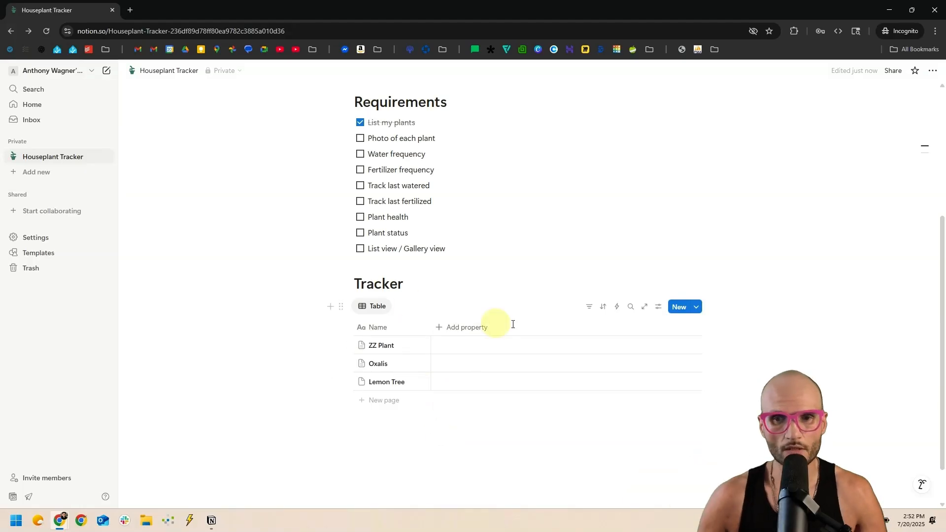
click(456, 328)
click(476, 331)
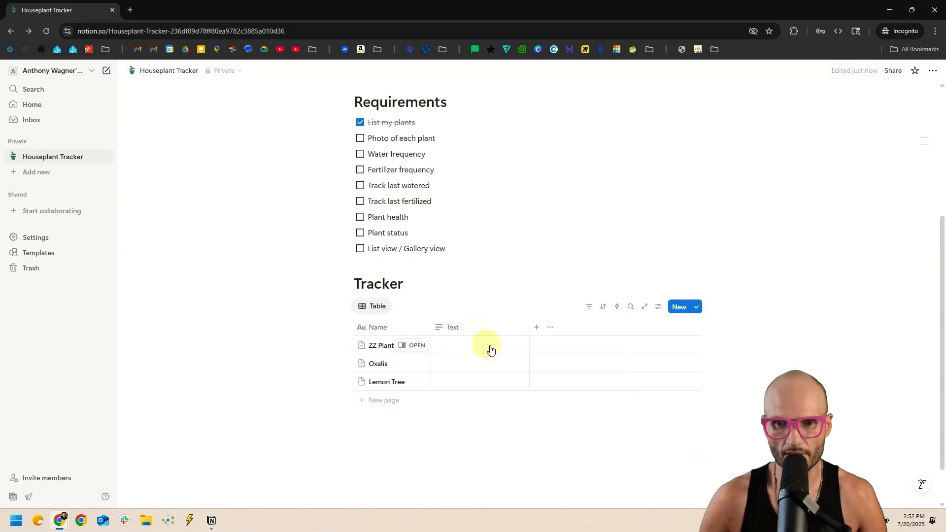
drag(528, 326, 696, 328)
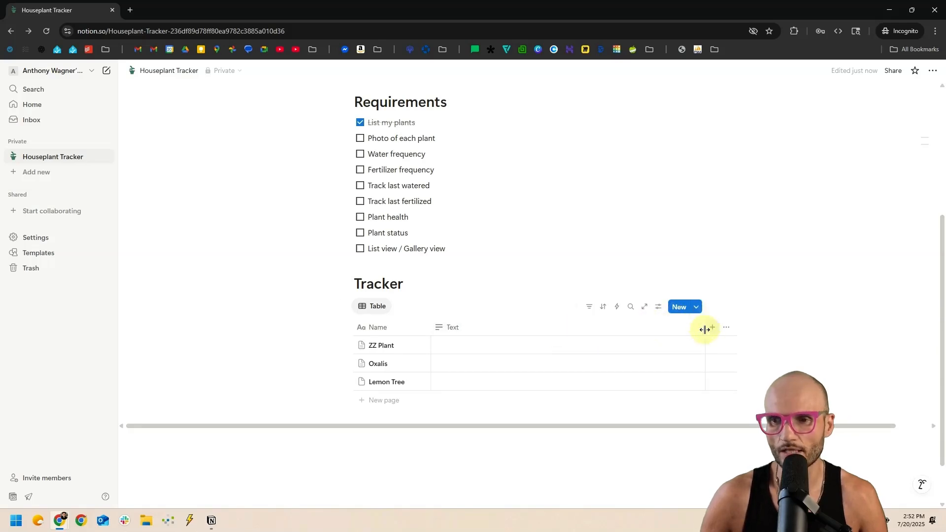
click(616, 329)
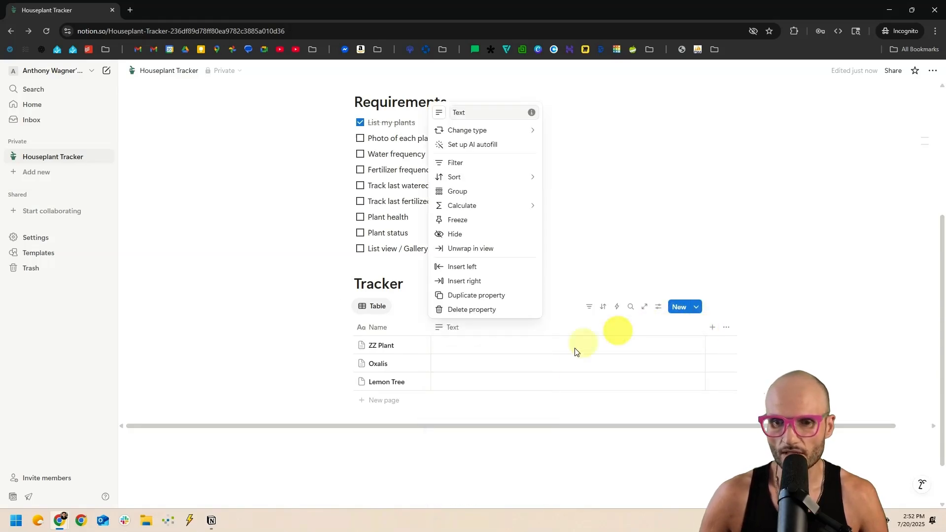
click(455, 315)
scroll(403, 329, up, 3)
scroll(403, 330, down, 1)
scroll(401, 322, up, 3)
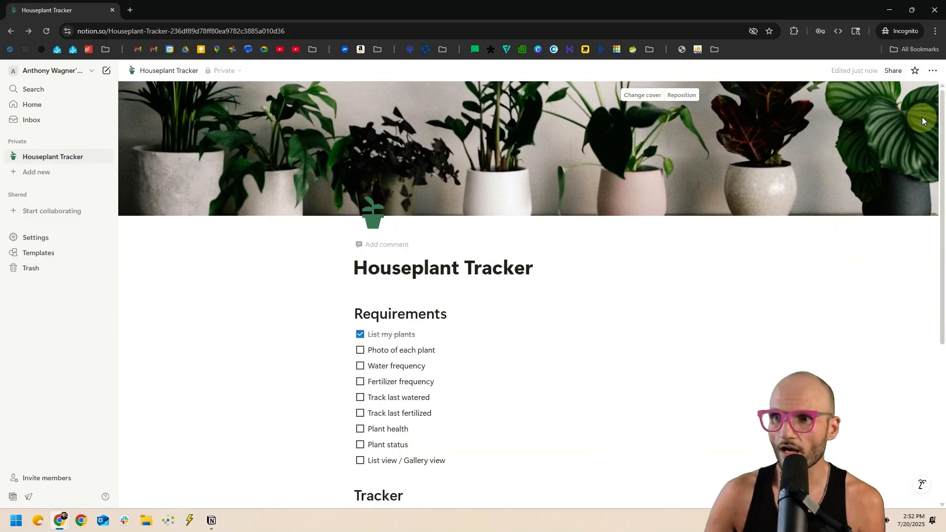
Turn on the Full width toggle in the Houseplant Tracker page options.
click(931, 72)
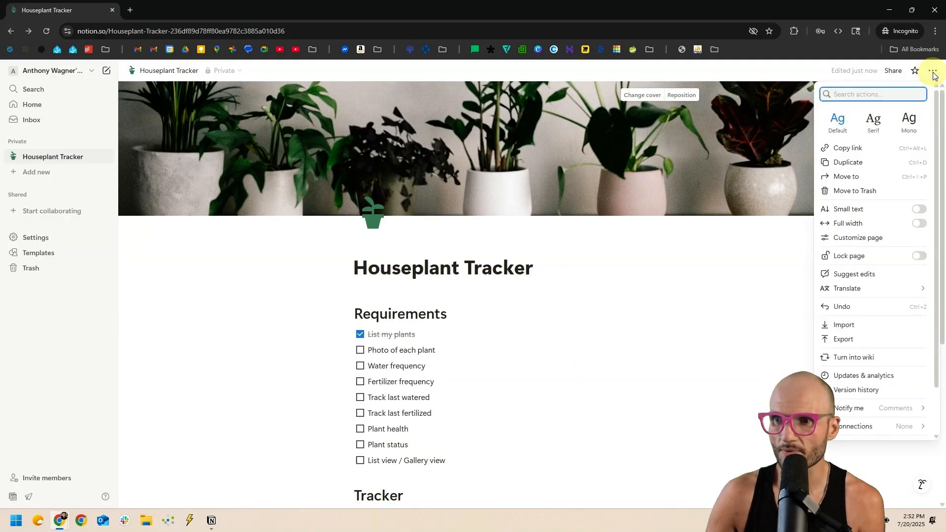
click(917, 223)
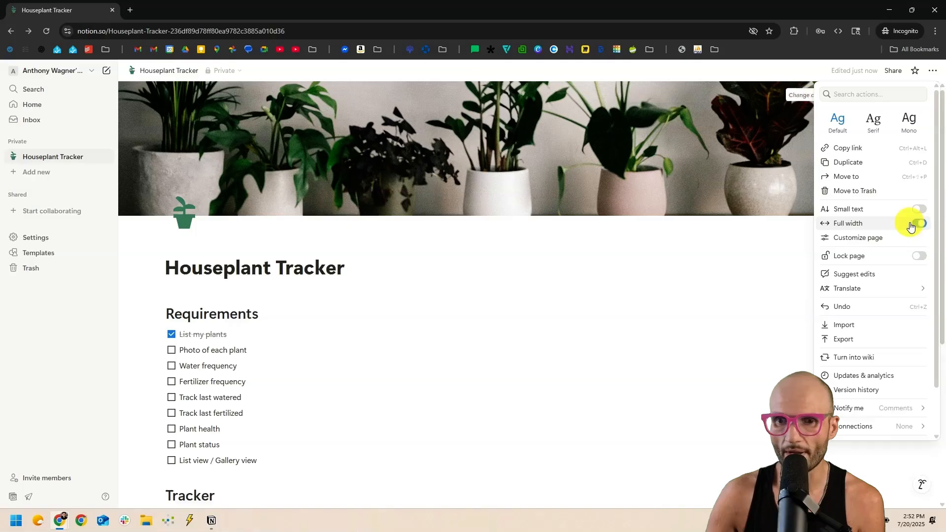
click(512, 215)
scroll(306, 243, down, 5)
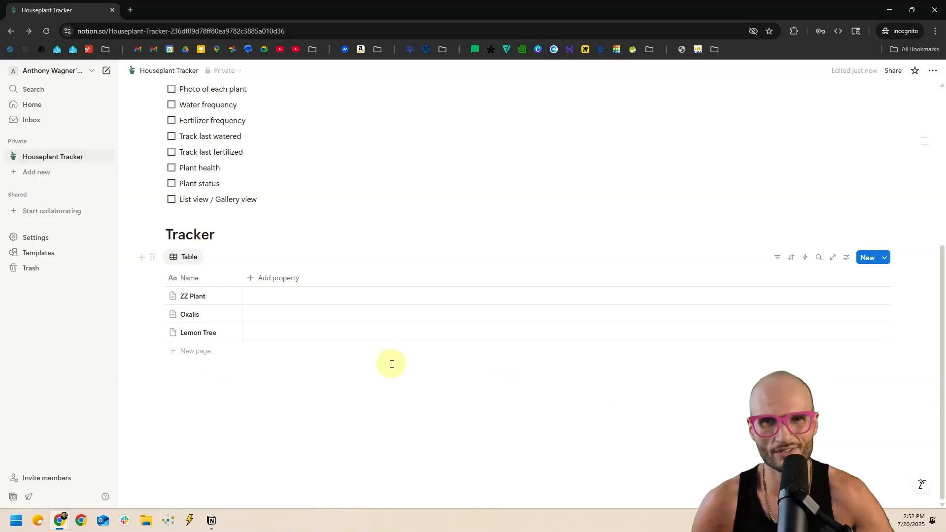
scroll(374, 370, up, 3)
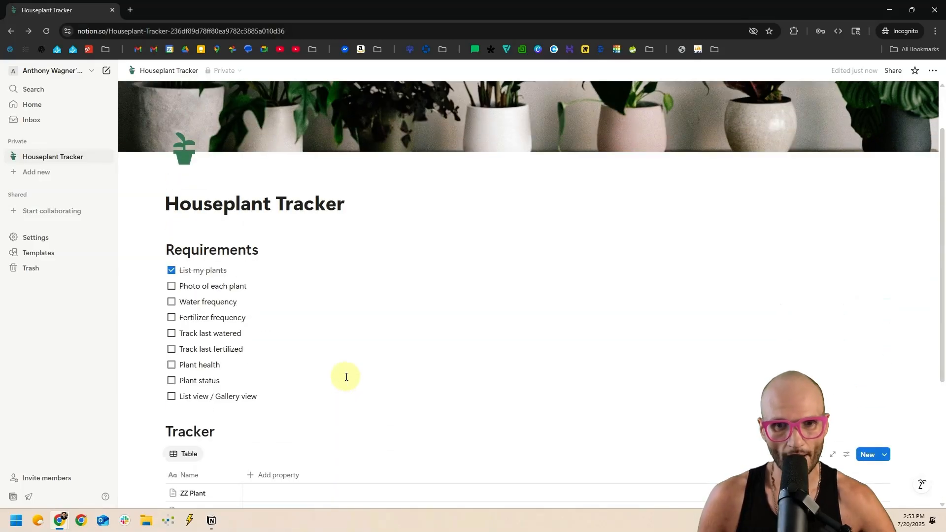
scroll(296, 380, down, 1)
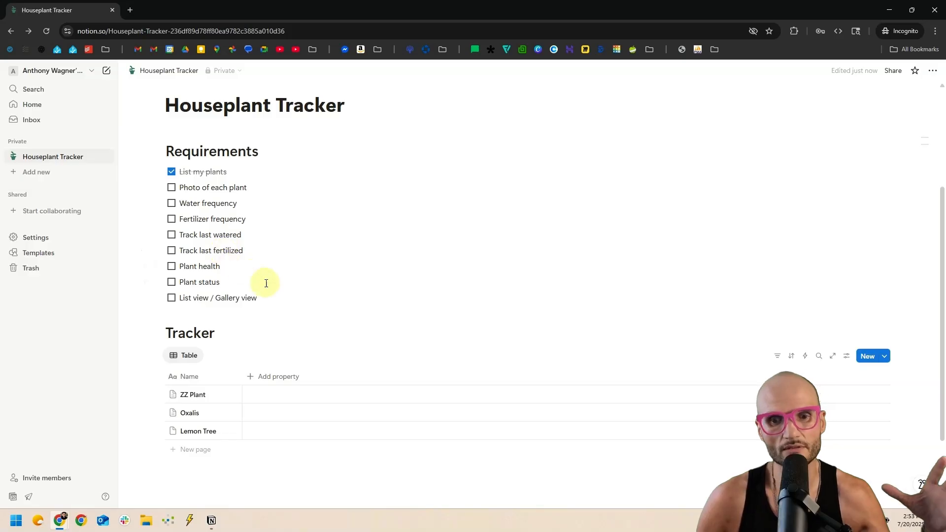
scroll(264, 288, down, 2)
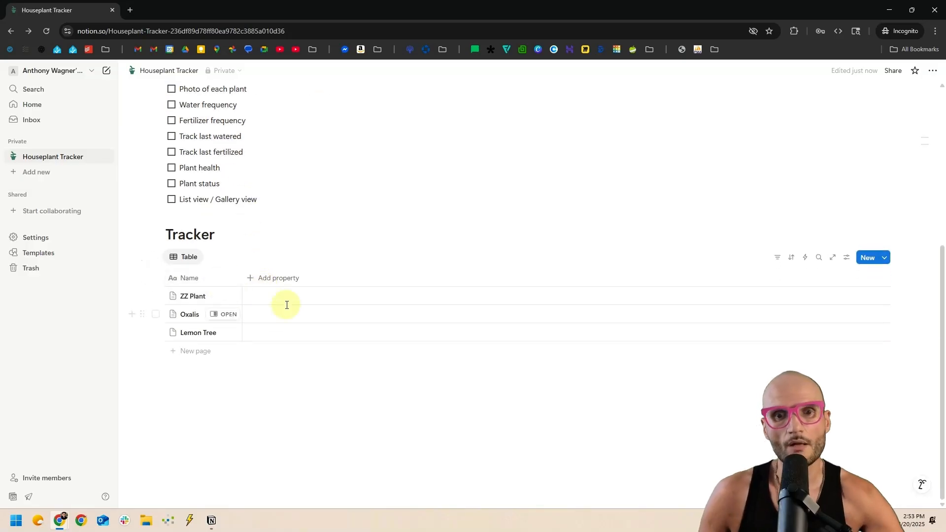
mouse_move(218, 300)
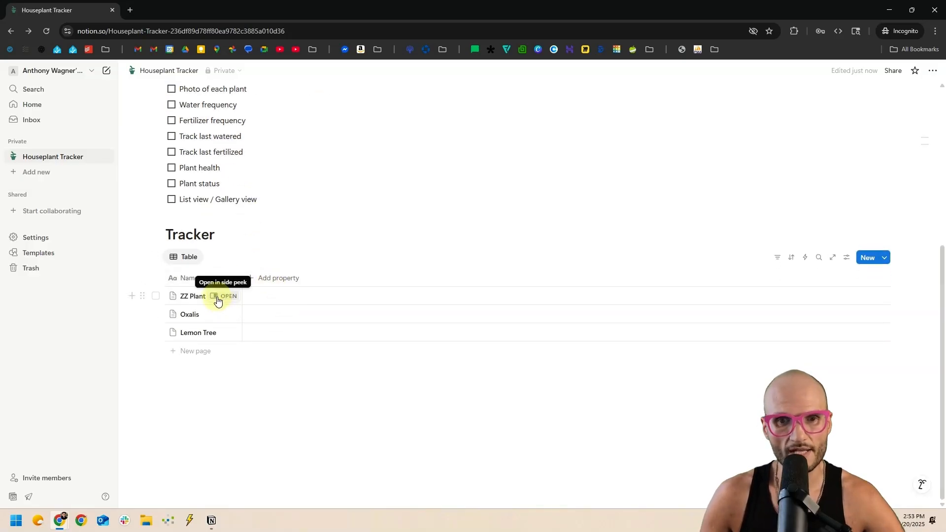
scroll(272, 276, up, 2)
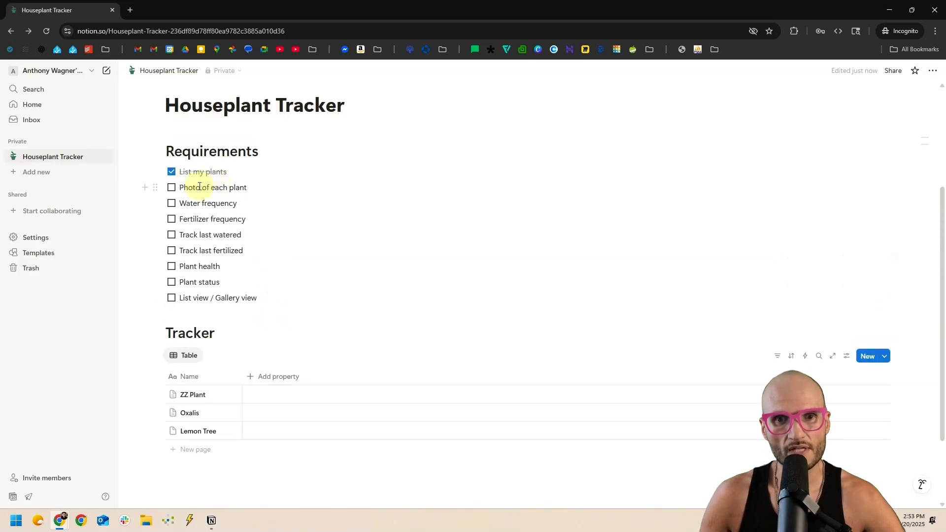
drag(188, 190, 256, 187)
click(255, 188)
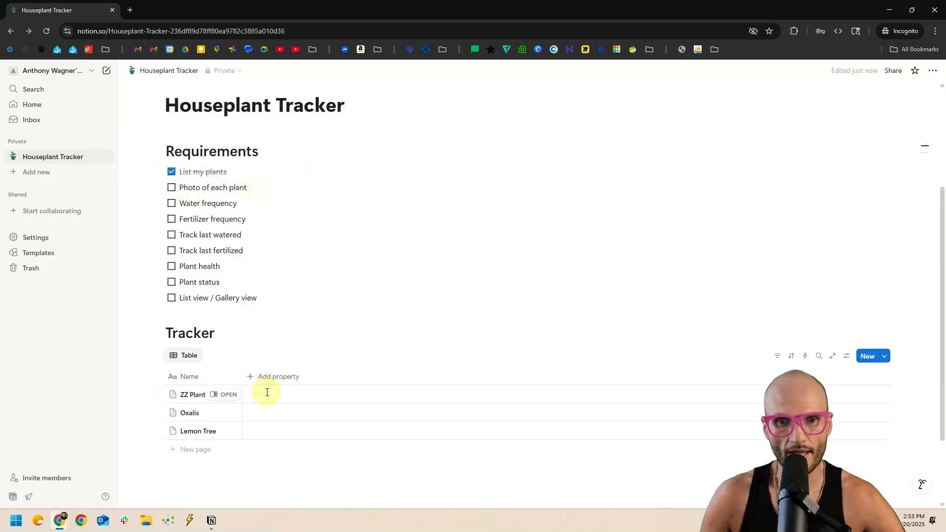
Add a new Files & media property to the Tracker table beside Name.
click(272, 382)
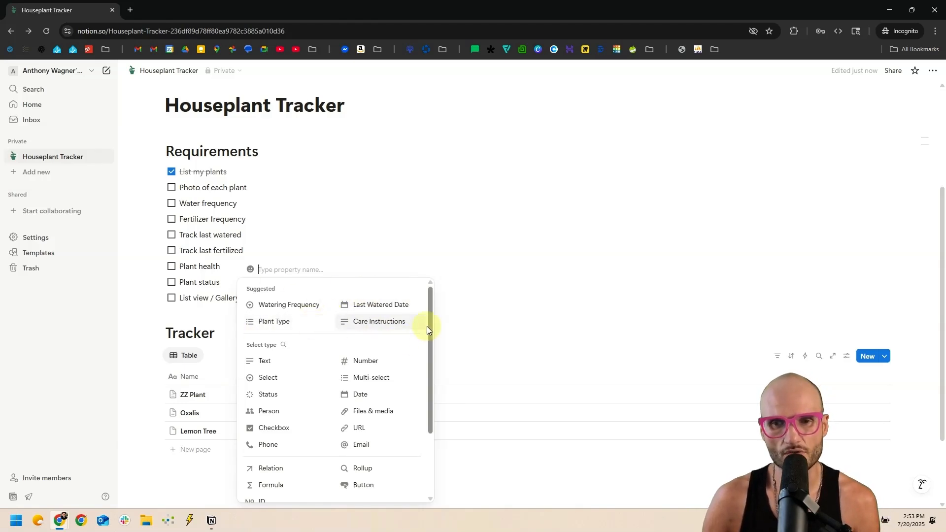
drag(430, 320, 430, 379)
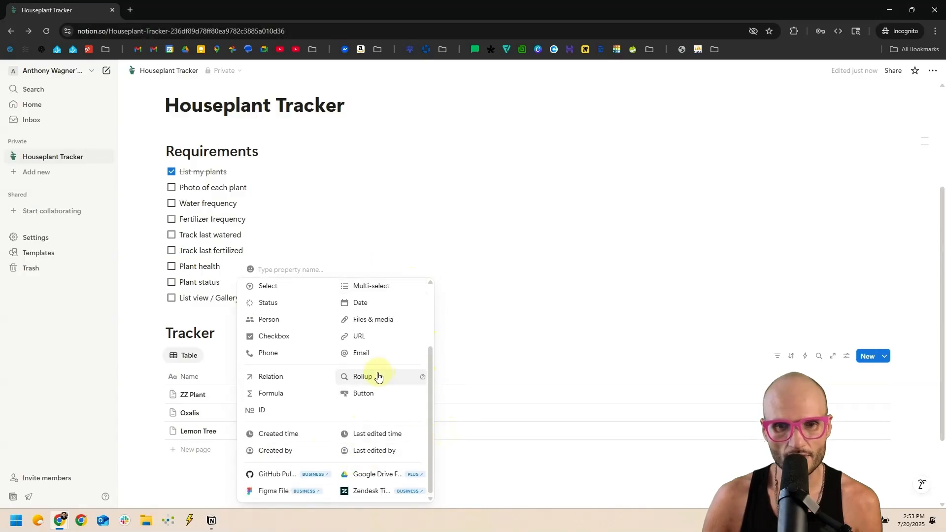
scroll(370, 353, up, 1)
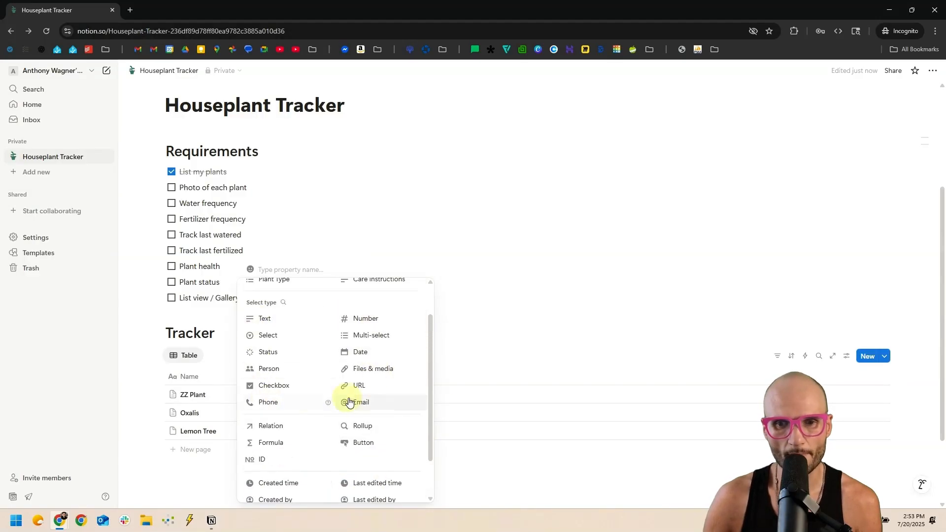
mouse_move(329, 322)
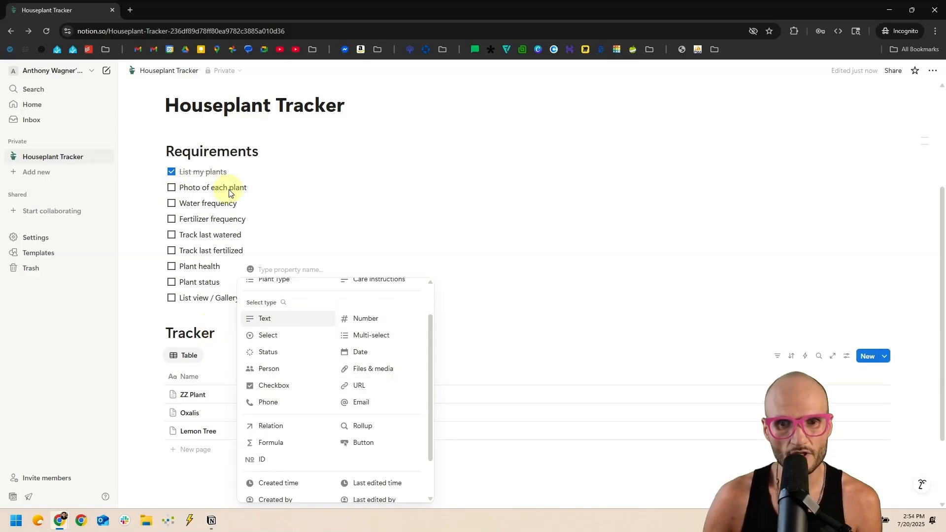
click(361, 370)
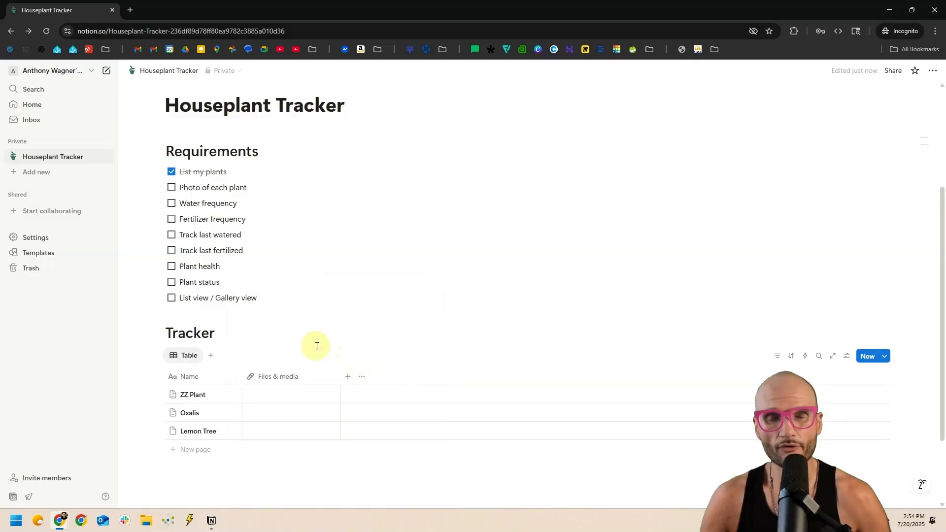
Rename the Files & media column to 'Photo' and give it the 'image' icon.
click(274, 379)
text(Pho)
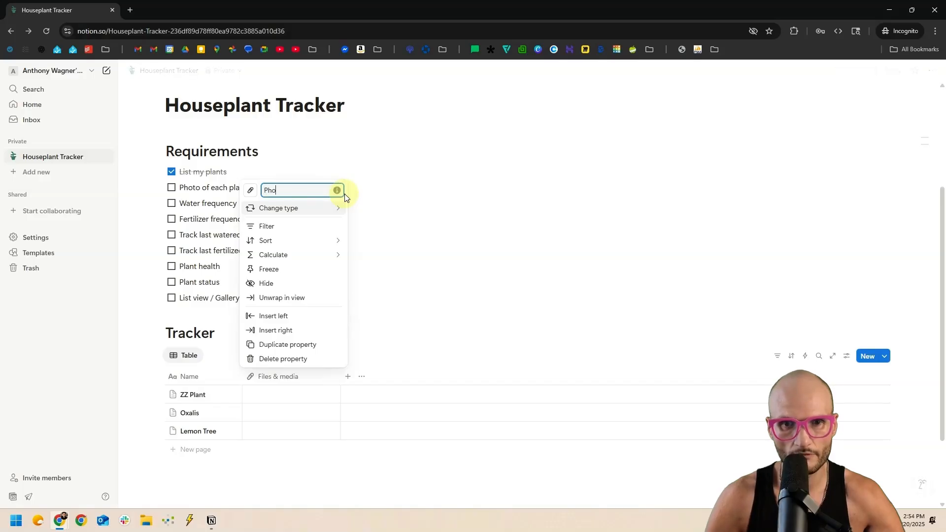
text(to)
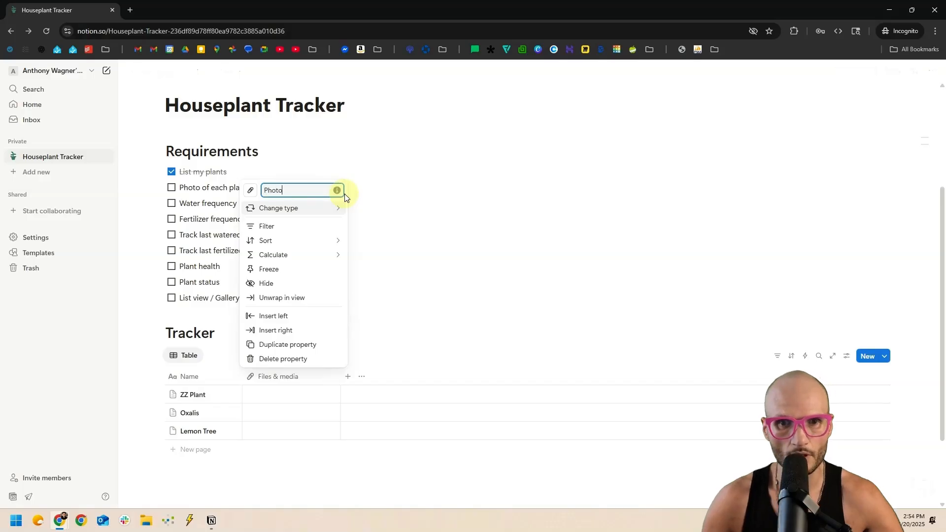
click(250, 191)
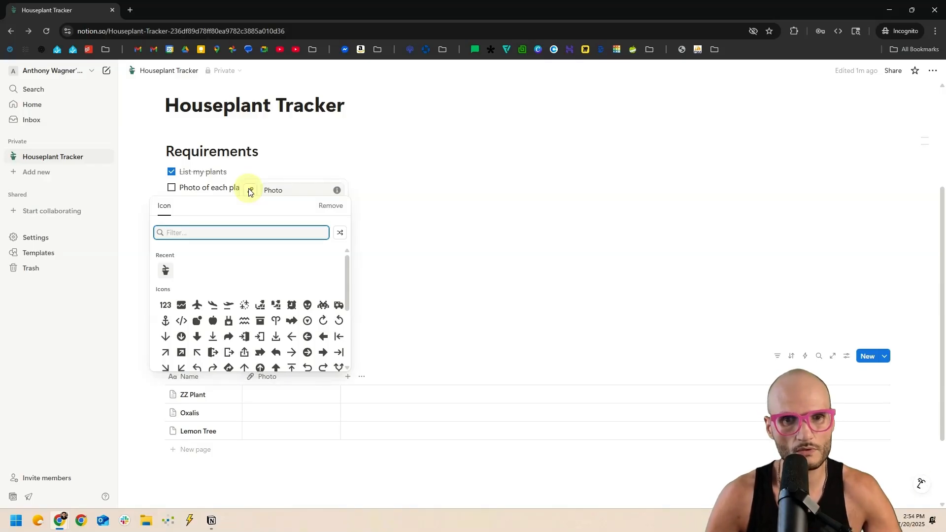
text(image)
key(Return)
click(246, 380)
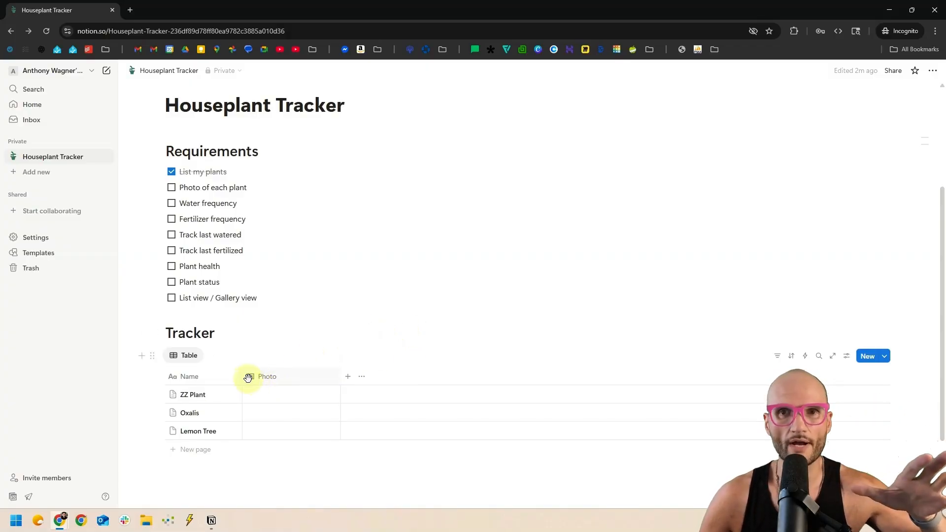
scroll(266, 370, up, 4)
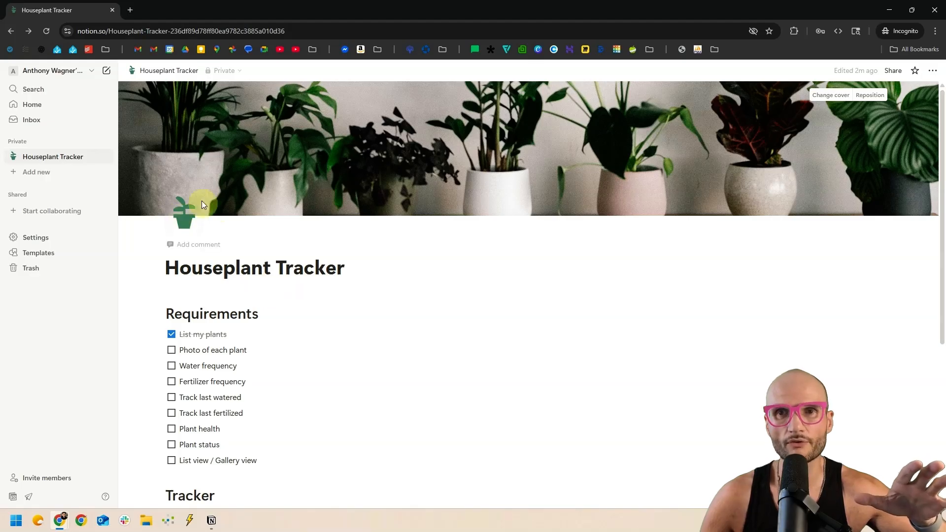
click(185, 221)
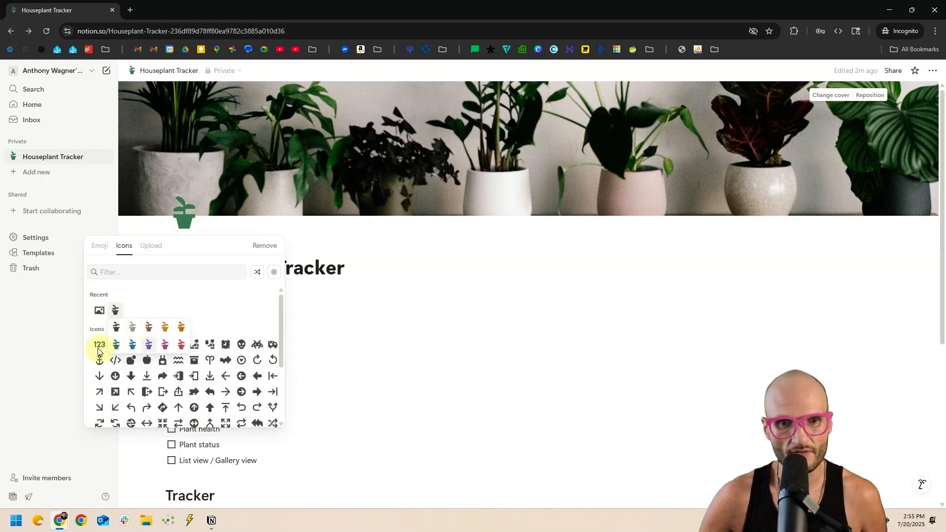
click(356, 214)
scroll(320, 310, down, 5)
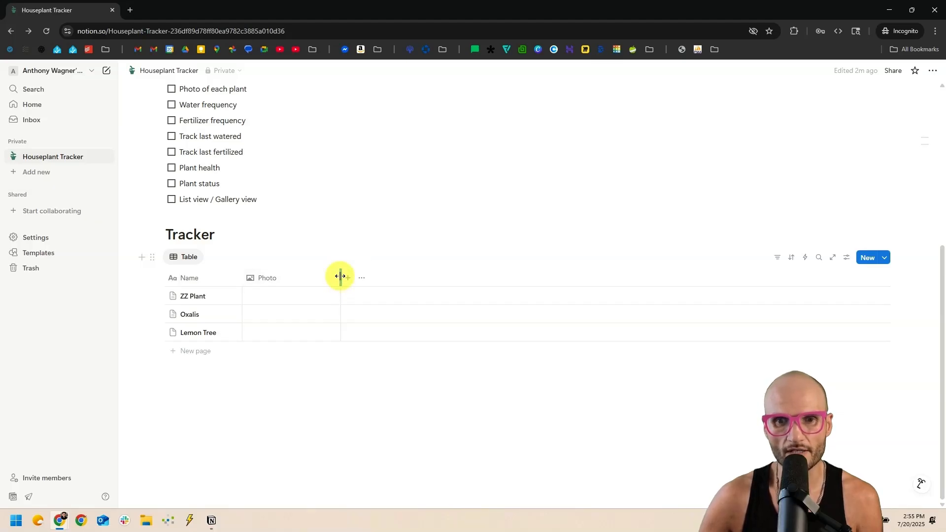
Narrow the Photo column and bring up the add-file panel for ZZ Plant's Photo cell.
drag(333, 275, 290, 279)
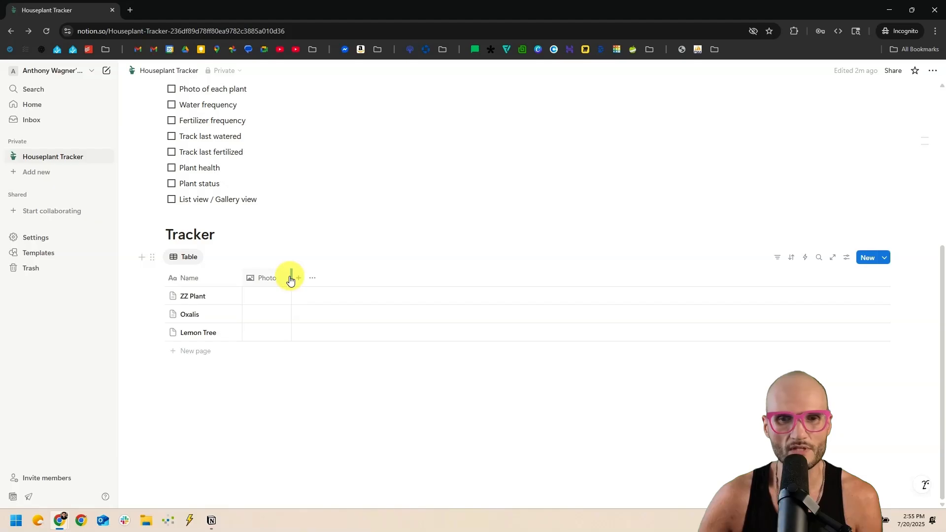
click(263, 295)
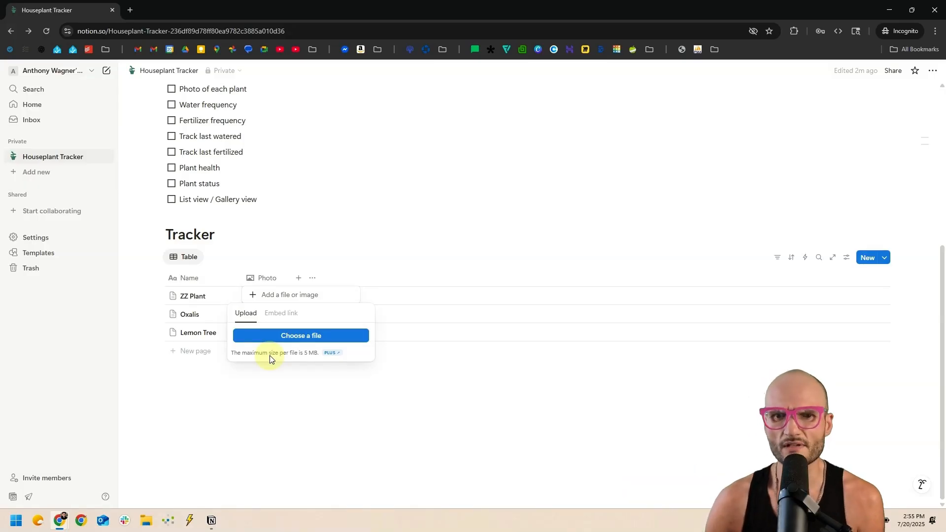
Try picking a file for ZZ Plant's Photo cell from the computer, then cancel and close the upload box.
key(Escape)
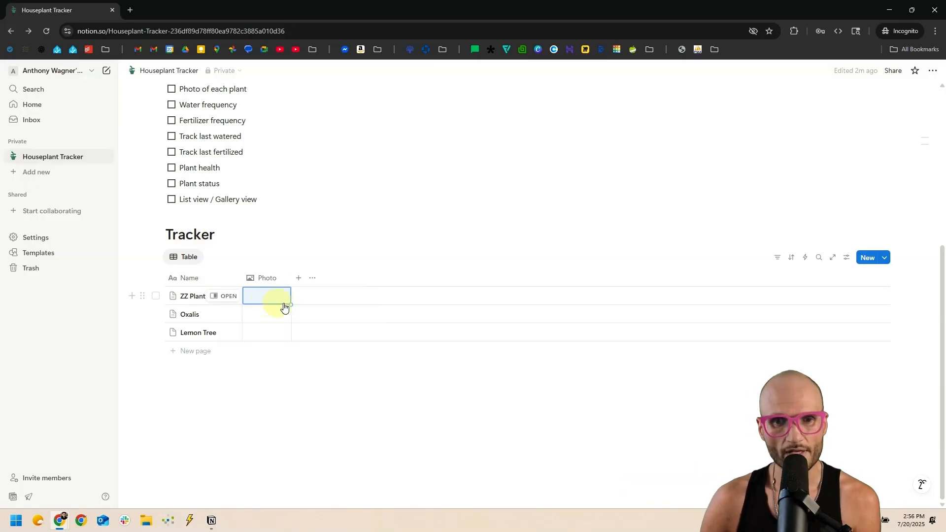
click(266, 299)
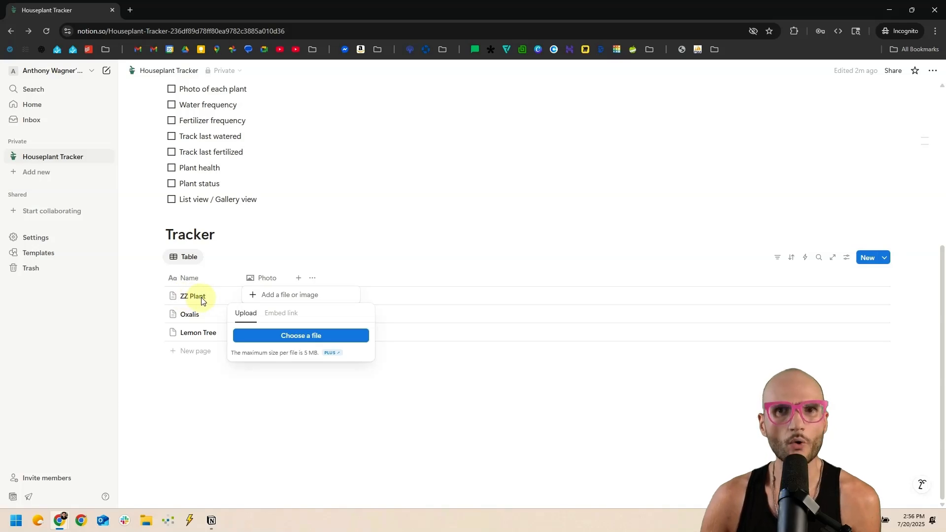
click(297, 338)
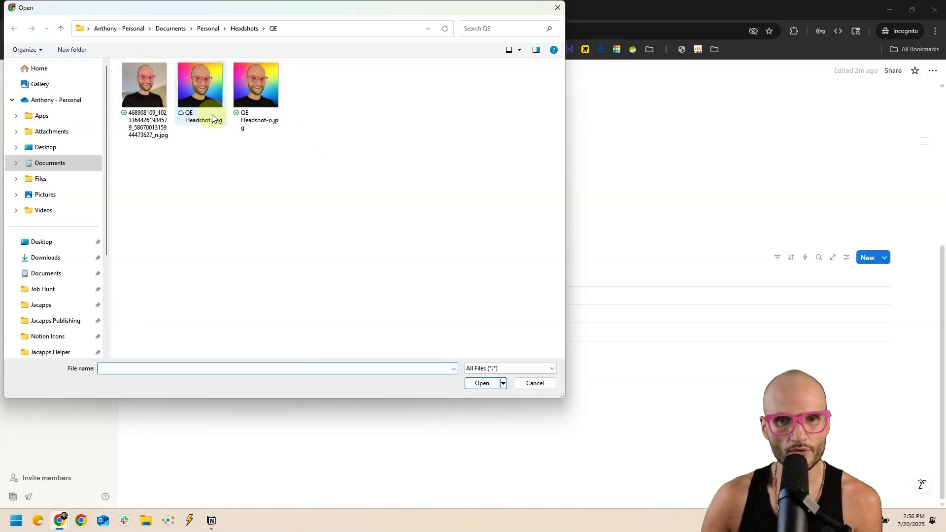
click(535, 383)
click(333, 152)
click(390, 202)
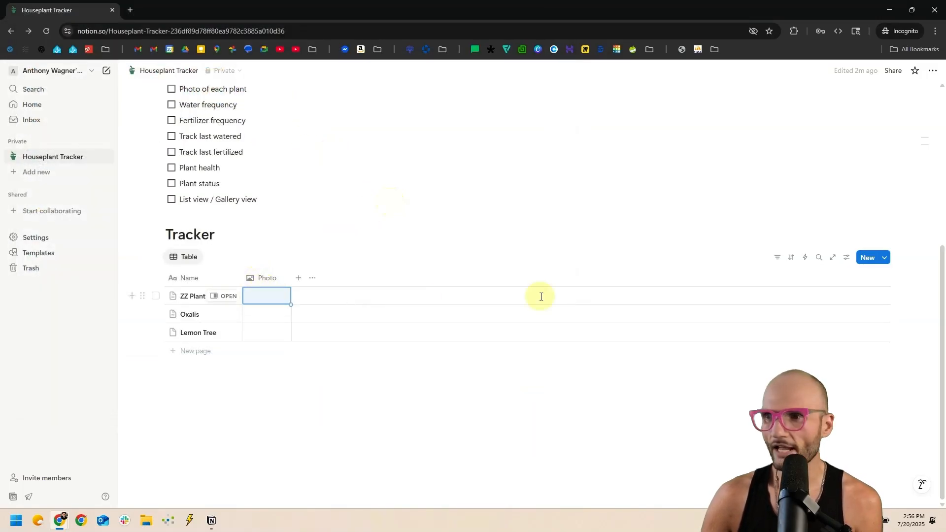
Drag the ZZ Plant image from the desktop onto ZZ Plant's Photo cell to upload it.
drag(678, 146, 396, 276)
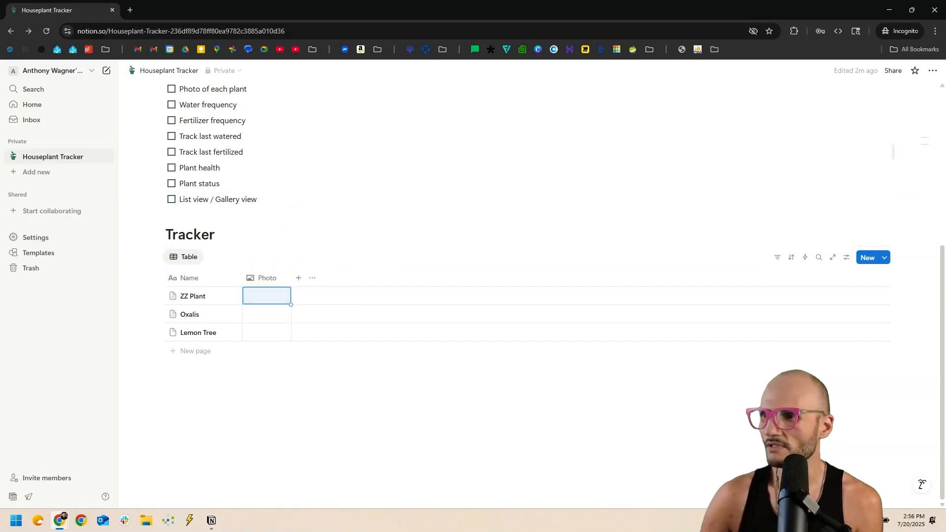
click(321, 464)
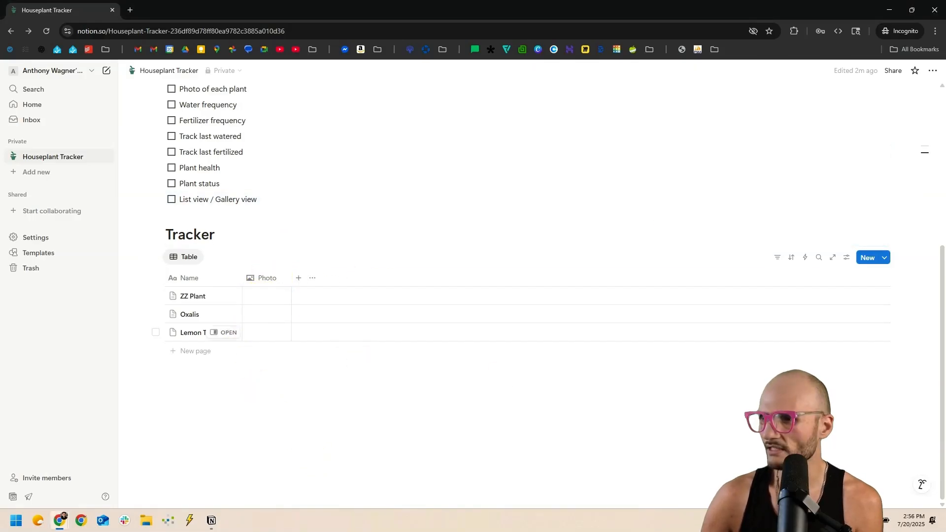
drag(936, 268, 281, 293)
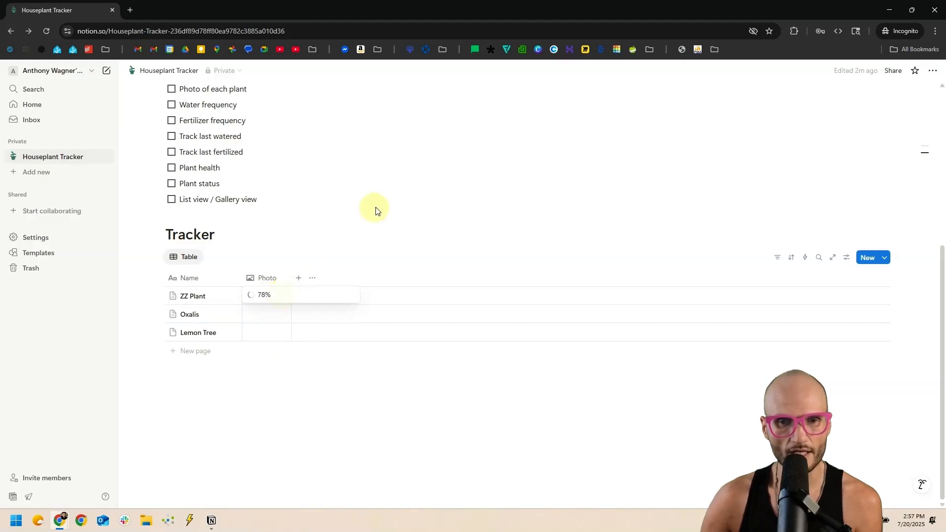
Preview the uploaded ZZ Plant photo, then tick the 'Photo of each plant' checkbox.
click(301, 331)
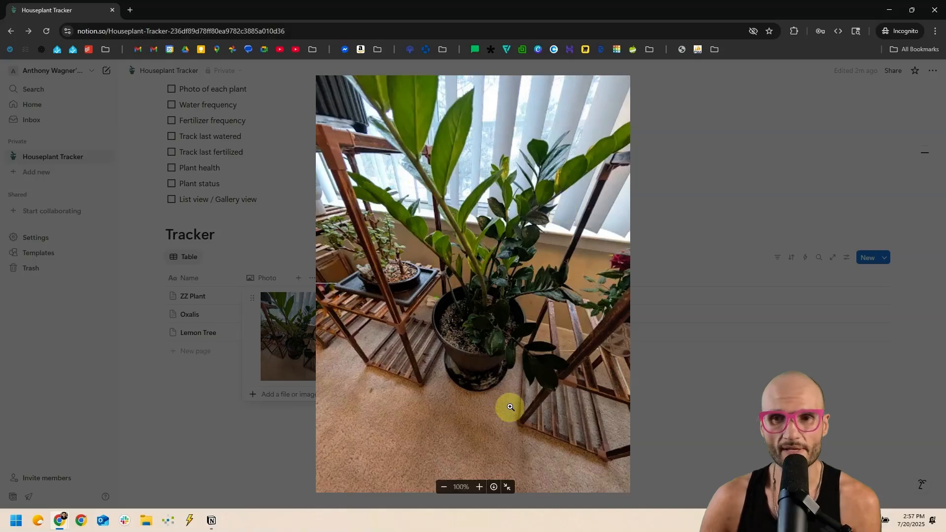
click(749, 166)
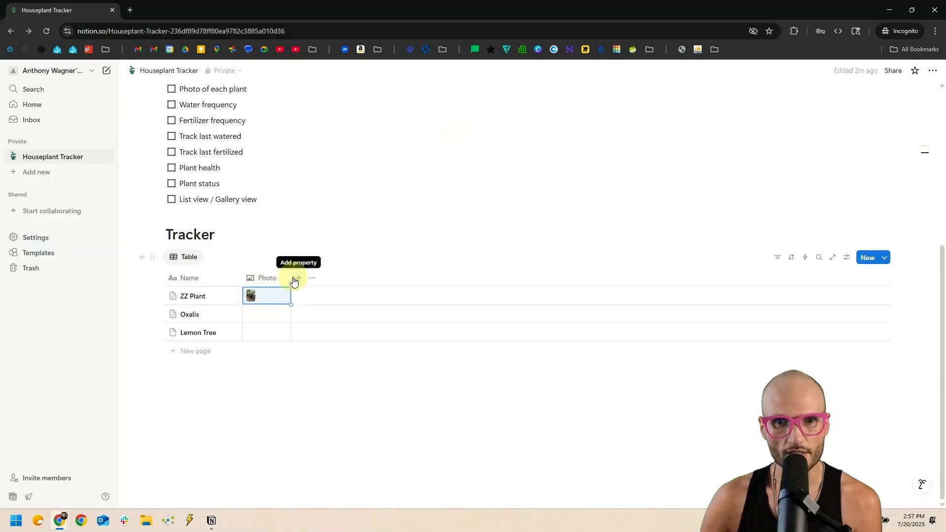
scroll(286, 285, up, 2)
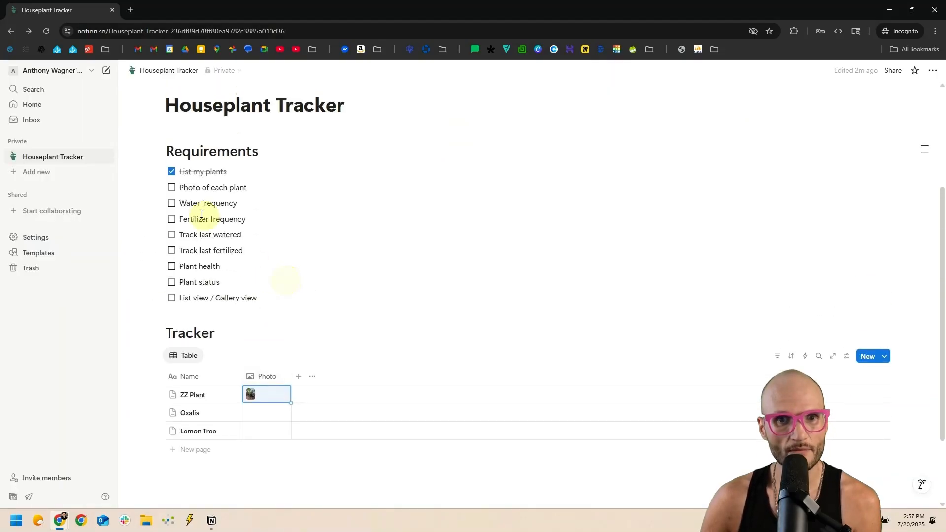
click(171, 188)
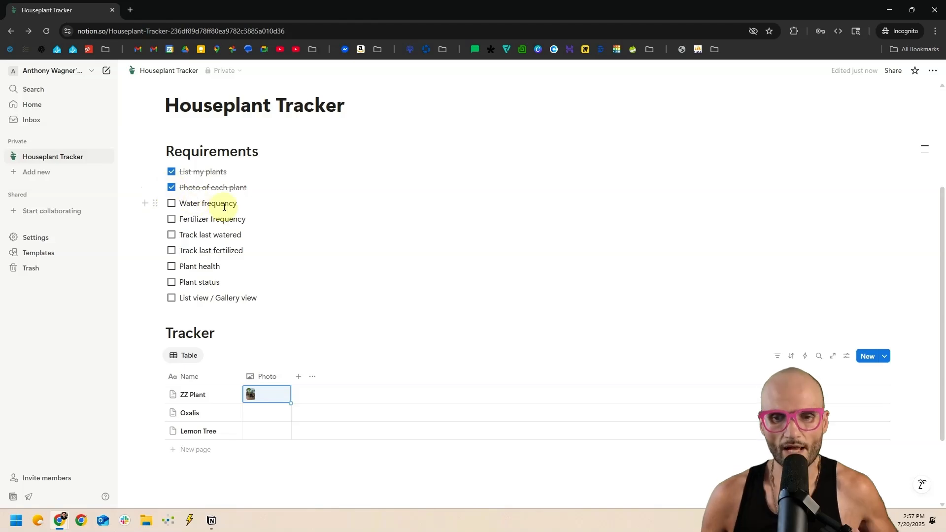
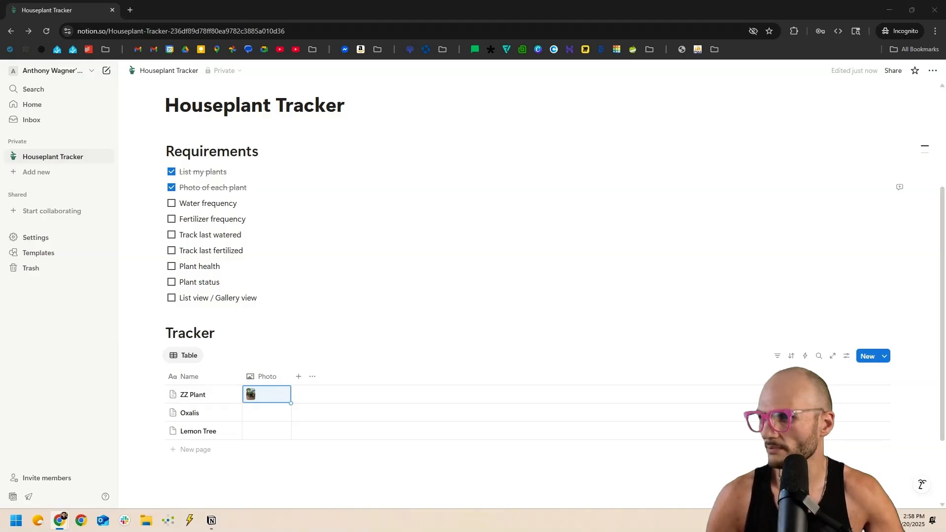
Copy the ZZ plant Quick Reference Table for watering and fertilizing from the Perplexity answer.
drag(483, 6, 487, 9)
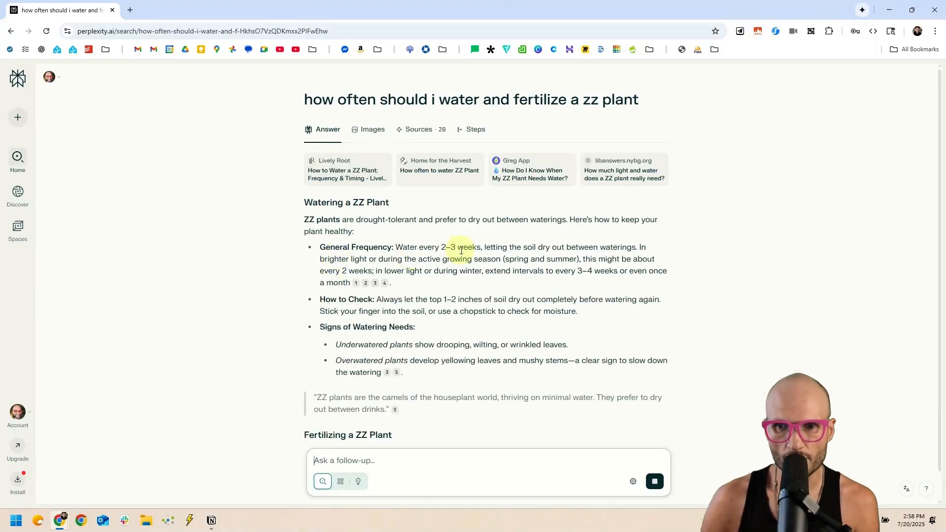
scroll(464, 249, down, 3)
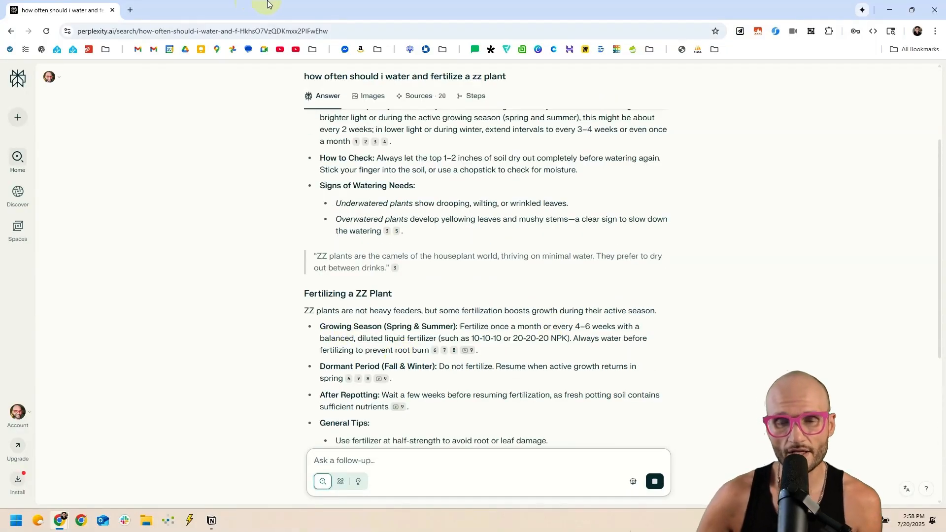
scroll(242, 222, down, 7)
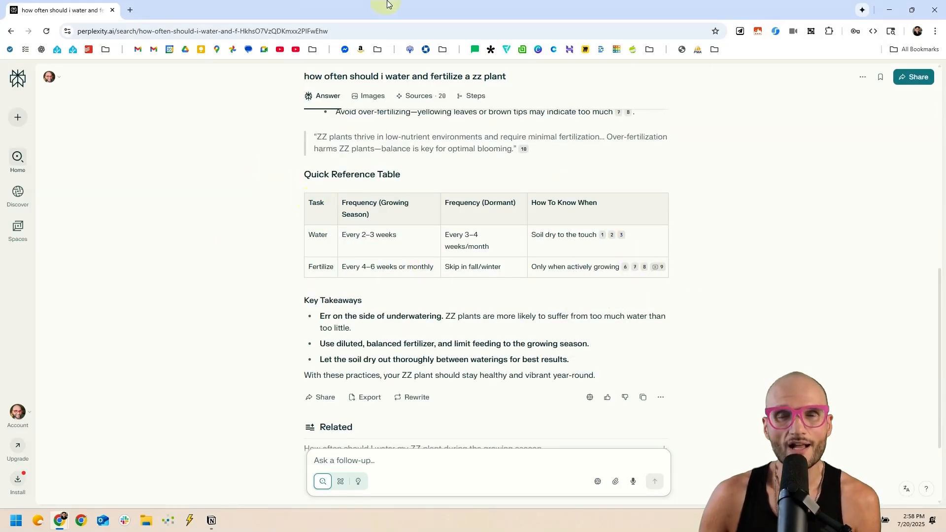
drag(386, 5, 540, 27)
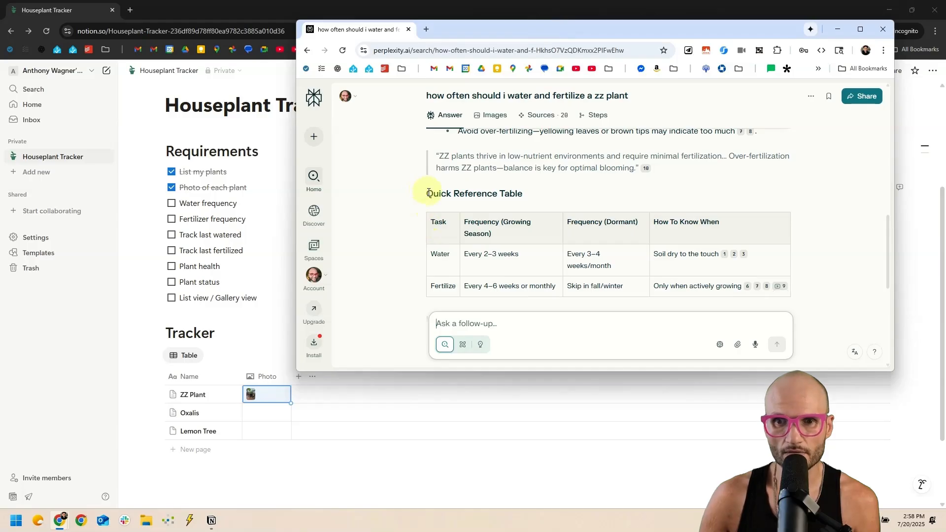
drag(428, 193, 813, 285)
key(ctrl+c)
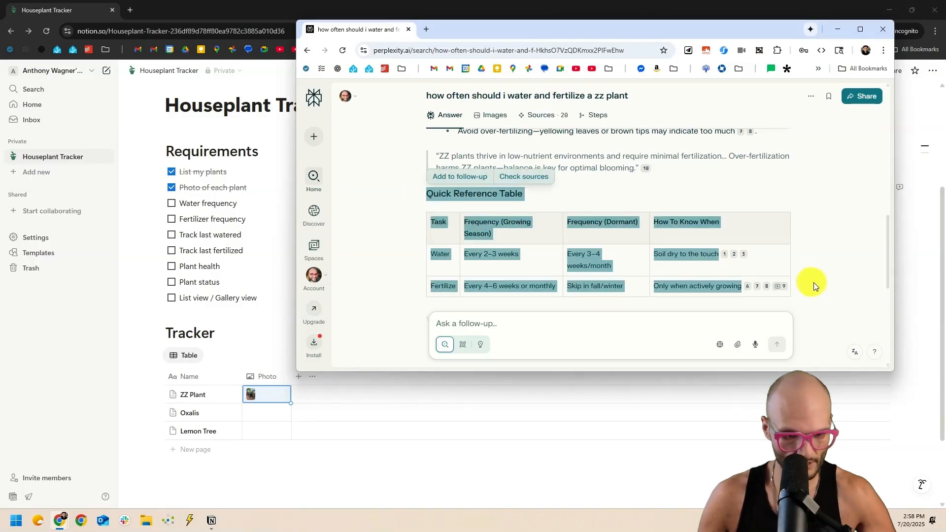
drag(483, 35, 945, 79)
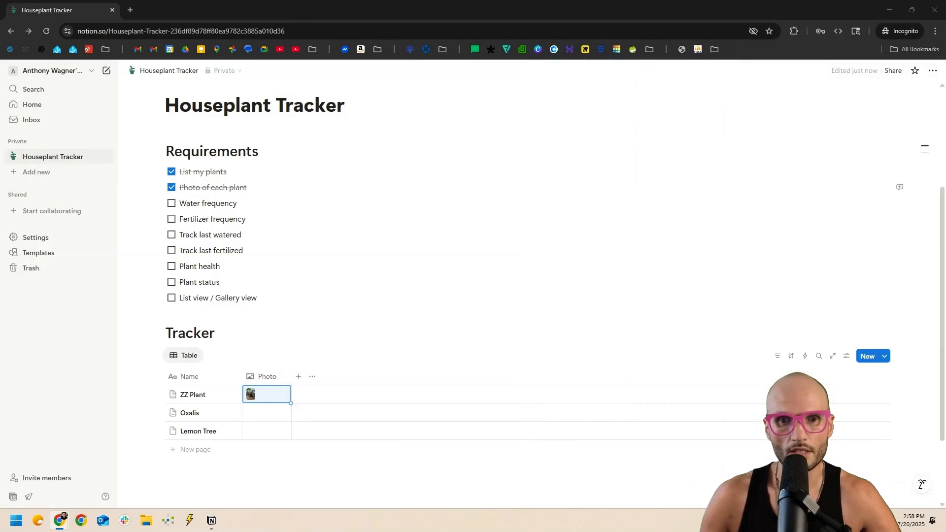
Open ZZ Plant as a page and replace its sample text line with the pasted reference table.
click(223, 395)
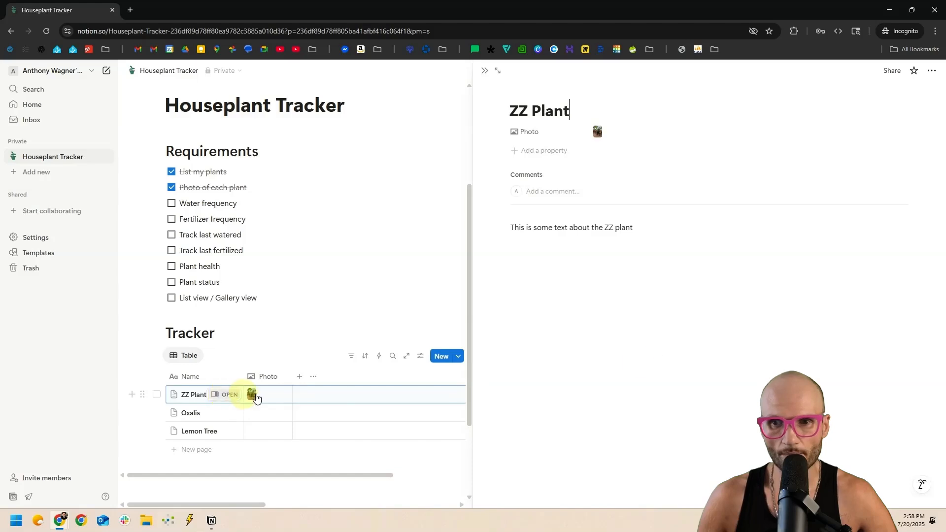
triple_click(543, 225)
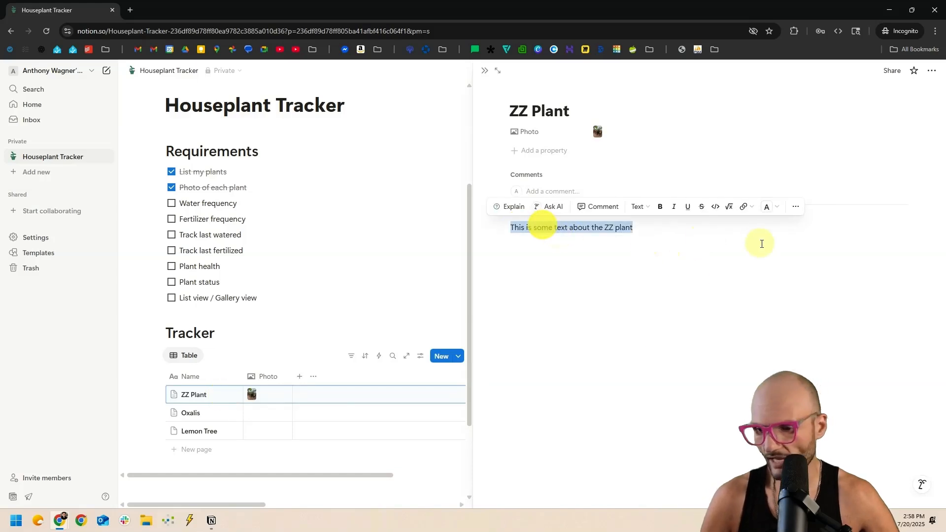
key(BackSpace)
key(ctrl+v)
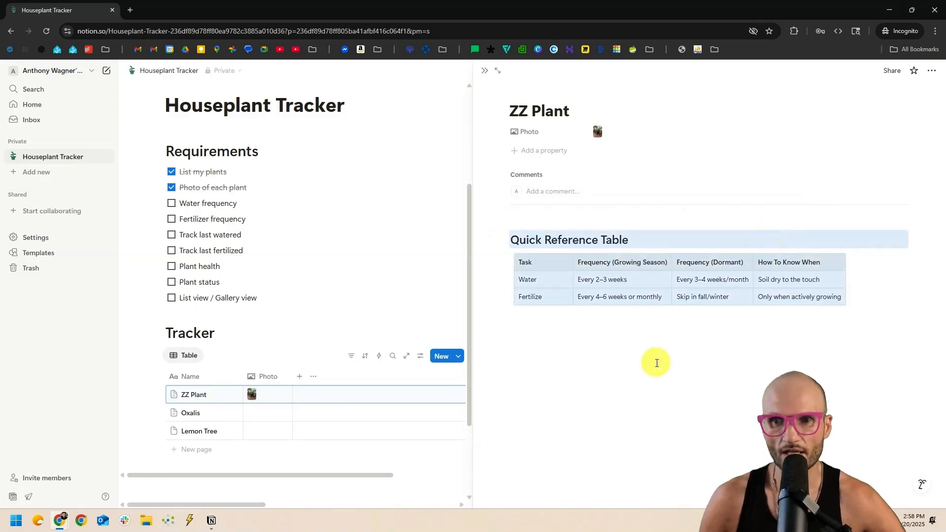
click(660, 362)
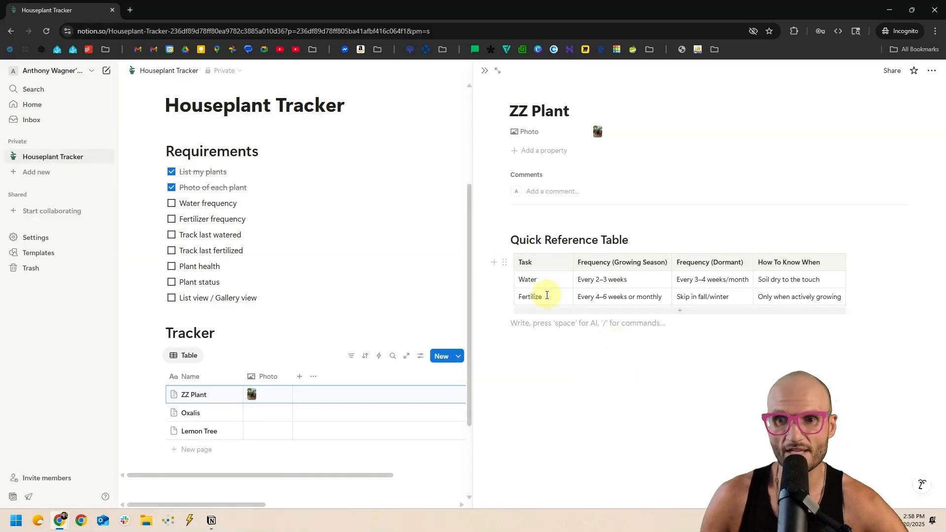
Undo the two extra rows and fifth column accidentally added to the pasted table.
click(524, 279)
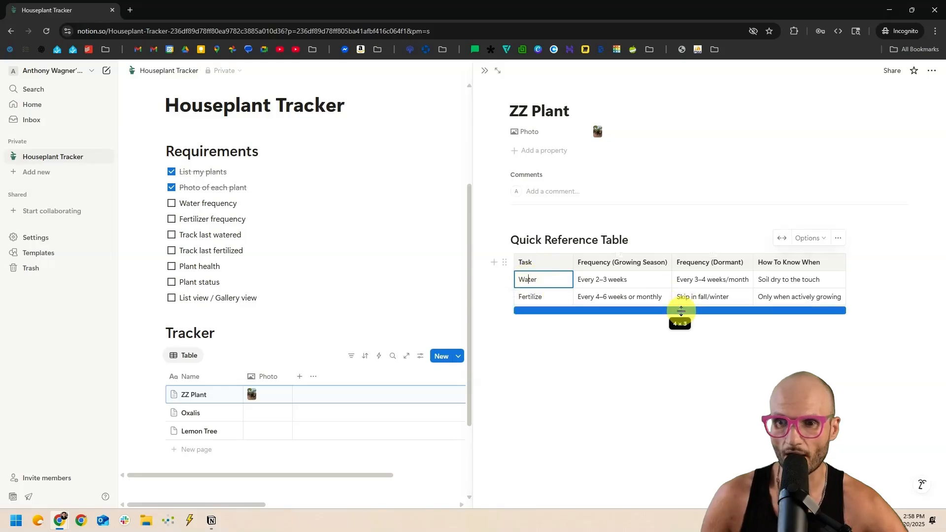
drag(681, 310, 672, 327)
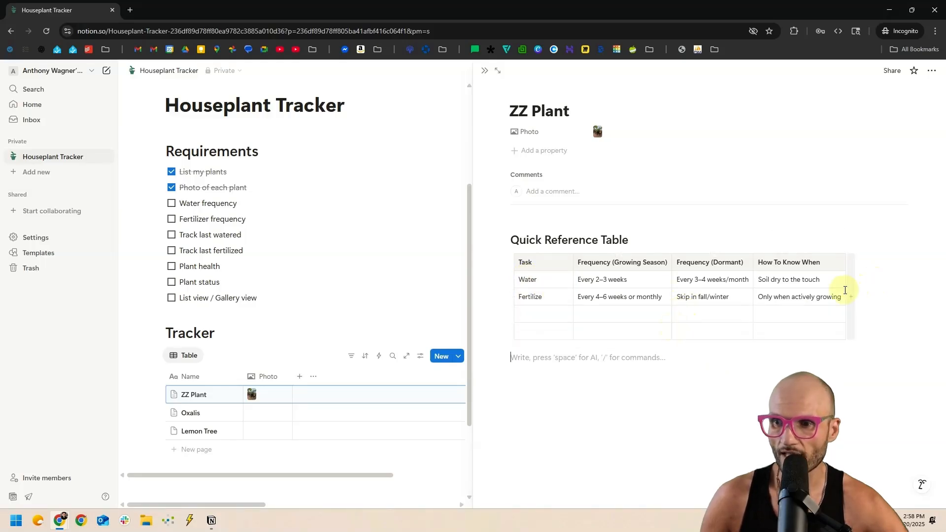
click(851, 291)
key(ctrl+z)
key(ctrl+z)
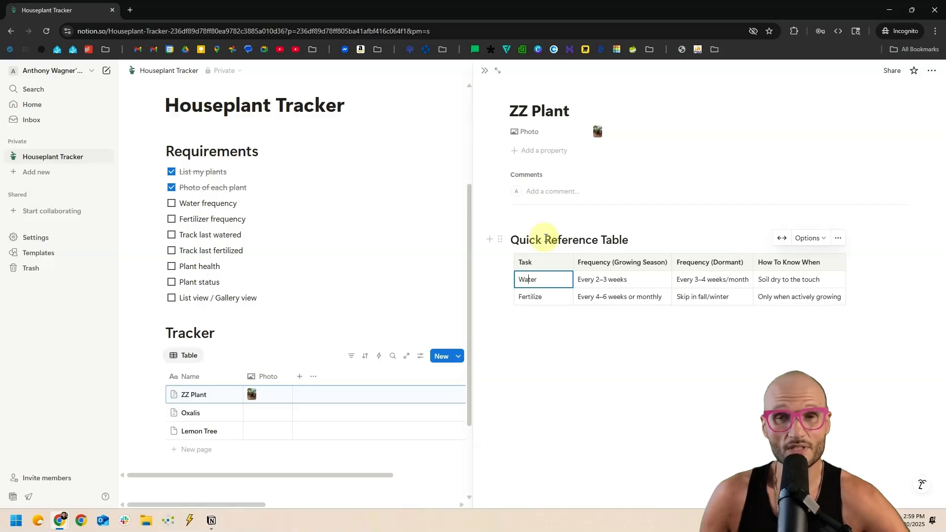
Delete the Quick Reference Table heading above the table and close the ZZ Plant page.
triple_click(554, 239)
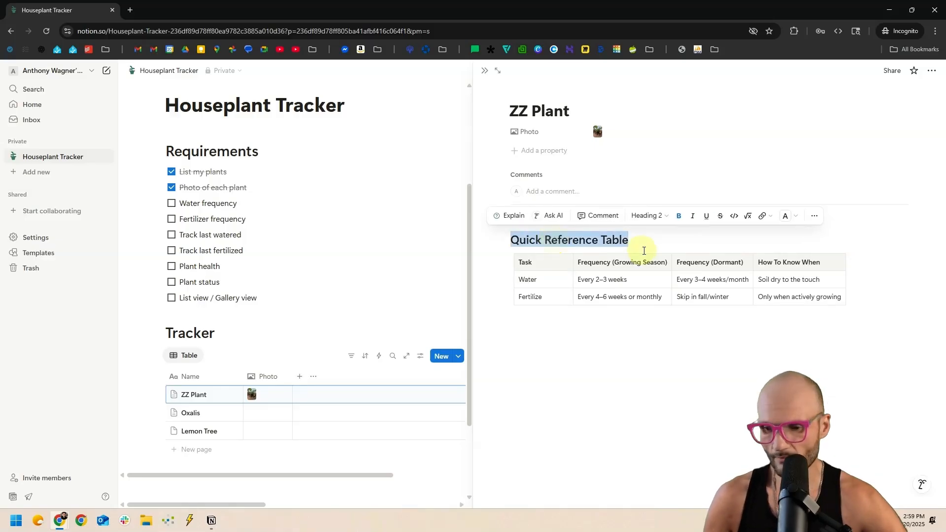
key(BackSpace)
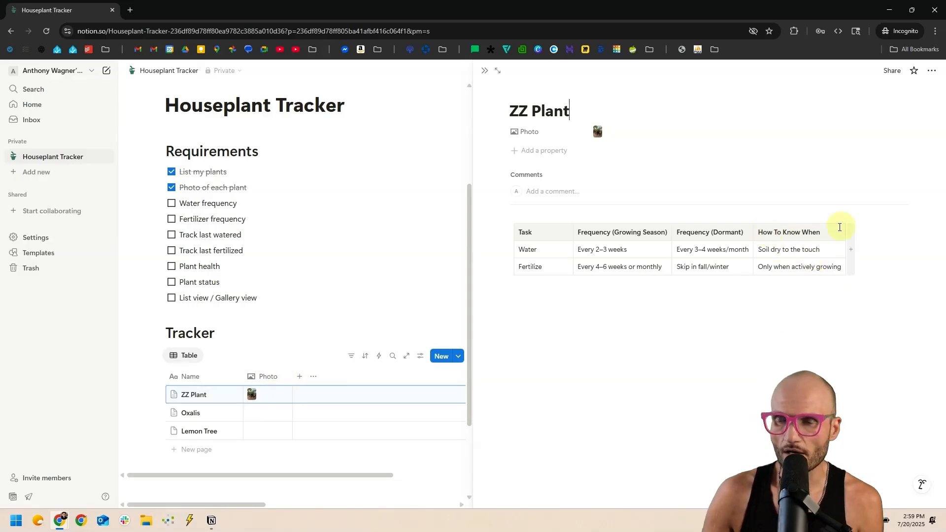
click(764, 250)
drag(764, 250, 831, 249)
click(830, 248)
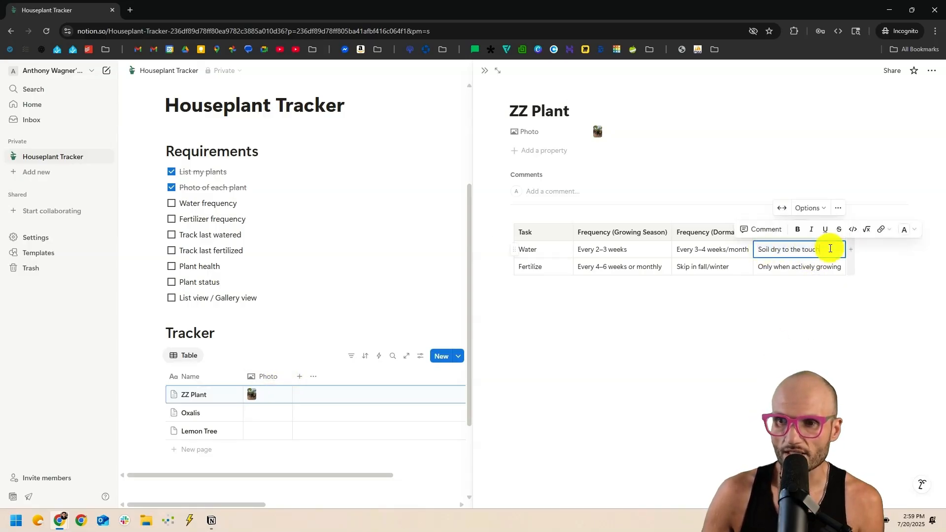
drag(759, 267, 829, 266)
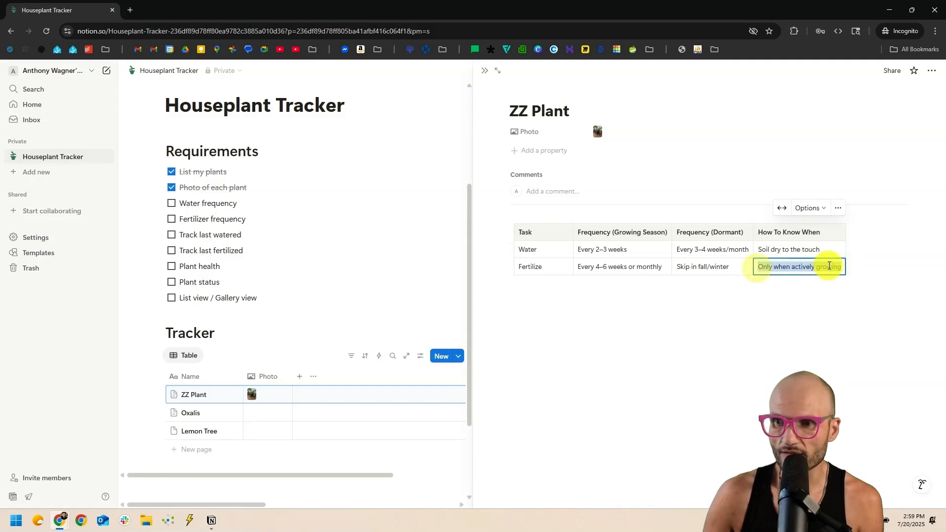
click(828, 267)
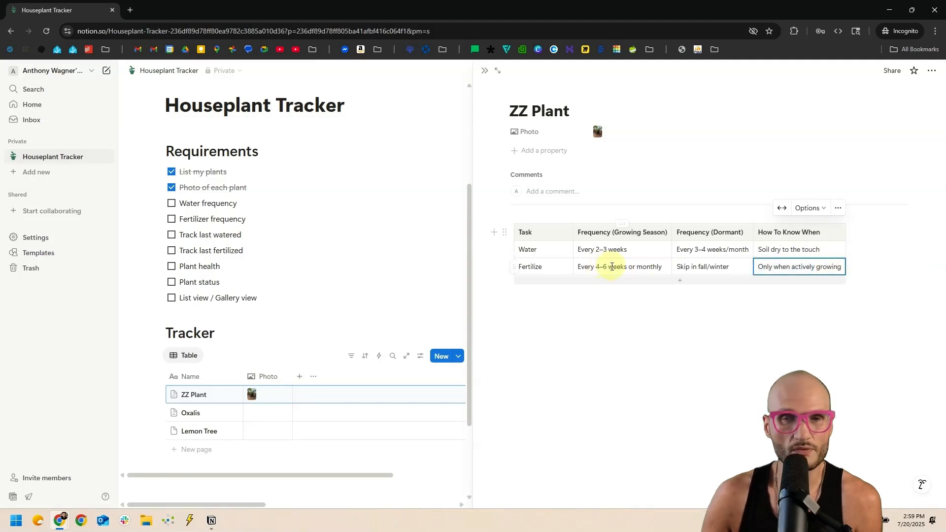
click(484, 70)
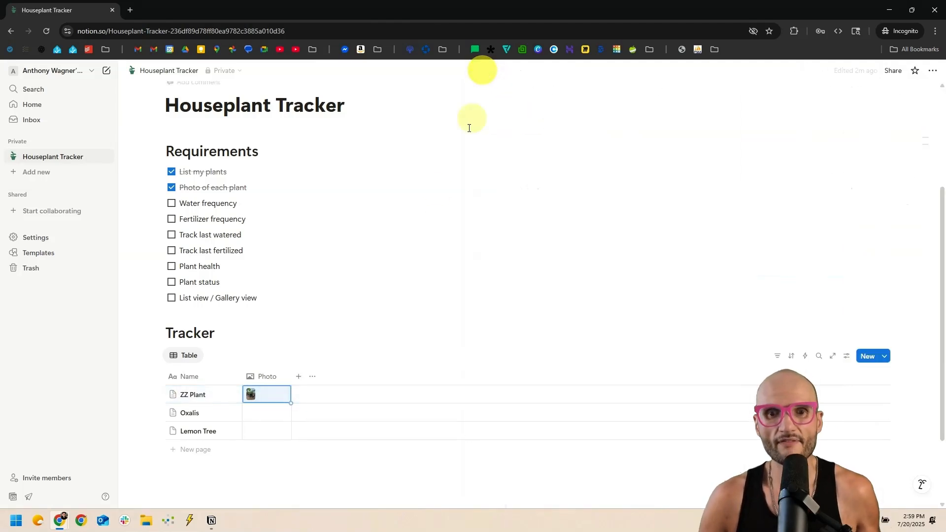
Add a 'Water Frequency' text column with a water-drop icon to the Tracker table.
click(298, 377)
click(345, 363)
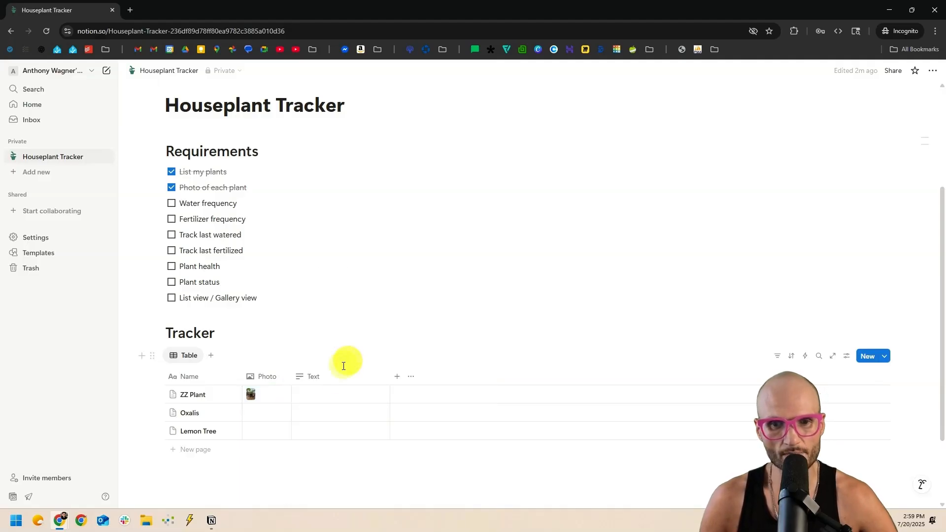
key(BackSpace)
text(Wat)
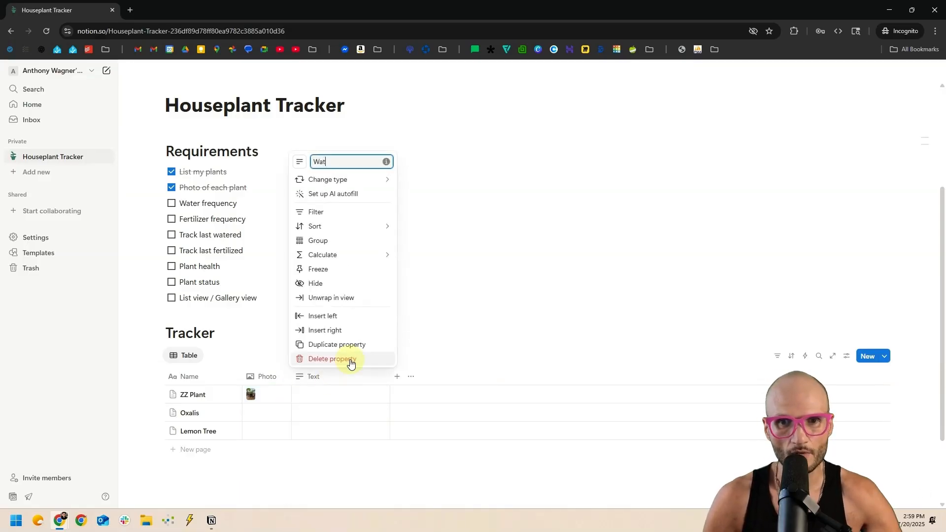
text(er Frequency)
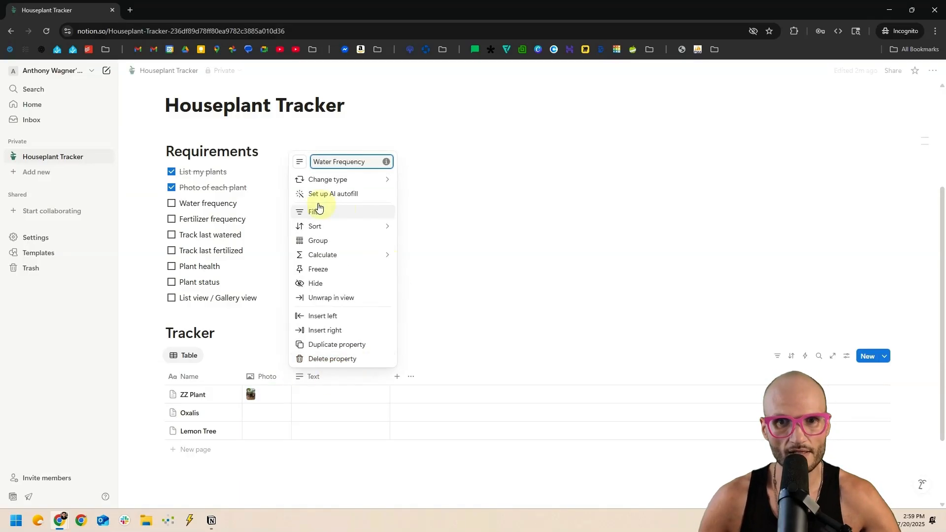
click(300, 163)
text(water)
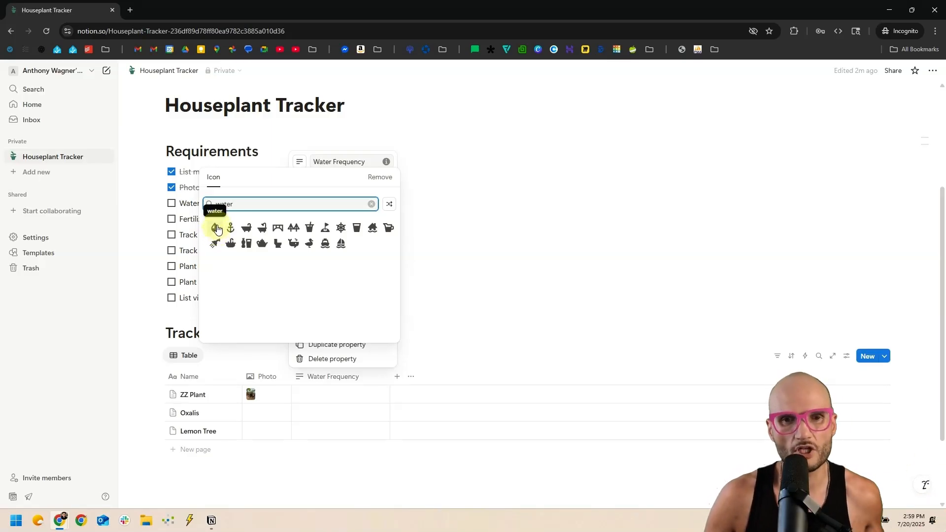
click(217, 229)
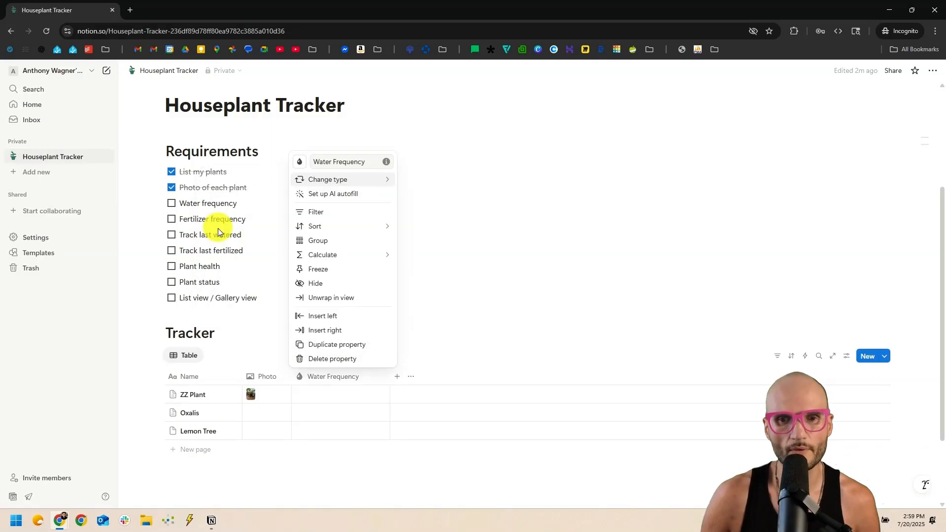
click(307, 382)
Duplicate it as 'Fertilizer Frequency' with a plant icon, then narrow the Water Frequency column.
click(330, 376)
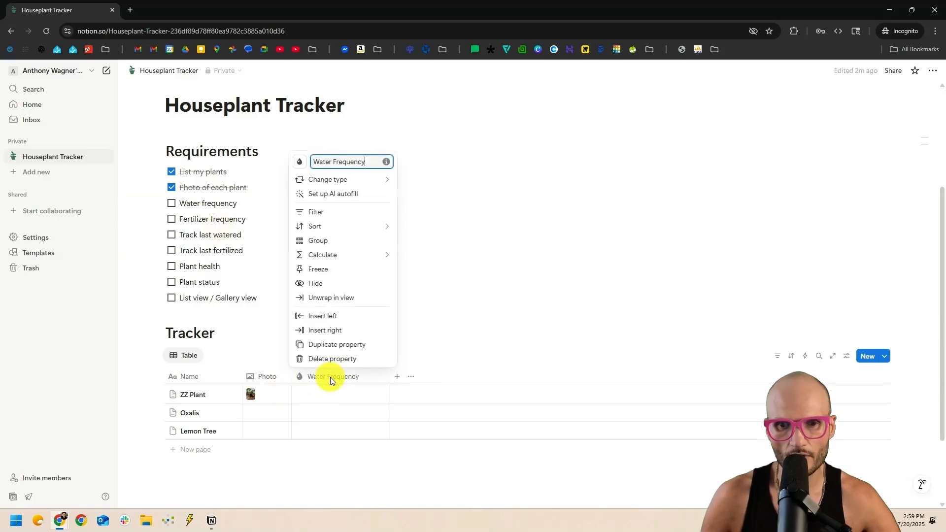
click(334, 344)
click(433, 377)
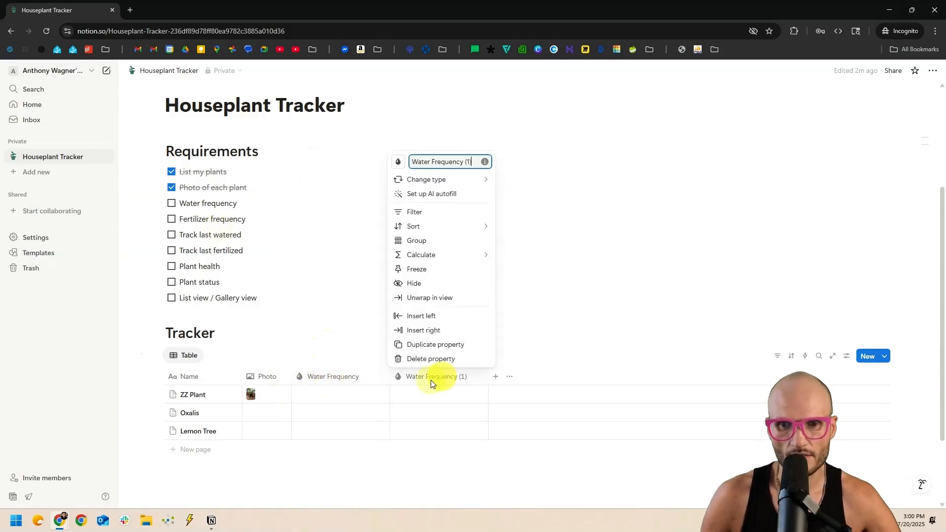
drag(416, 162, 597, 156)
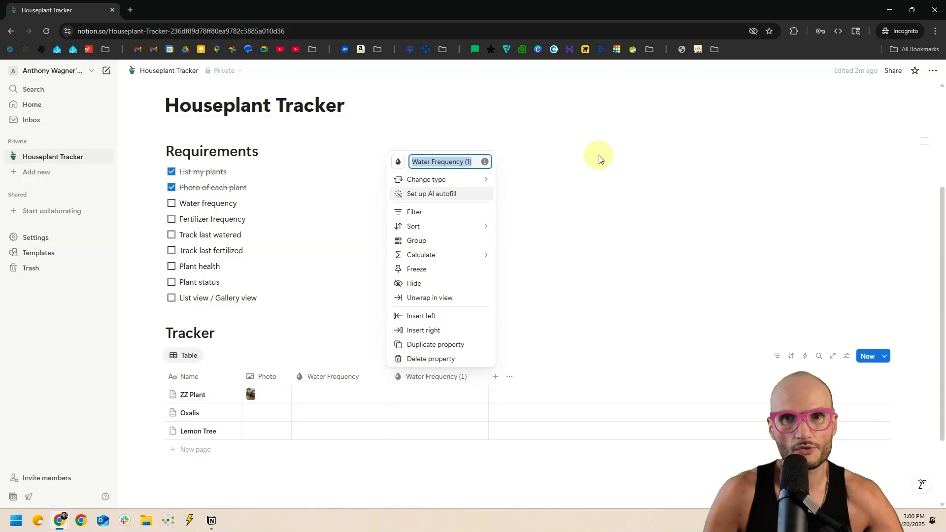
text(Fertilizer Frequency)
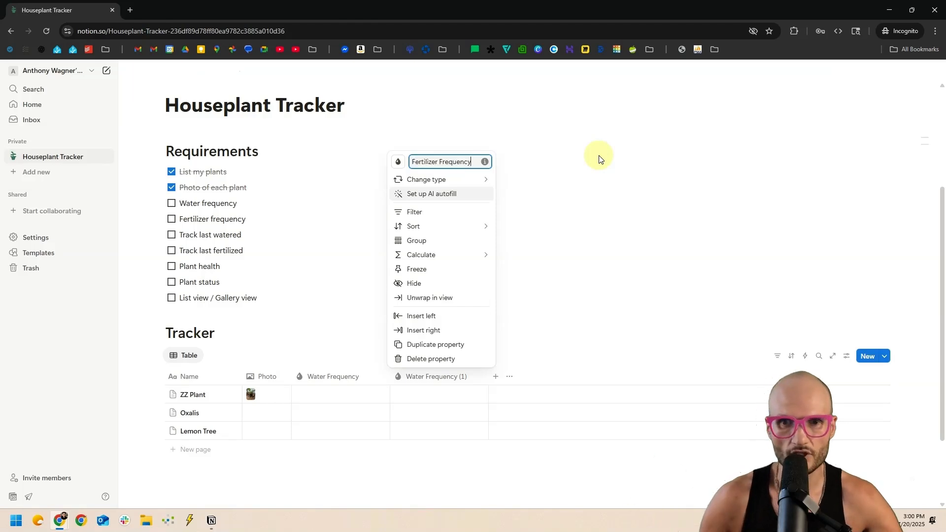
click(398, 162)
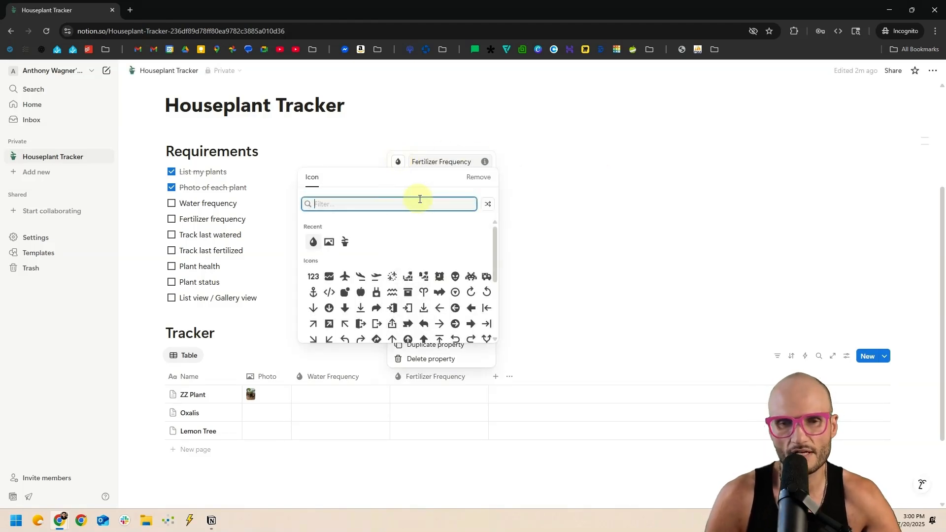
text(fertil)
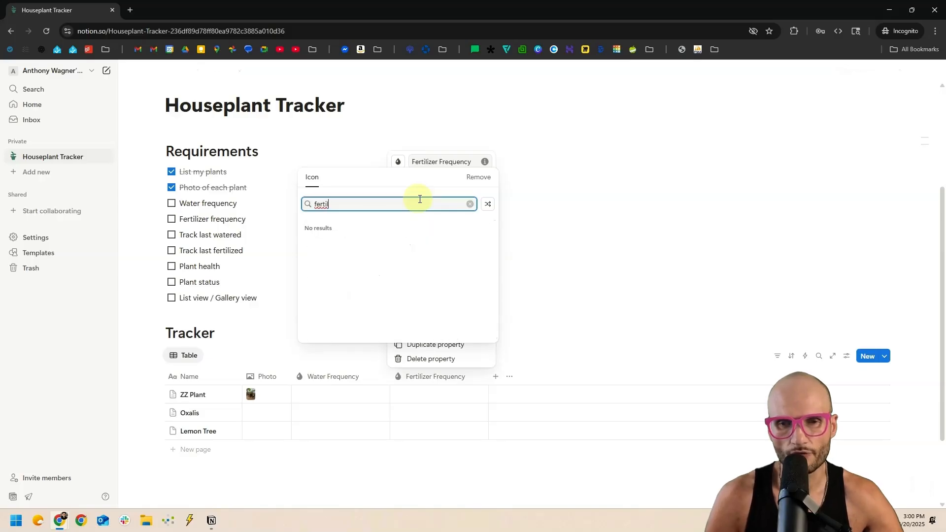
key(BackSpace)
key(BackSpace)
key(BackSpace)
key(BackSpace)
text(plant)
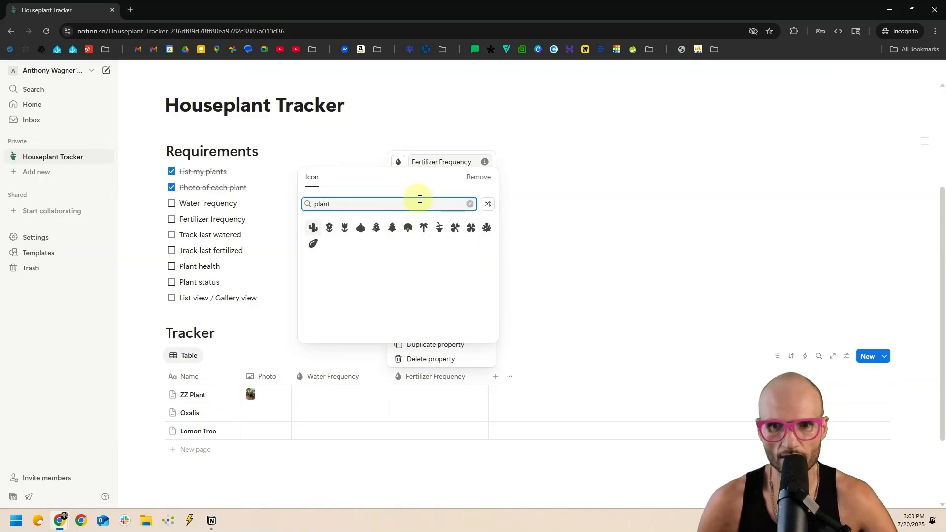
click(330, 229)
click(335, 241)
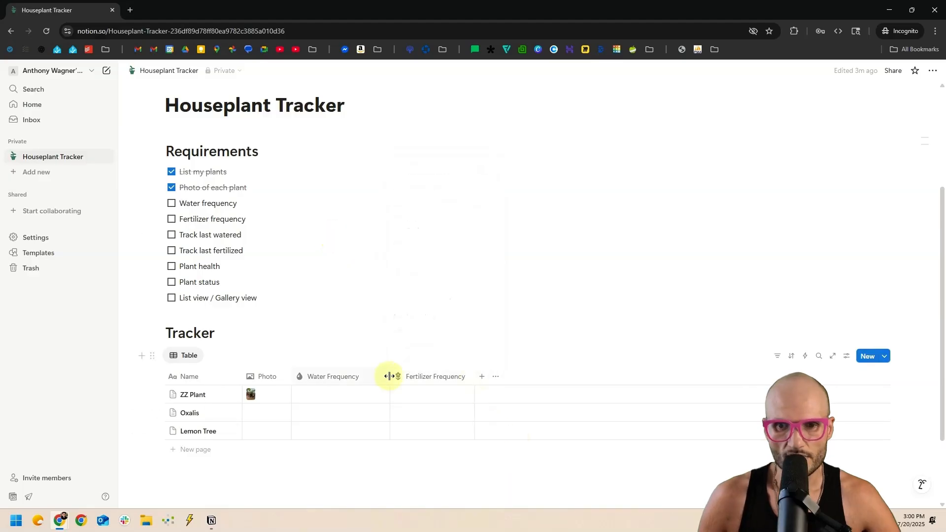
drag(391, 375, 385, 376)
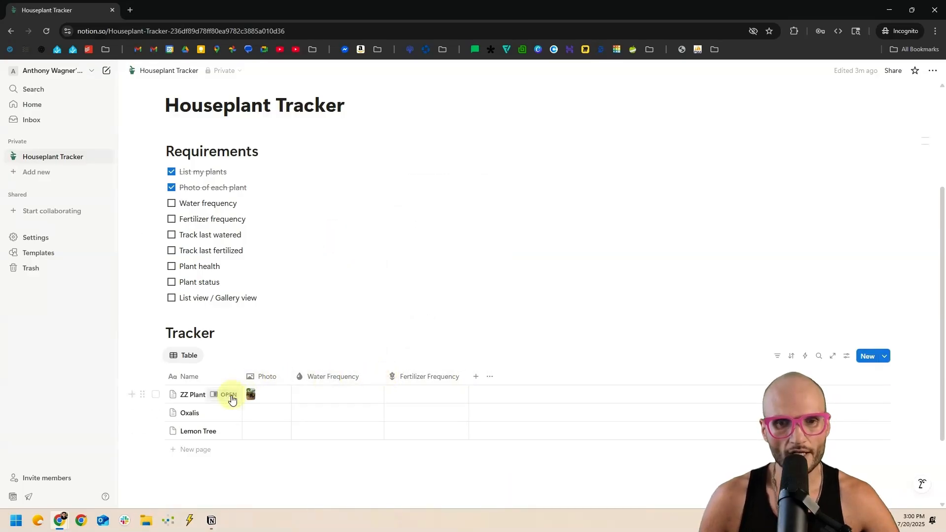
Paste ZZ Plant's watering guidance from its care table into its Water Frequency cell.
click(222, 395)
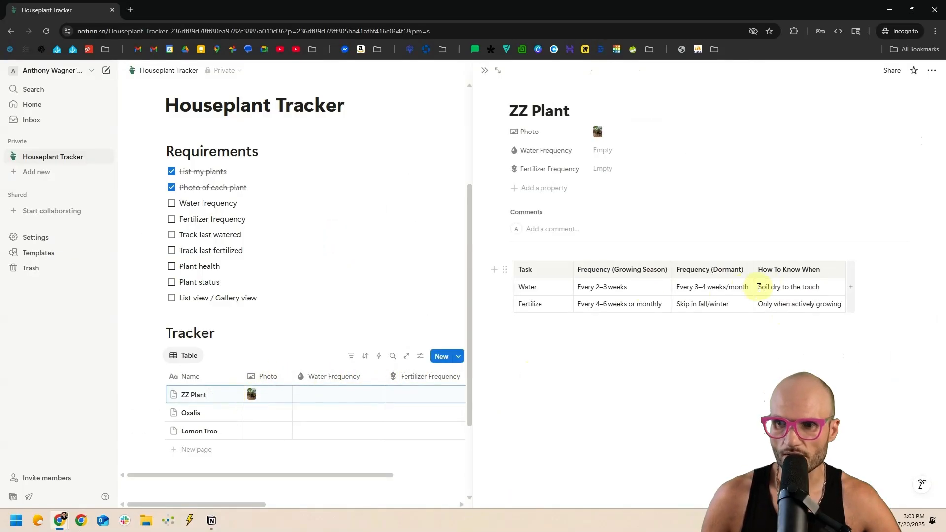
drag(761, 287, 836, 286)
key(ctrl+c)
click(338, 395)
key(ctrl+v)
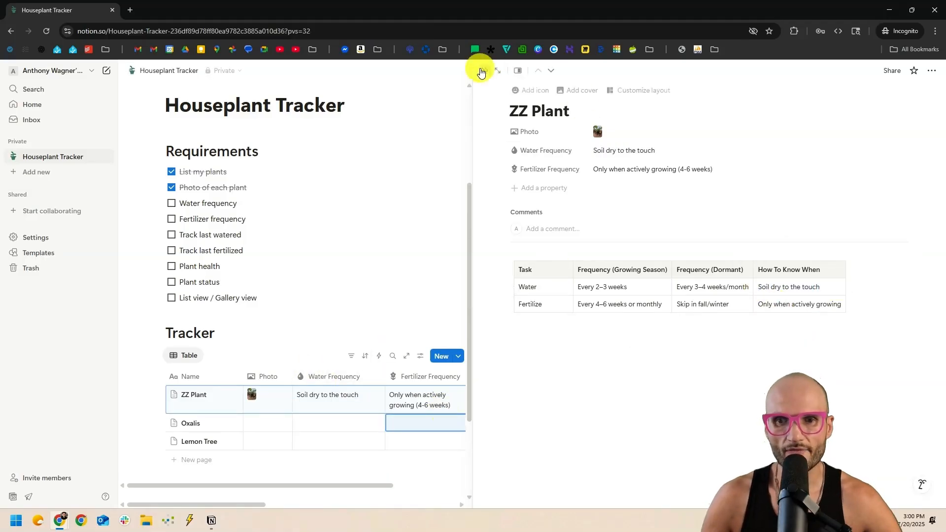
click(483, 71)
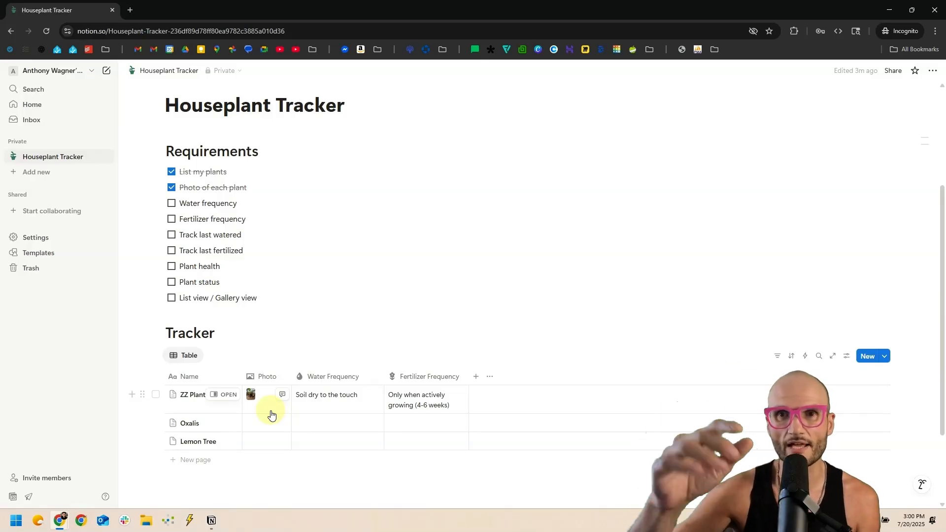
Recheck ZZ Plant's page, then narrow the Fertilizer Frequency and Water Frequency columns.
click(226, 394)
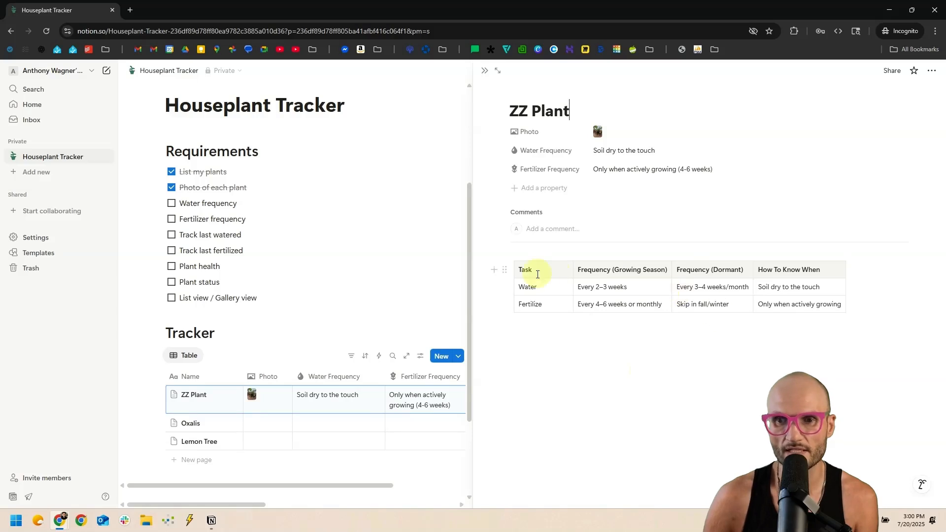
click(484, 75)
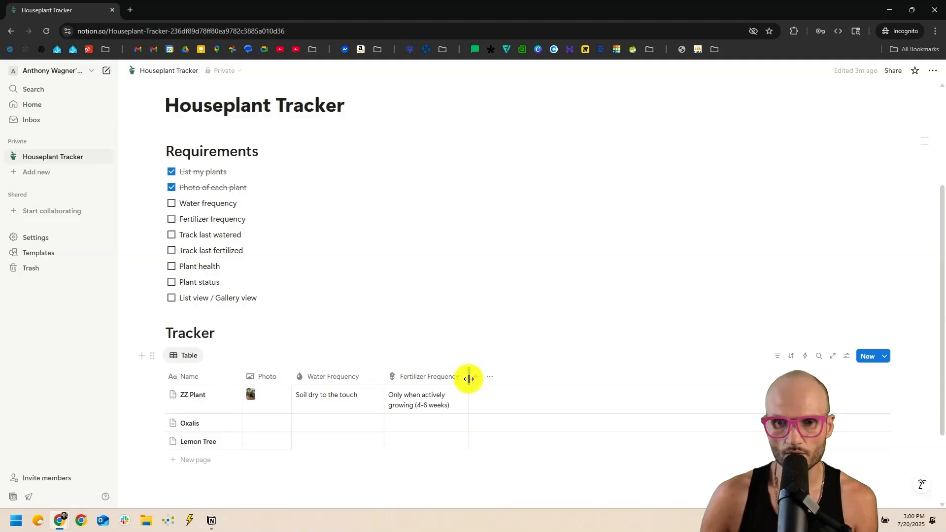
mouse_move(468, 378)
mouse_down()
mouse_move(431, 384)
mouse_move(586, 380)
mouse_move(454, 378)
mouse_move(466, 377)
mouse_up()
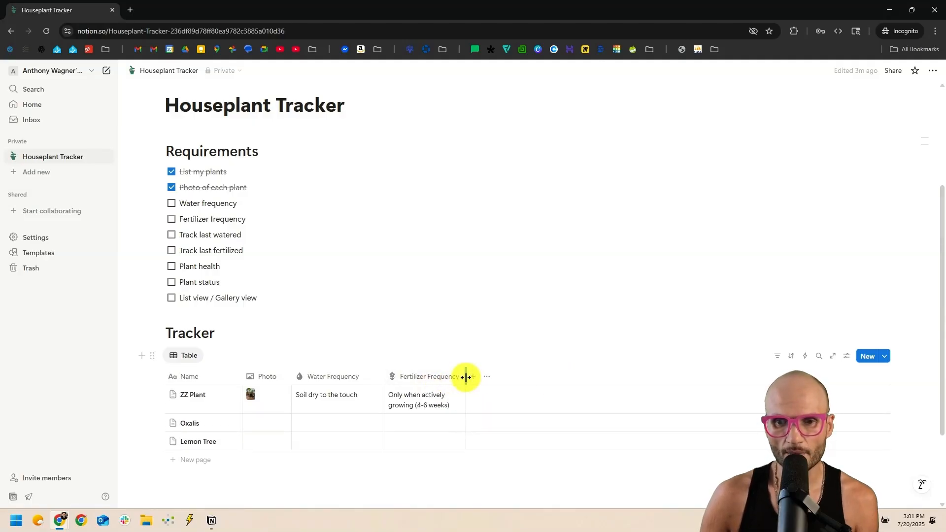
drag(384, 376, 374, 376)
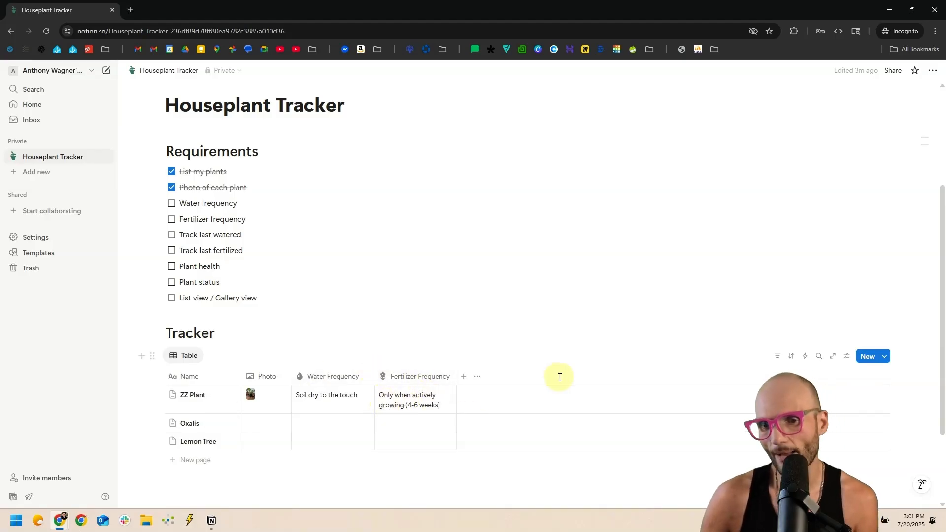
Unwrap Fertilizer Frequency text onto one line, check ZZ Plant's full value, and tick the Fertilizer frequency requirement.
click(400, 375)
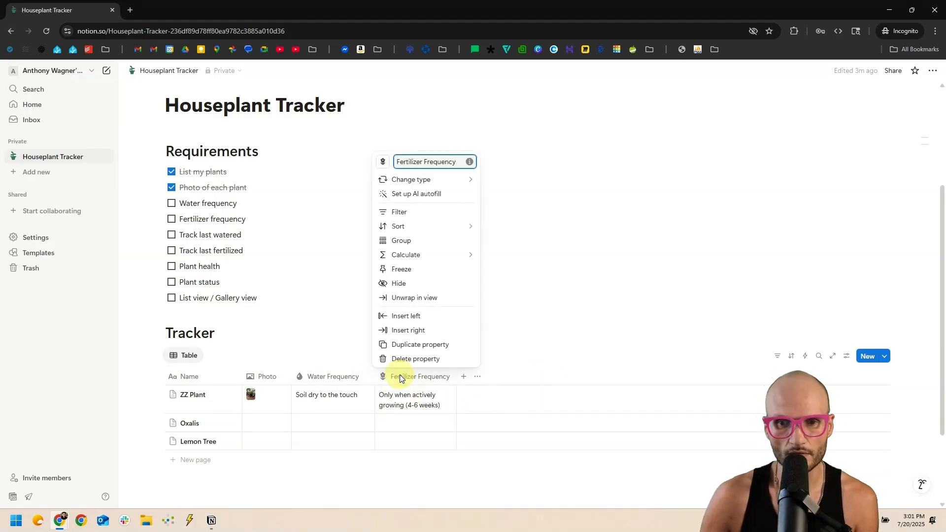
click(400, 376)
click(401, 378)
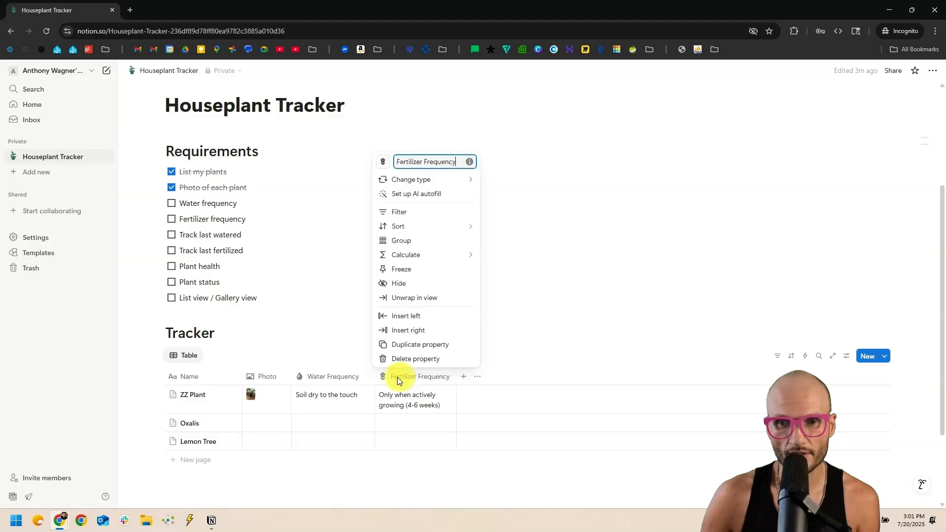
click(420, 298)
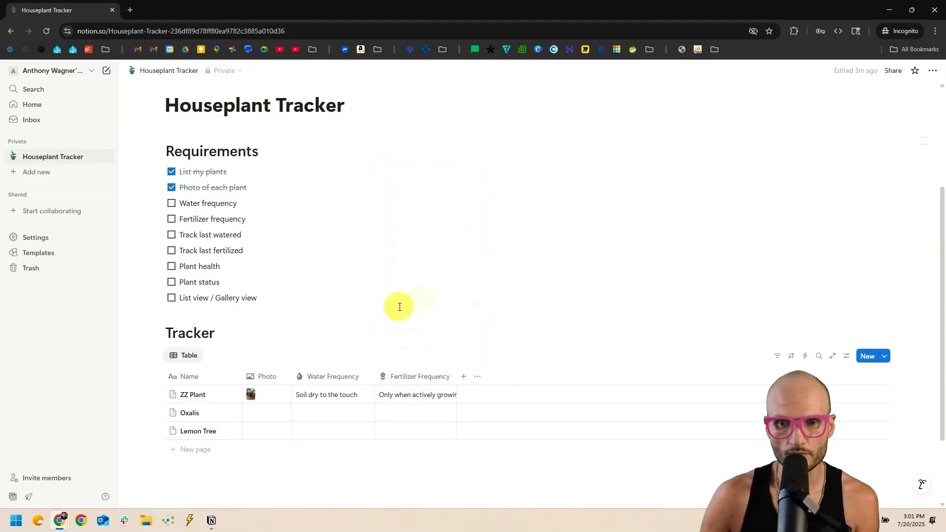
click(389, 397)
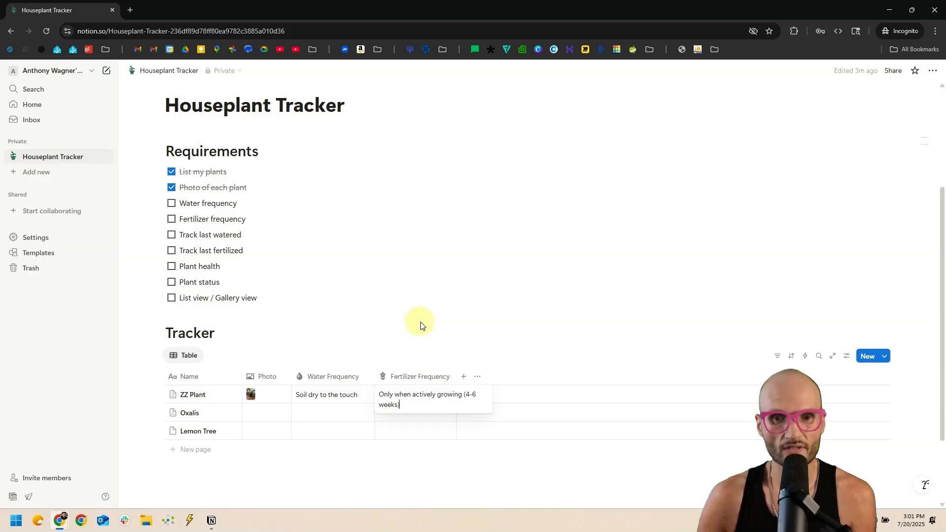
key(Escape)
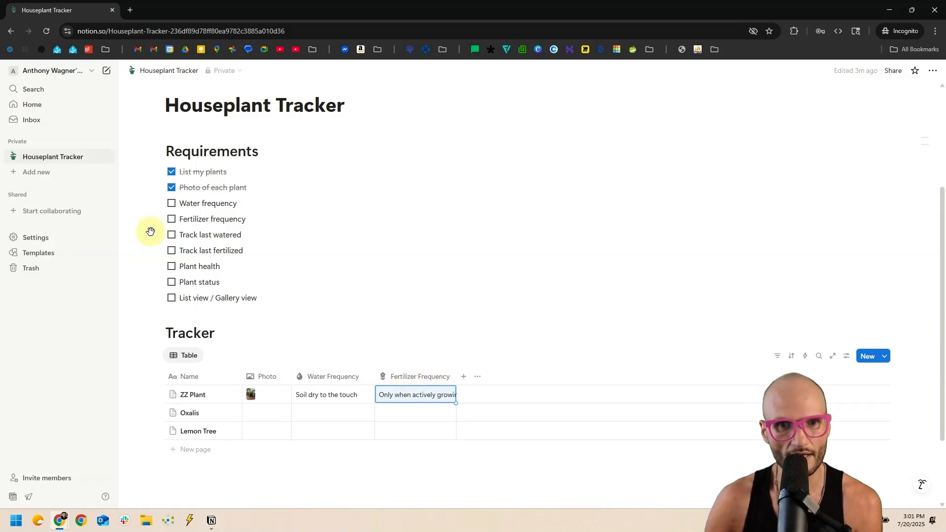
click(172, 218)
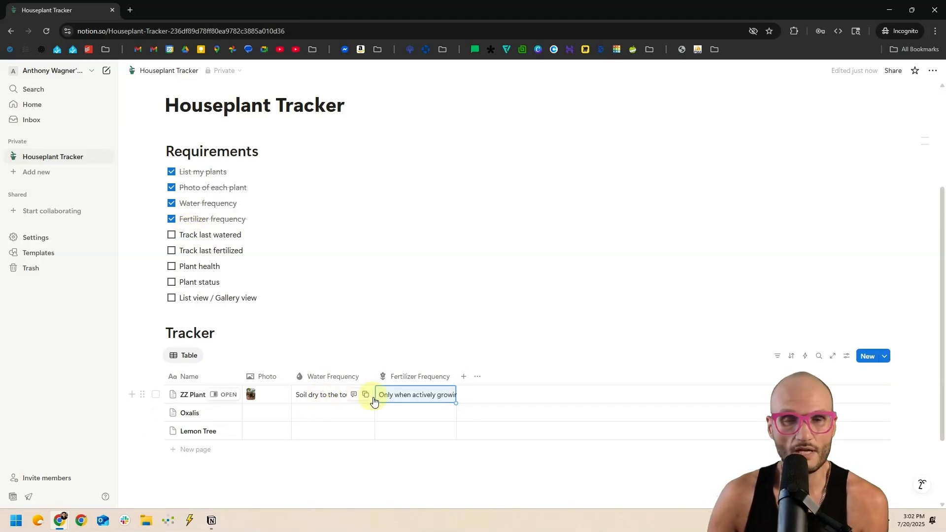
Add a 'Last Watered' date column with a water-drop icon.
click(463, 376)
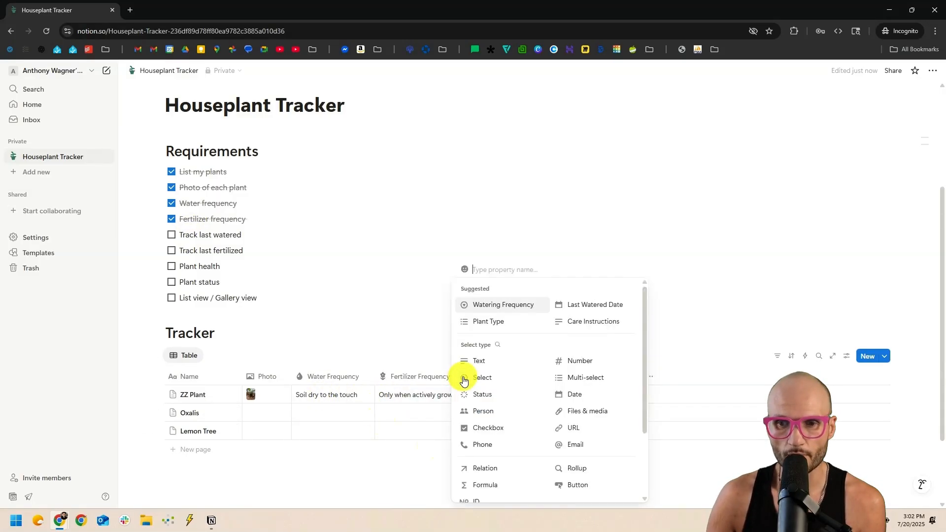
click(574, 393)
text(Last Watered)
click(465, 161)
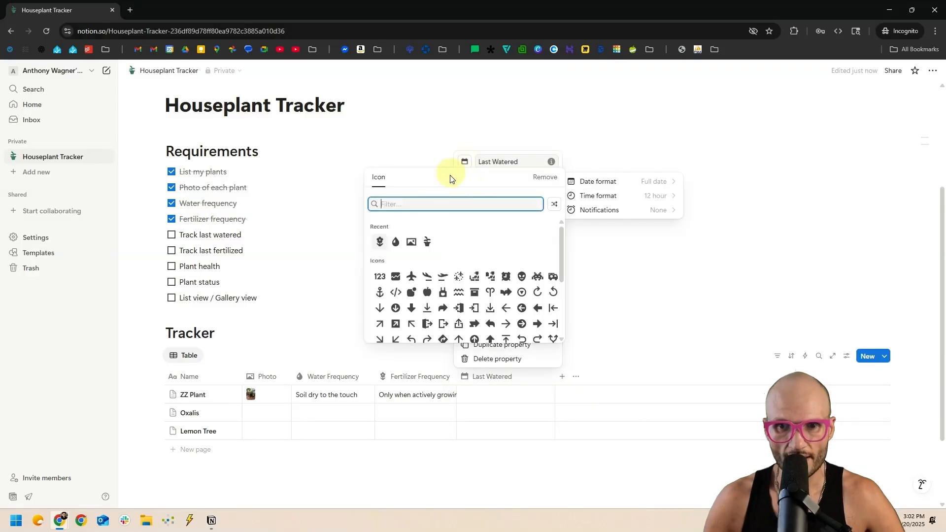
click(396, 242)
key(Escape)
Duplicate it as 'Last Fertilized' with a plant icon, then narrow the Last Watered column.
click(492, 381)
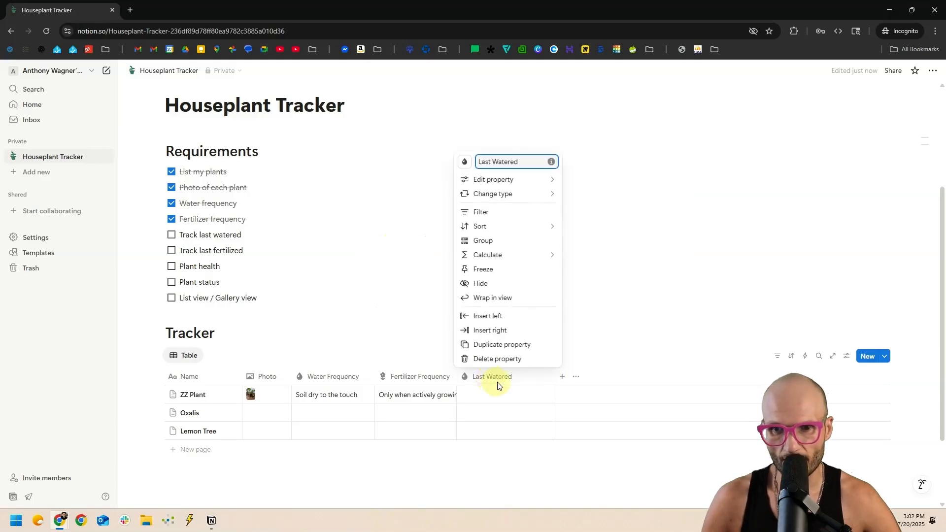
click(542, 345)
text(Last Fertilized)
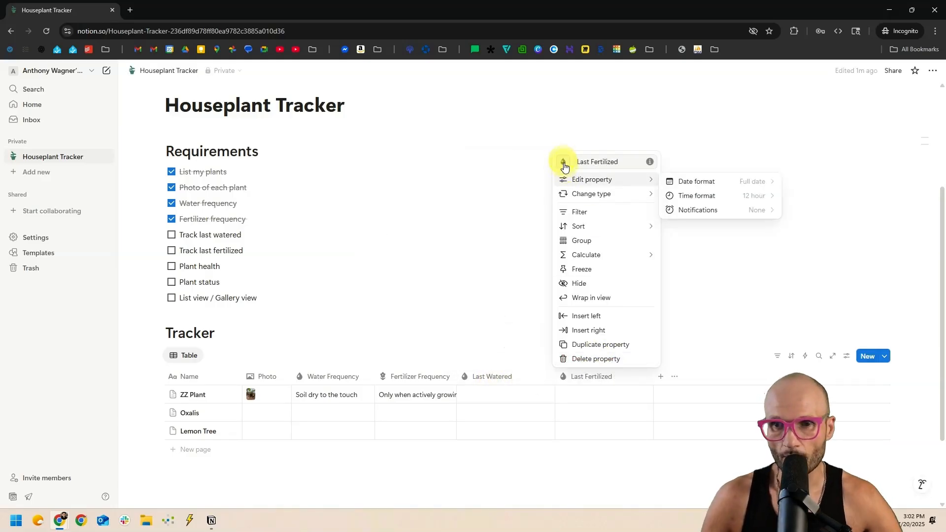
click(563, 161)
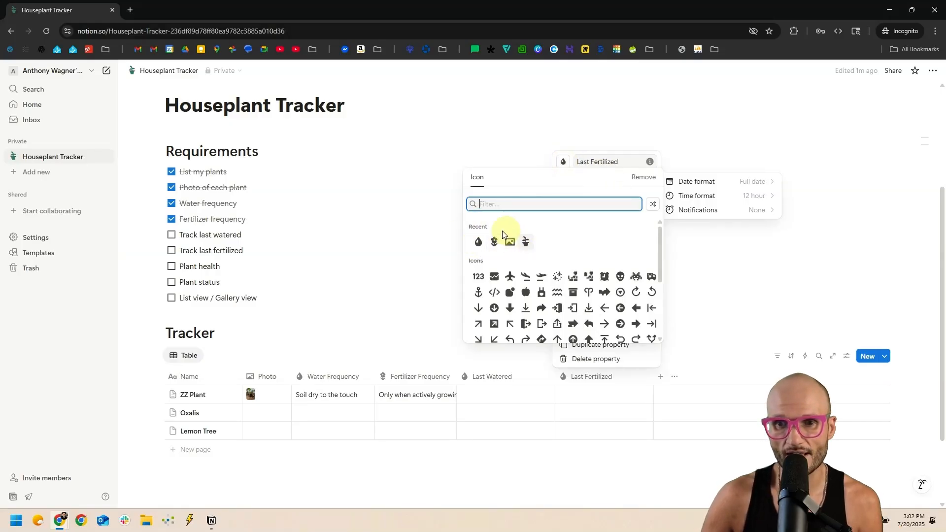
click(494, 242)
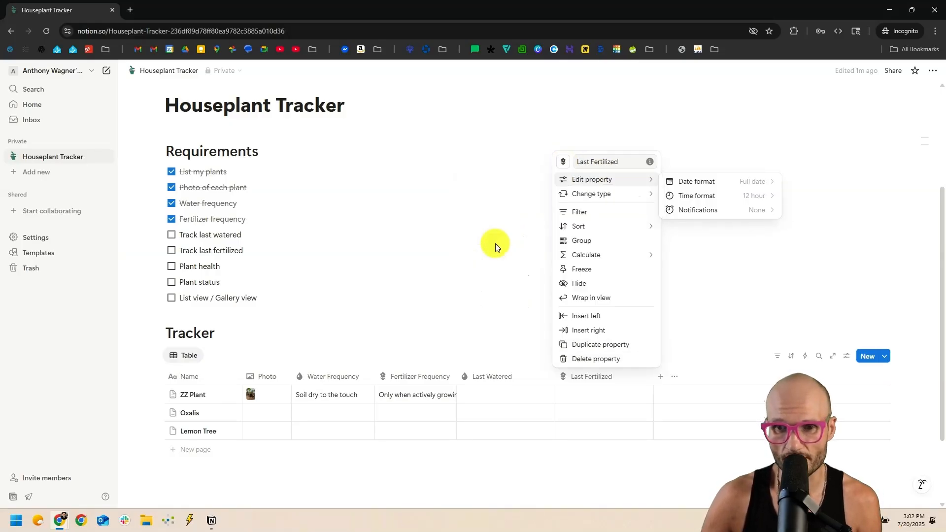
key(Escape)
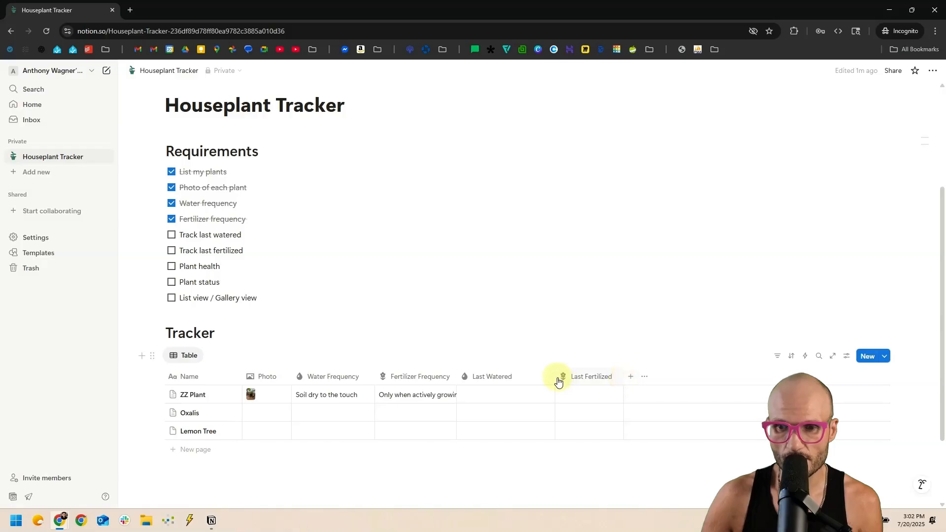
drag(554, 378, 523, 377)
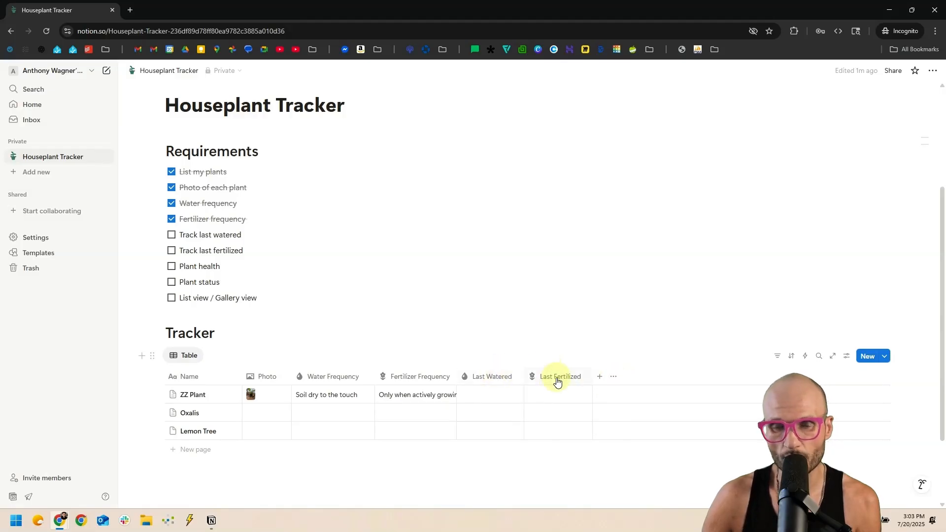
Browse ZZ Plant's Last Watered date picker, its months, date format and reminder options.
click(318, 394)
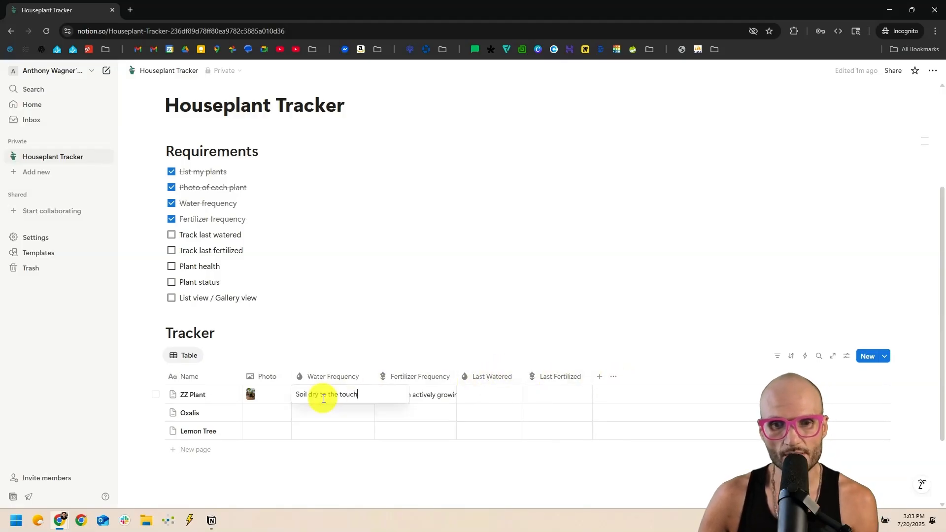
key(Escape)
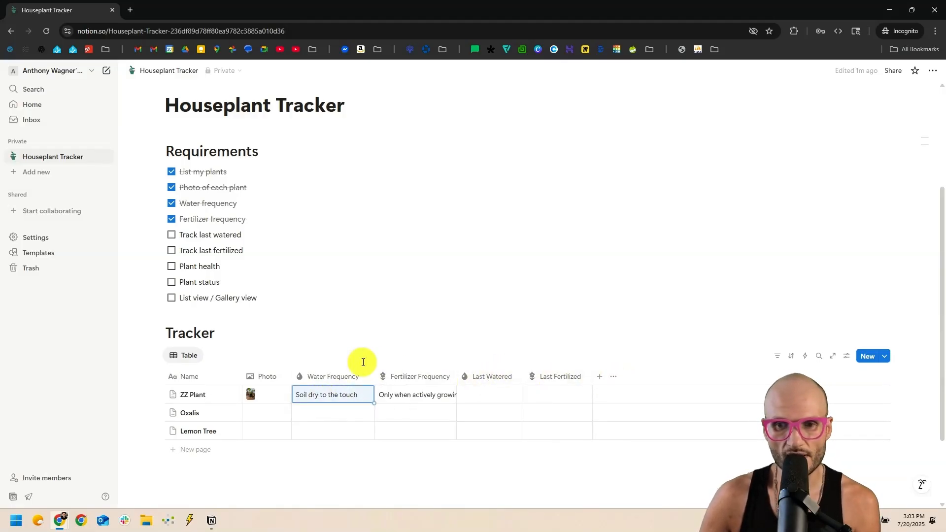
click(482, 396)
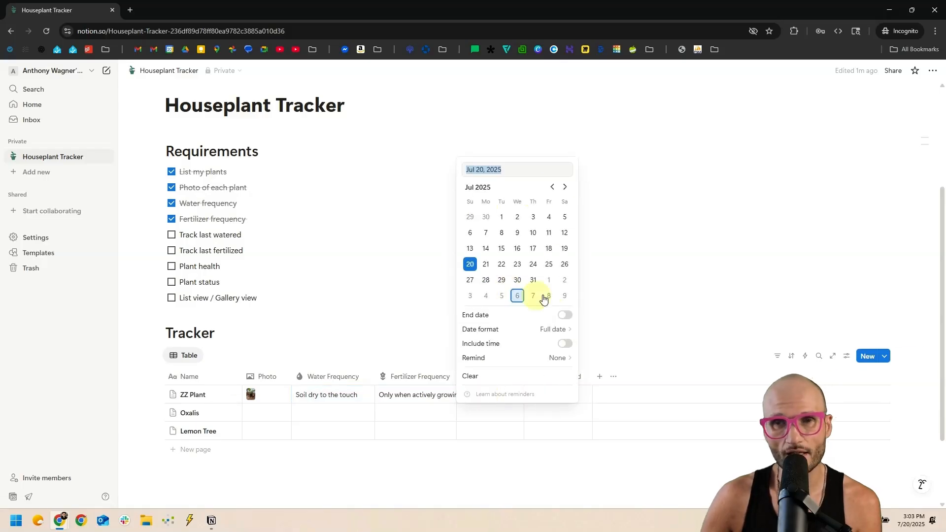
click(553, 187)
click(552, 188)
click(565, 187)
click(565, 187)
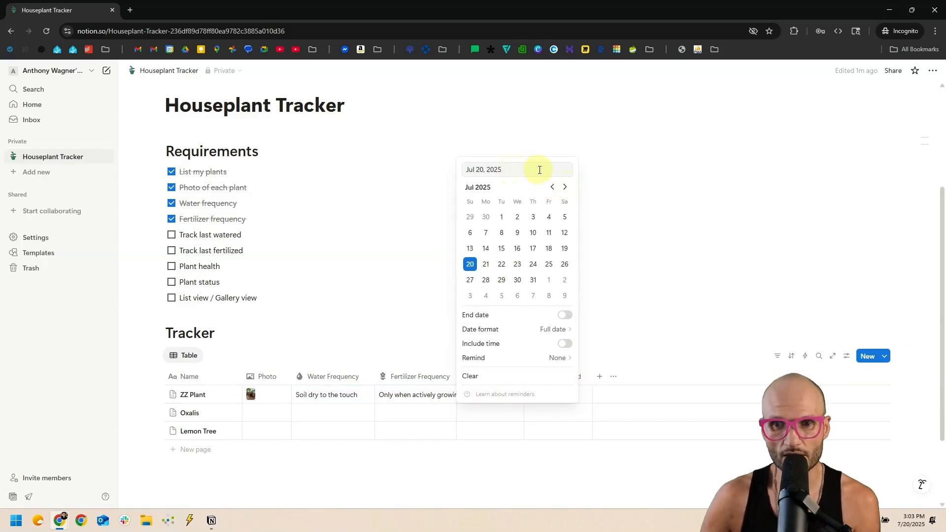
click(552, 330)
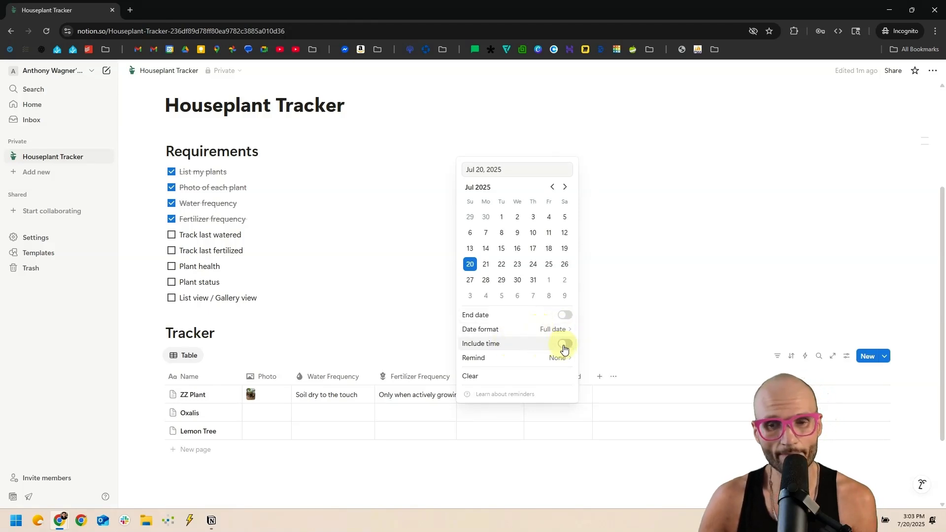
click(506, 360)
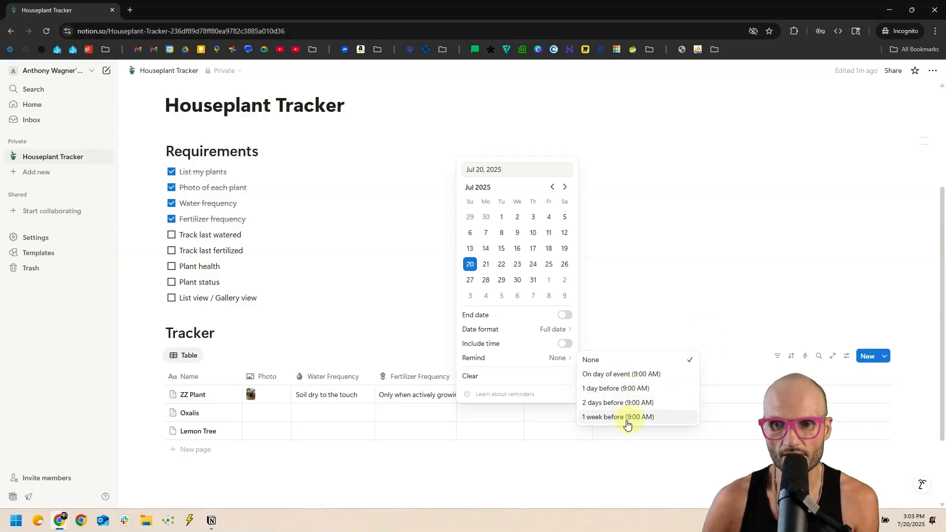
key(Escape)
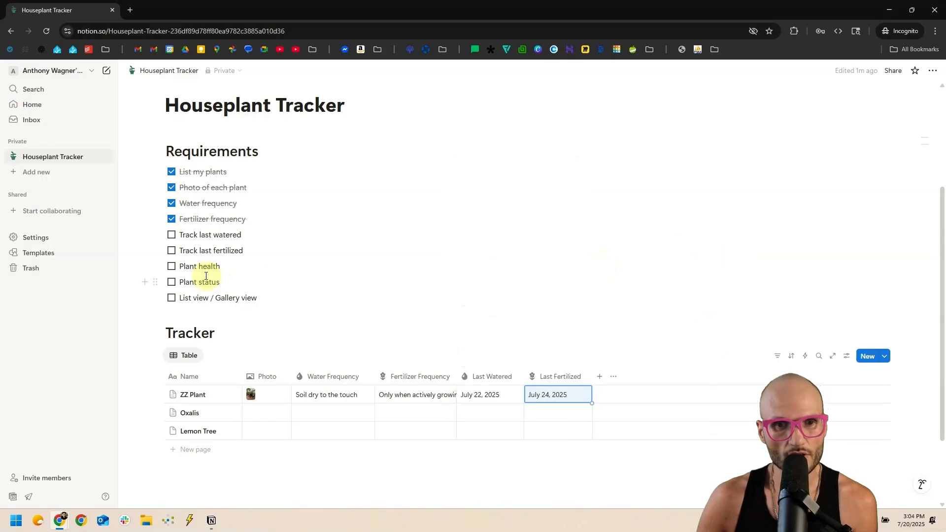
Tick off Track last watered and Track last fertilized, then reopen and close ZZ Plant's Last Watered date.
click(172, 250)
click(171, 234)
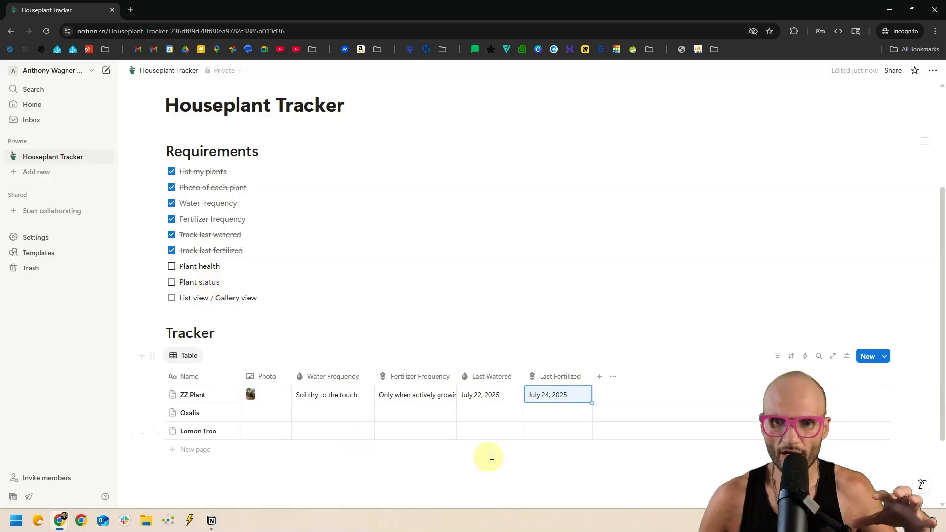
click(478, 399)
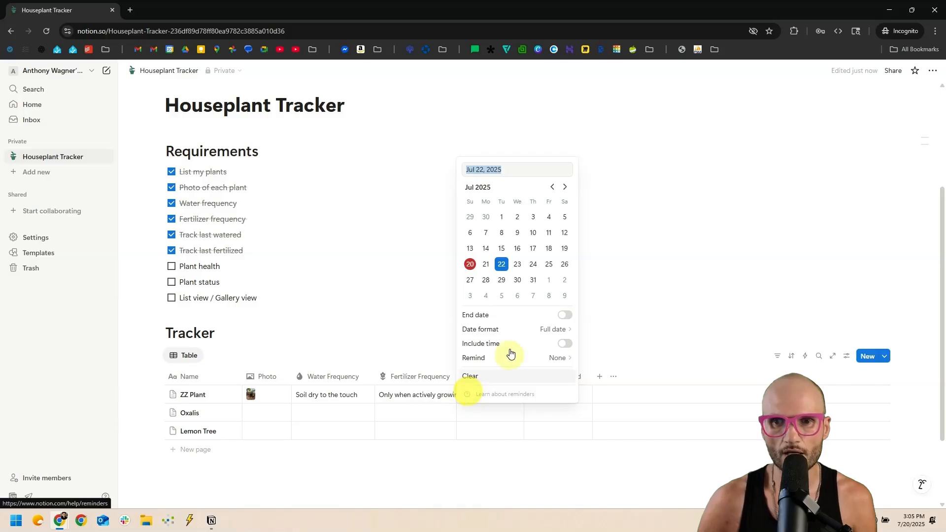
click(681, 246)
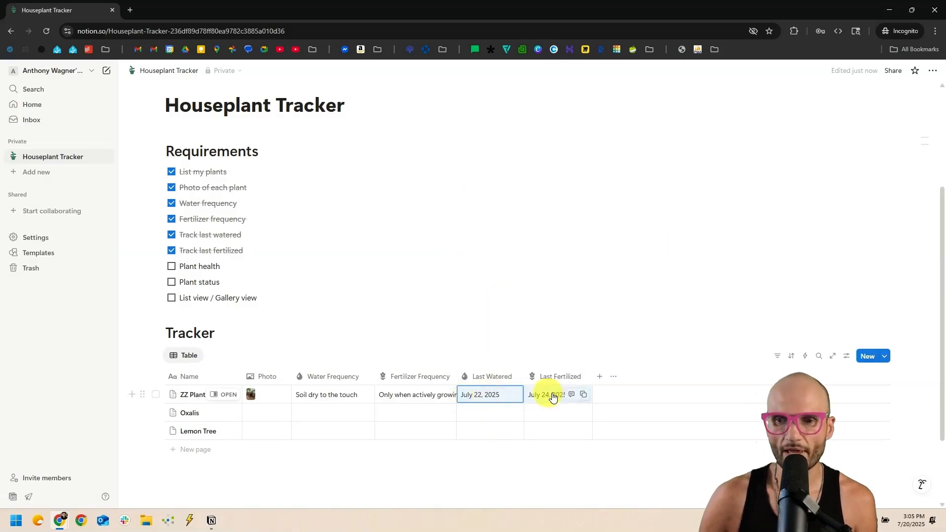
click(531, 330)
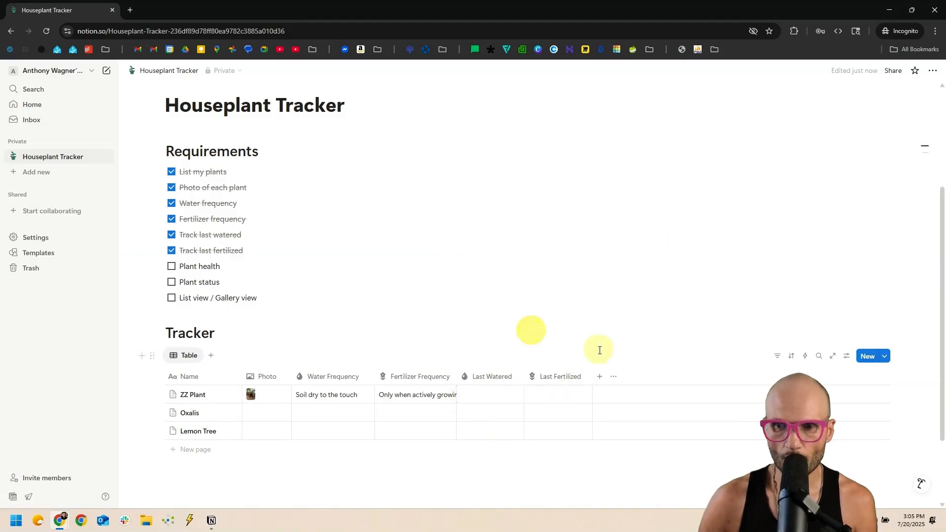
Add a 'Watered' button column with a water-drop icon, try it on ZZ Plant, and narrow it.
click(601, 380)
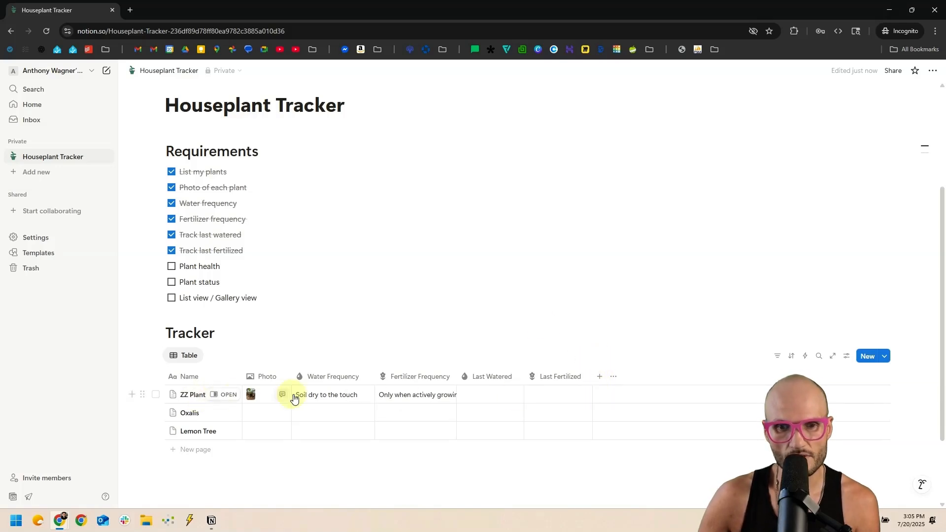
click(599, 382)
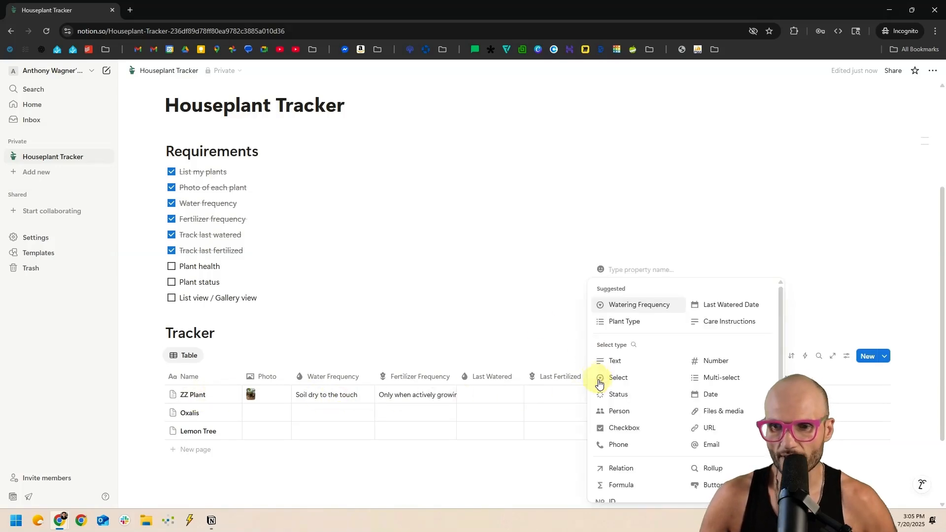
scroll(677, 377, down, 2)
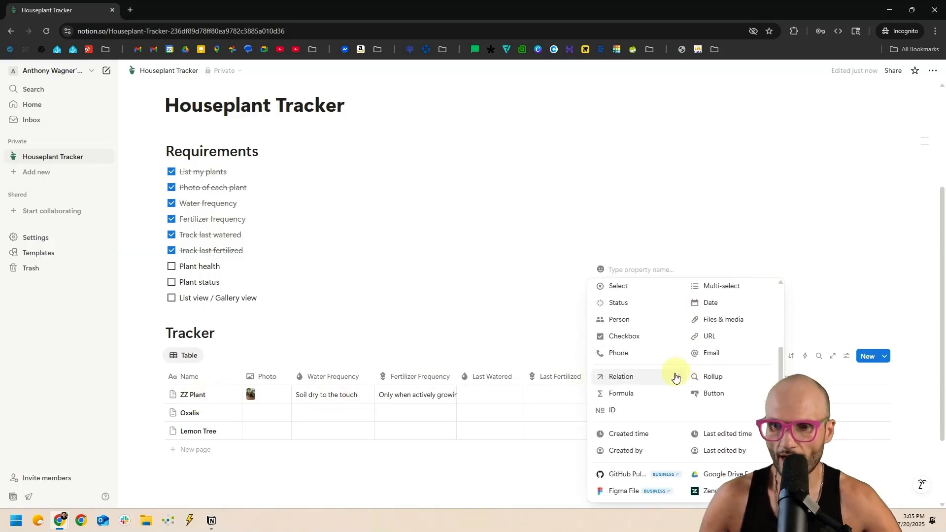
click(714, 394)
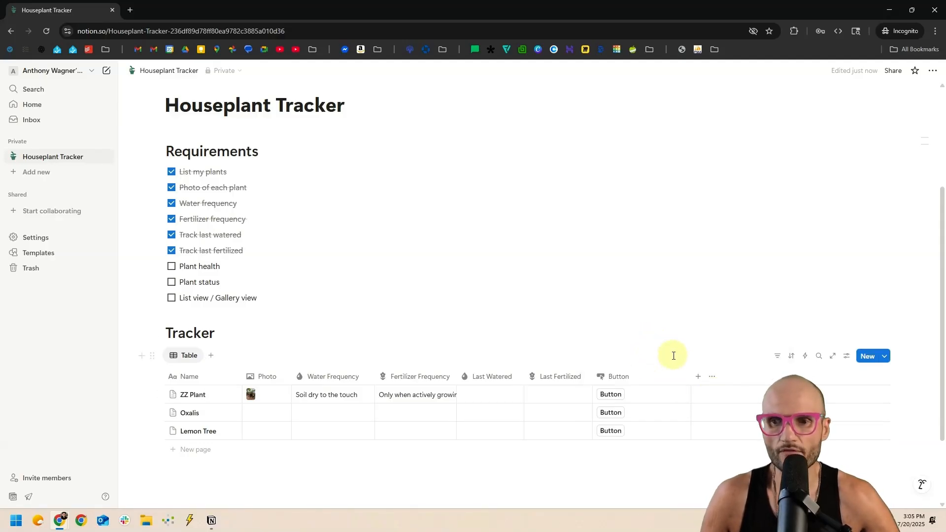
click(619, 376)
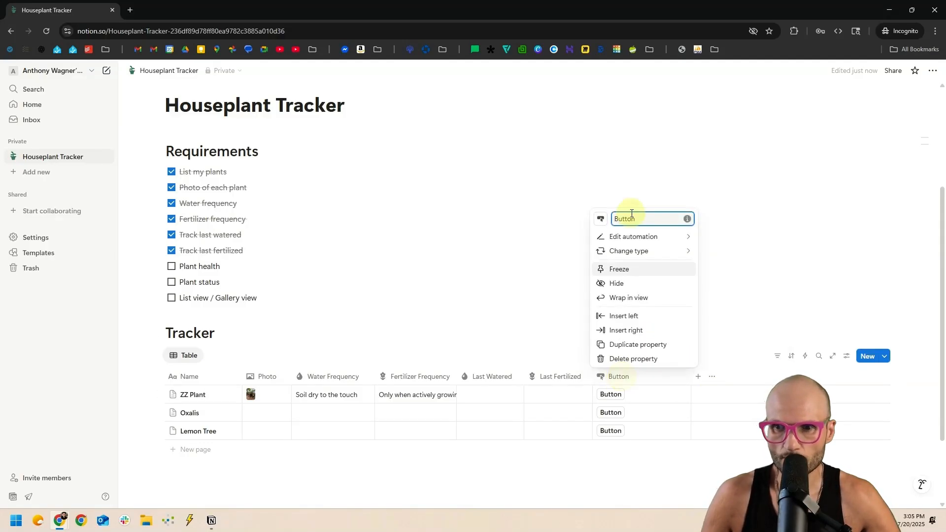
text(Watered)
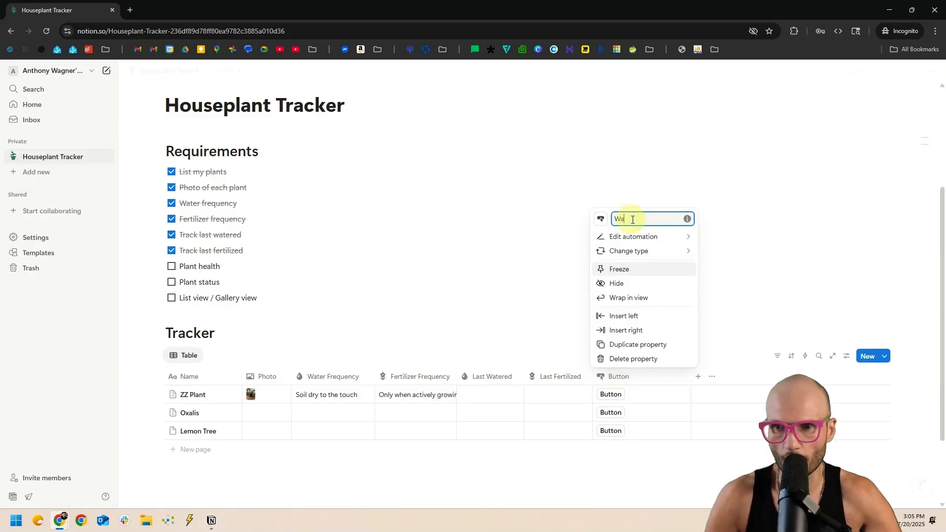
click(601, 219)
click(529, 306)
click(528, 303)
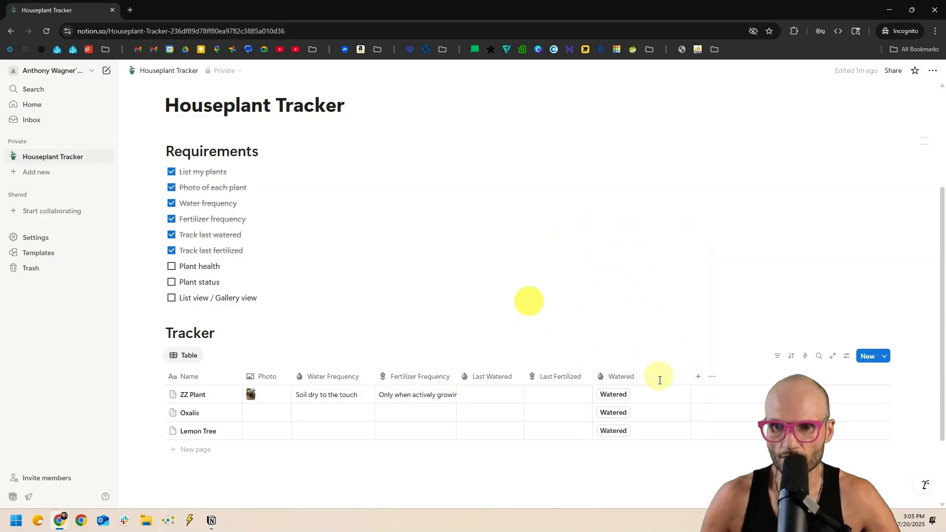
click(614, 397)
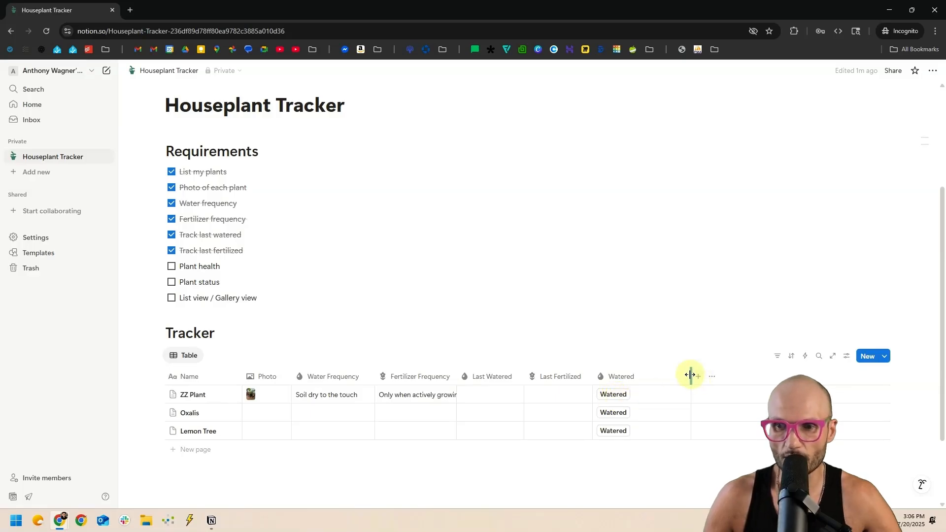
drag(691, 377, 650, 376)
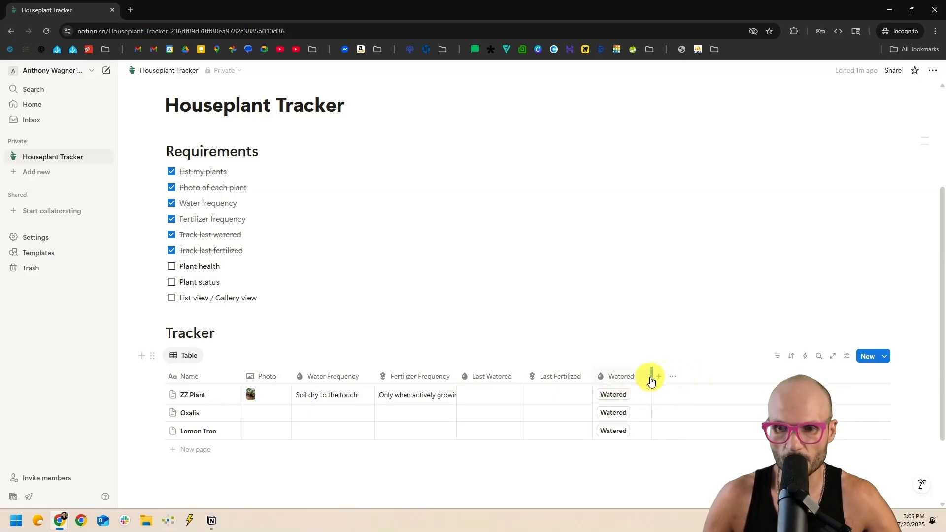
click(612, 378)
Set the Watered button's action to fill Last Watered with the time pressed, and save it.
click(624, 238)
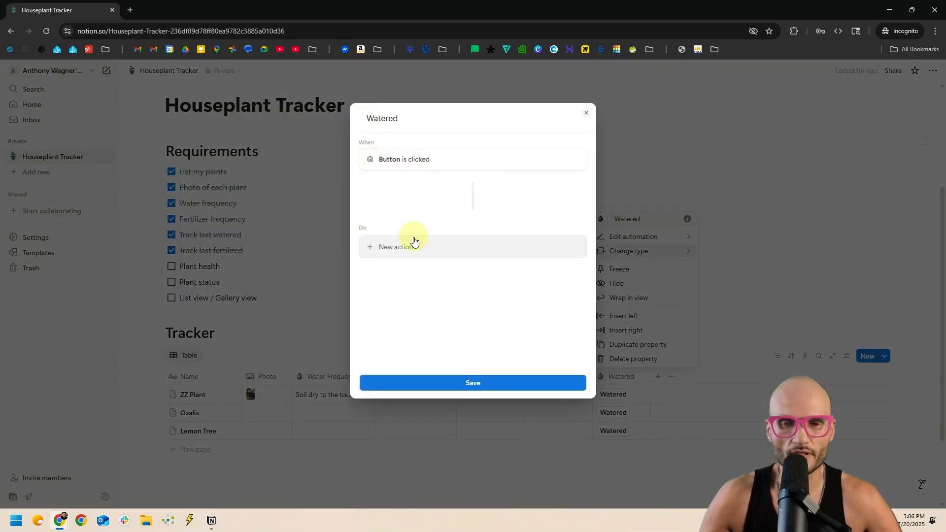
click(388, 253)
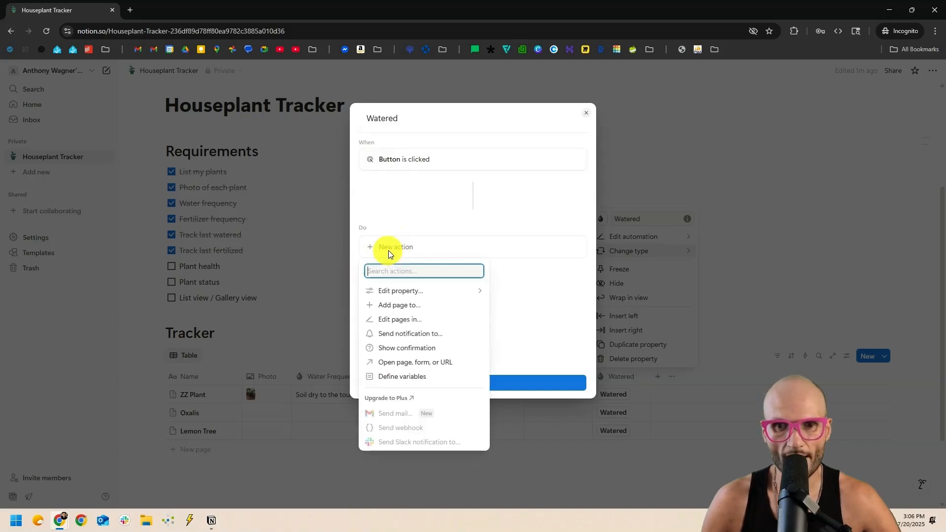
click(418, 294)
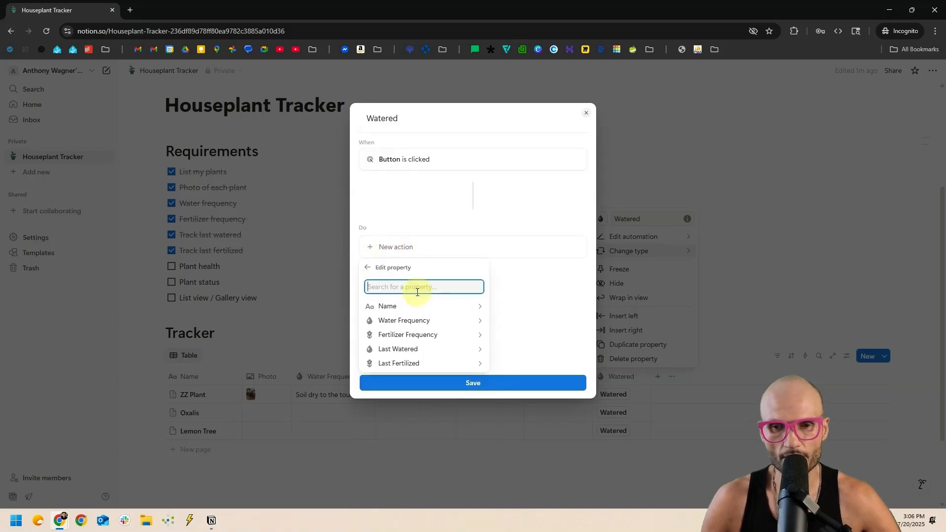
click(434, 350)
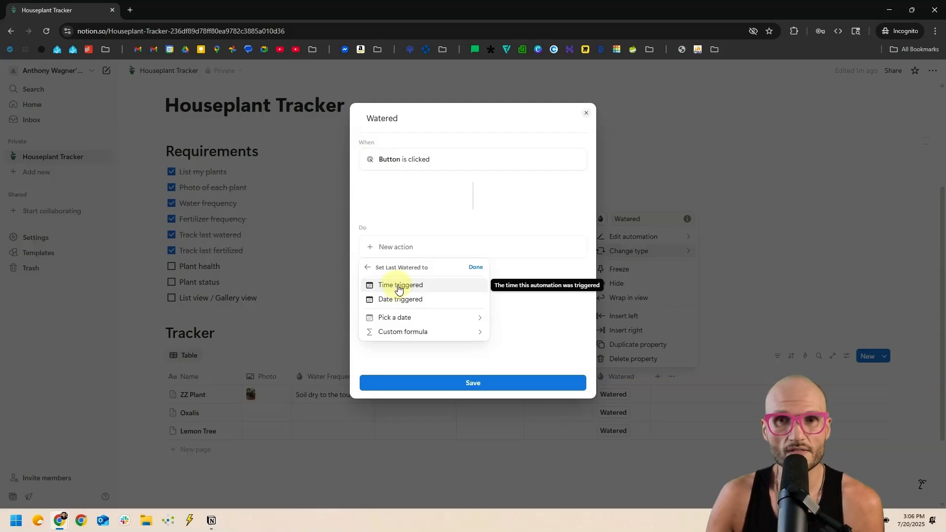
click(398, 286)
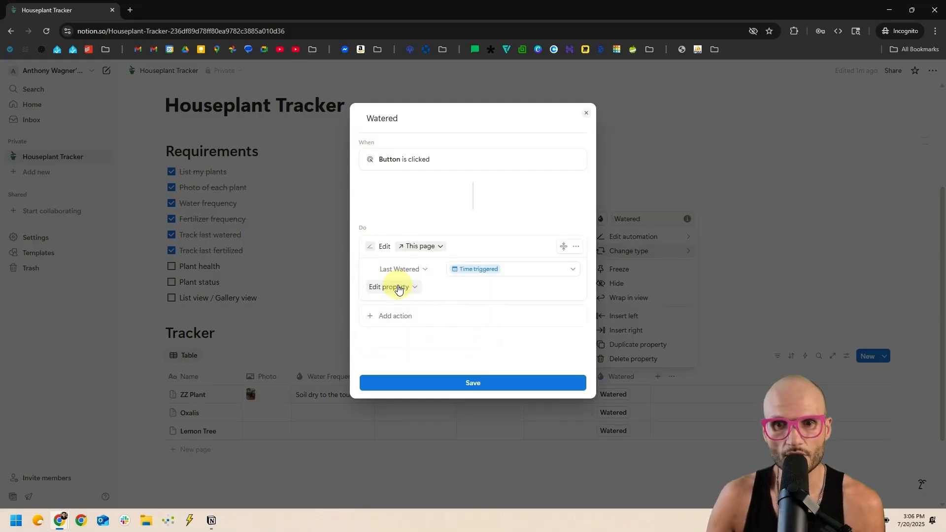
click(477, 386)
Move Watered before Last Watered, test it on ZZ Plant, and widen Last Watered.
drag(618, 376, 483, 376)
click(489, 395)
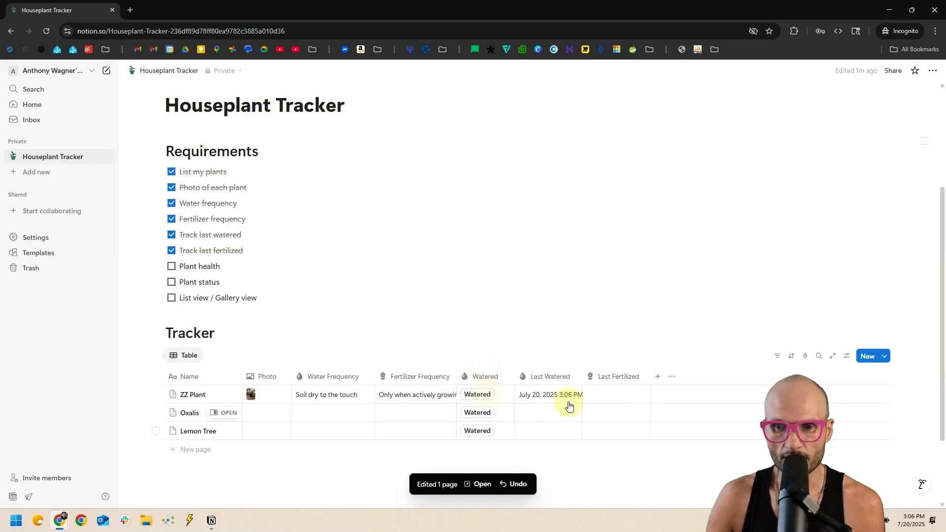
drag(582, 376, 595, 376)
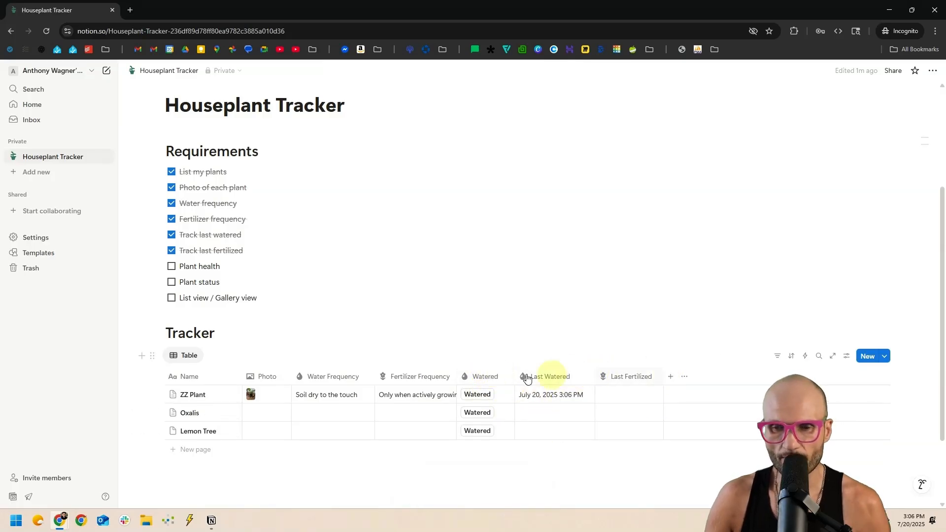
Add a second button column named 'Fertilized' with a flower icon.
click(671, 377)
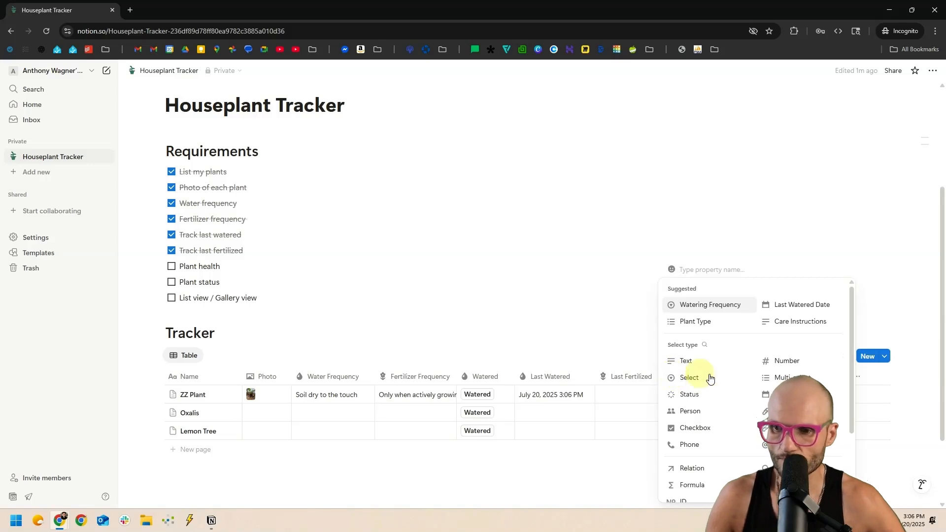
click(700, 380)
key(ctrl+a)
text(Fertilized)
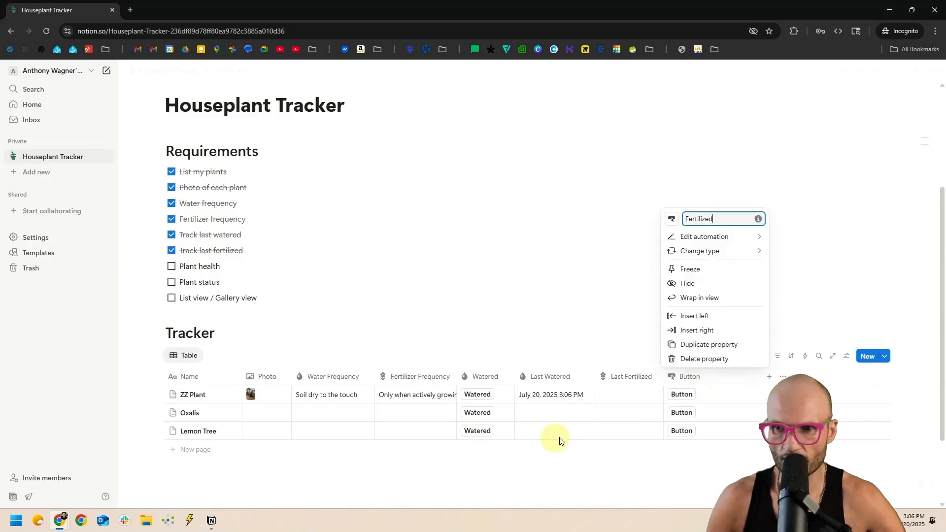
click(672, 220)
click(602, 301)
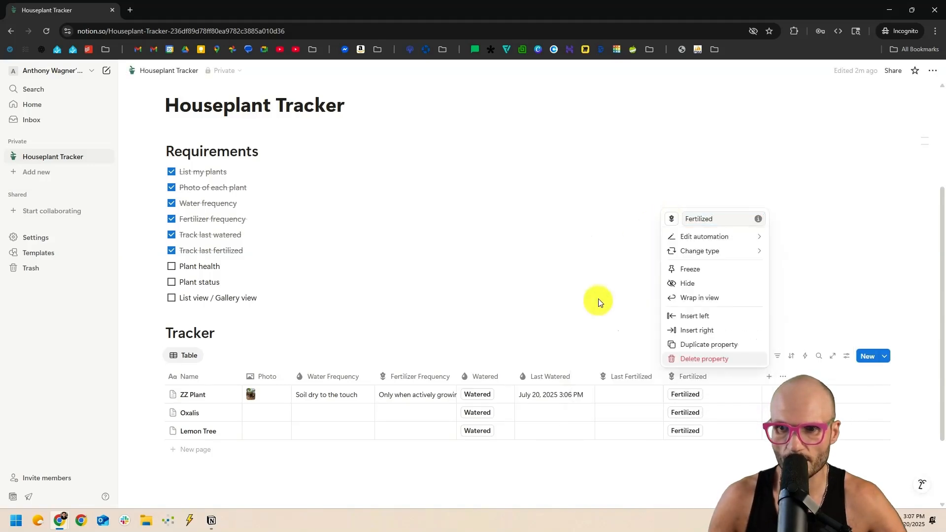
Make Fertilized set Last Fertilized to the time pressed, move it before Last Fertilized, and test on ZZ Plant.
click(705, 236)
click(407, 247)
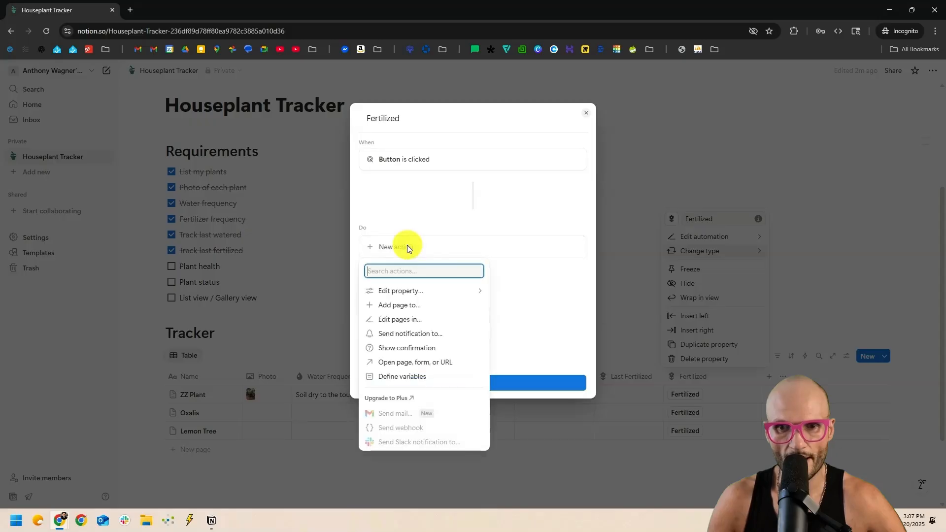
click(408, 290)
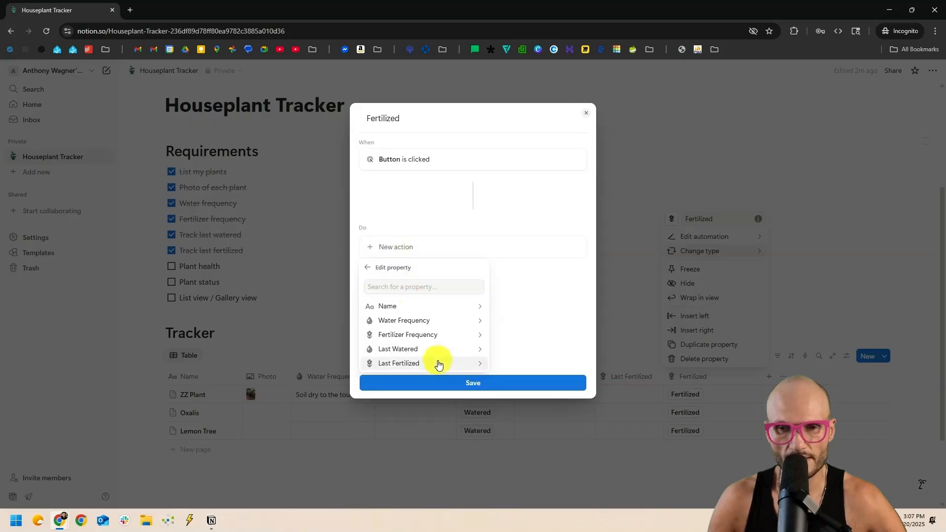
click(433, 363)
click(423, 286)
click(496, 385)
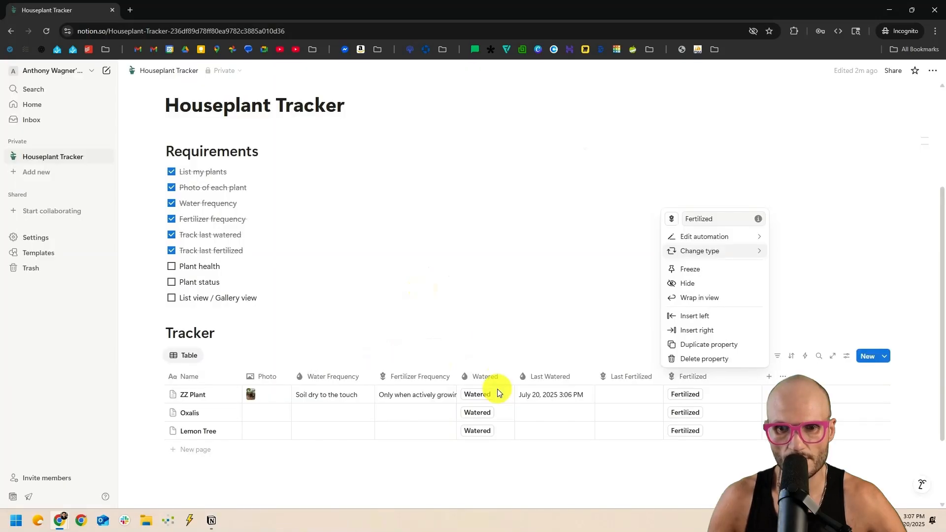
click(739, 376)
drag(700, 380, 537, 378)
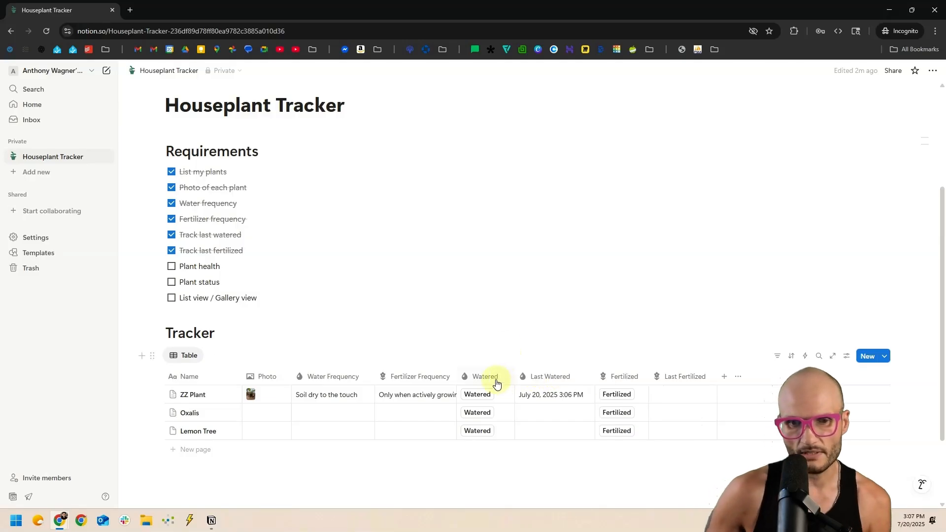
click(616, 394)
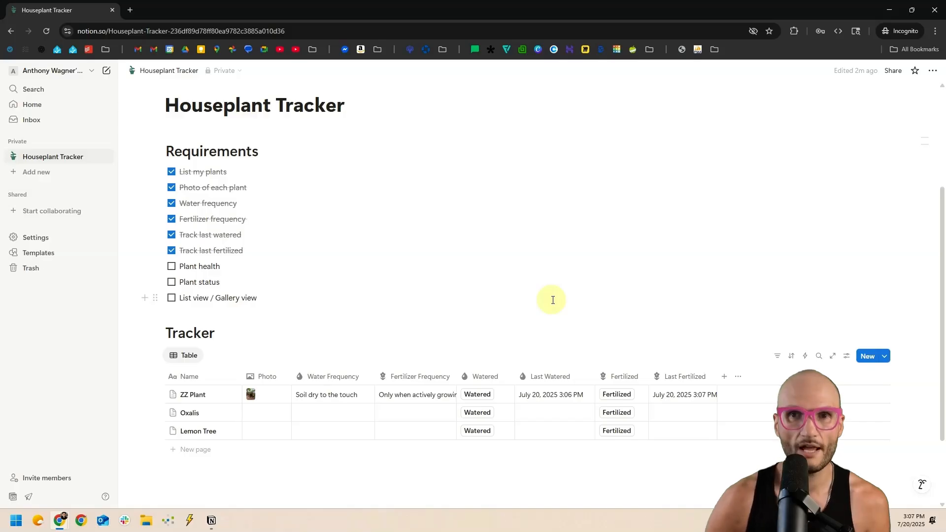
Add a second Edit property action to the Watered button that sets Water Frequency.
click(479, 379)
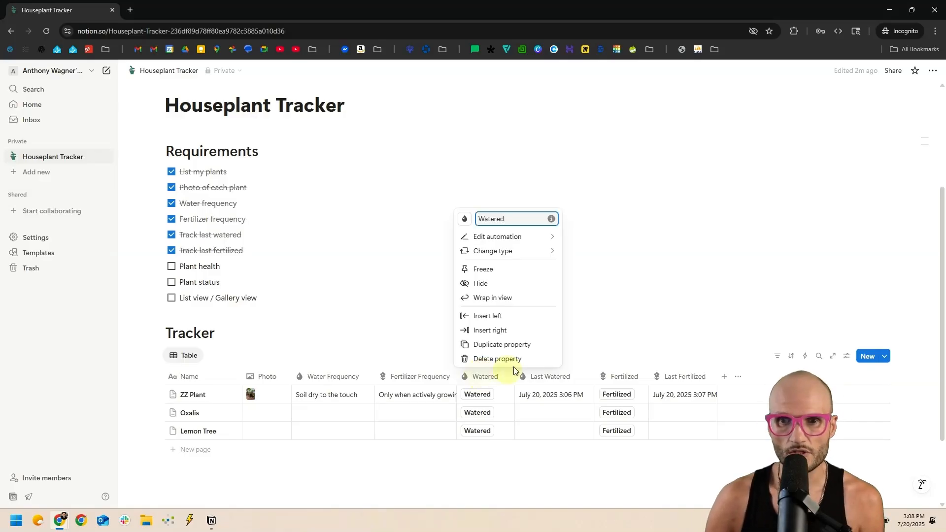
click(495, 235)
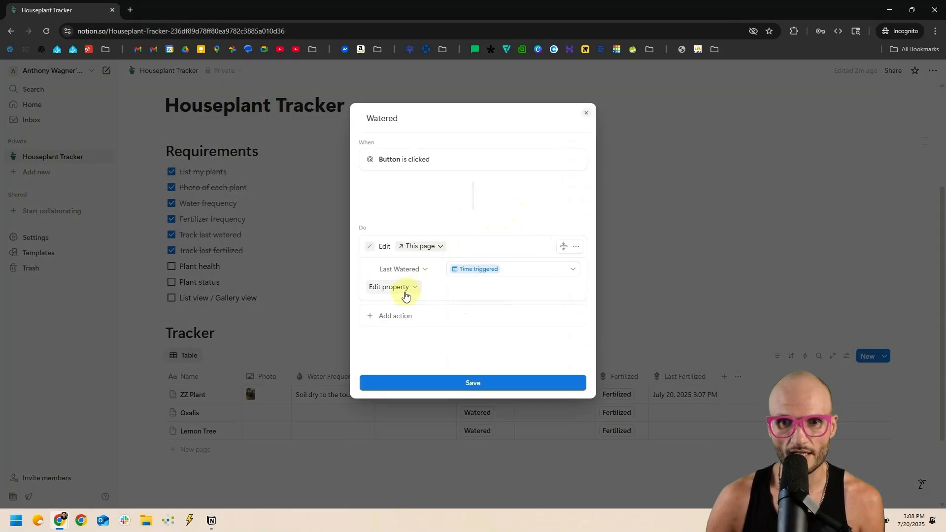
click(412, 315)
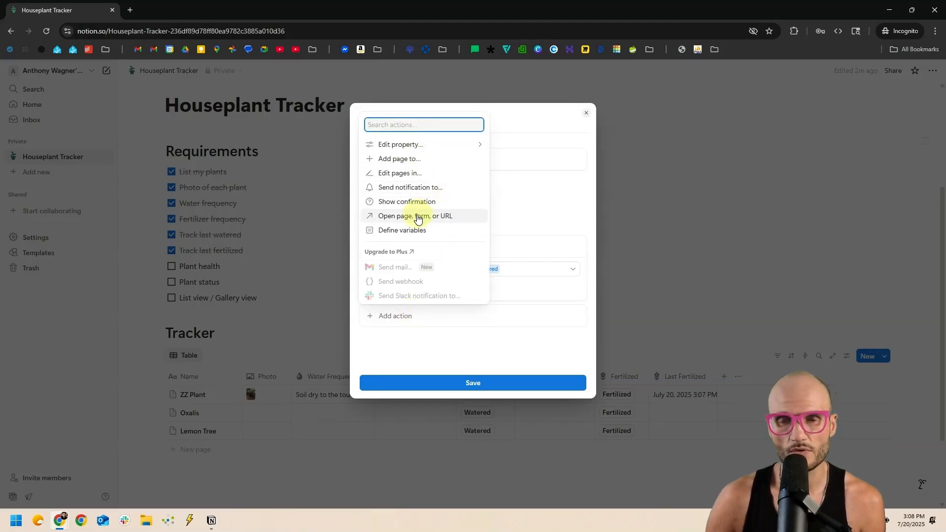
click(394, 145)
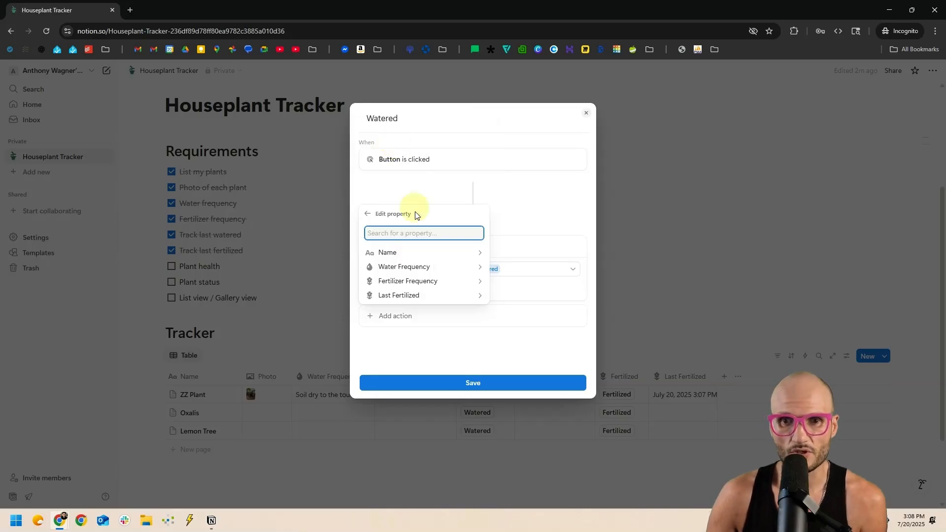
click(409, 266)
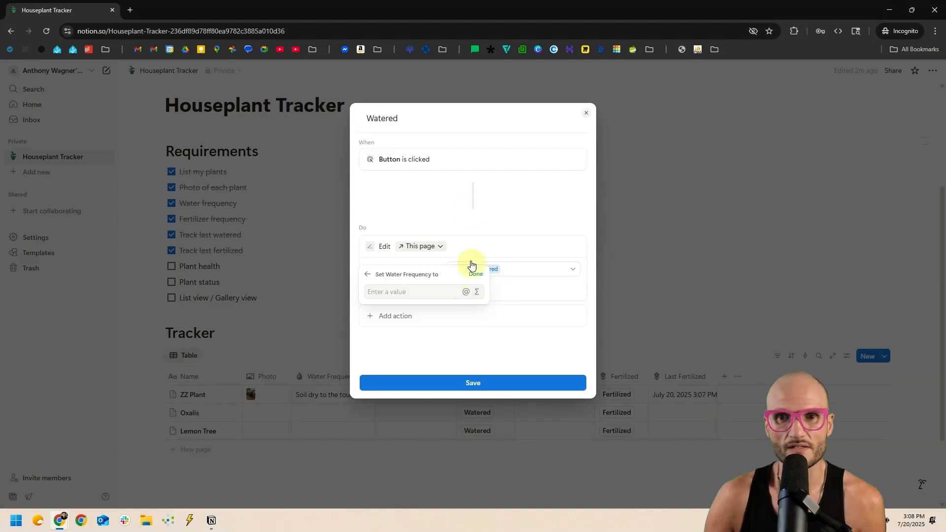
click(482, 141)
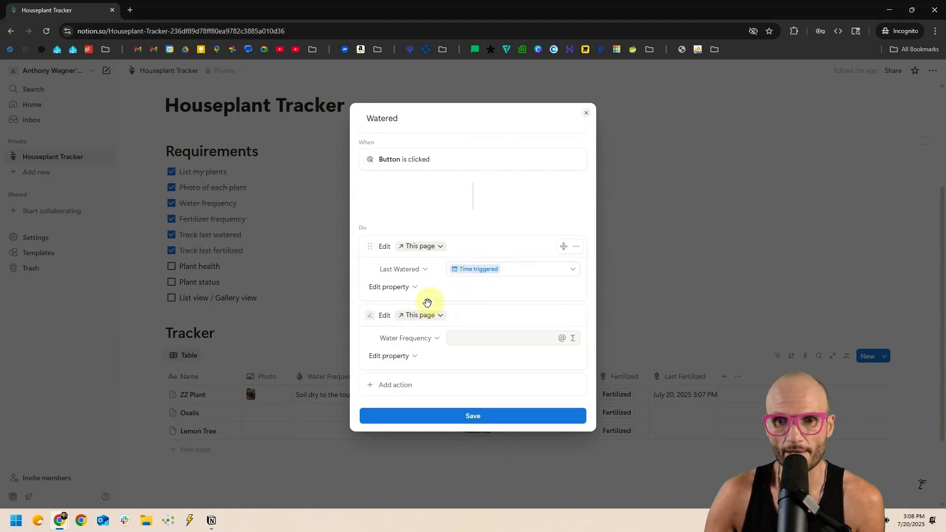
Delete that extra Water Frequency edit action and save the Watered automation.
click(576, 317)
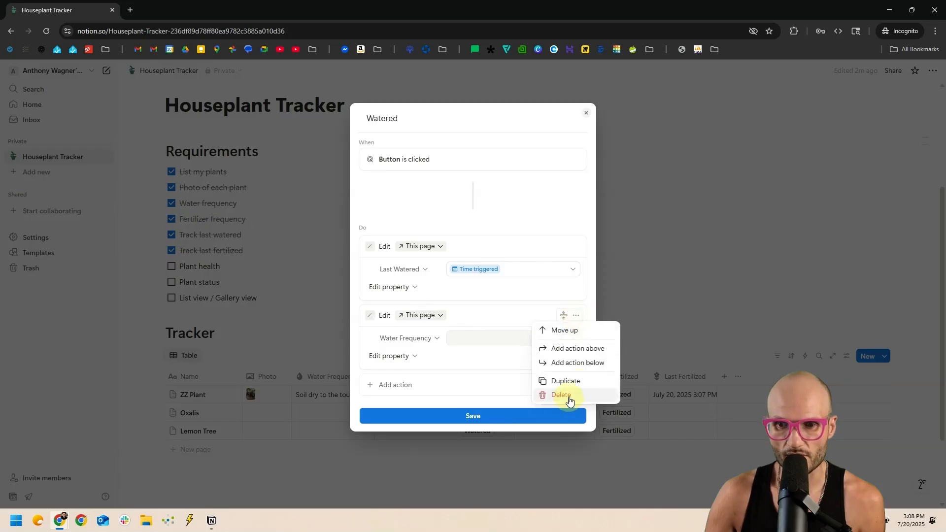
click(567, 396)
click(508, 392)
click(609, 340)
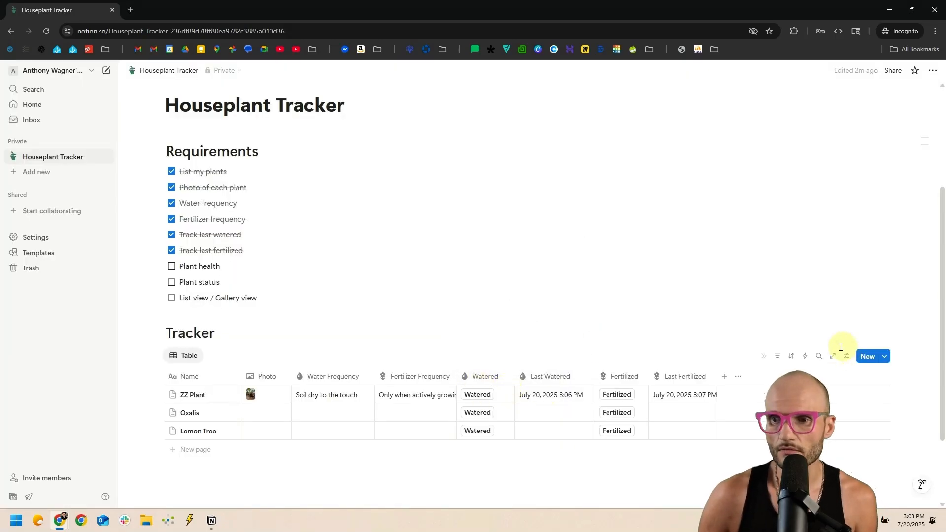
click(806, 356)
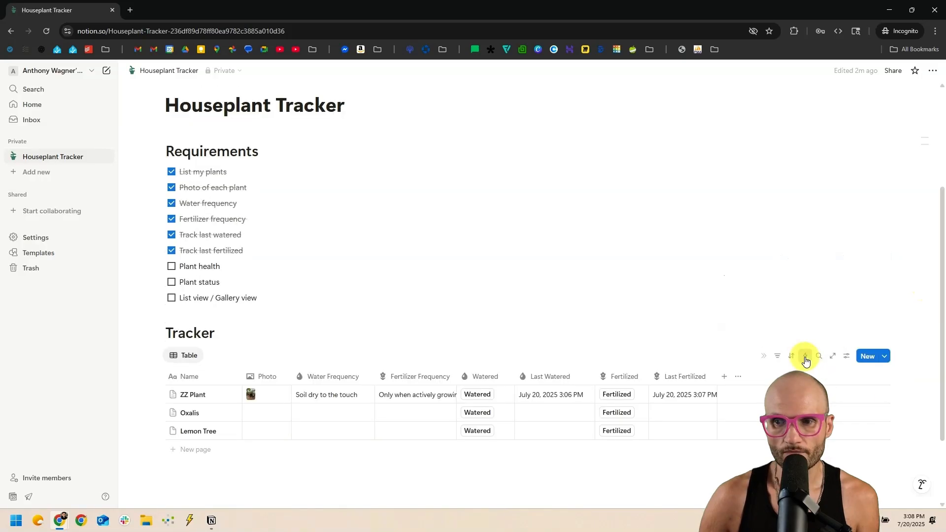
click(803, 357)
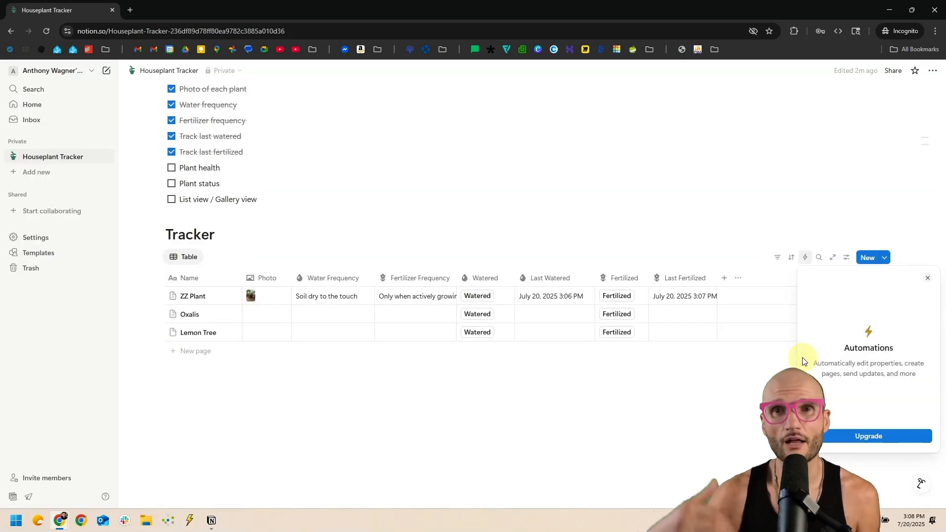
click(584, 416)
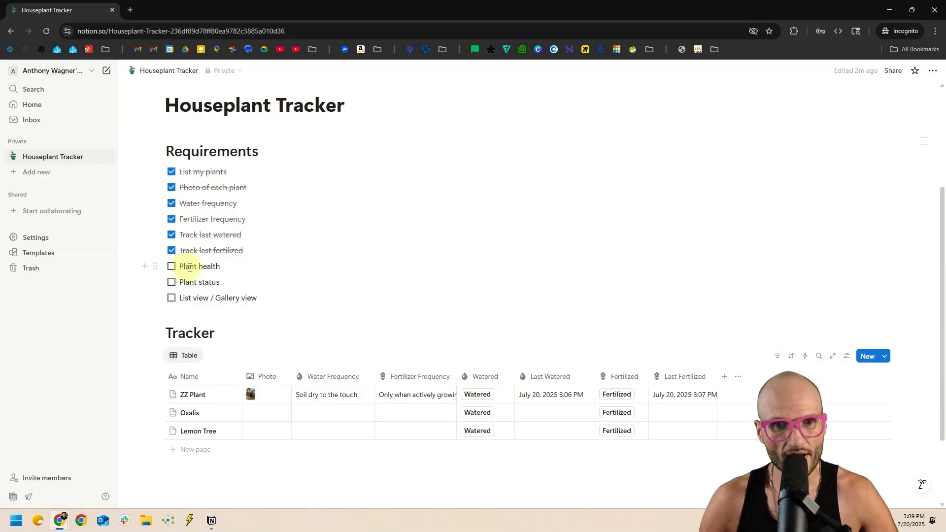
Add a Number column and a Select column, placing both right after Photo.
click(724, 376)
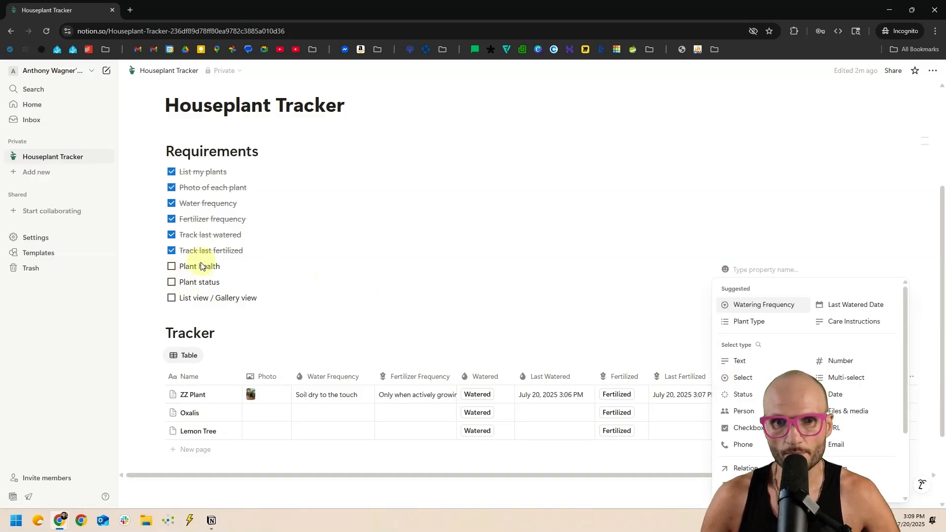
click(847, 363)
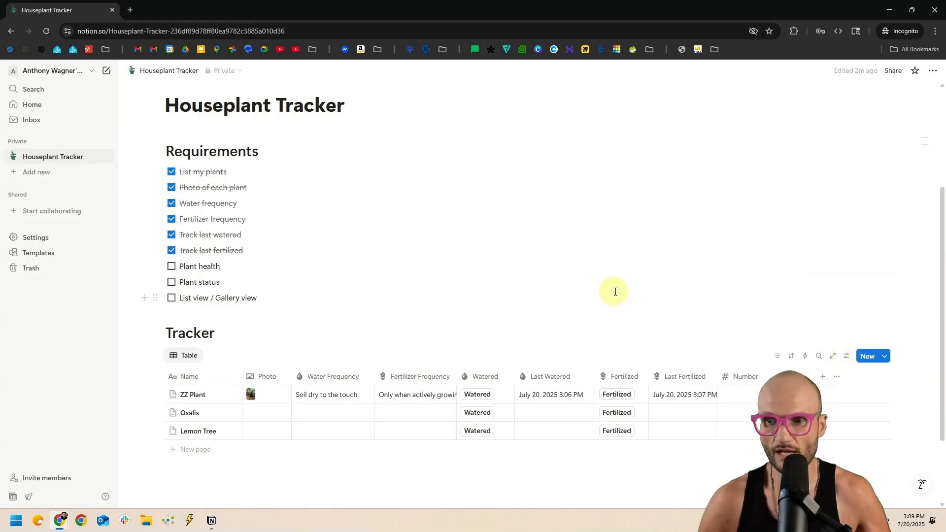
drag(779, 374, 332, 376)
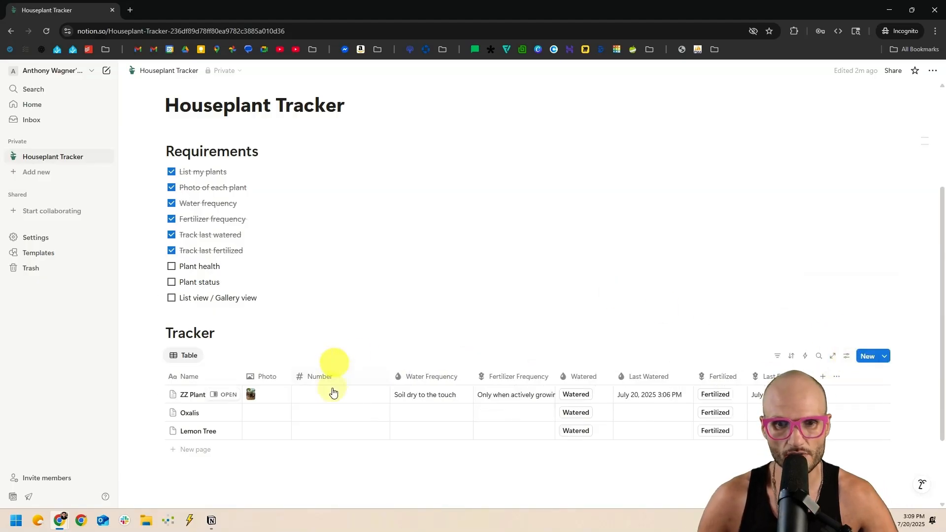
click(822, 376)
click(777, 377)
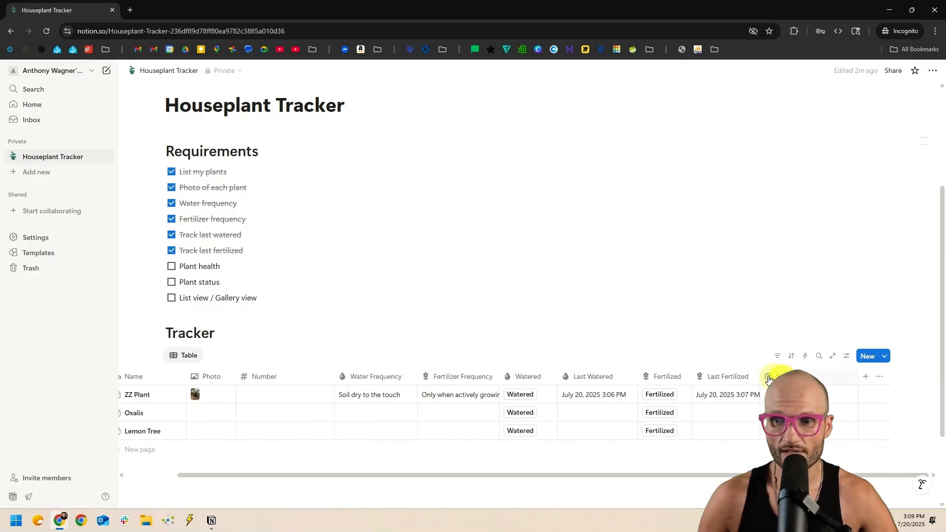
click(630, 331)
drag(796, 376, 367, 379)
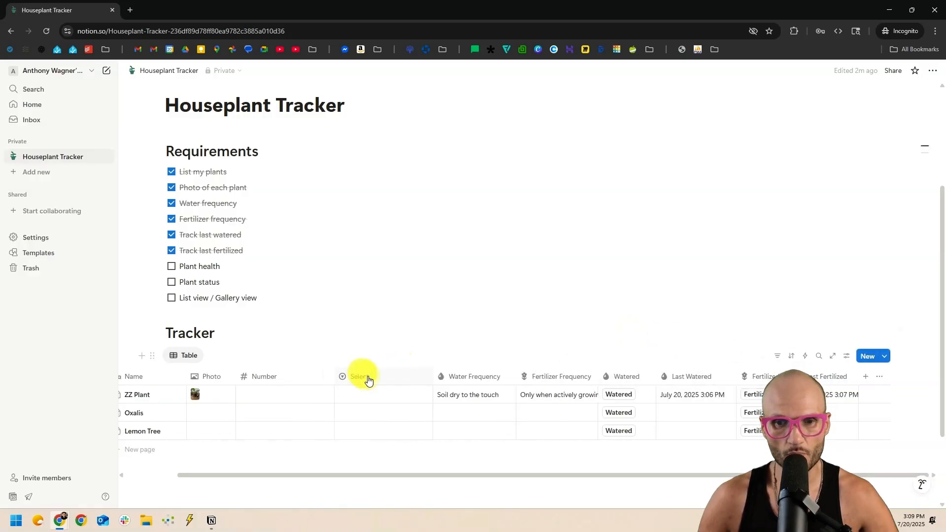
Rename the Number column to 'health' and give it an asterisk icon.
click(308, 378)
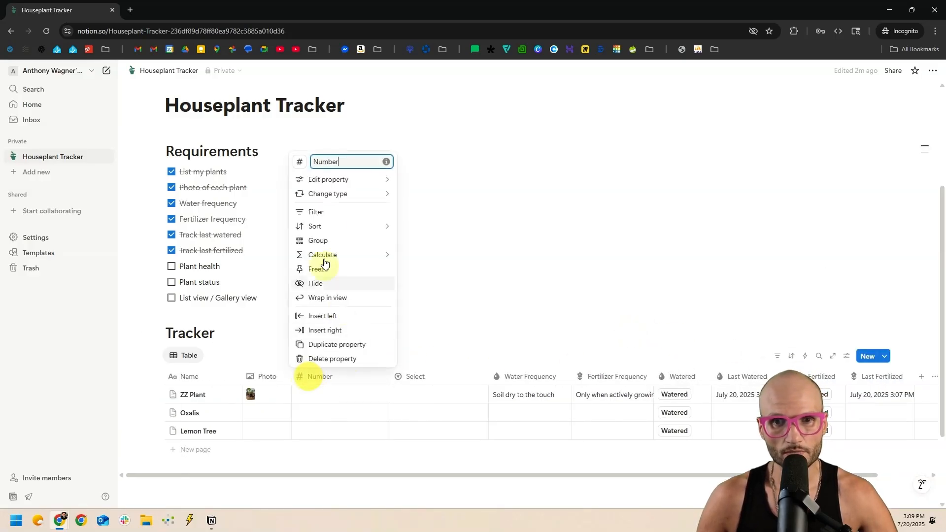
double_click(327, 162)
text(hea)
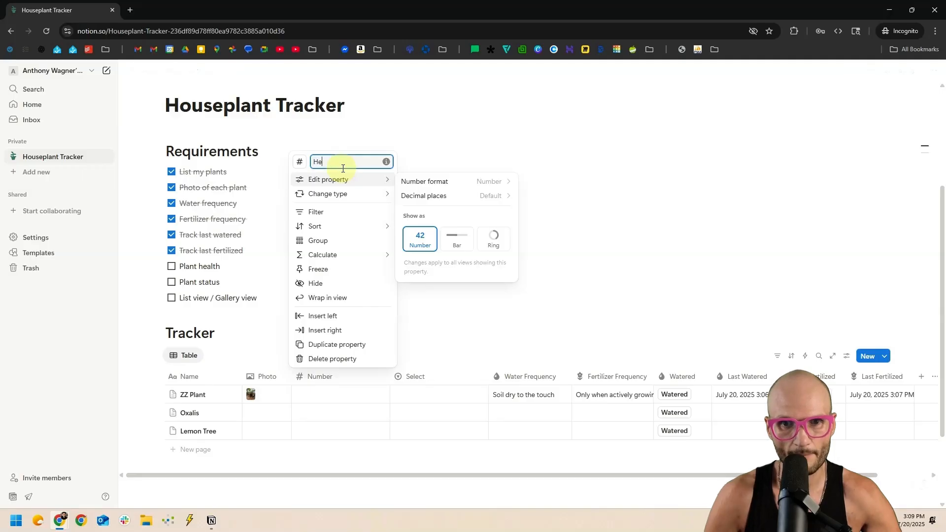
text(lth)
click(300, 162)
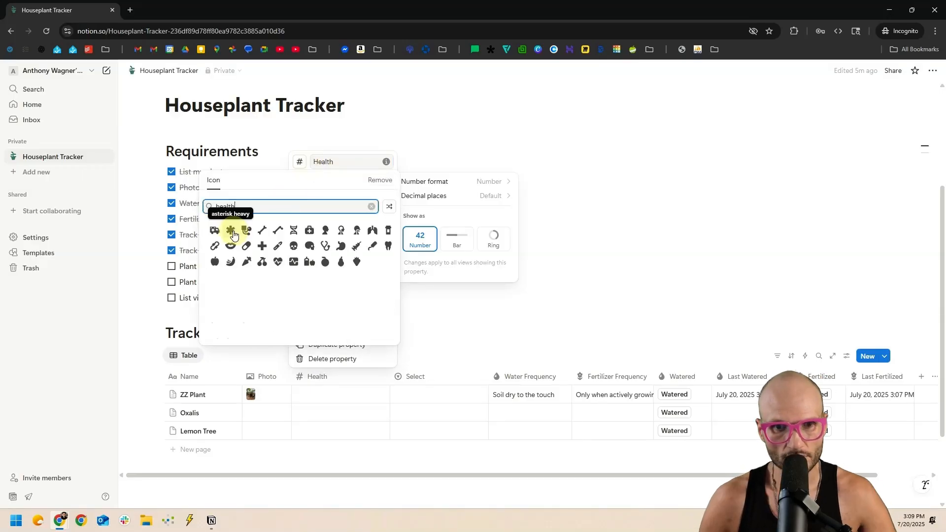
click(235, 235)
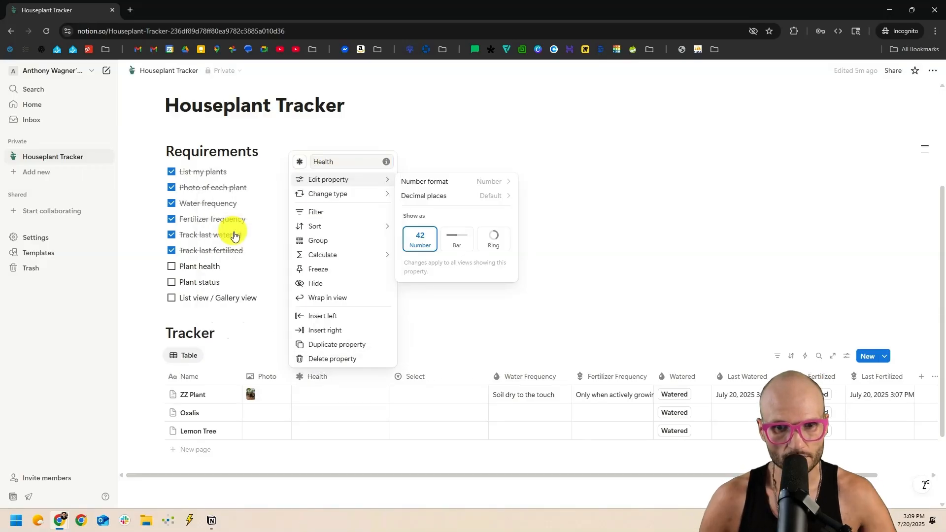
click(298, 166)
click(318, 115)
click(349, 119)
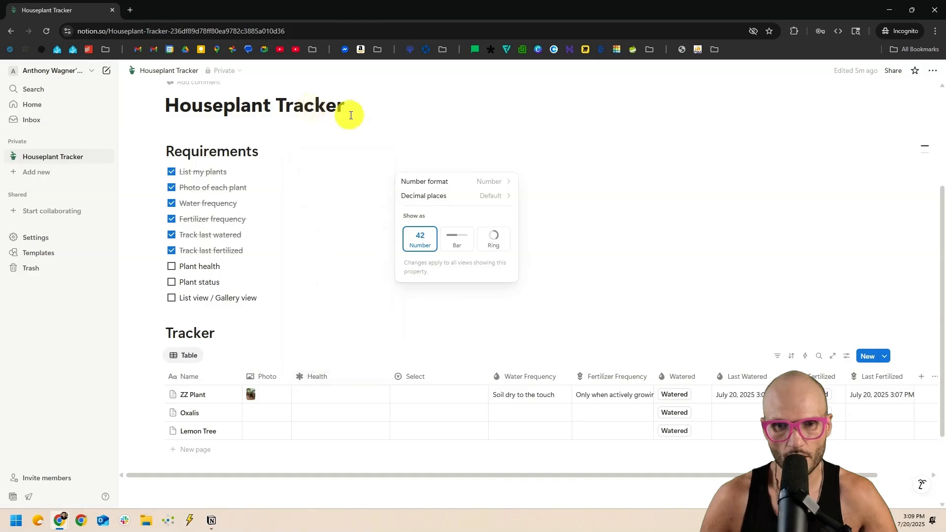
click(425, 378)
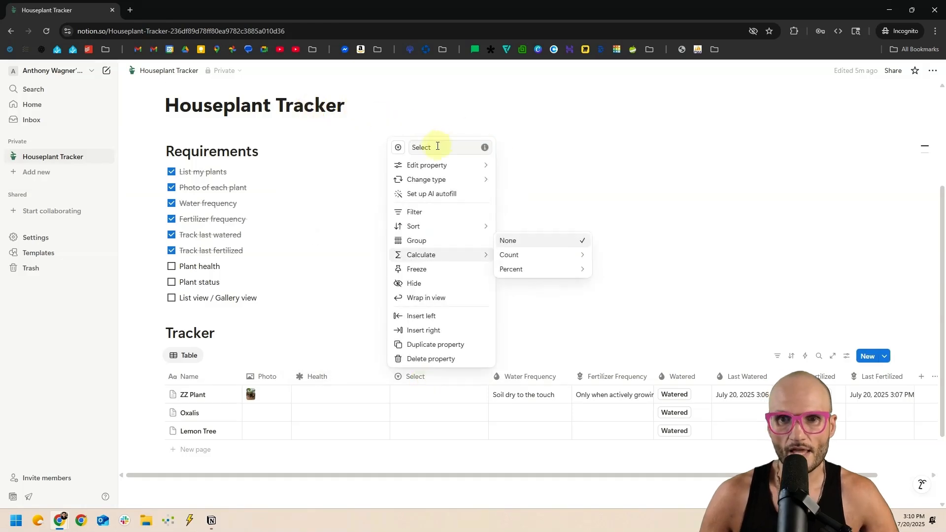
Rename the Select column to 'Health' and drag both Health columns narrower.
text(Health)
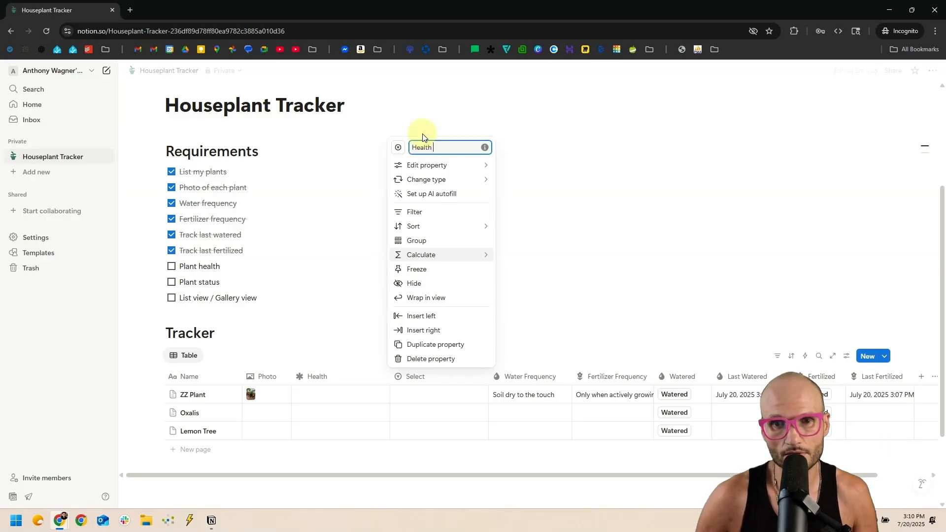
click(425, 129)
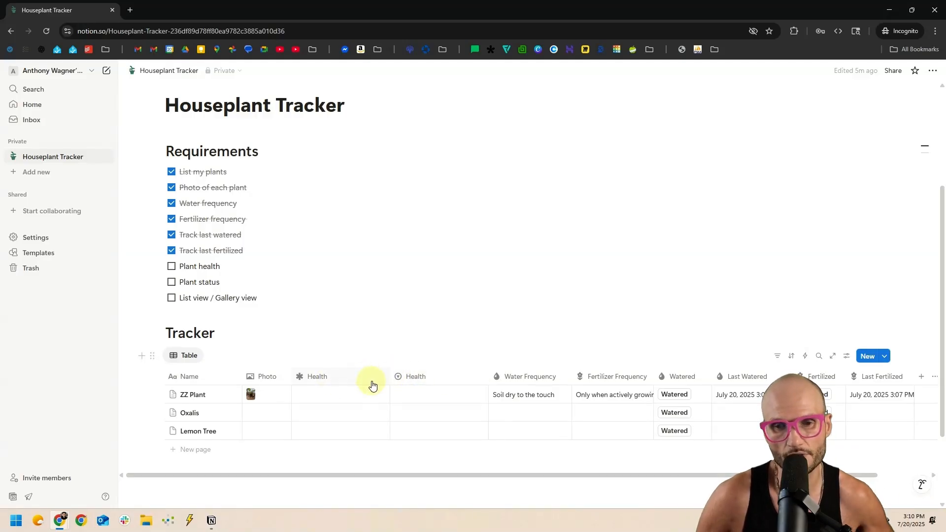
click(394, 381)
click(353, 212)
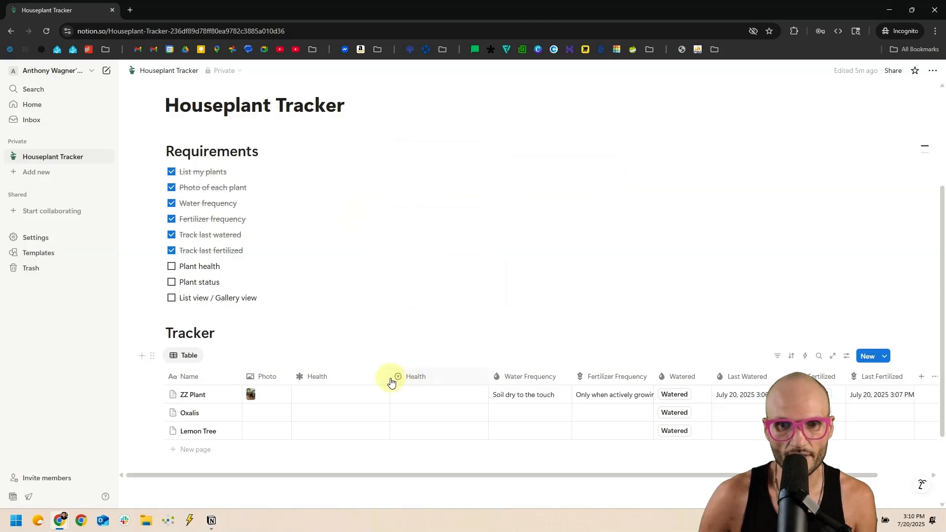
drag(389, 379, 349, 379)
drag(448, 377, 416, 377)
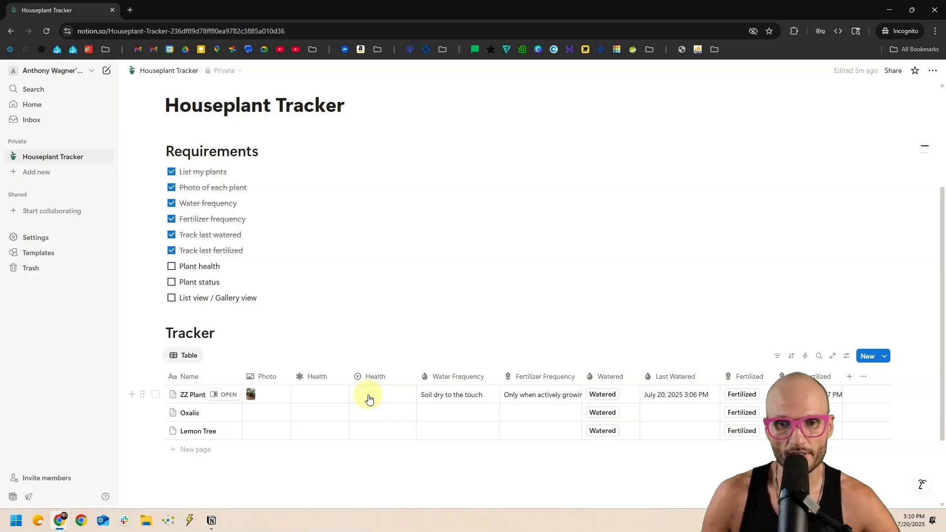
Create Good, Average and Poor options from ZZ Plant's Health cell.
click(370, 397)
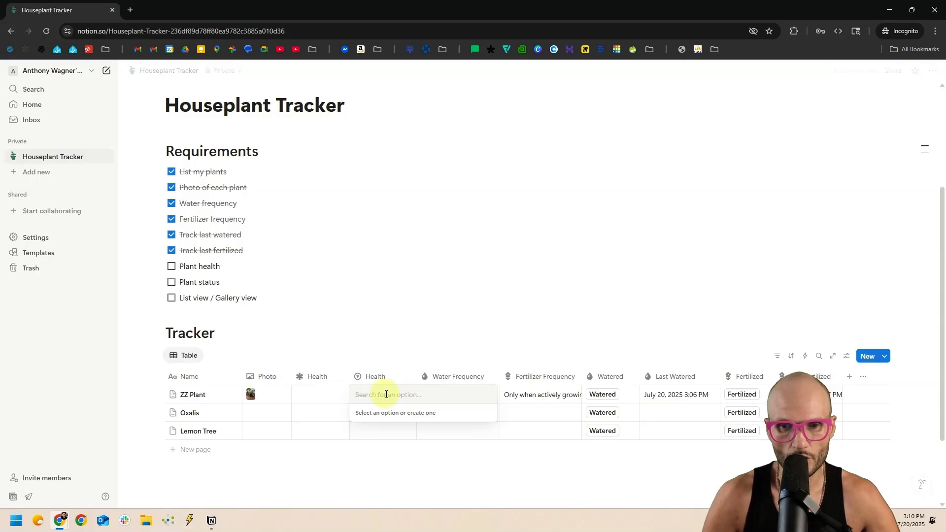
text(Good)
key(Return)
click(386, 397)
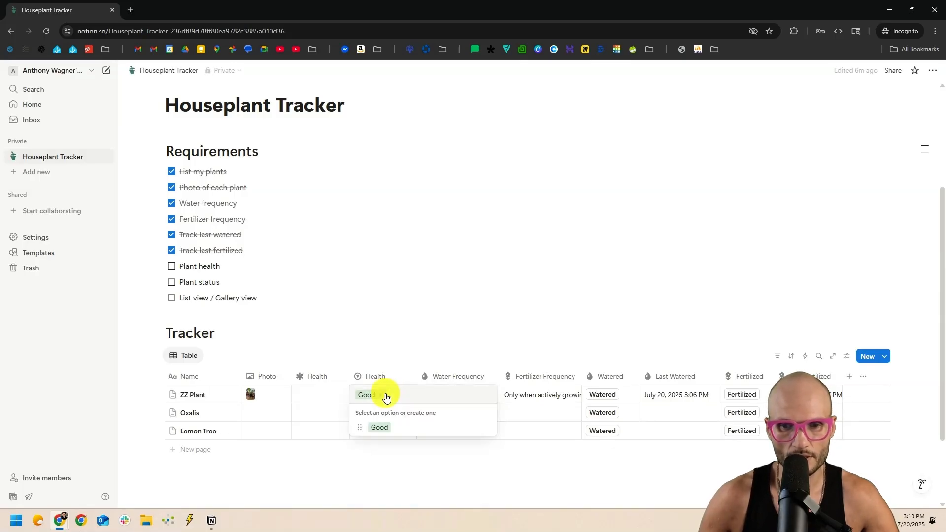
text(Average)
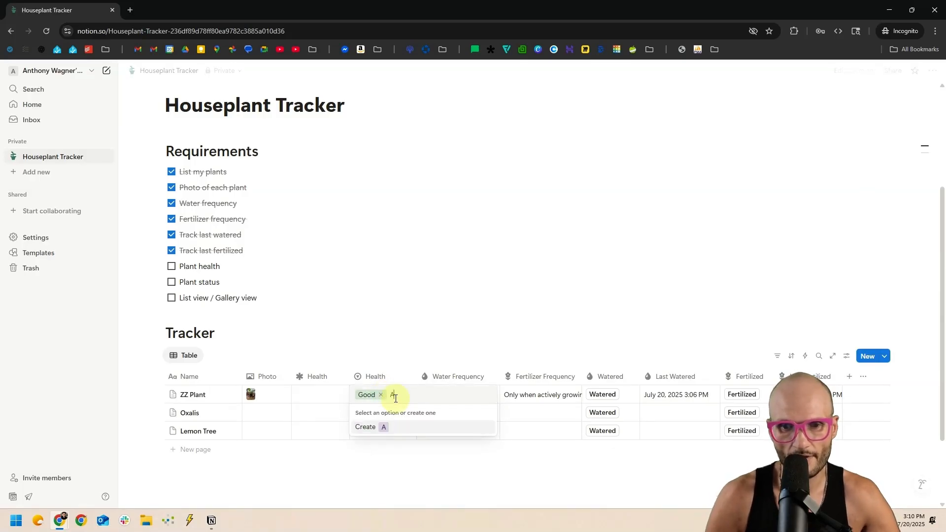
key(Return)
text(P)
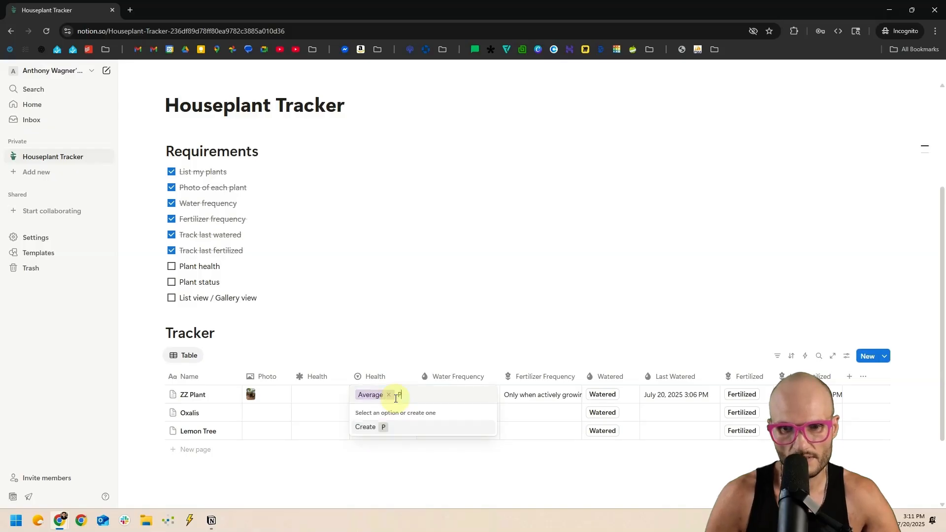
text(oor)
key(Return)
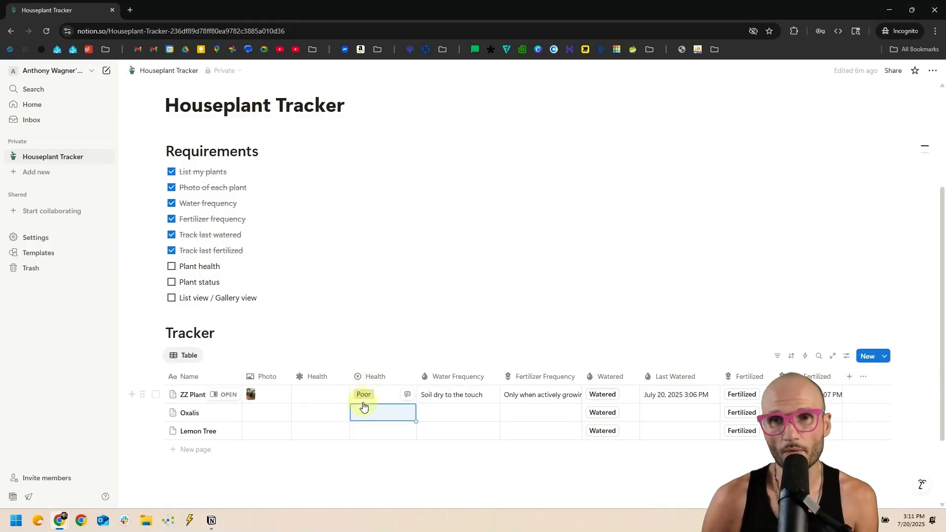
Switch ZZ Plant's Health through Good and Average, ending on Poor.
click(370, 397)
click(397, 427)
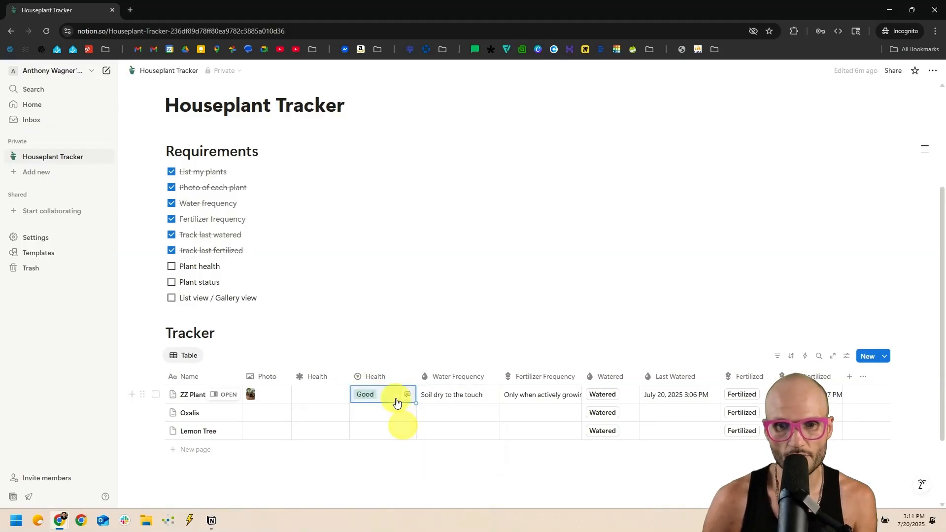
click(396, 396)
click(404, 439)
click(397, 396)
click(404, 453)
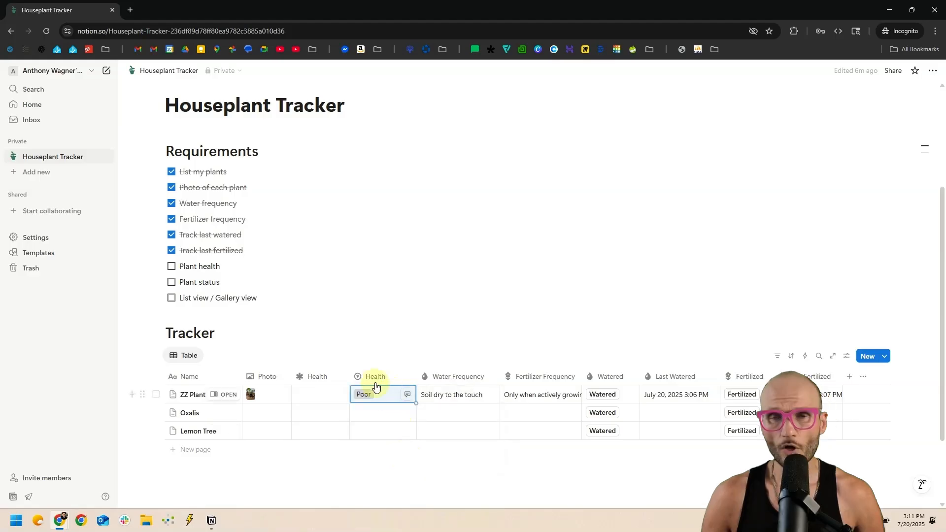
Add 'This is an option' and 'Another option' to Health's option list and drag Poor.
click(374, 379)
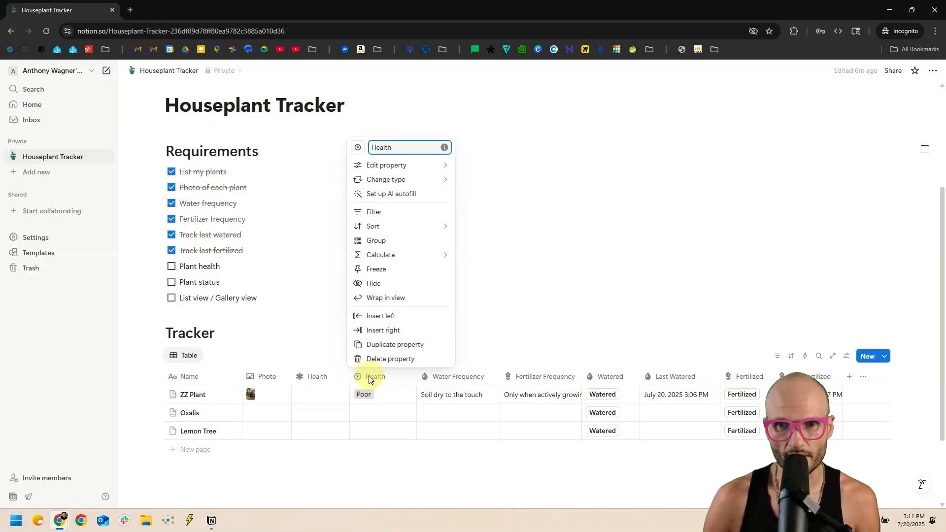
click(401, 168)
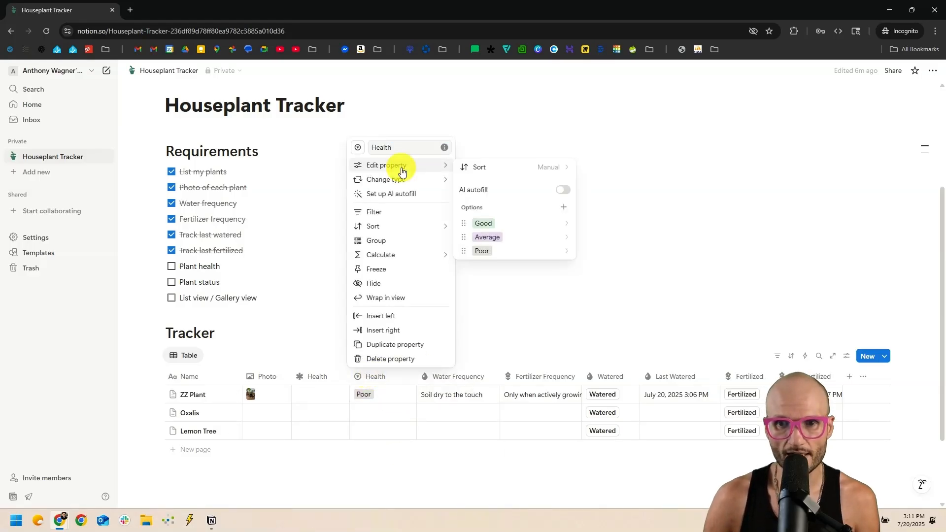
click(562, 208)
text(This is an option)
key(Return)
text(Another option)
key(Return)
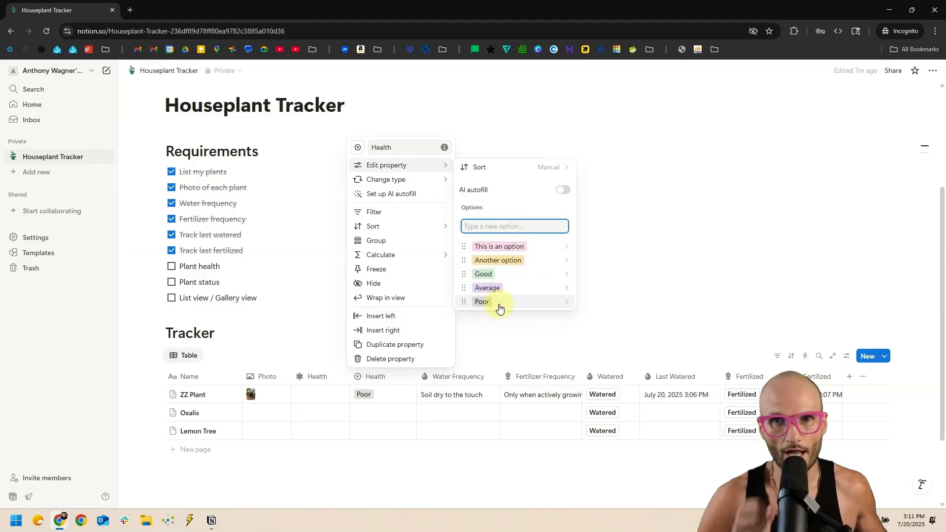
drag(499, 308, 531, 286)
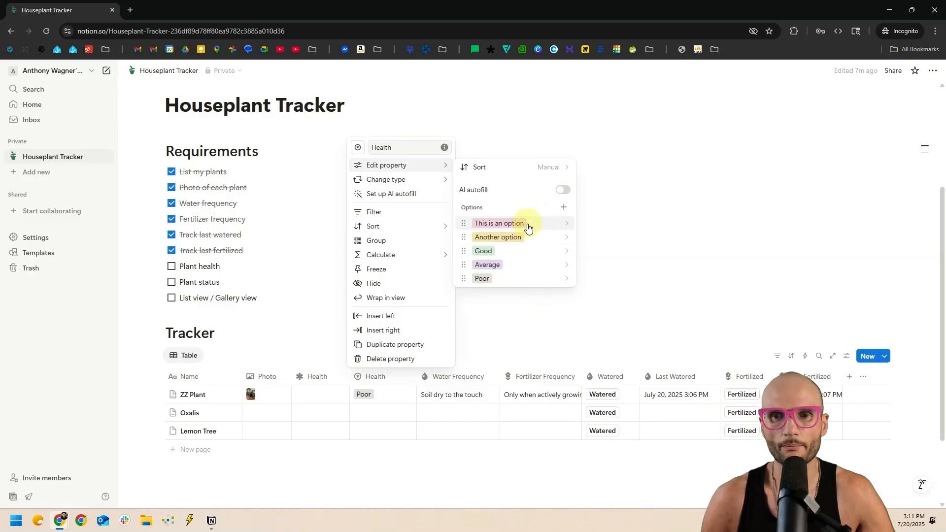
Delete the 'This is an option' and 'Another option' placeholder choices.
click(488, 223)
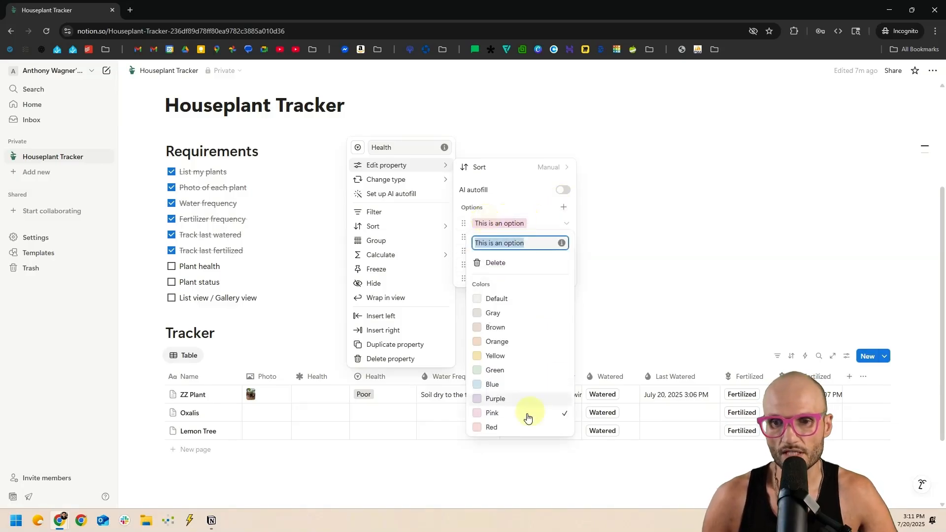
click(522, 261)
click(485, 290)
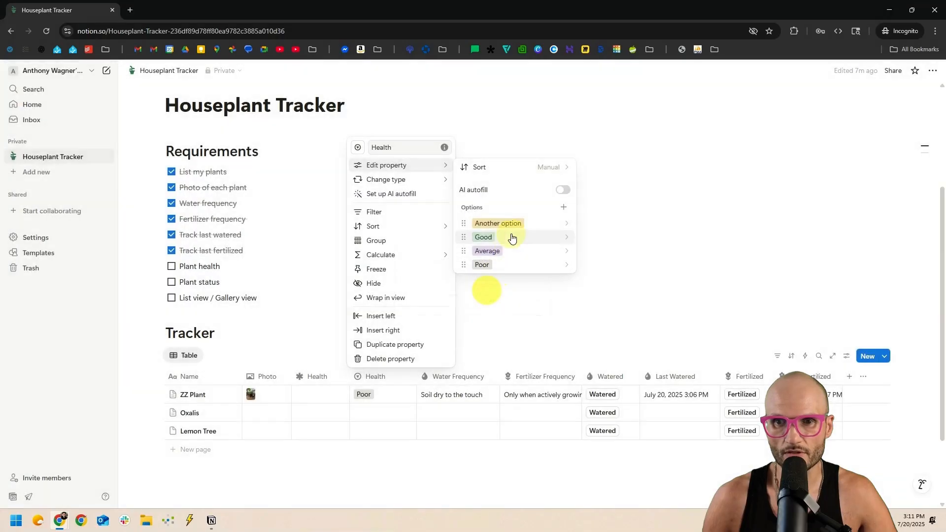
click(508, 223)
click(513, 218)
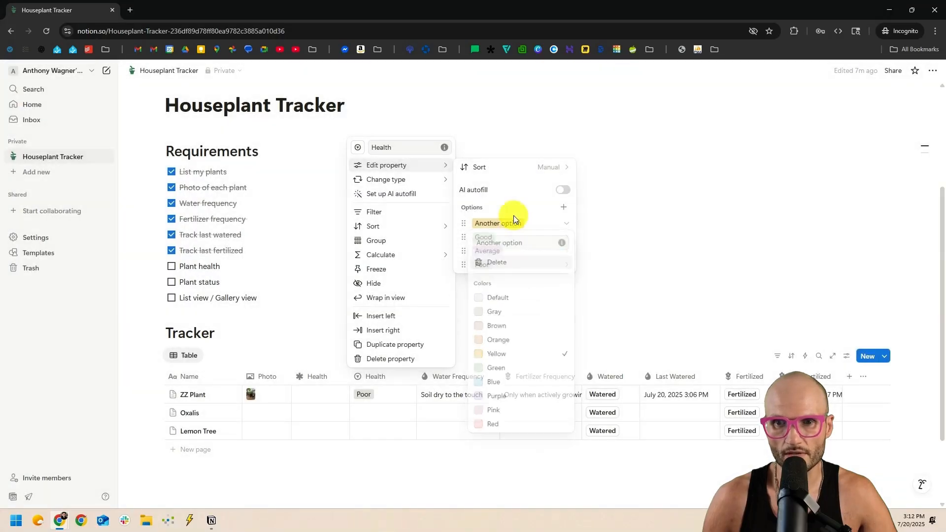
click(514, 224)
click(520, 264)
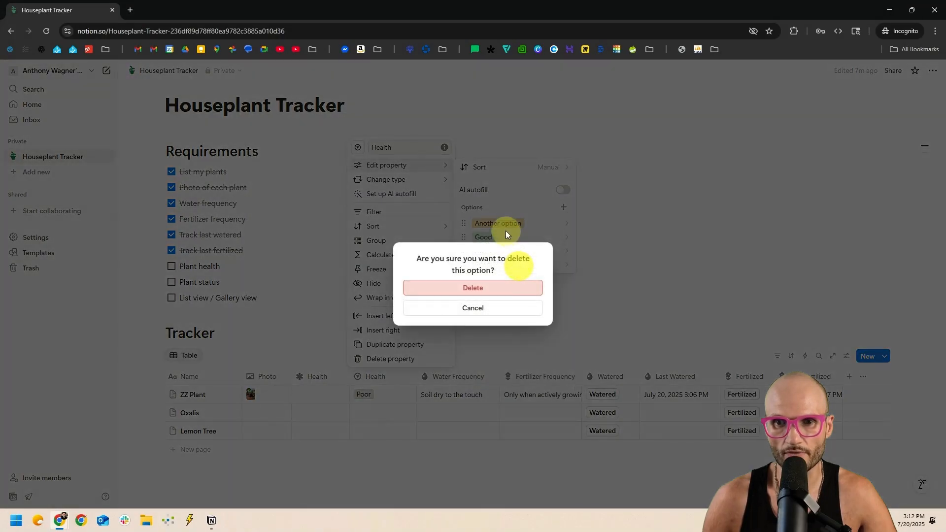
click(502, 290)
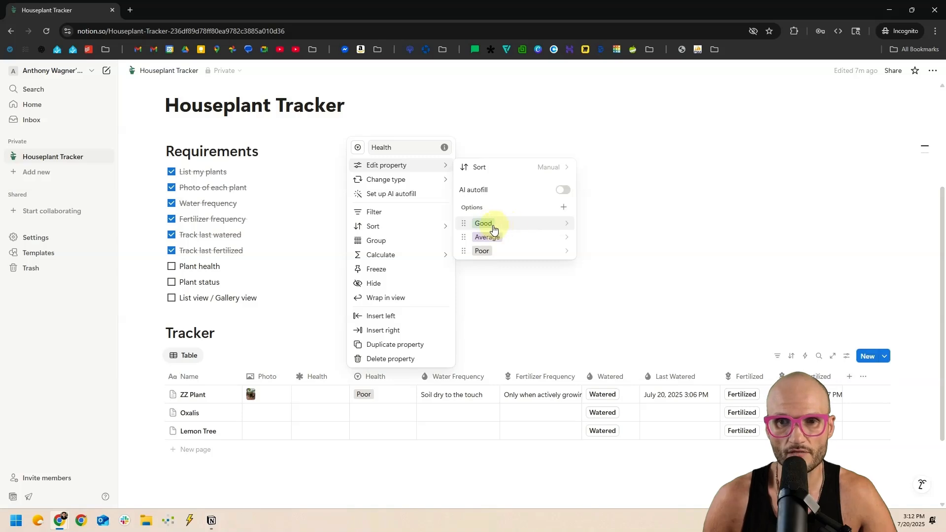
Colour the Average option yellow and the Poor option red.
click(517, 237)
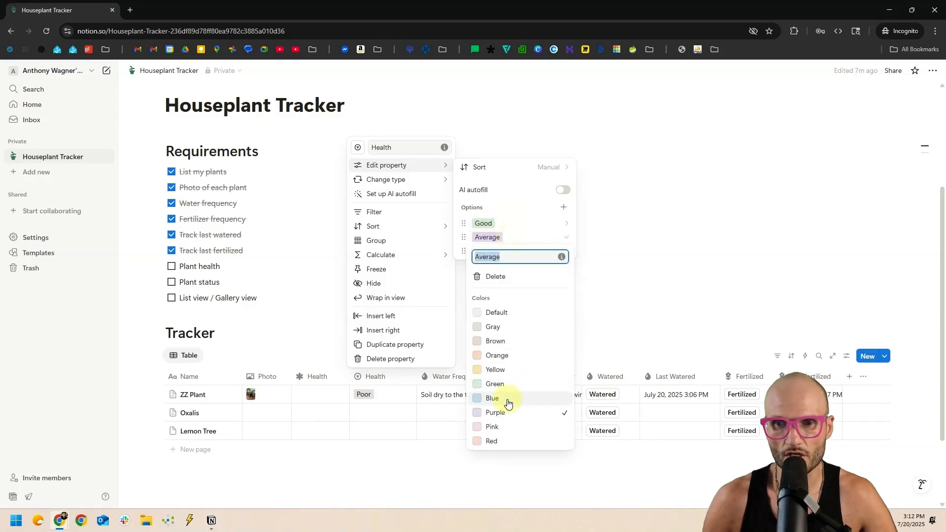
click(507, 369)
click(512, 252)
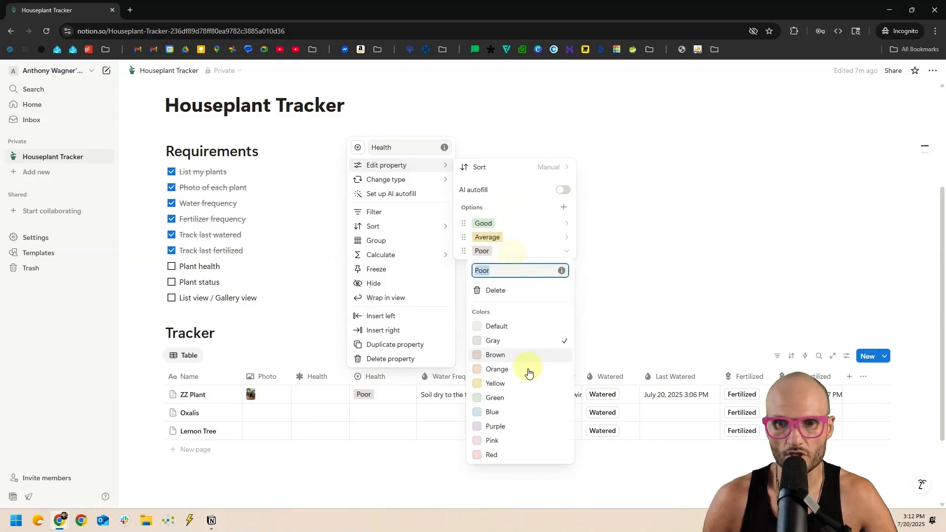
click(526, 456)
click(503, 118)
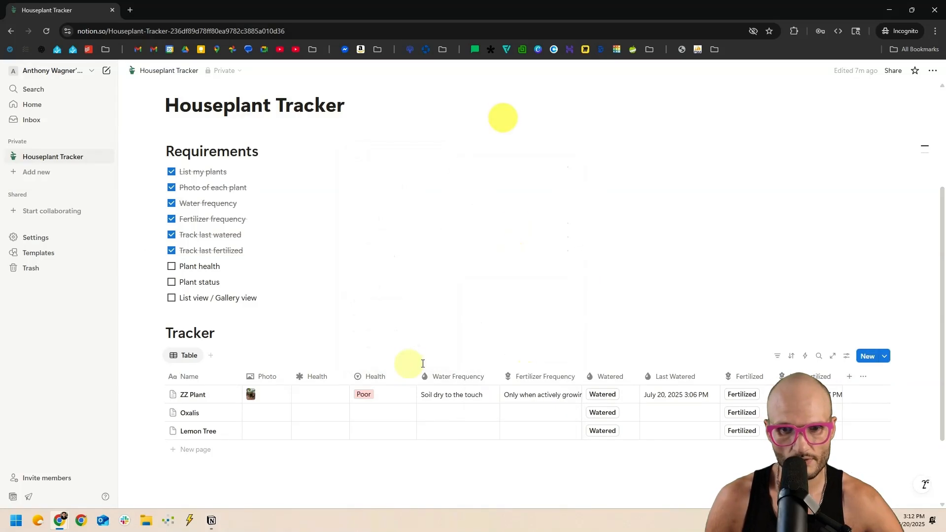
Set ZZ Plant's Health to Good, then change it to Average.
click(392, 402)
click(381, 426)
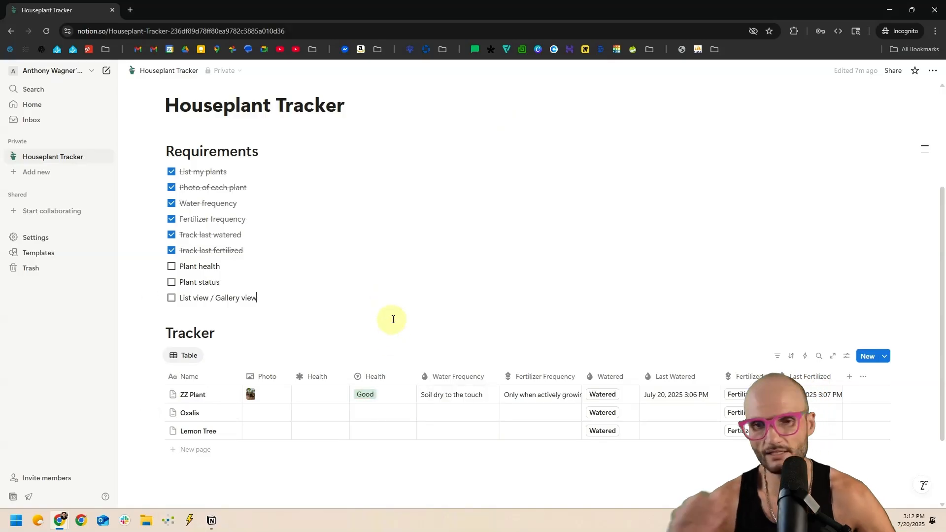
click(386, 397)
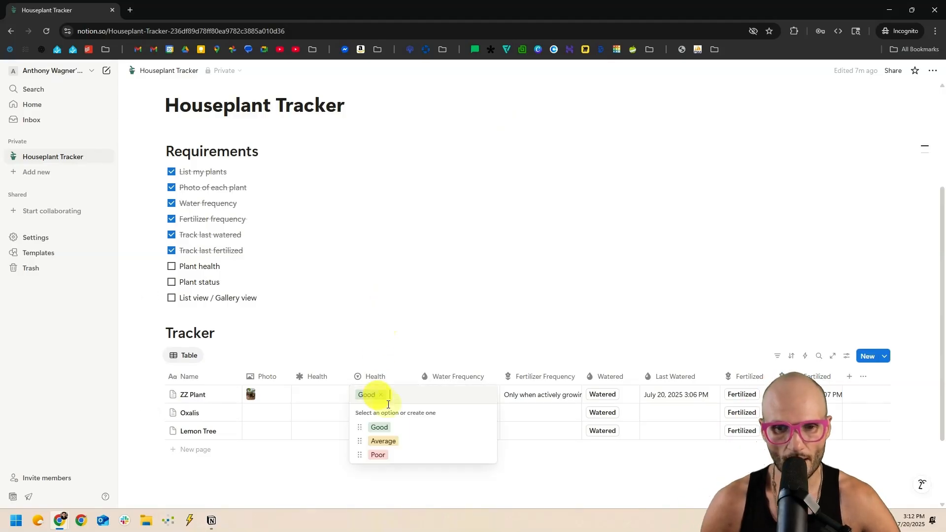
click(396, 437)
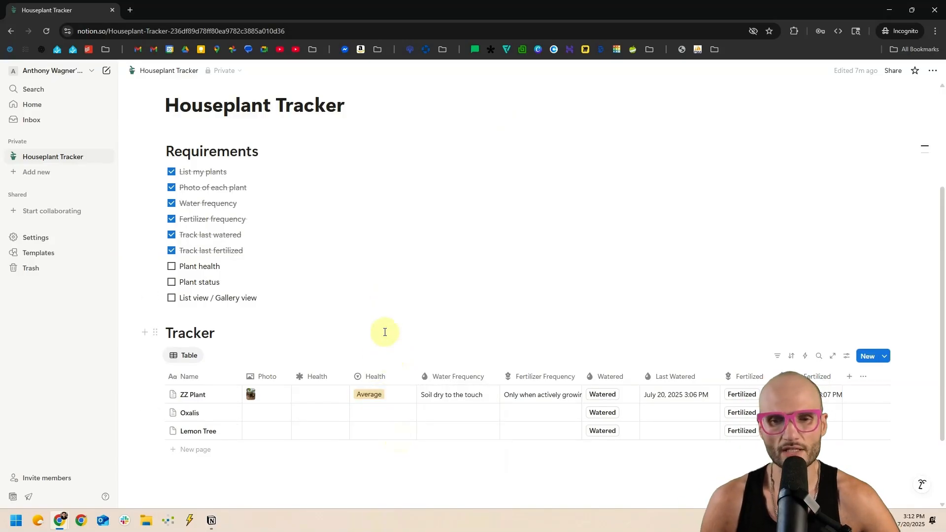
Convert Health to a multi-select and add Good alongside Average for ZZ Plant.
click(367, 375)
mouse_move(405, 169)
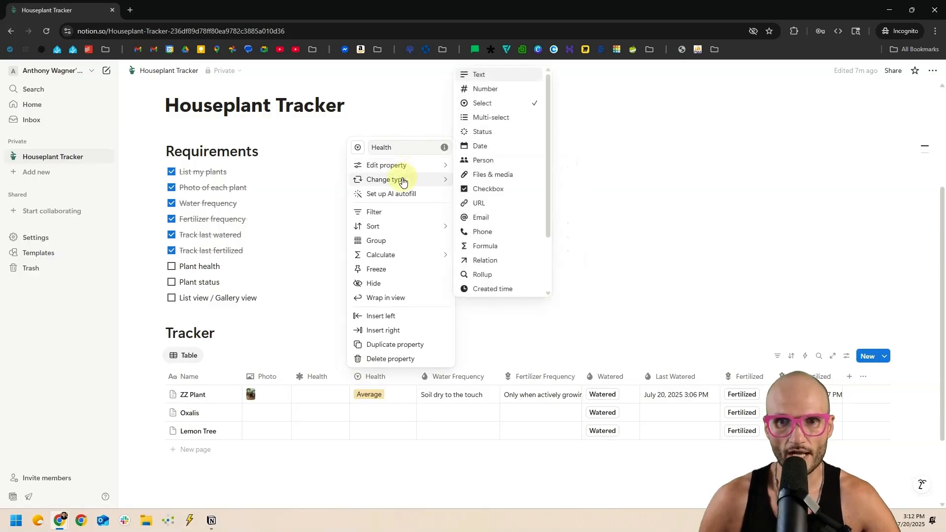
click(492, 116)
click(403, 273)
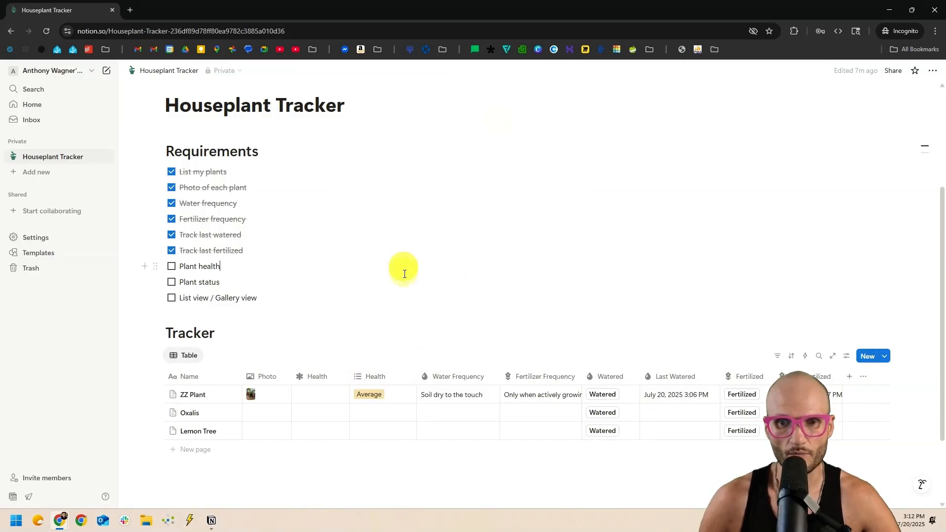
click(370, 394)
click(420, 427)
key(Escape)
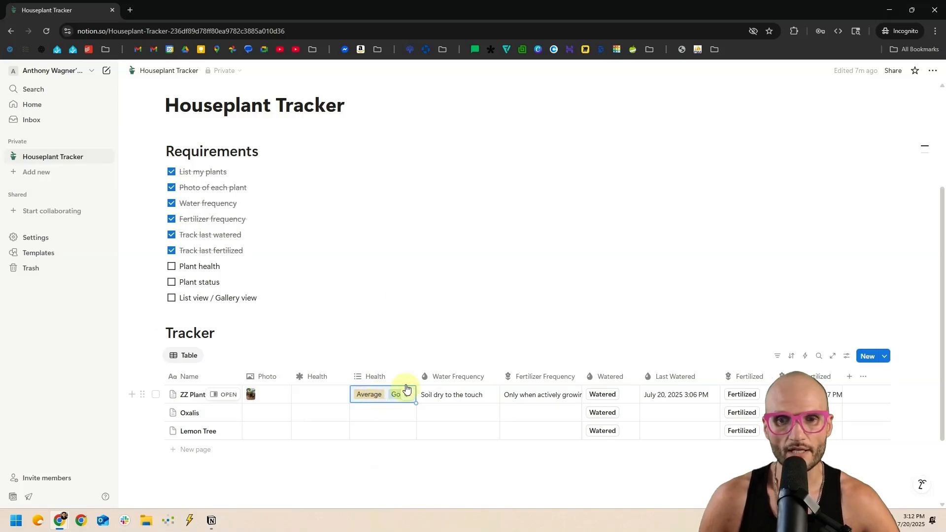
Change Health back to a single Select and set ZZ Plant's Health to Good.
click(370, 377)
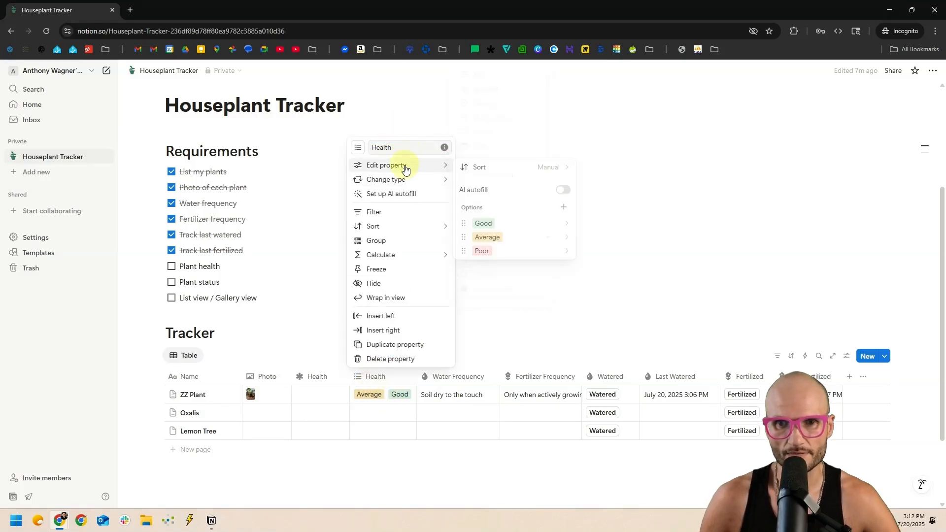
click(525, 102)
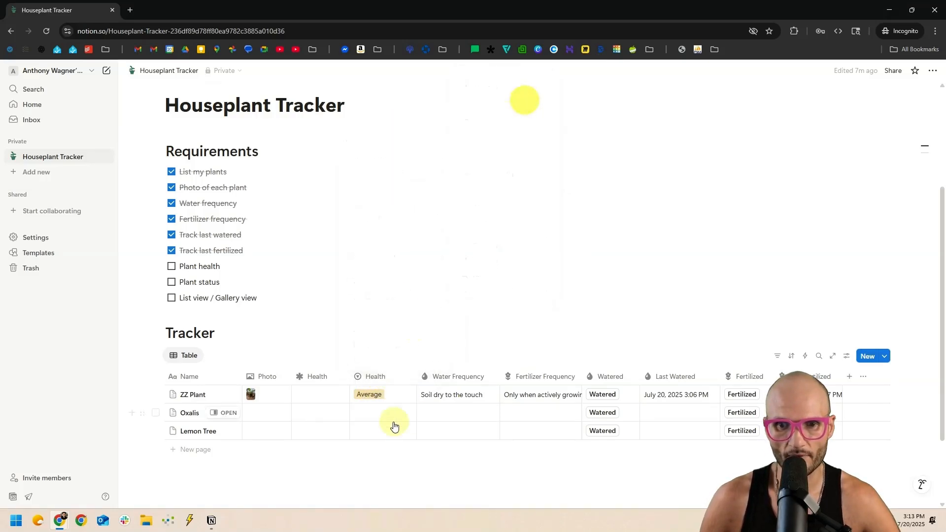
click(375, 395)
click(413, 426)
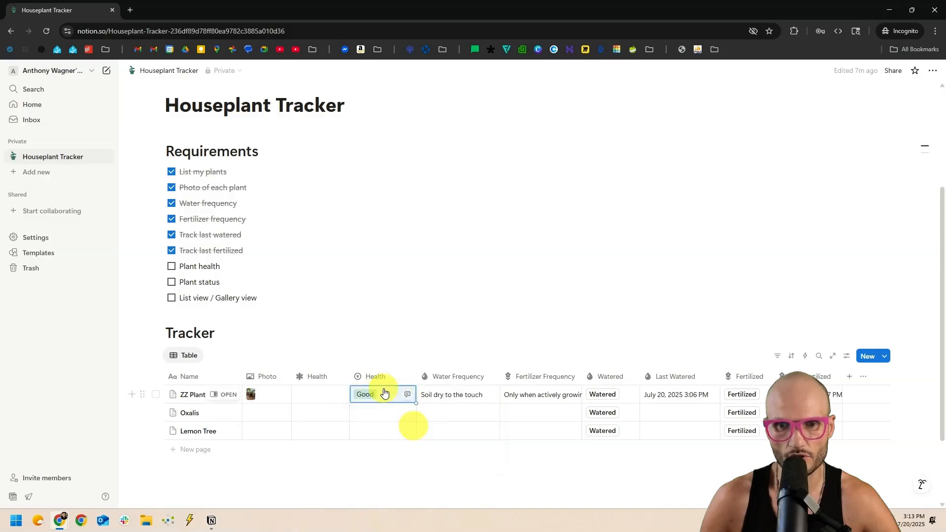
click(383, 392)
click(392, 426)
click(410, 303)
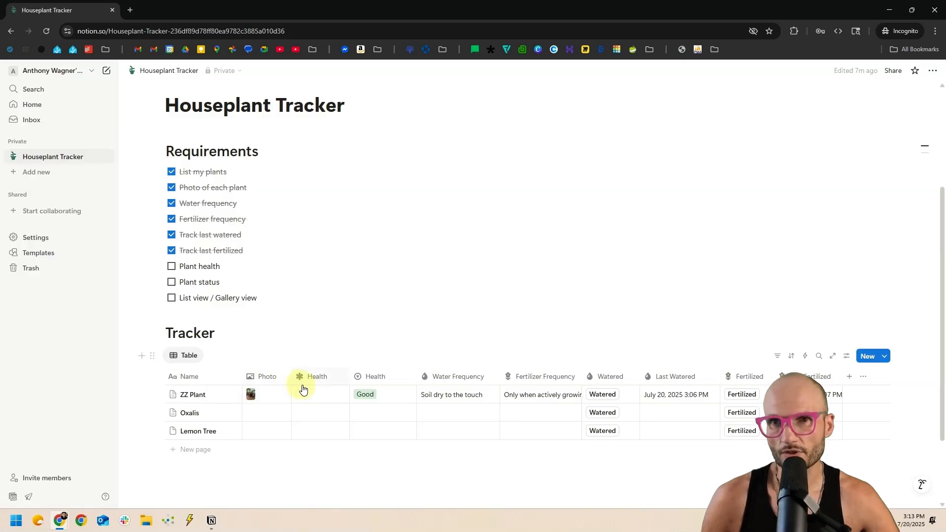
Enter 90 in ZZ Plant's numeric Health cell.
click(319, 397)
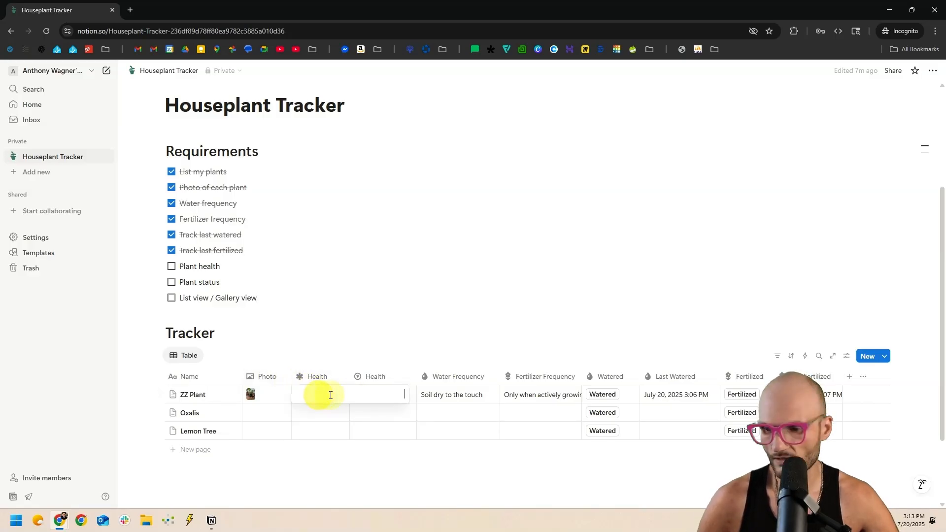
text(90)
key(Return)
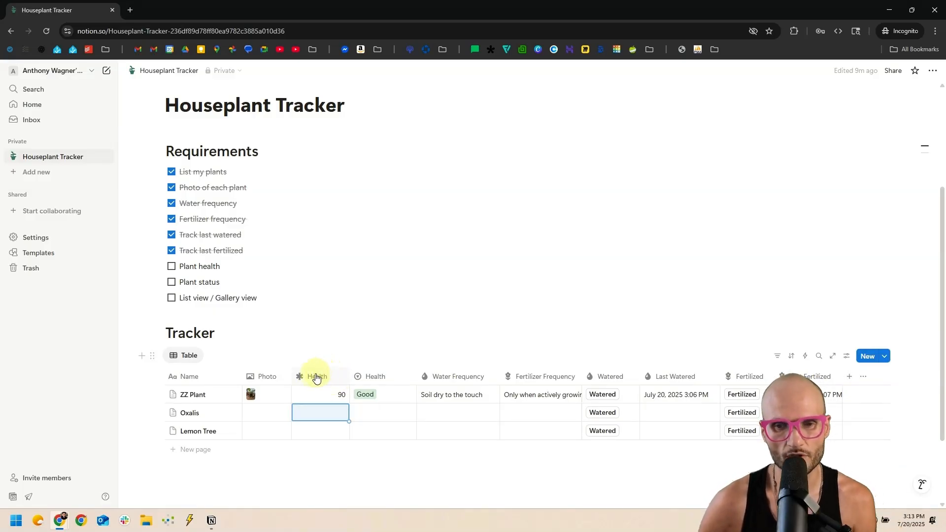
Show the numeric Health property as a ring.
click(331, 380)
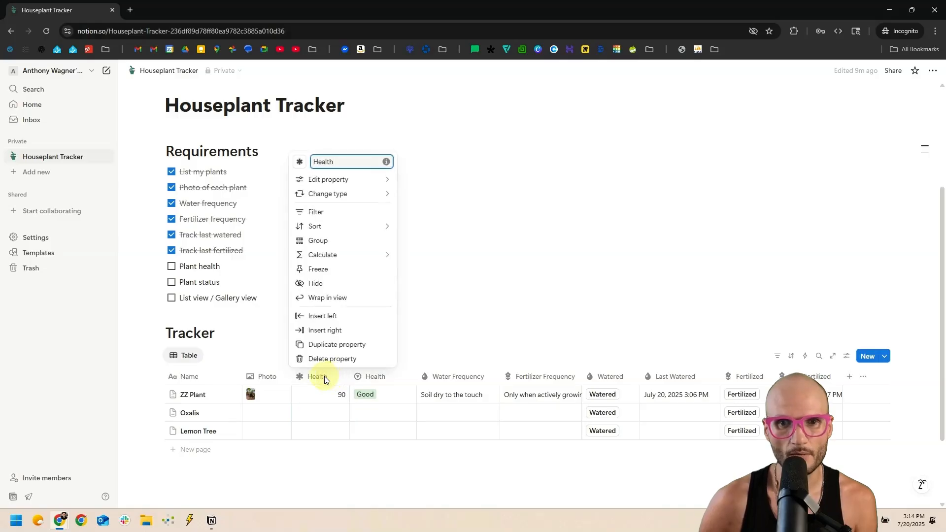
mouse_move(331, 181)
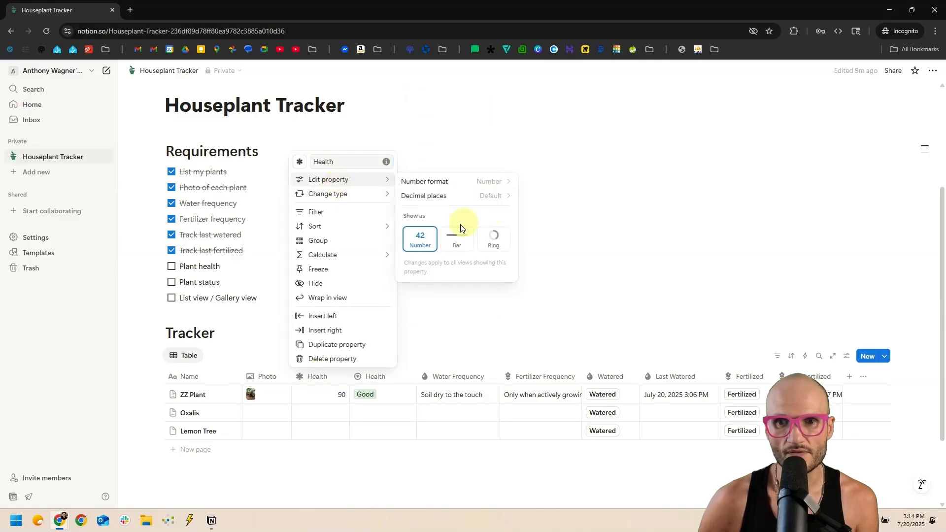
click(456, 251)
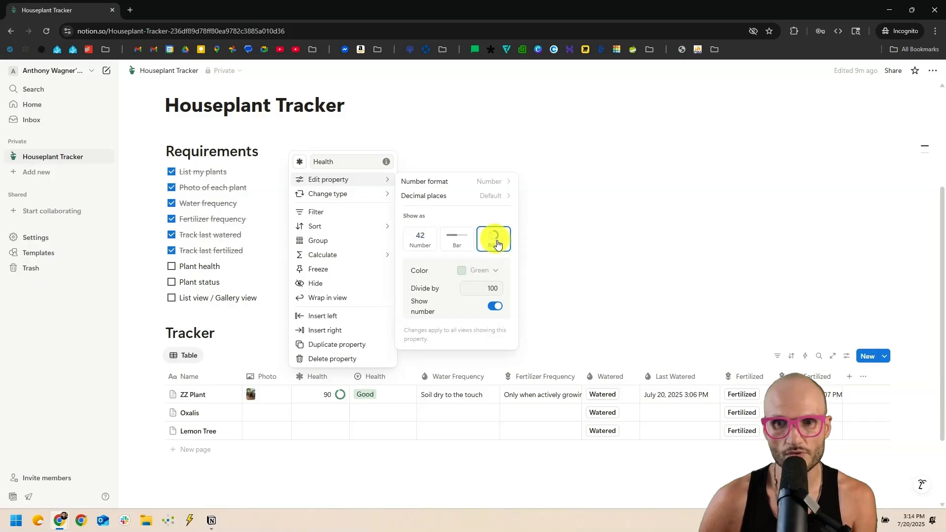
click(493, 239)
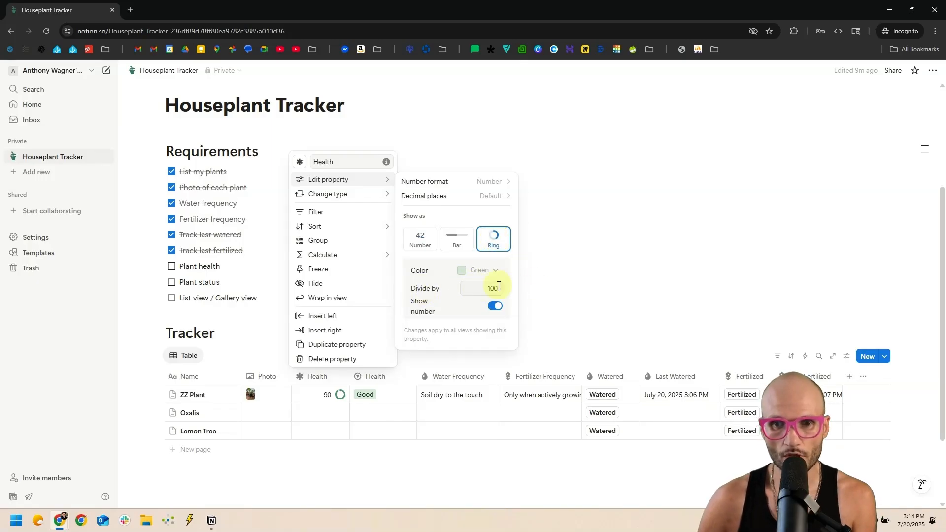
click(590, 270)
Try ZZ Plant's Health values 15, 90 and 100 to preview the ring.
click(324, 389)
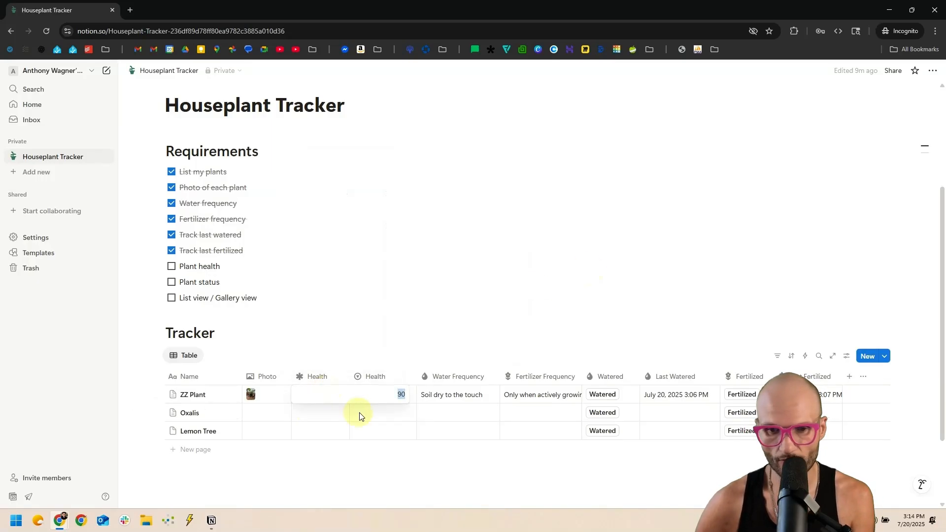
text(15)
key(Return)
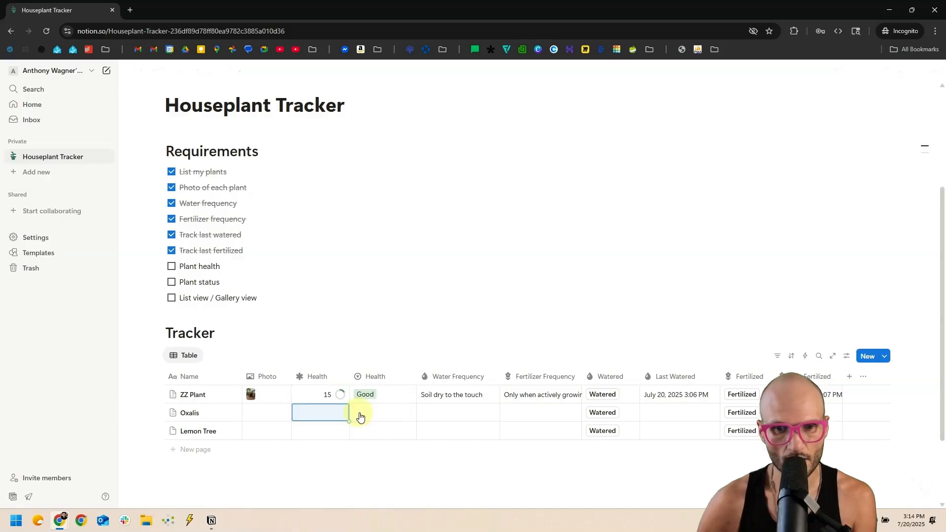
click(326, 396)
text(90)
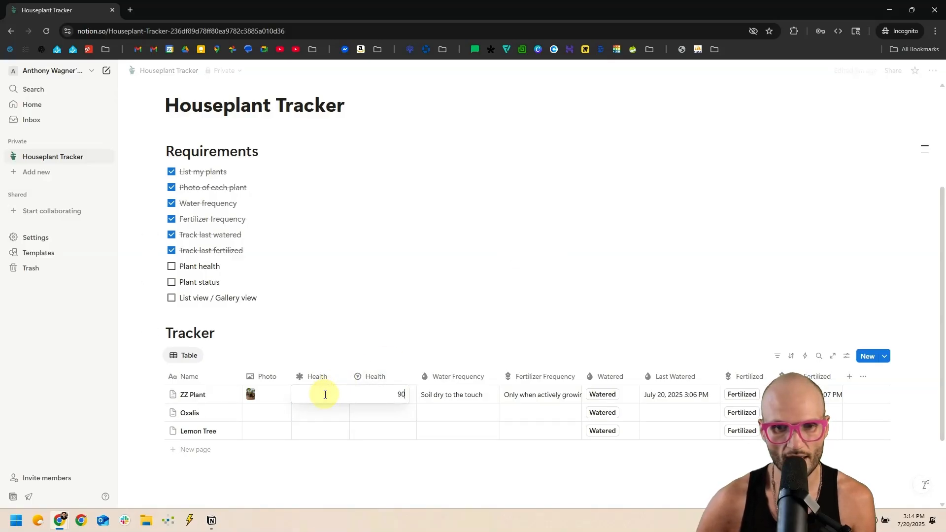
key(Return)
click(325, 395)
key(BackSpace)
key(BackSpace)
text(100)
key(Return)
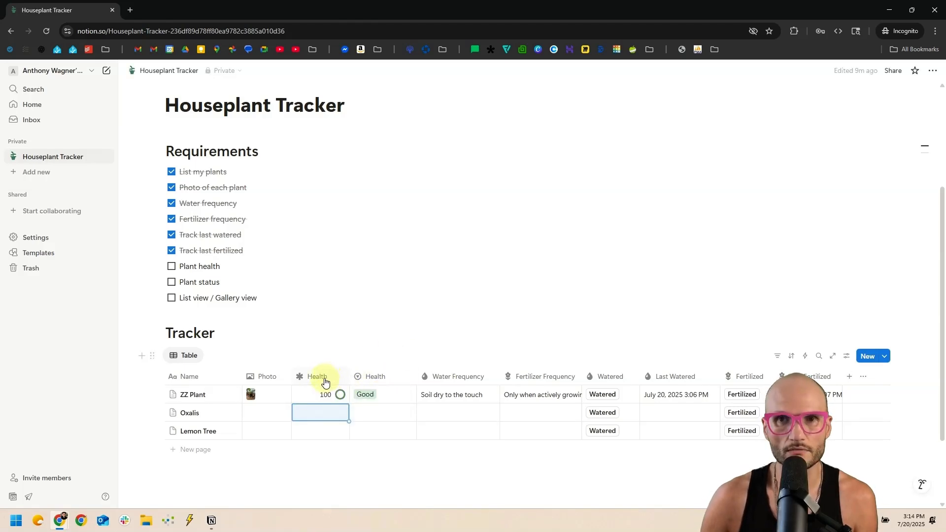
Change the Health ring's Divide by value to 5.
click(324, 382)
mouse_move(365, 184)
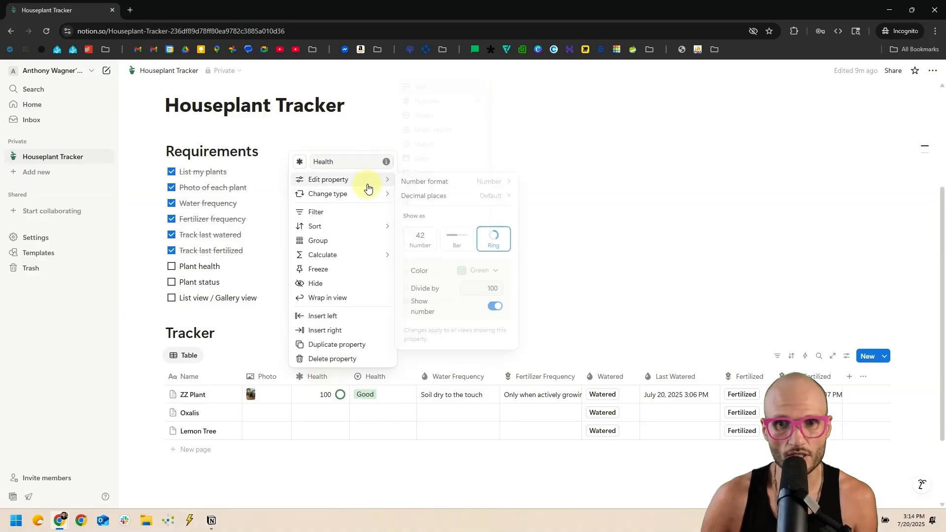
click(492, 287)
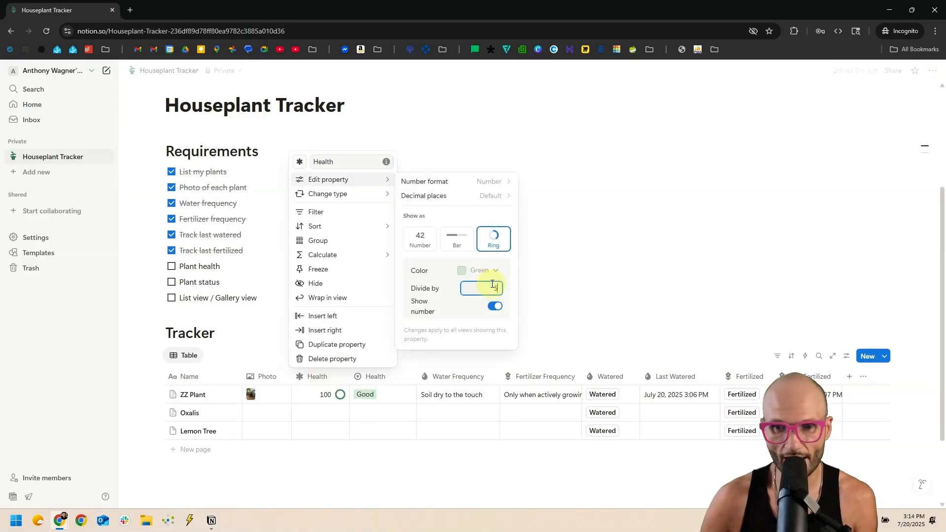
click(636, 236)
Enter 2, then 3 as ZZ Plant's Health value.
click(333, 395)
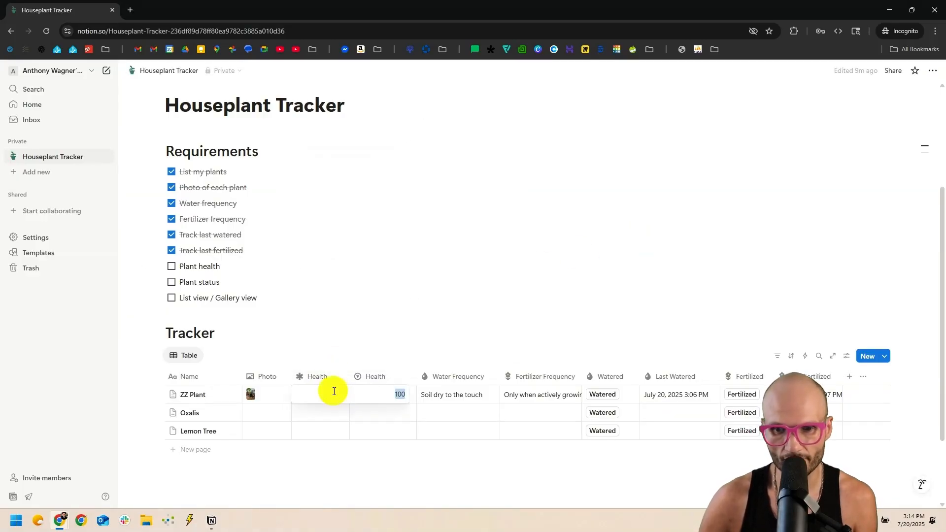
text(2)
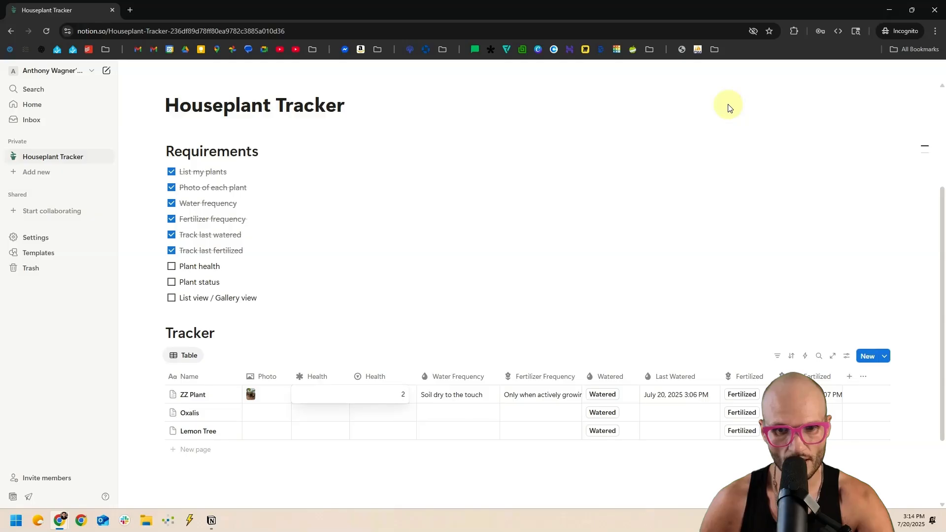
key(Return)
key(Up)
text(3)
key(Return)
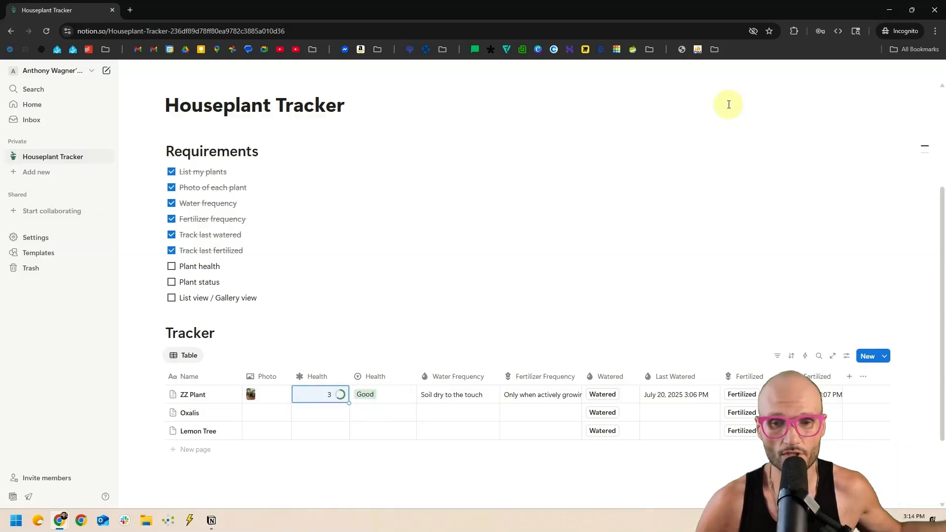
click(317, 377)
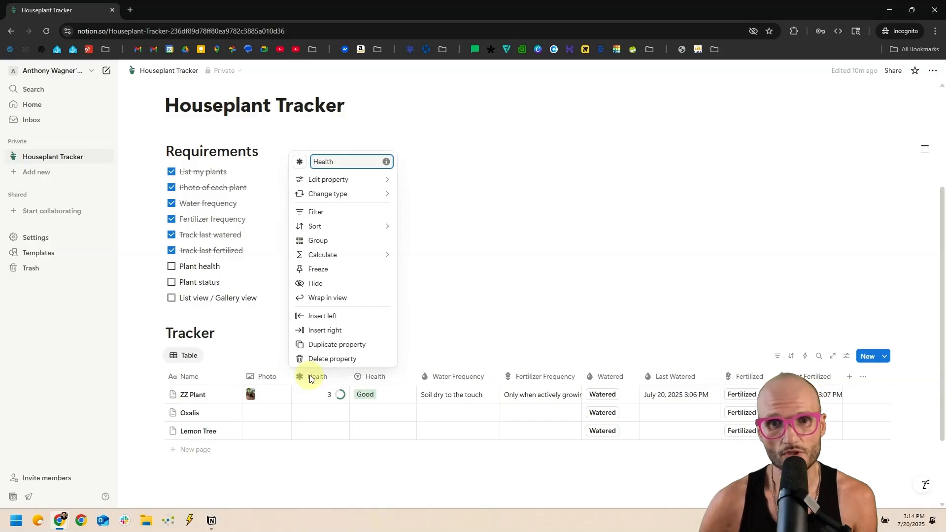
Try Health's number format as US Dollar with 5 decimal places.
mouse_move(361, 255)
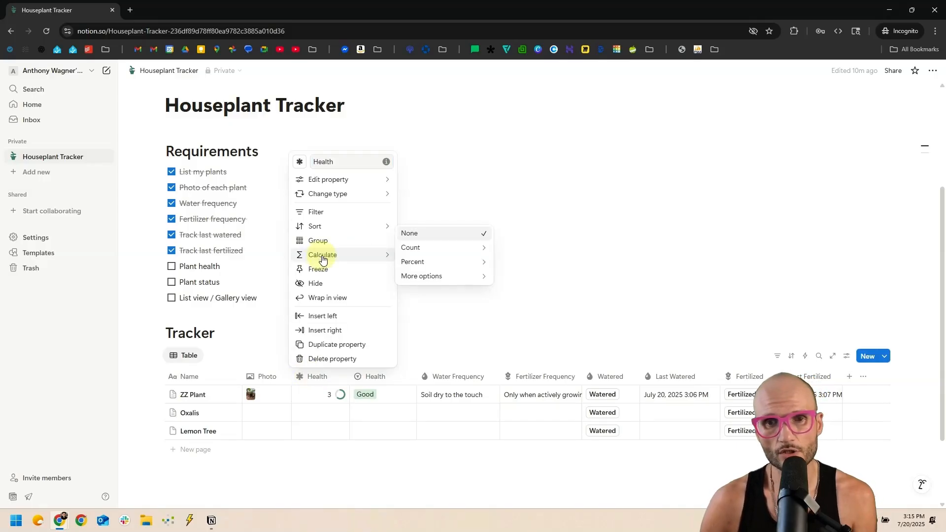
mouse_move(346, 179)
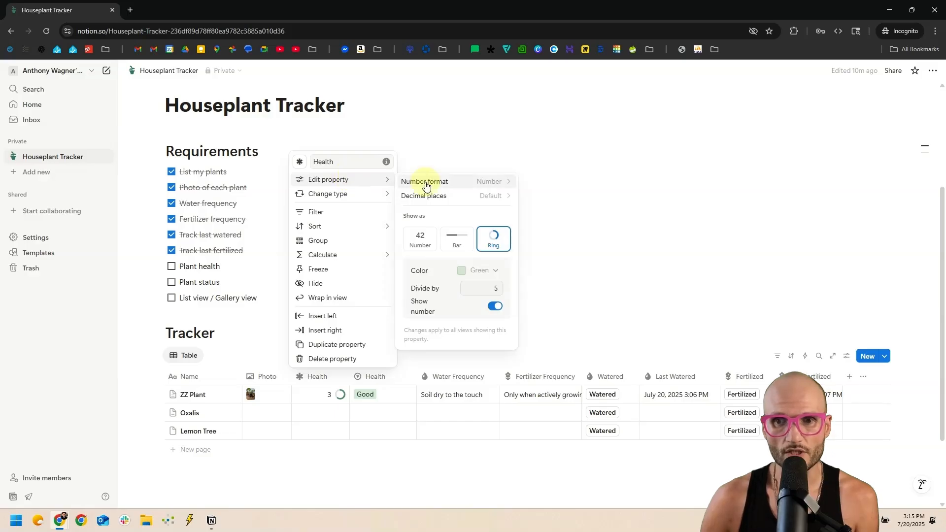
click(448, 187)
scroll(470, 382, down, 6)
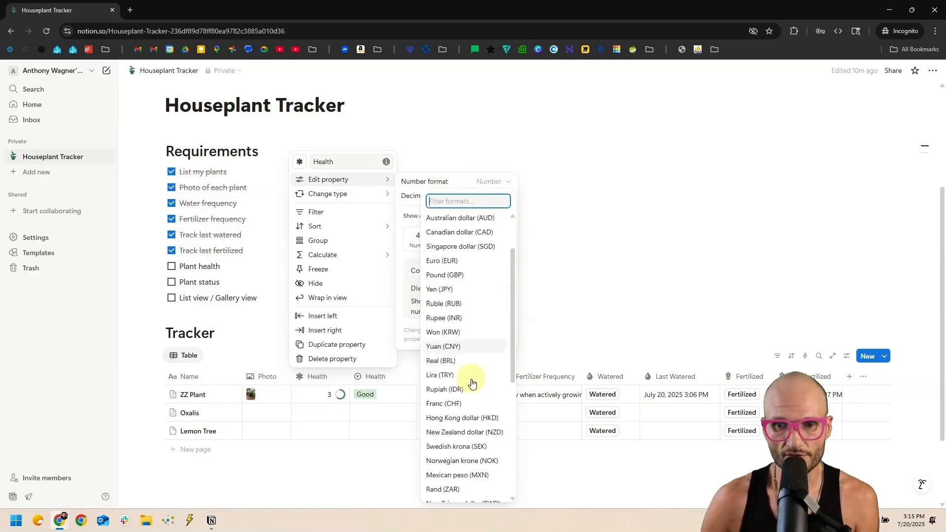
scroll(476, 426, up, 6)
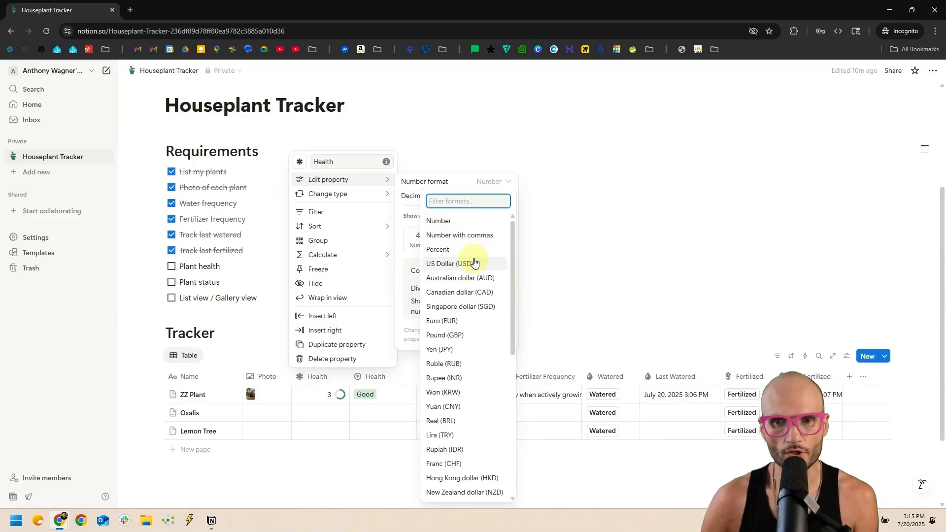
click(473, 263)
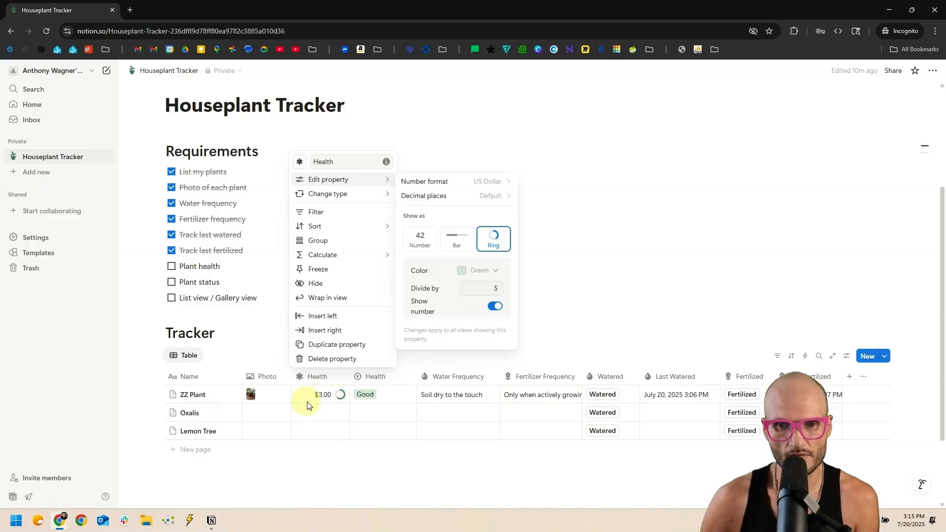
click(466, 197)
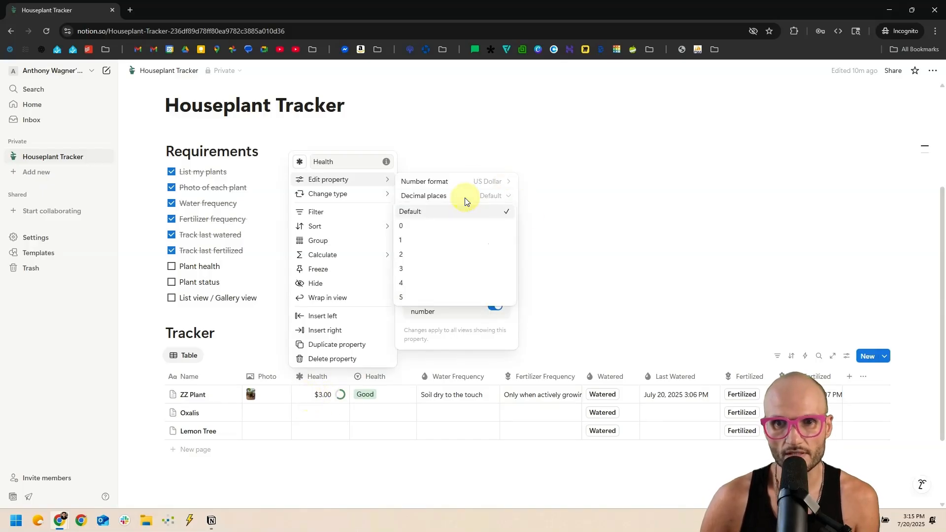
click(446, 297)
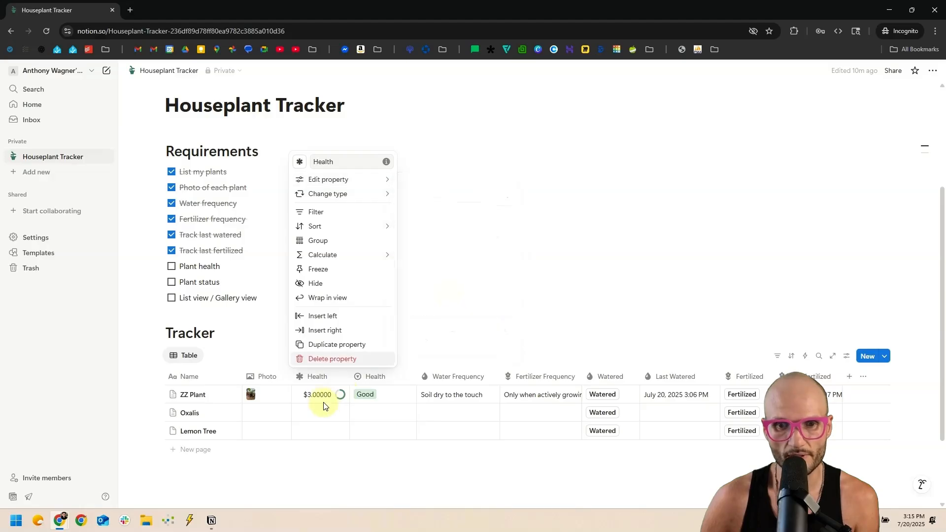
Set Health's number format back to Number with 0 decimal places.
mouse_move(353, 181)
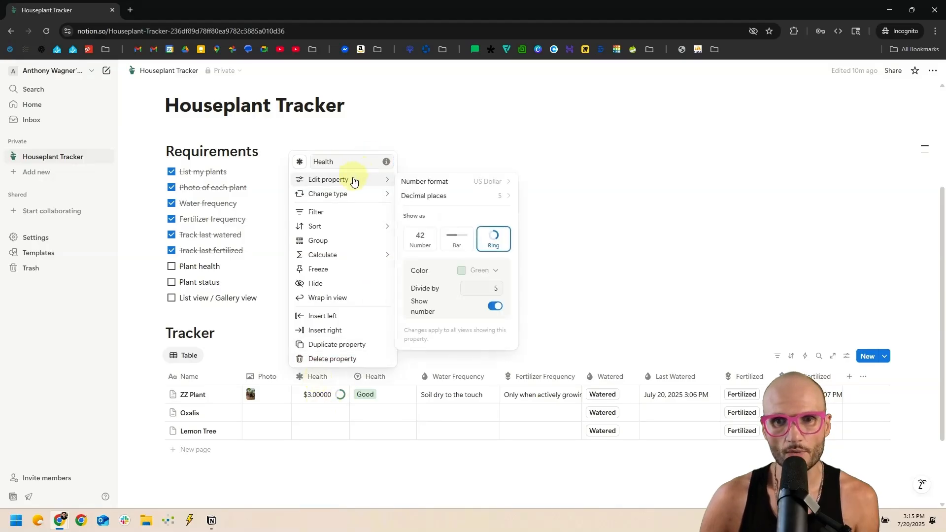
click(465, 182)
click(473, 218)
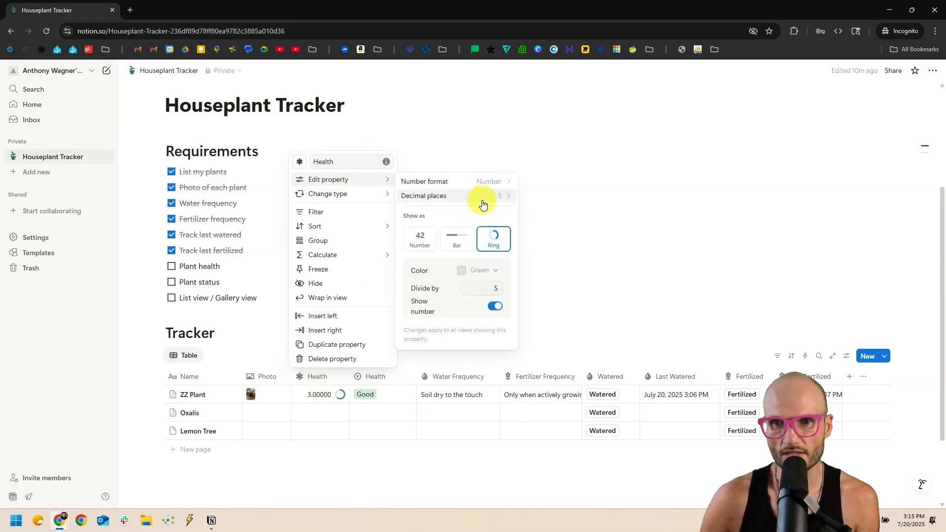
click(482, 200)
click(499, 224)
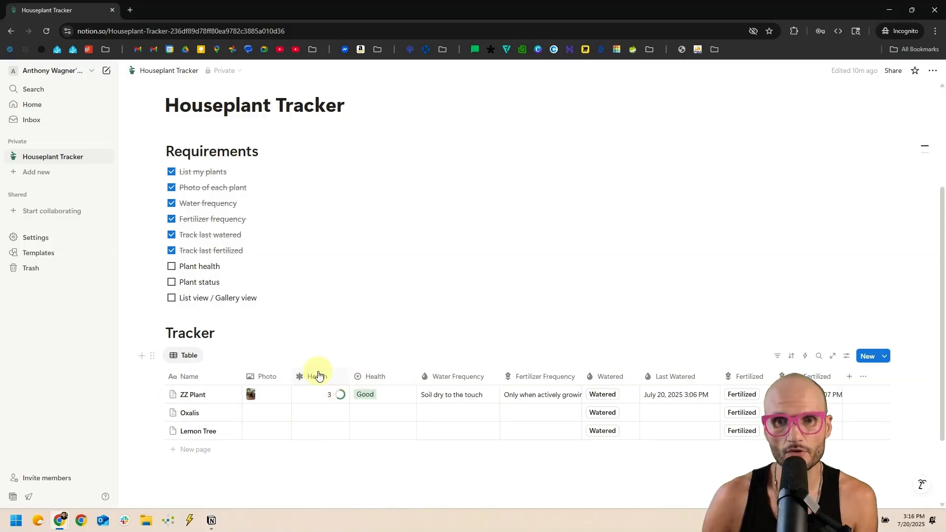
Delete the duplicate Health column and check that it appears among deleted properties.
click(371, 376)
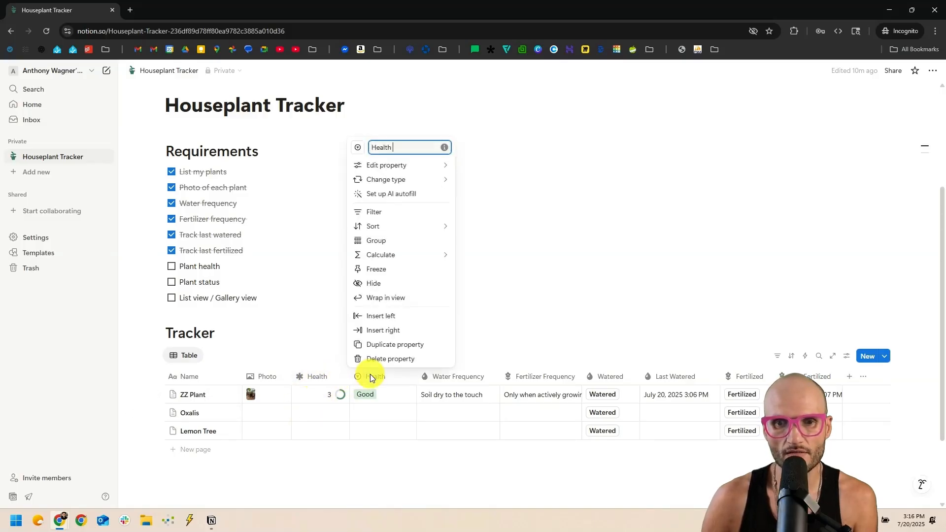
click(397, 360)
click(468, 289)
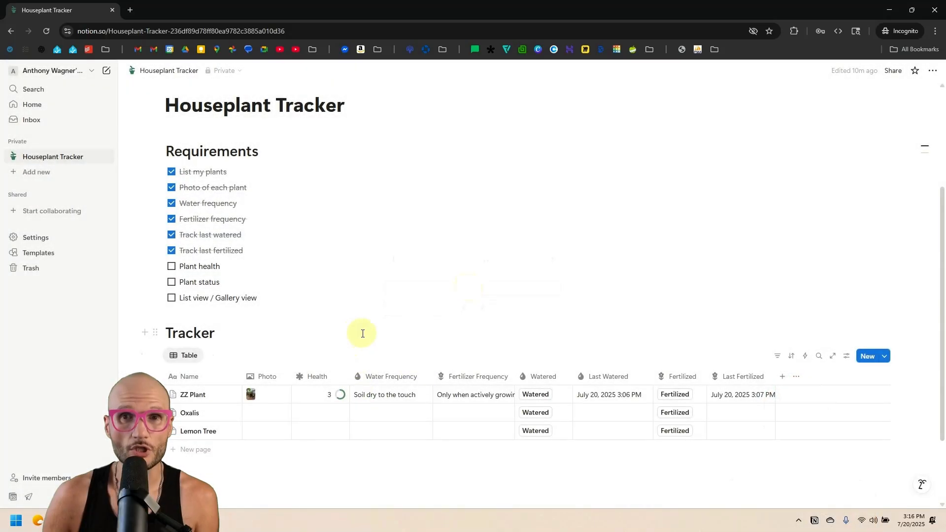
click(846, 355)
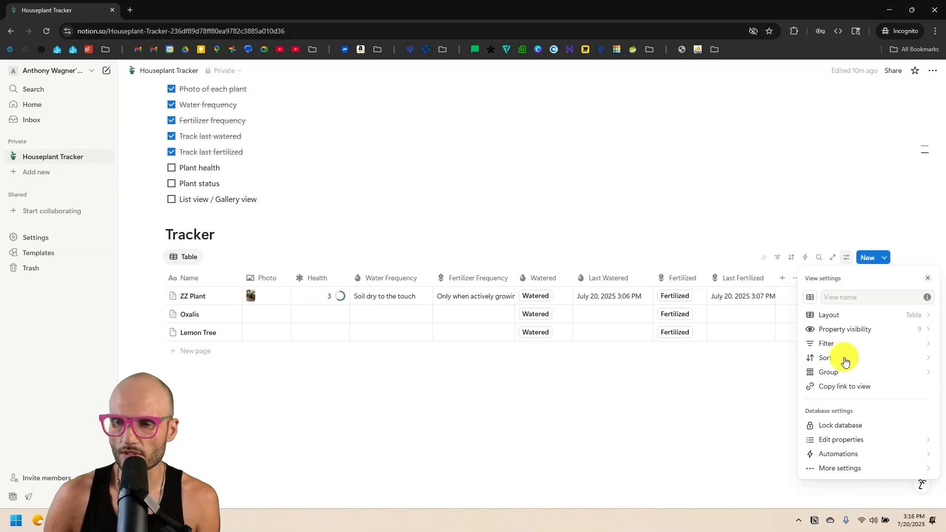
click(870, 469)
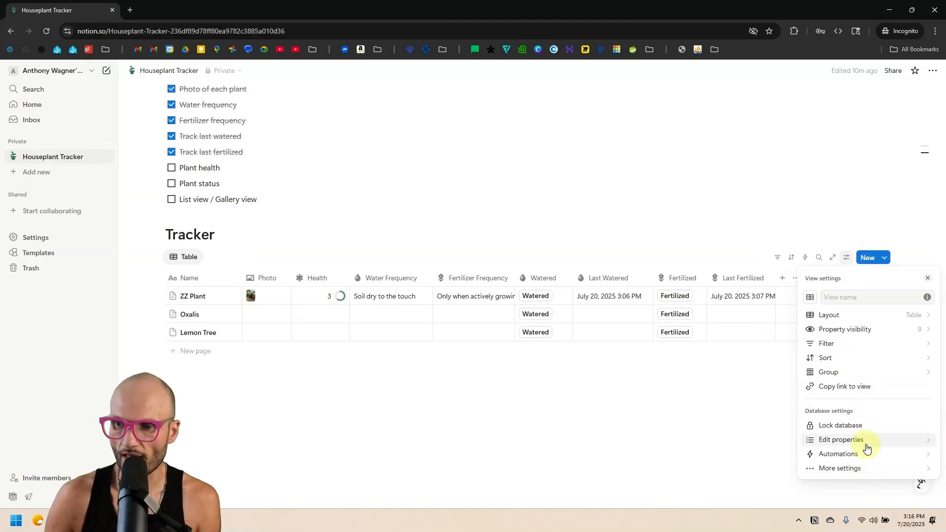
click(866, 440)
click(844, 470)
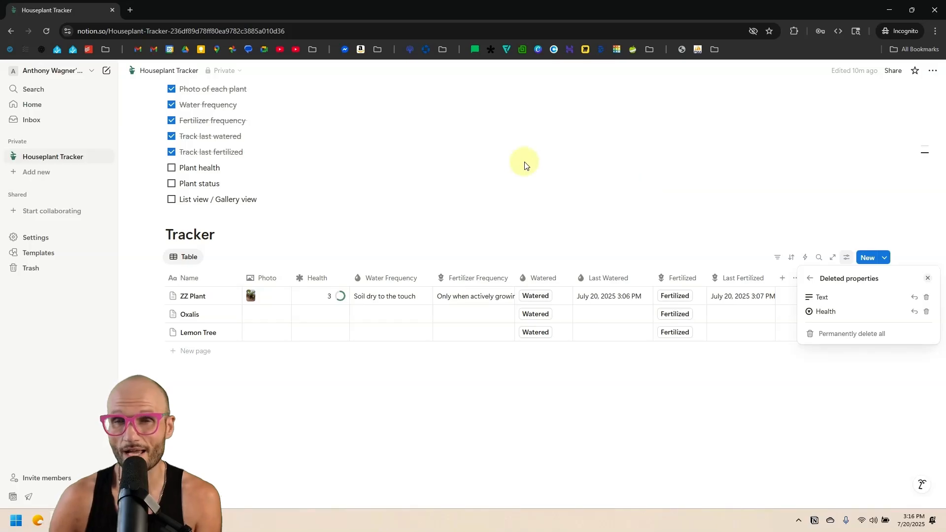
click(469, 162)
Change ZZ Plant's Health from 3 to 90 and tick off the Plant health requirement.
scroll(468, 163, up, 2)
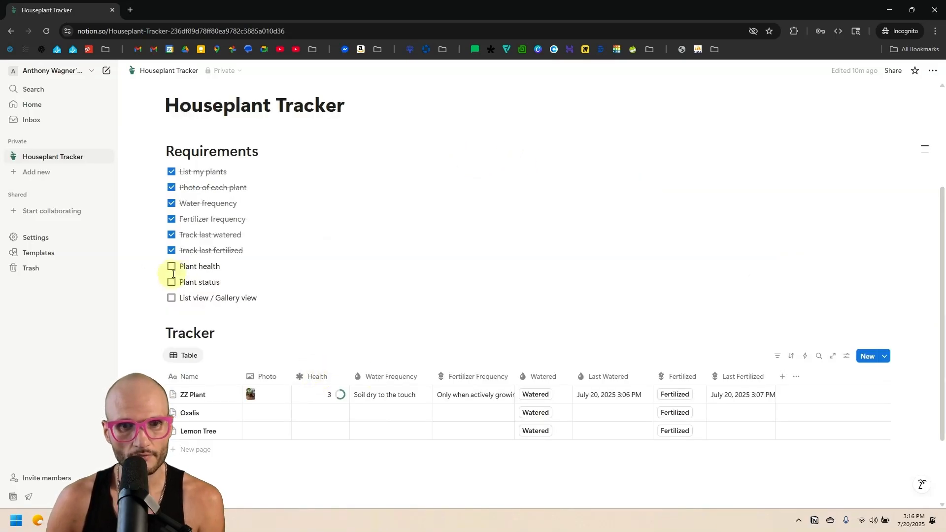
click(318, 377)
mouse_move(349, 181)
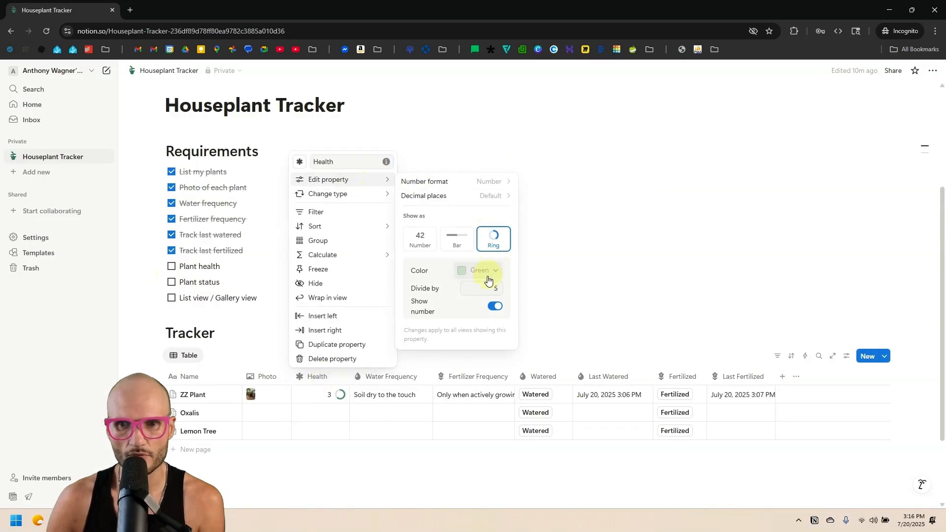
click(335, 394)
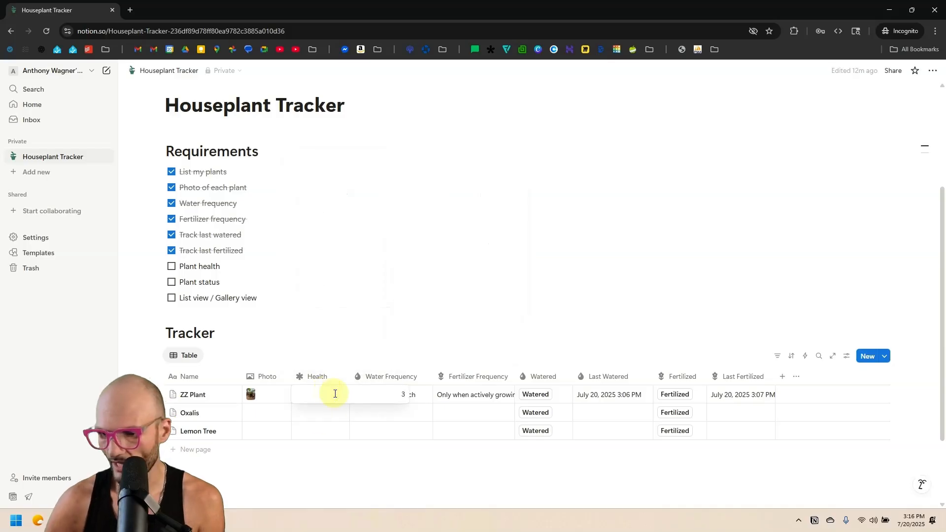
key(BackSpace)
text(90)
key(Return)
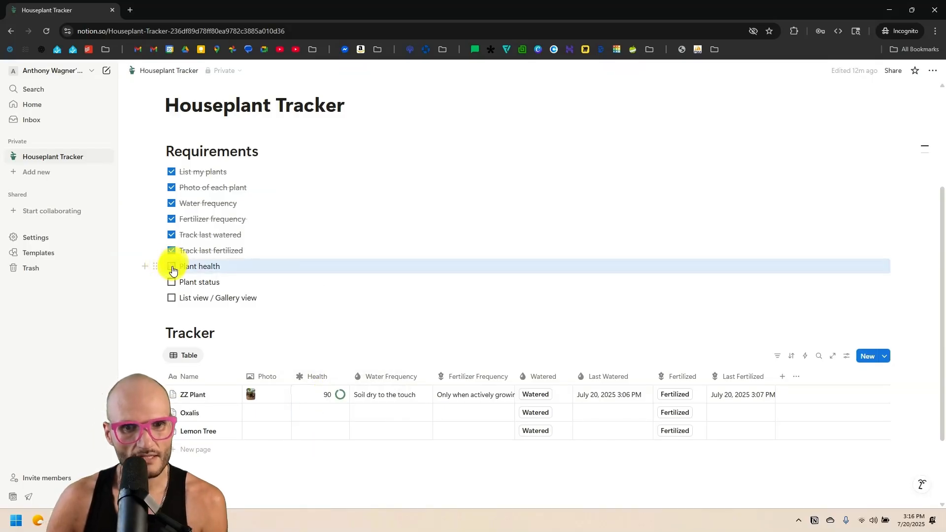
click(172, 267)
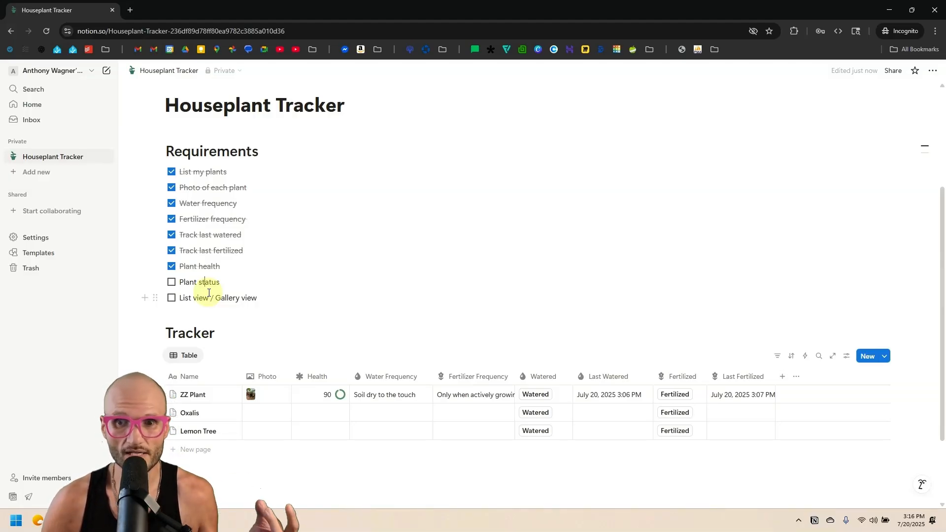
Add a Status property to the plant table and rename its Not started option to To Buy.
click(781, 376)
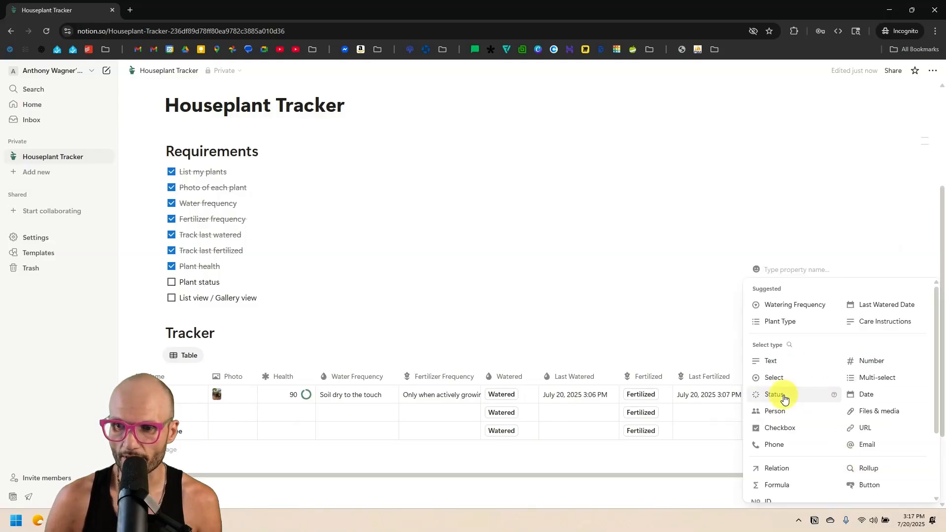
click(784, 399)
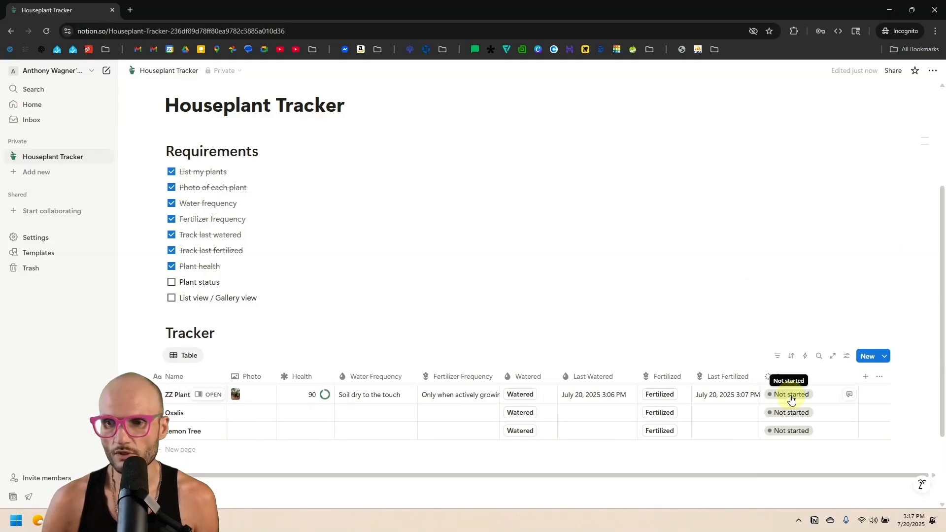
click(791, 395)
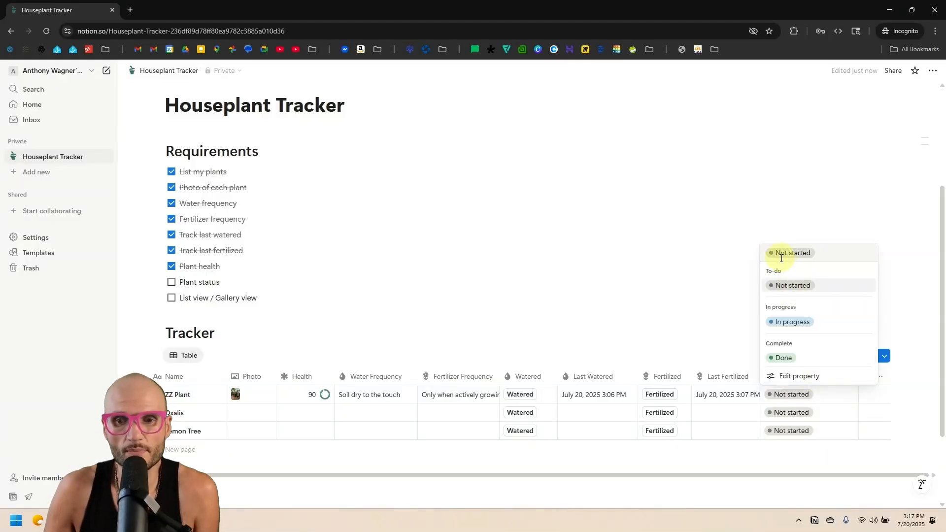
click(808, 376)
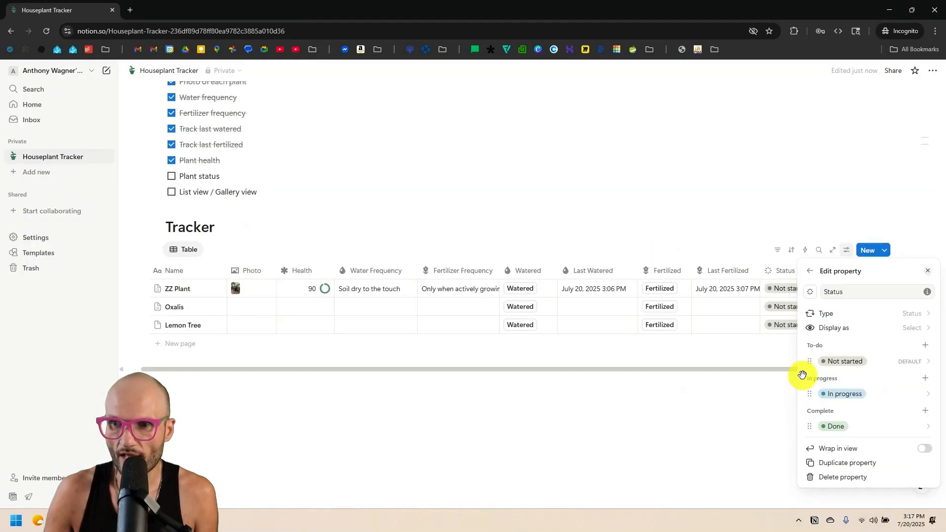
click(844, 362)
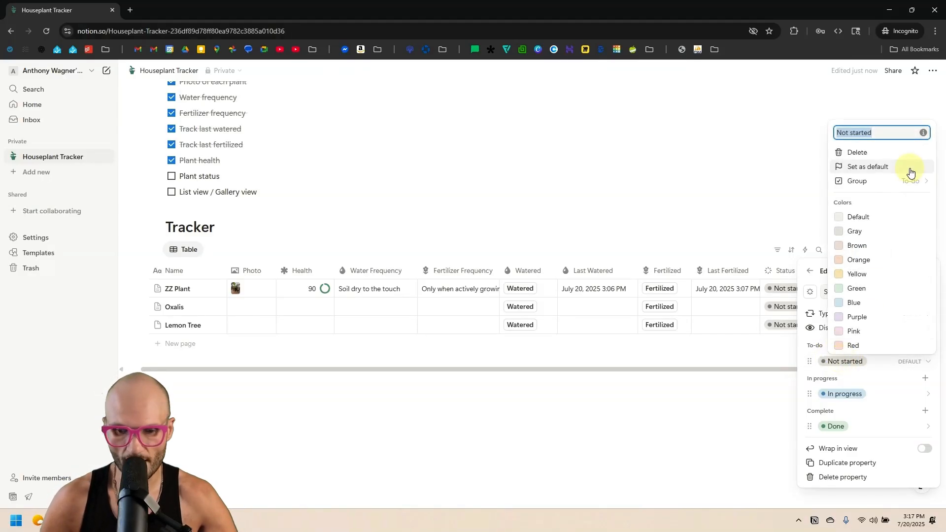
text(To Buy)
key(Return)
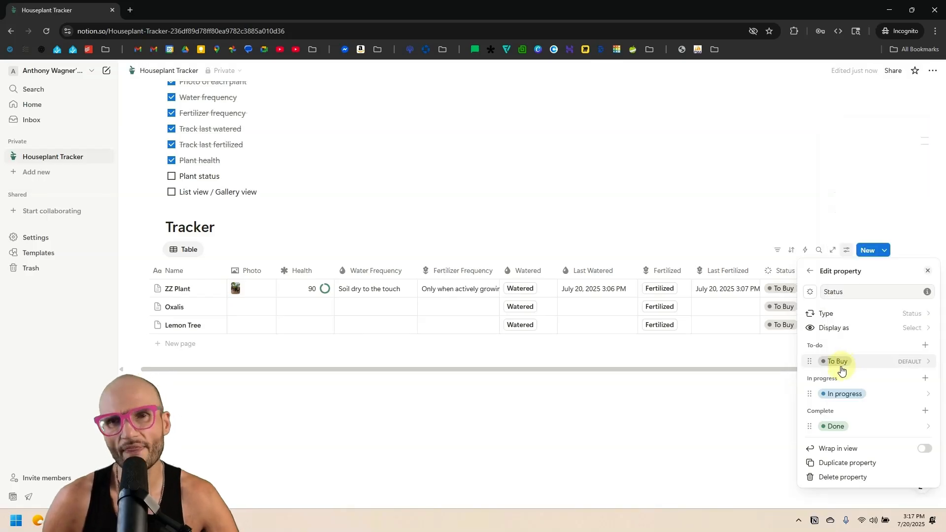
click(473, 173)
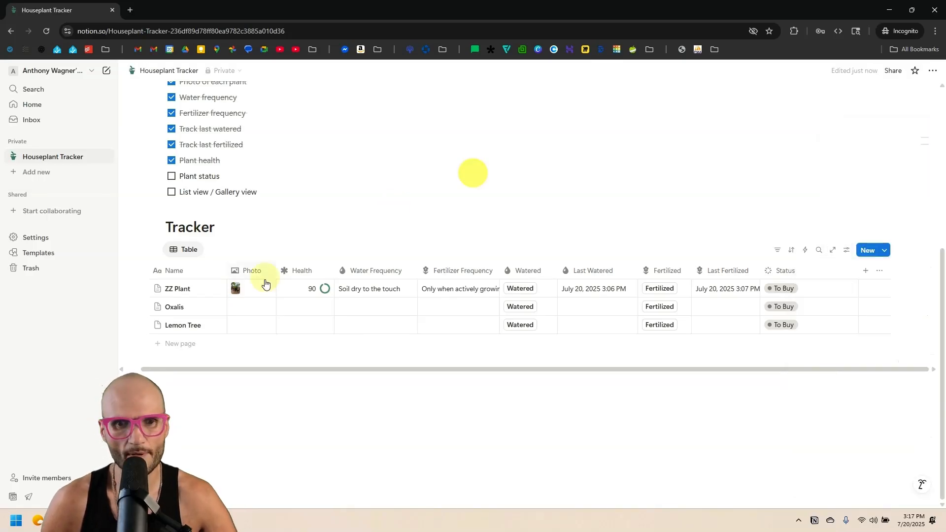
Add a blank row, make In progress the default status, and rename it Growing.
click(178, 343)
key(Escape)
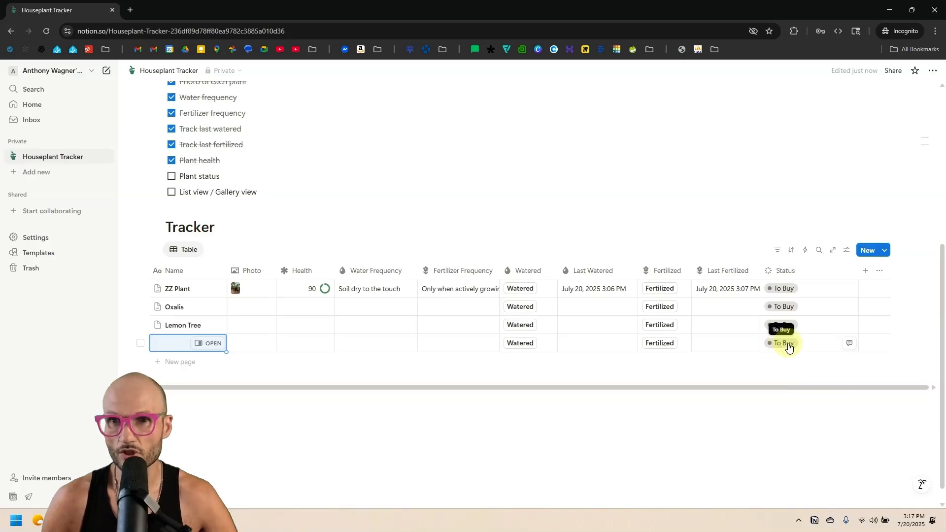
click(783, 270)
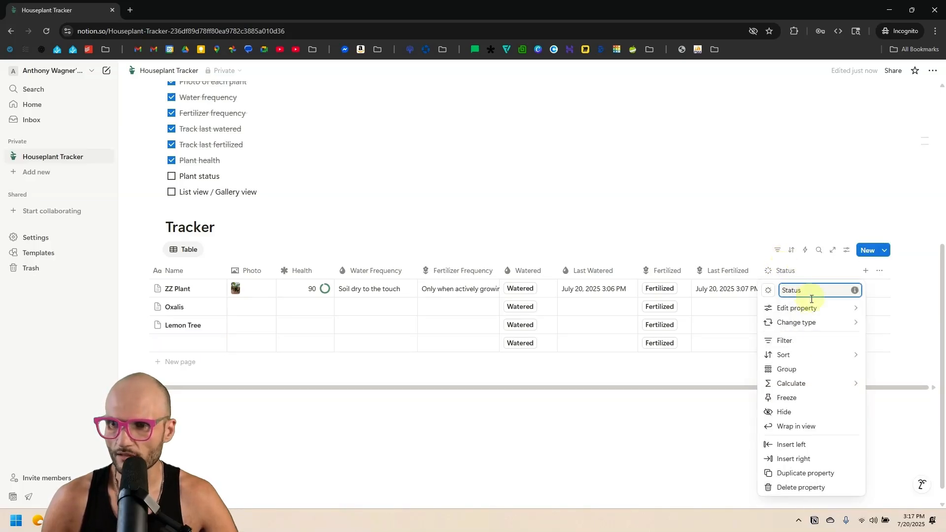
mouse_move(803, 308)
click(739, 376)
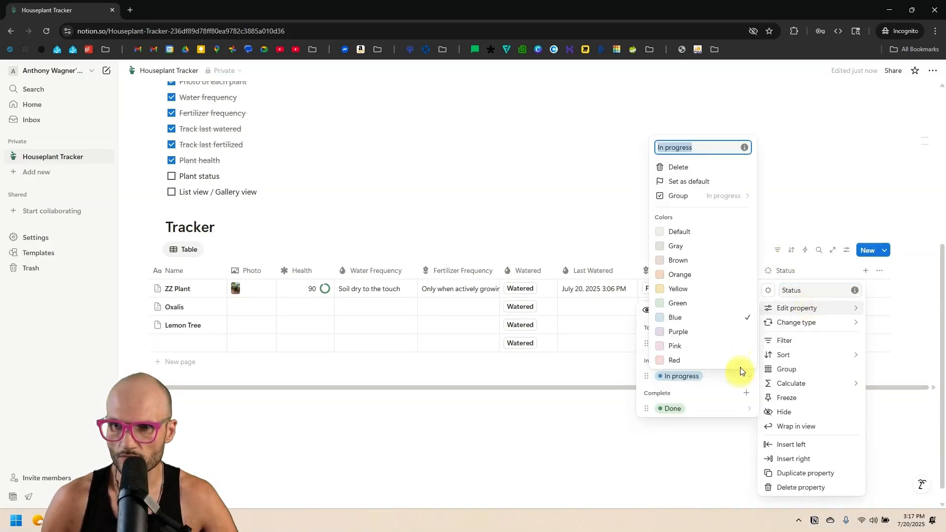
click(697, 181)
click(510, 300)
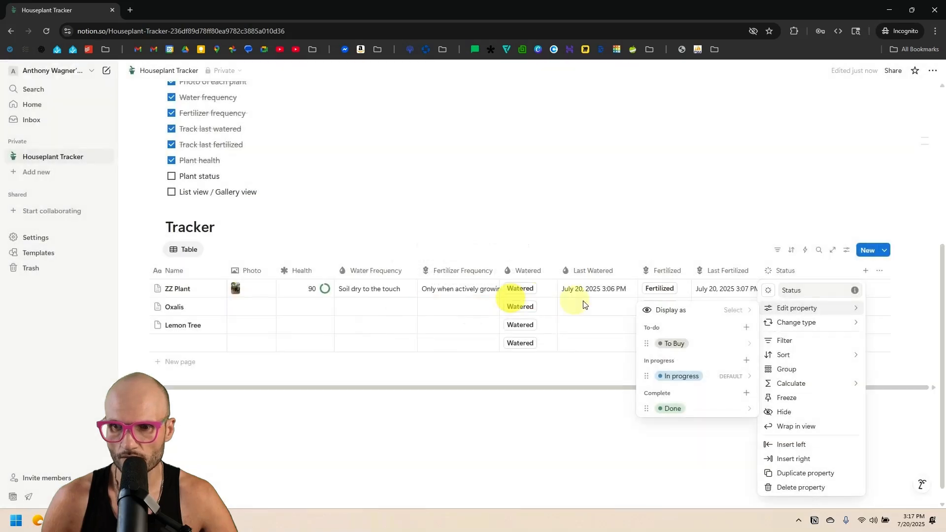
click(710, 377)
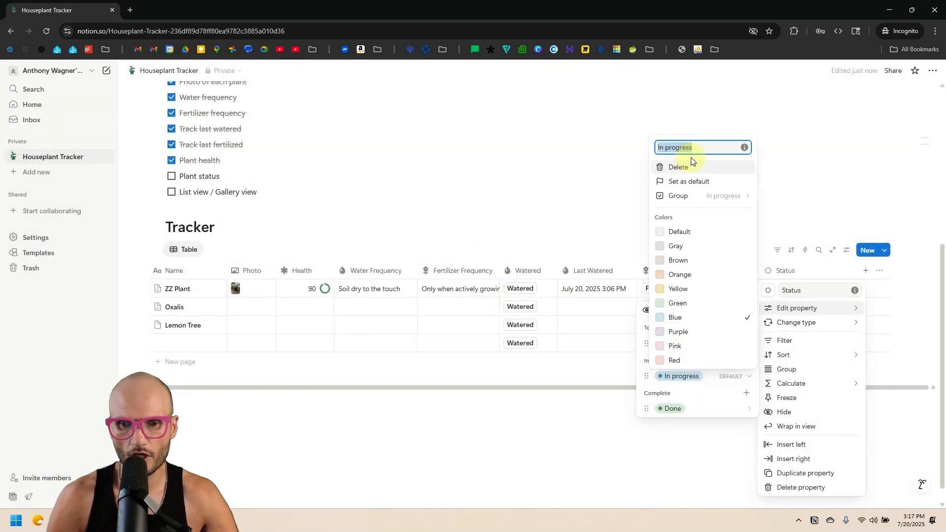
text(Growing)
key(Return)
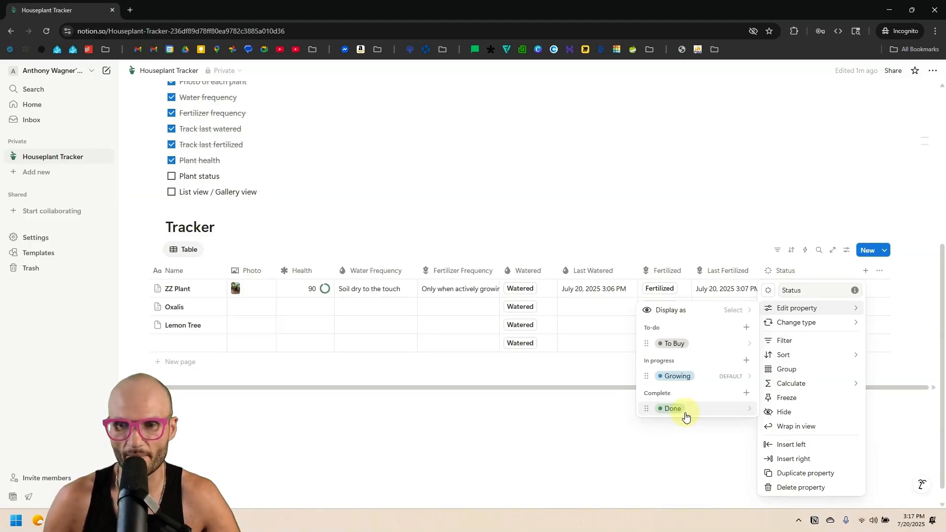
Turn the Done option into a gray option named Graveyard.
click(740, 407)
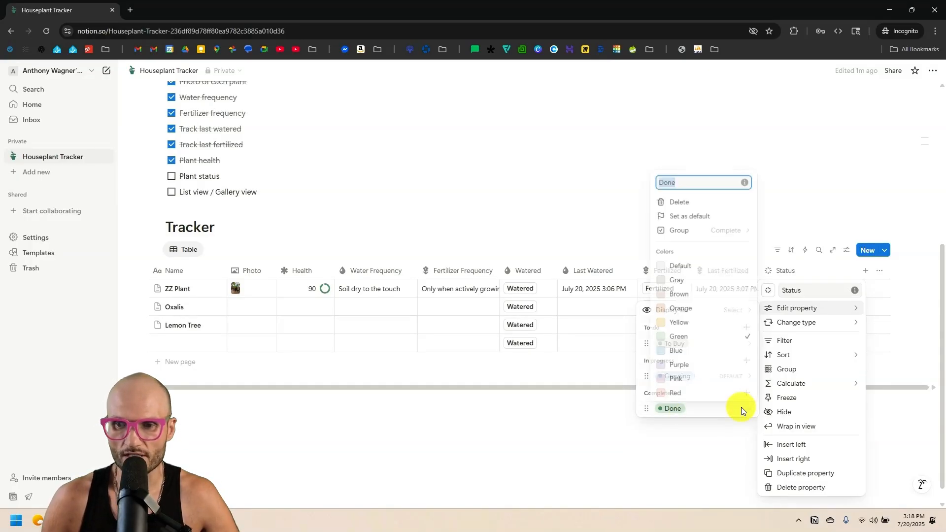
click(714, 279)
text(Graveyard)
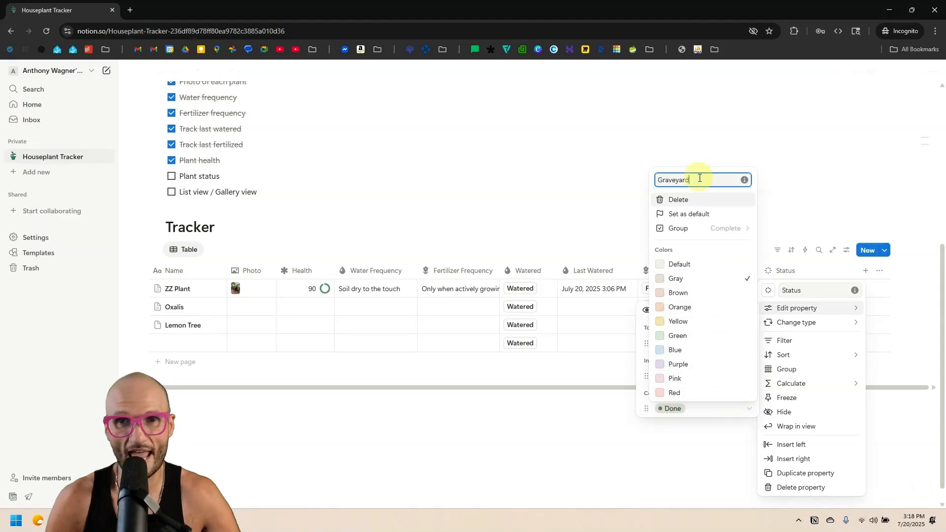
key(Return)
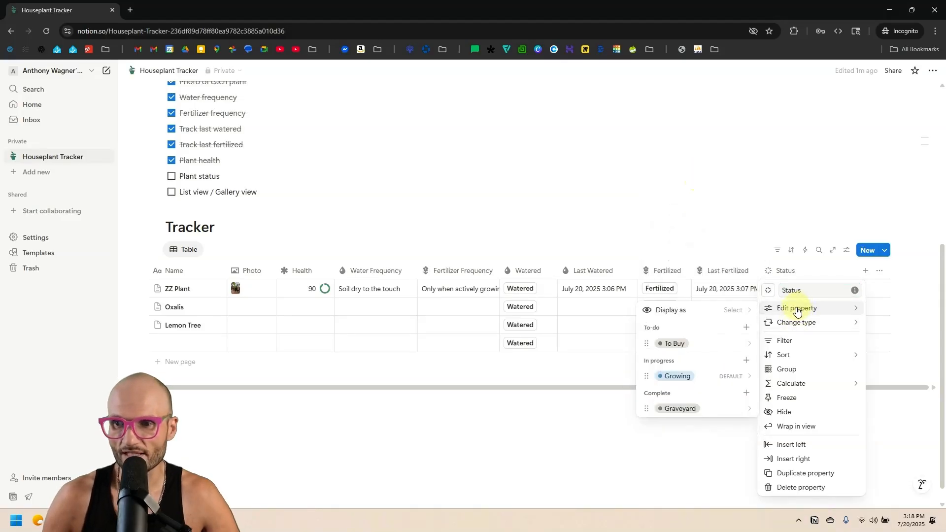
Add a Gifted option to the Complete group of the Status property.
click(748, 393)
text(Gifted)
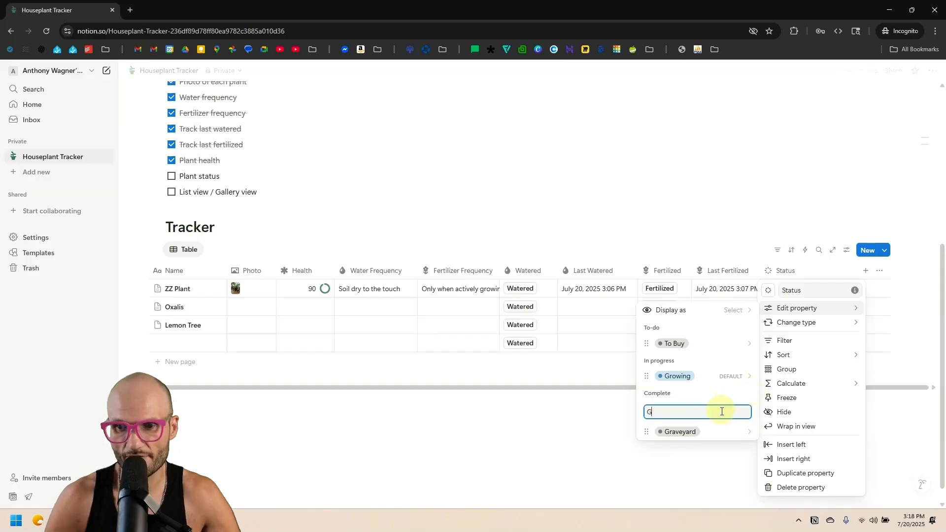
key(Return)
key(Escape)
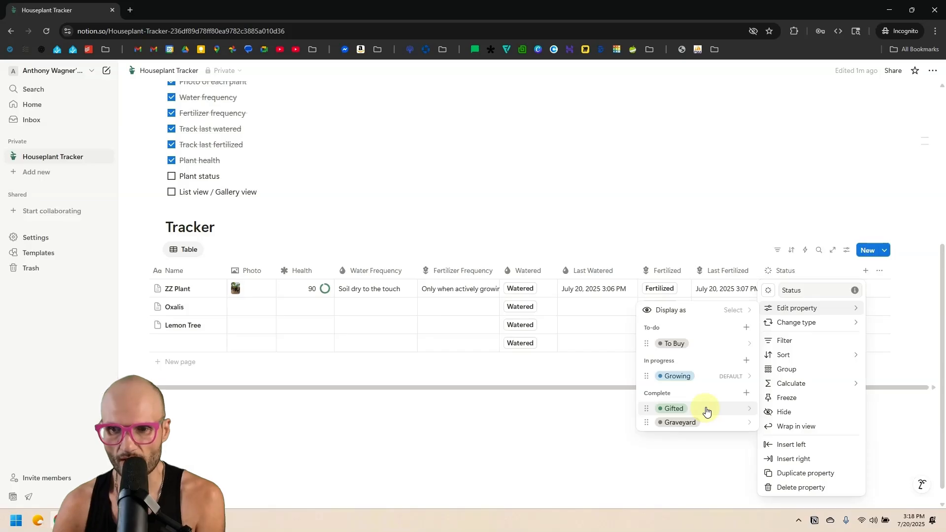
click(650, 241)
Add another tracker row with status To Buy, leaving its name empty.
click(796, 290)
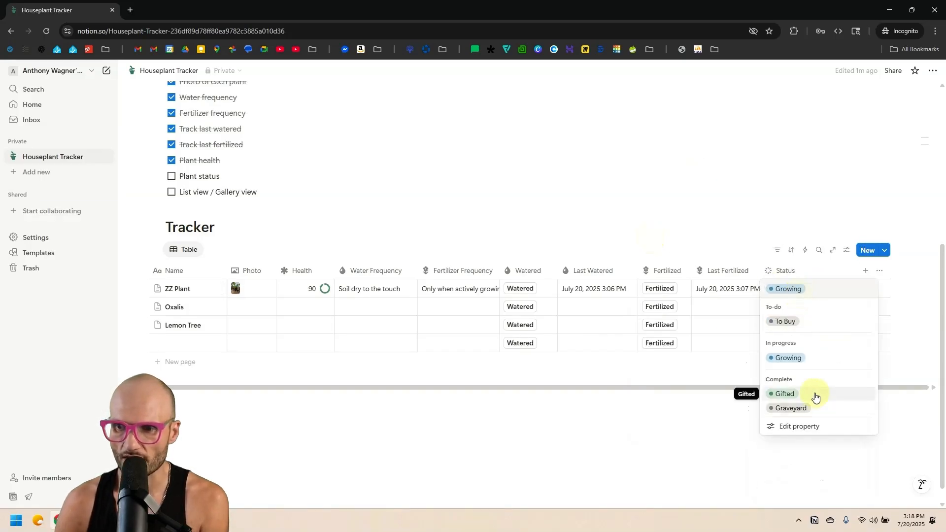
key(Escape)
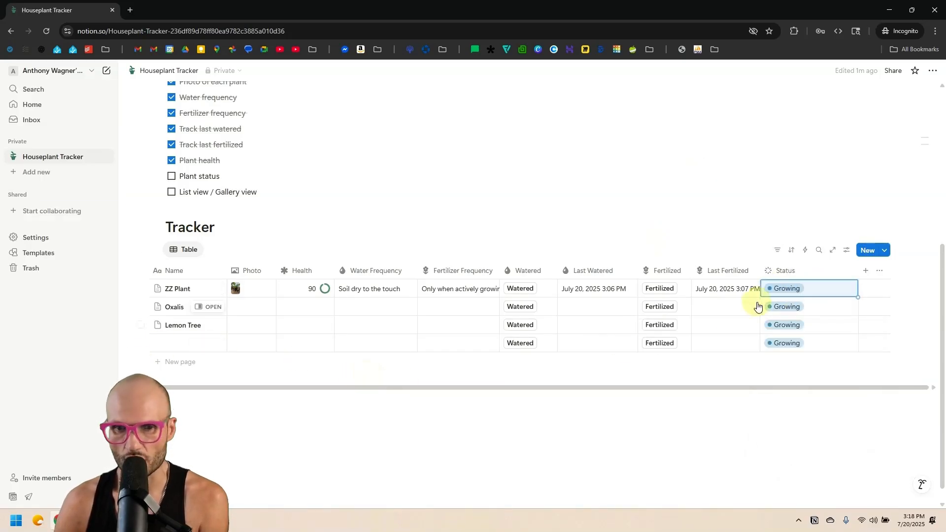
click(178, 363)
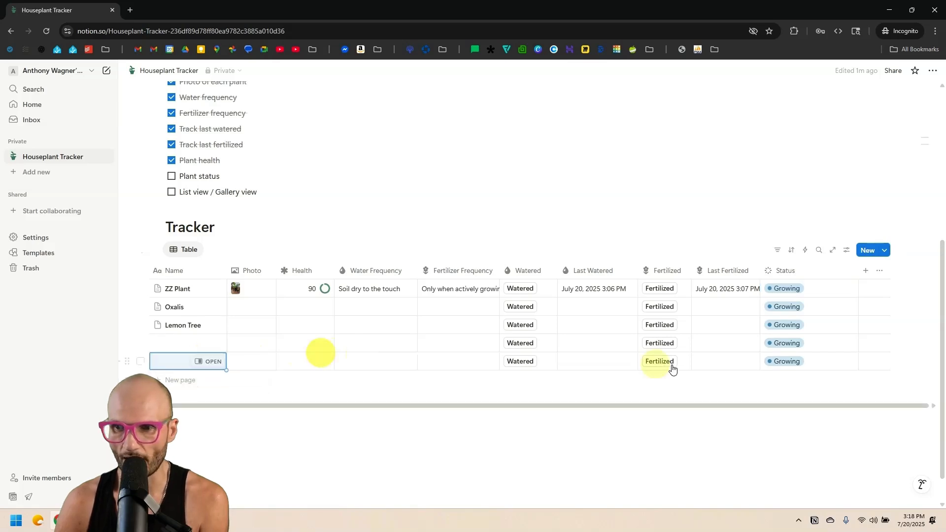
click(788, 360)
click(804, 242)
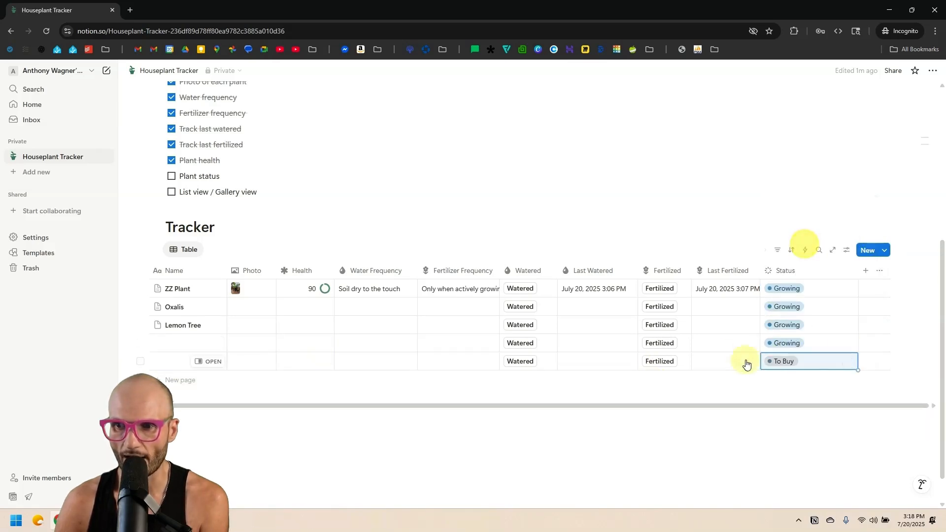
click(233, 355)
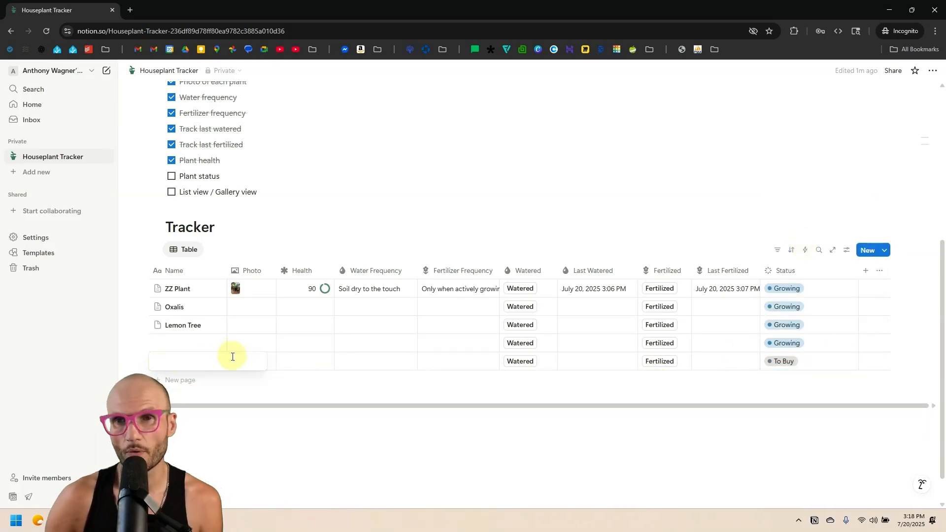
key(Escape)
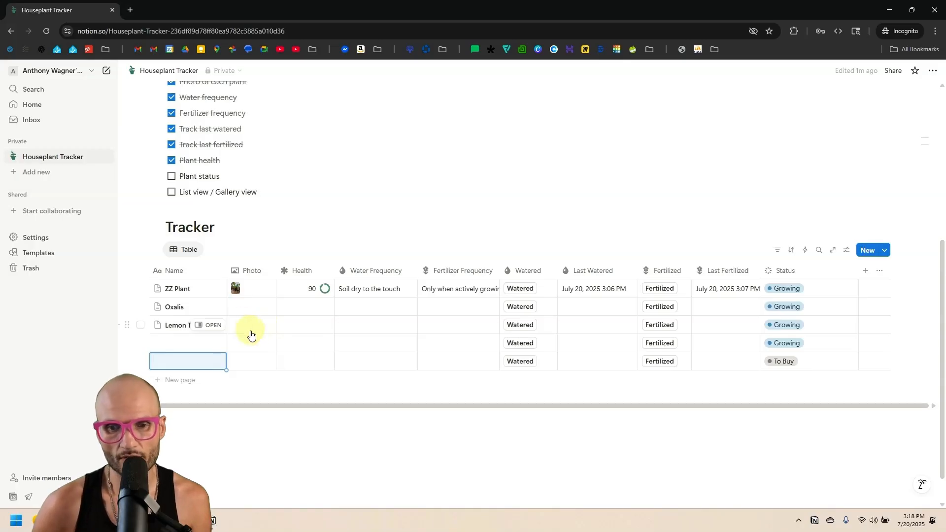
Set ZZ Plant's Health to 0 and delete the two blank rows.
click(313, 293)
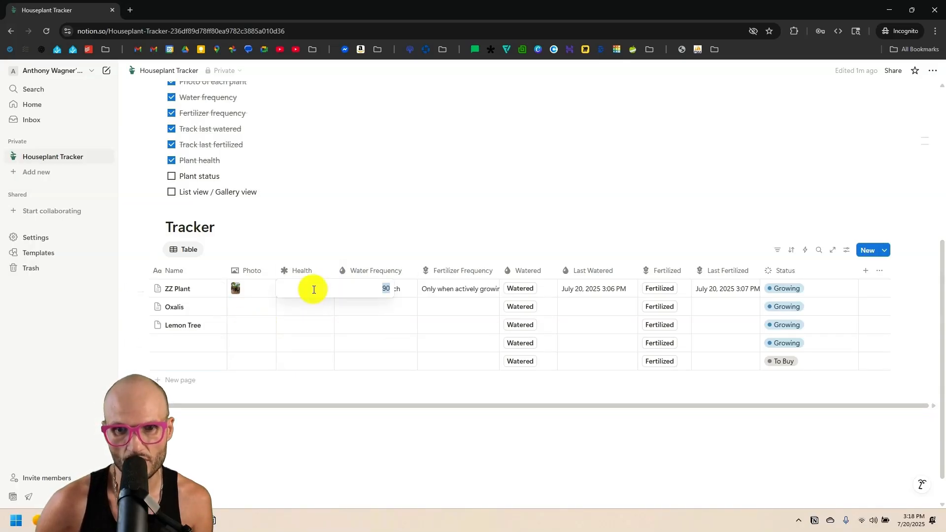
text(0)
key(Return)
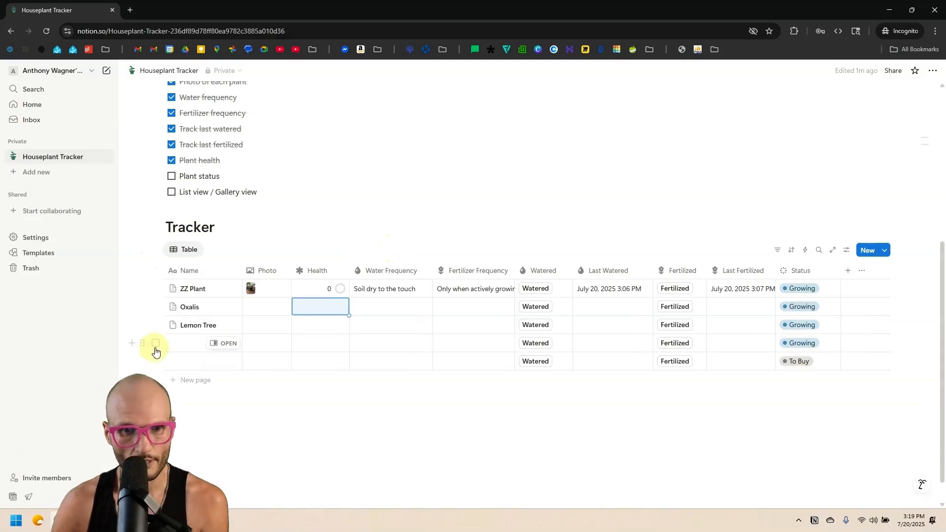
click(155, 343)
click(156, 362)
key(Delete)
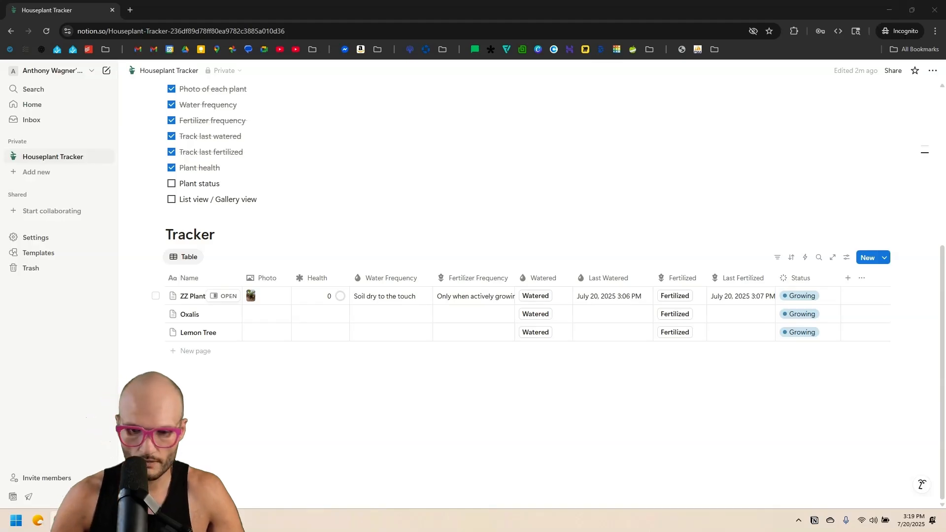
Drop plant images into Lemon Tree's and Oxalis's Photo cells, then tick off Plant status.
drag(0, 418, 253, 332)
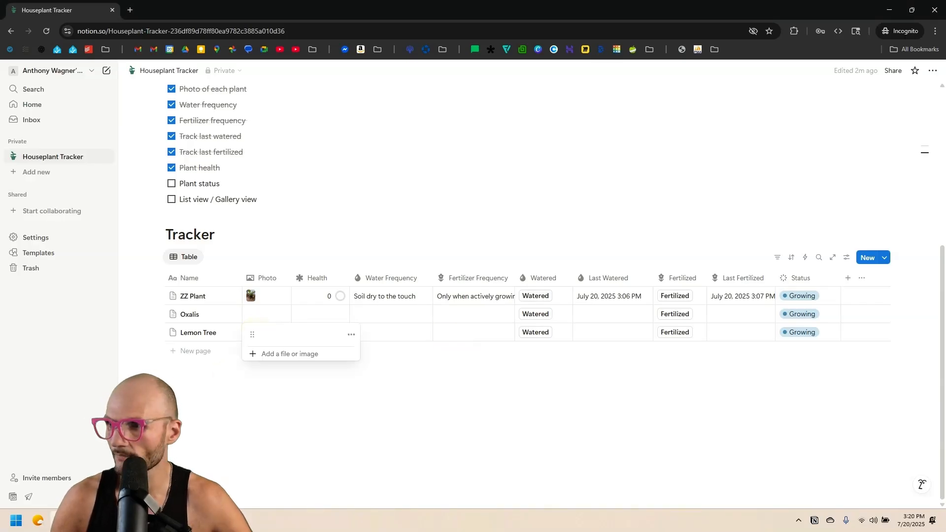
drag(0, 296, 0, 315)
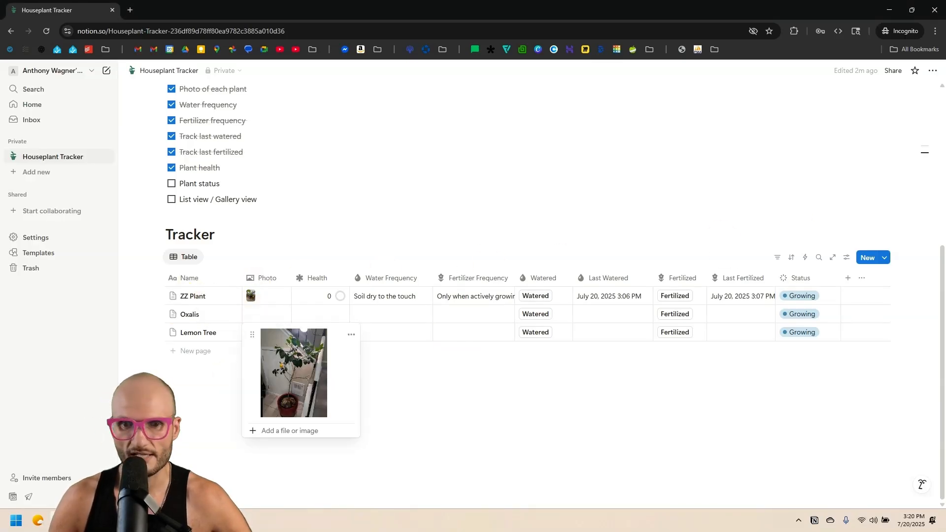
click(486, 426)
drag(0, 350, 270, 311)
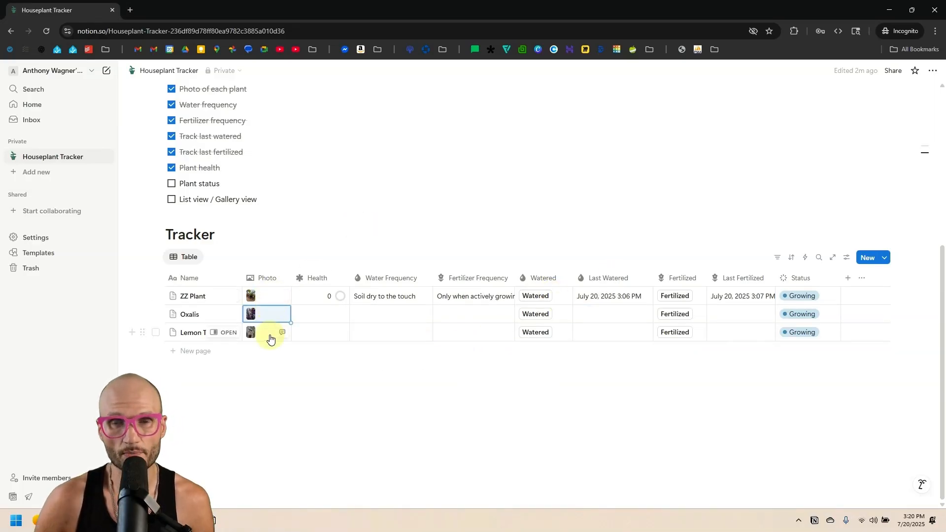
scroll(269, 338, up, 1)
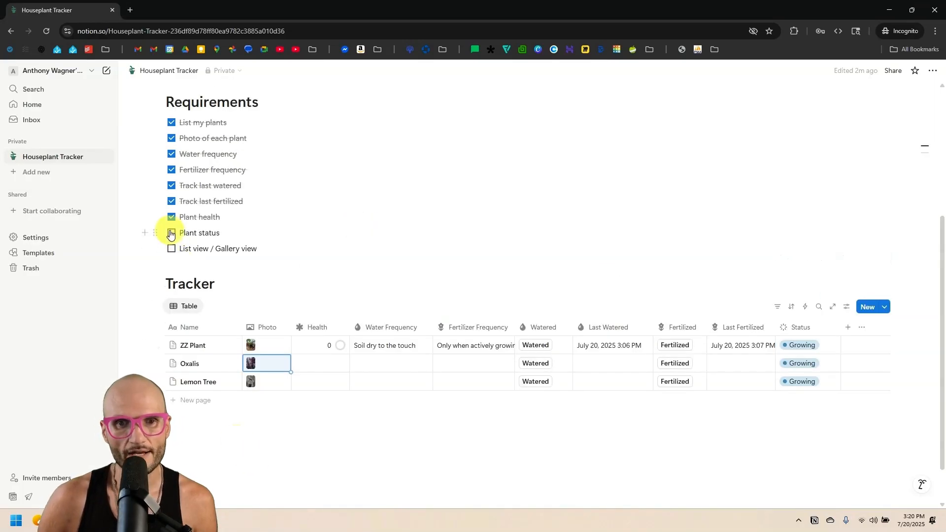
click(171, 233)
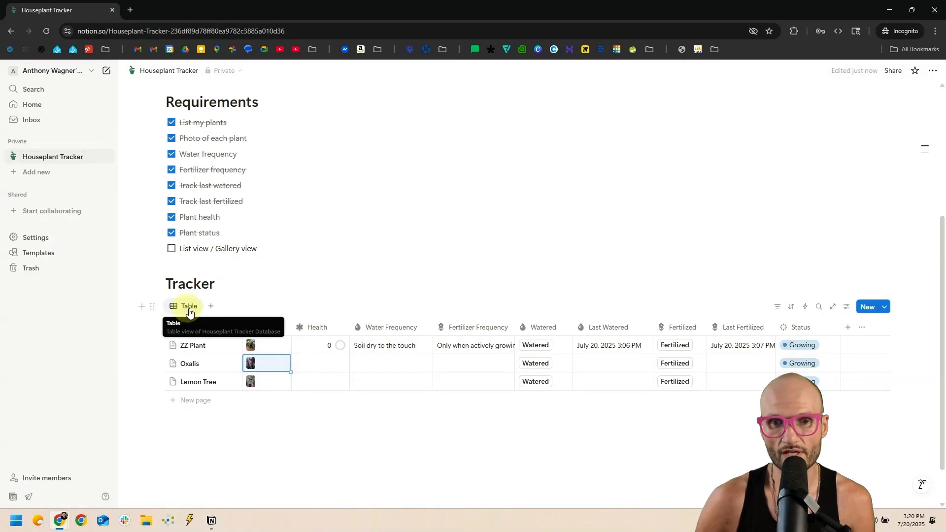
Create a List view of the plants and show more properties in it.
click(211, 307)
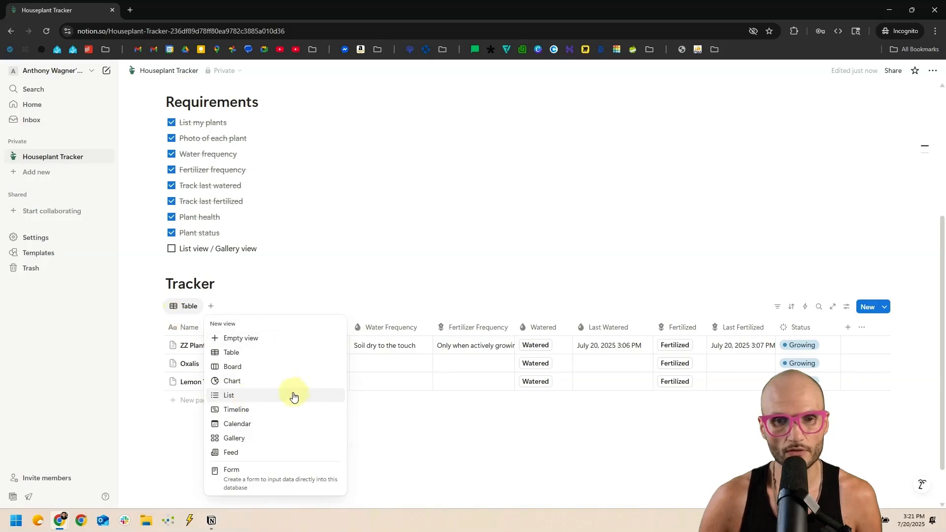
click(254, 395)
click(313, 302)
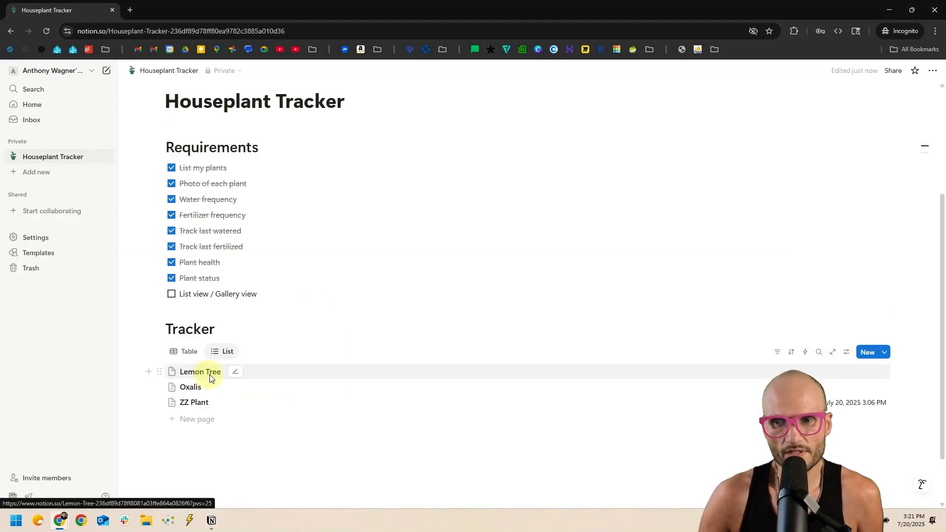
click(846, 352)
click(889, 354)
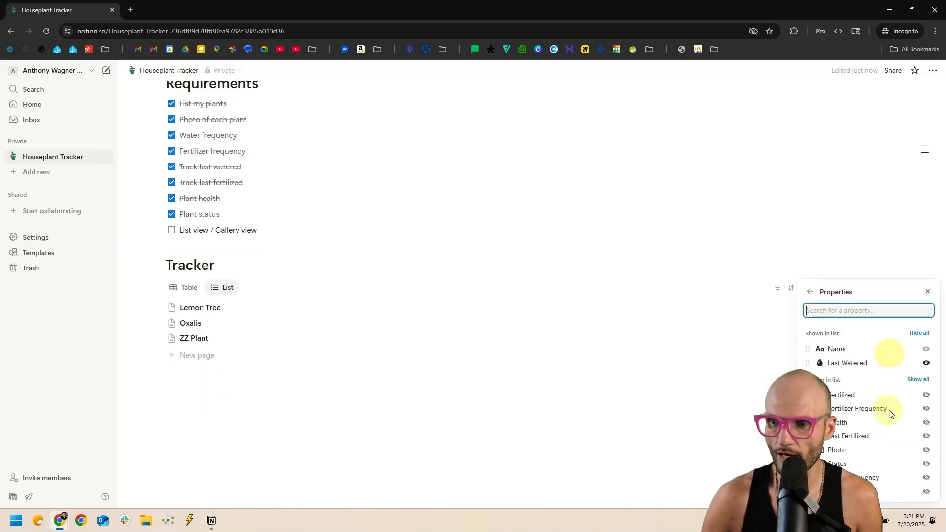
click(538, 422)
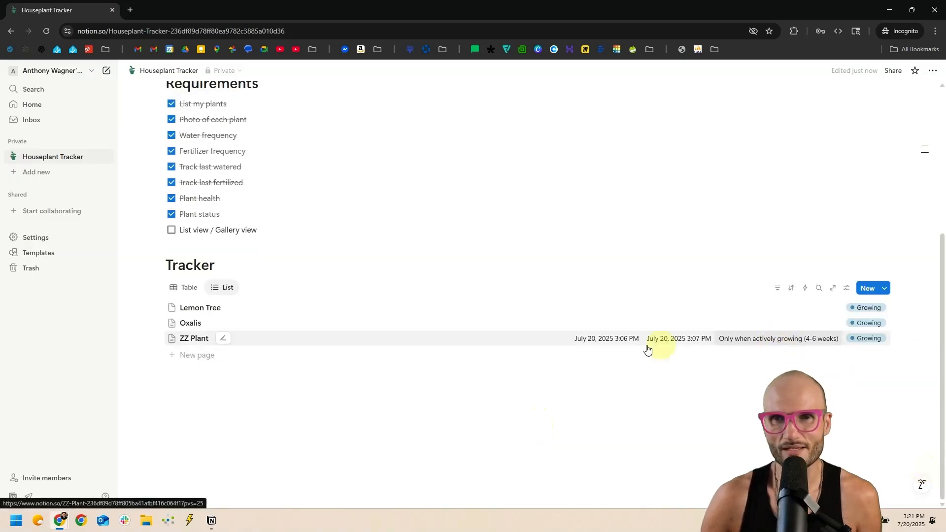
Switch between the table and list views, then request deletion of the List view.
double_click(184, 230)
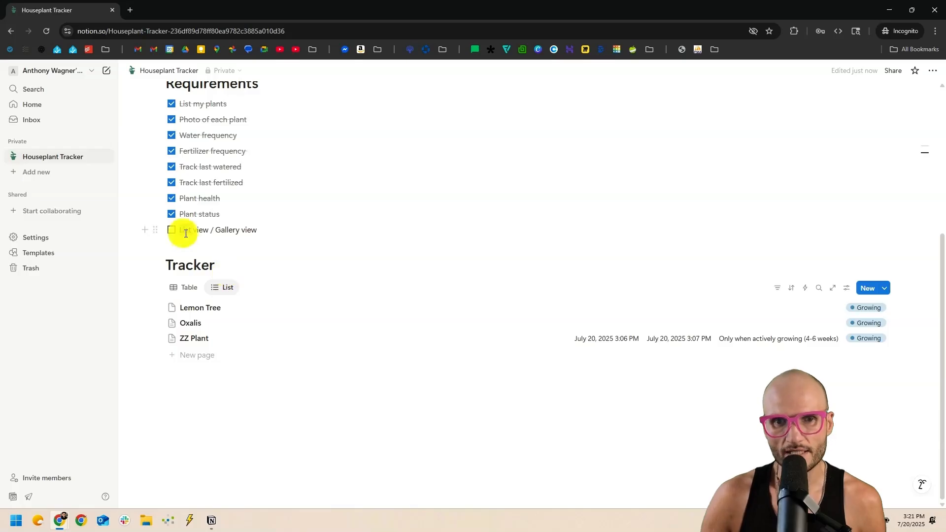
click(242, 226)
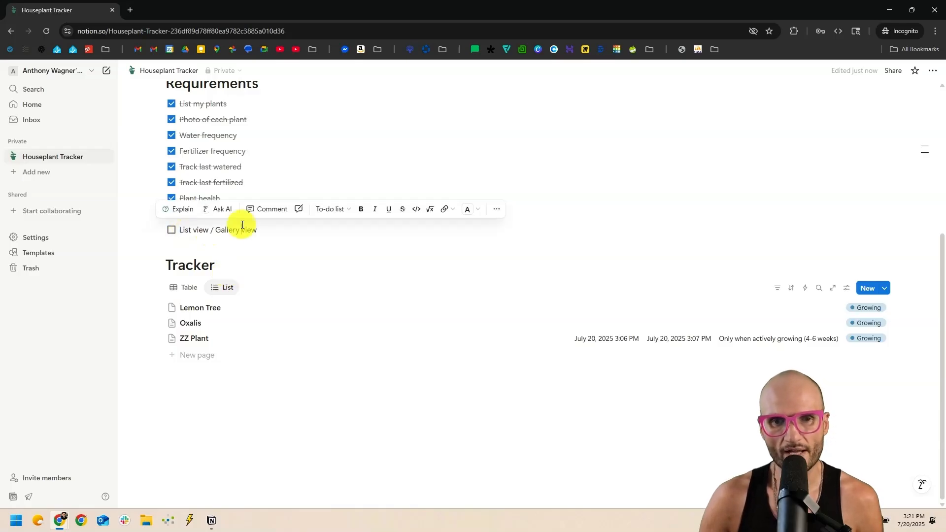
click(183, 291)
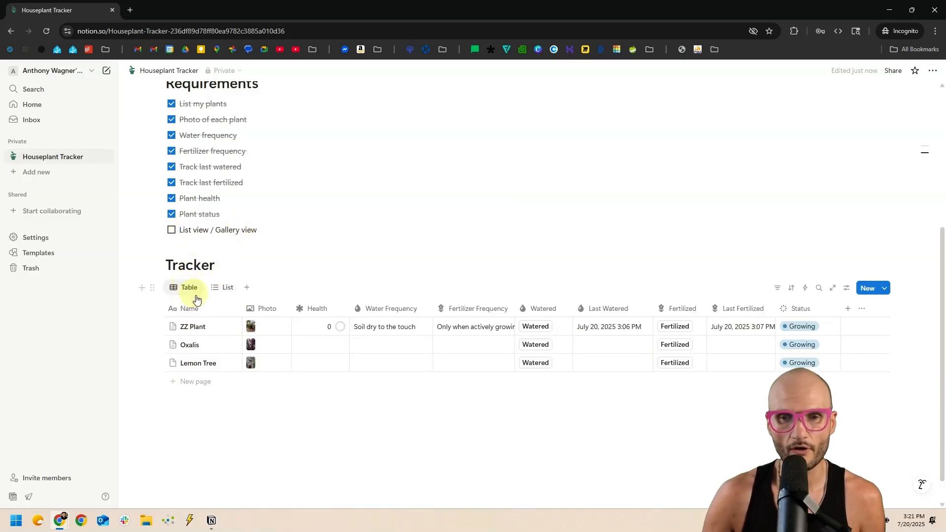
click(222, 285)
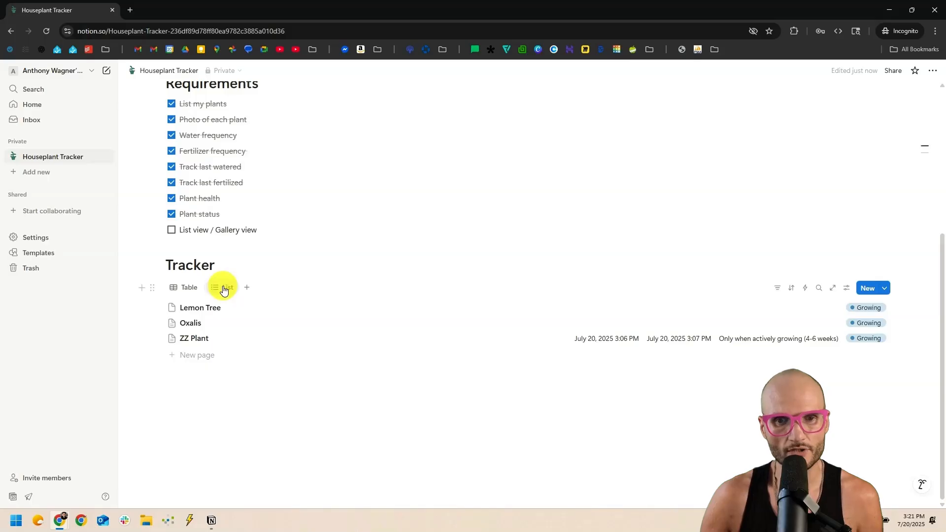
click(222, 285)
click(272, 402)
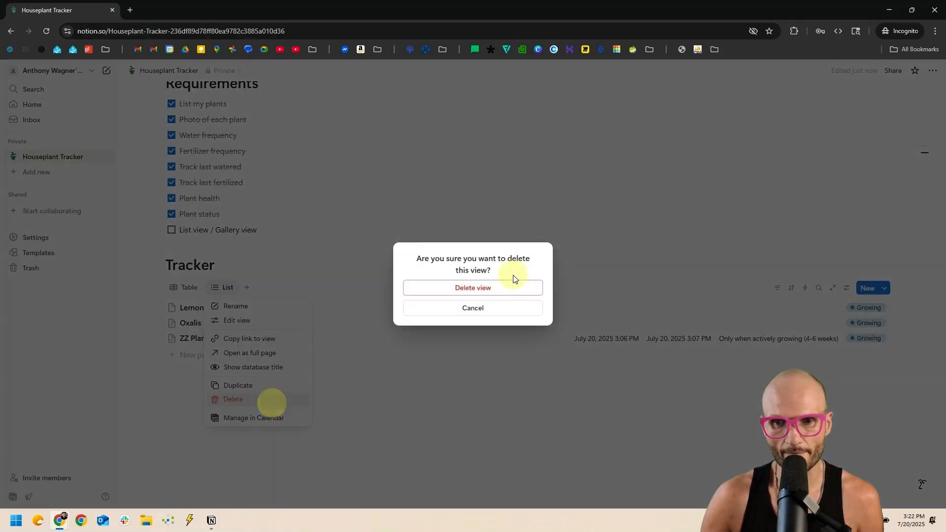
Confirm removing the List view and create a Gallery view of the plants.
click(493, 285)
double_click(224, 230)
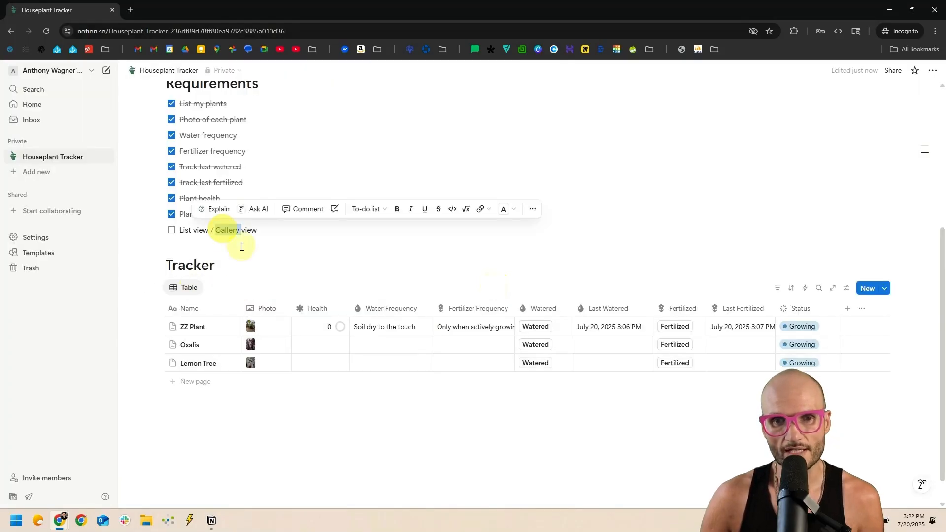
click(206, 286)
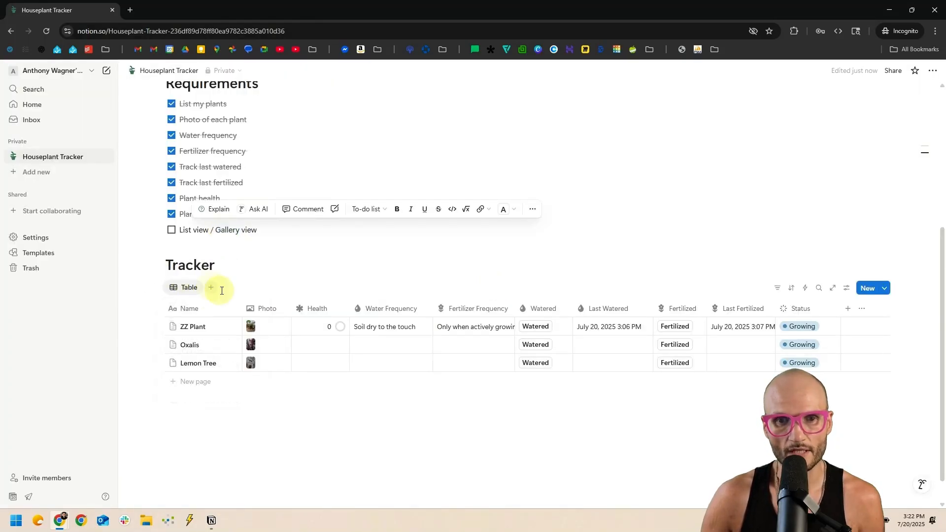
click(211, 288)
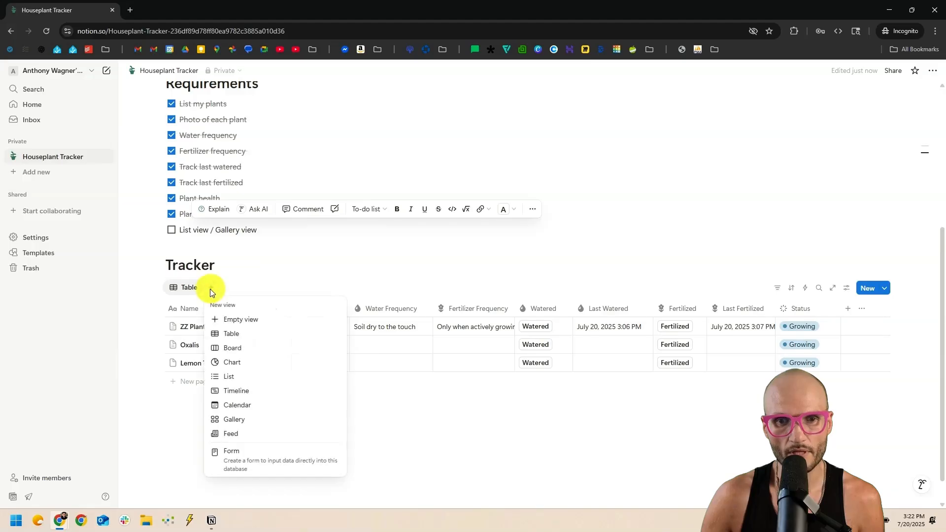
click(279, 419)
click(281, 416)
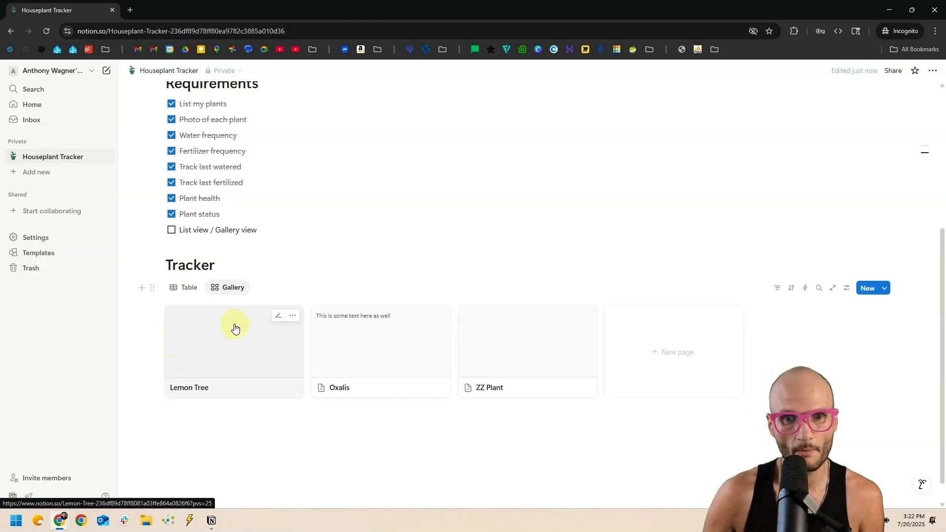
Set the gallery card preview to each plant's Photo and reposition the Lemon Tree image.
click(847, 287)
click(879, 340)
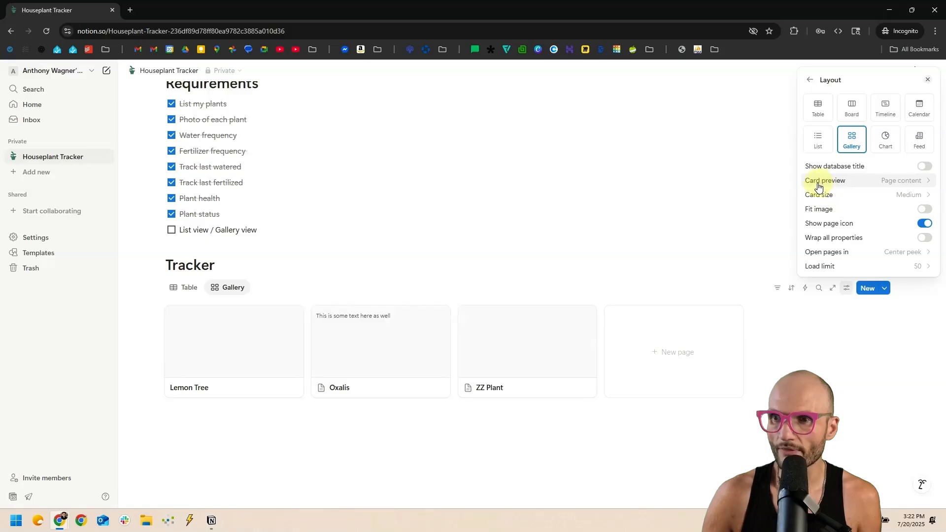
click(888, 184)
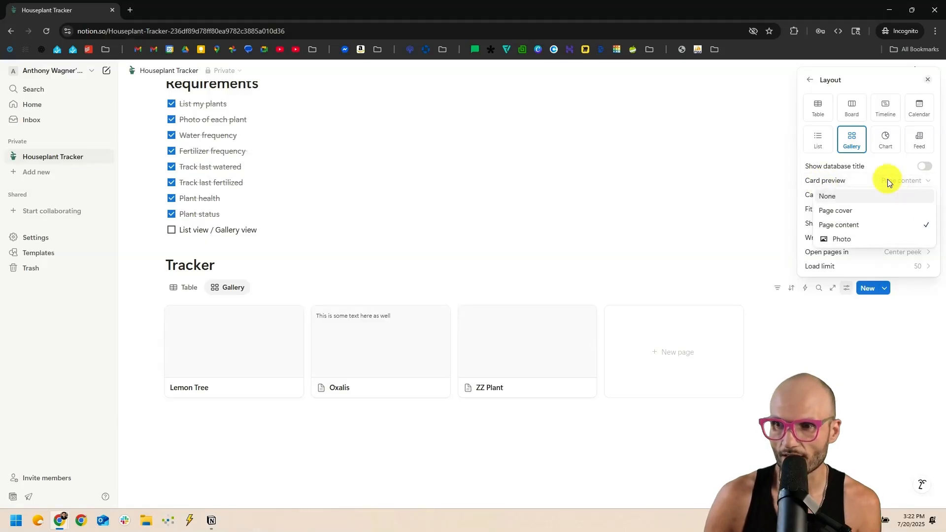
click(840, 240)
click(427, 259)
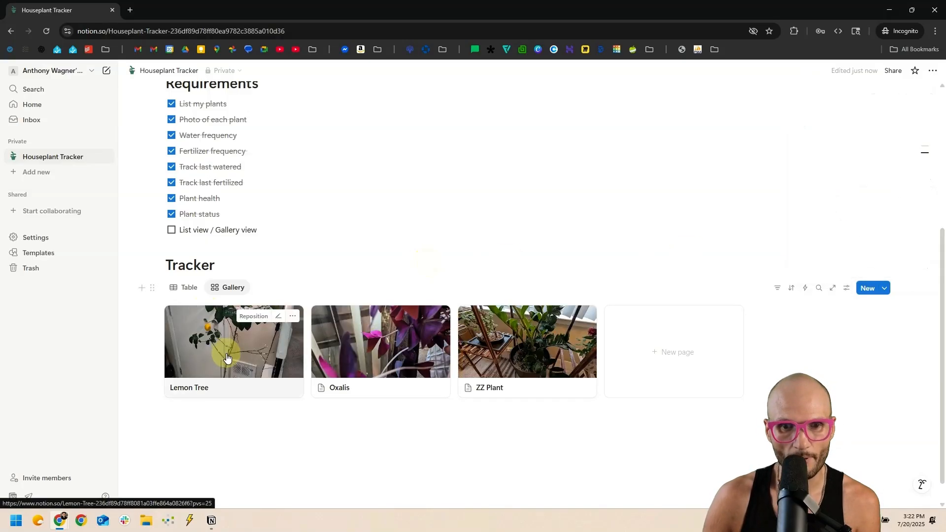
click(244, 316)
mouse_move(238, 327)
mouse_down()
mouse_move(238, 369)
mouse_move(242, 324)
mouse_up()
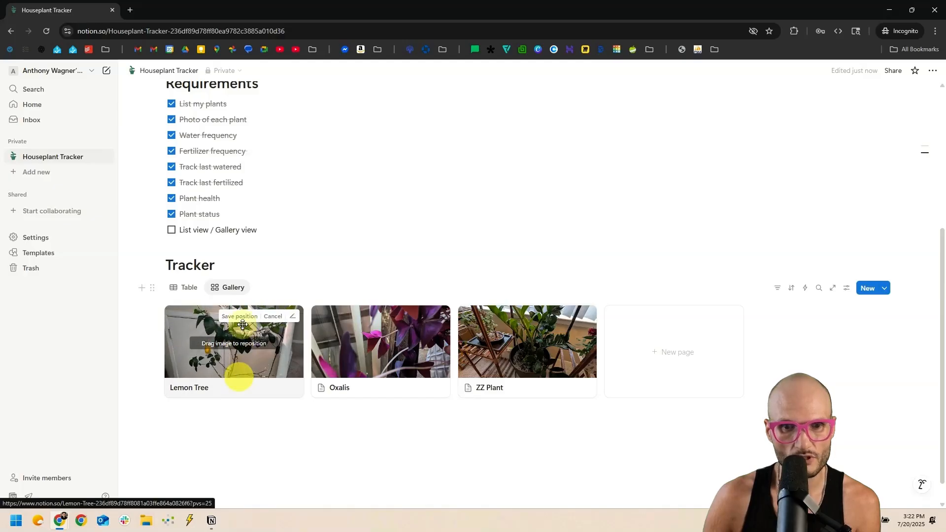
click(241, 317)
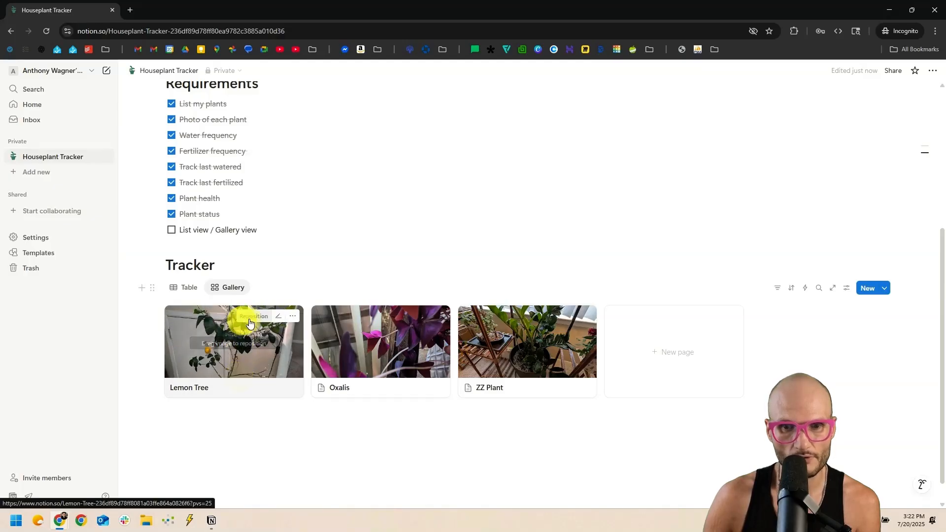
Keep Medium cards, toggle Fit image and Show page icon back to their original settings, and return to the table.
click(849, 287)
click(865, 337)
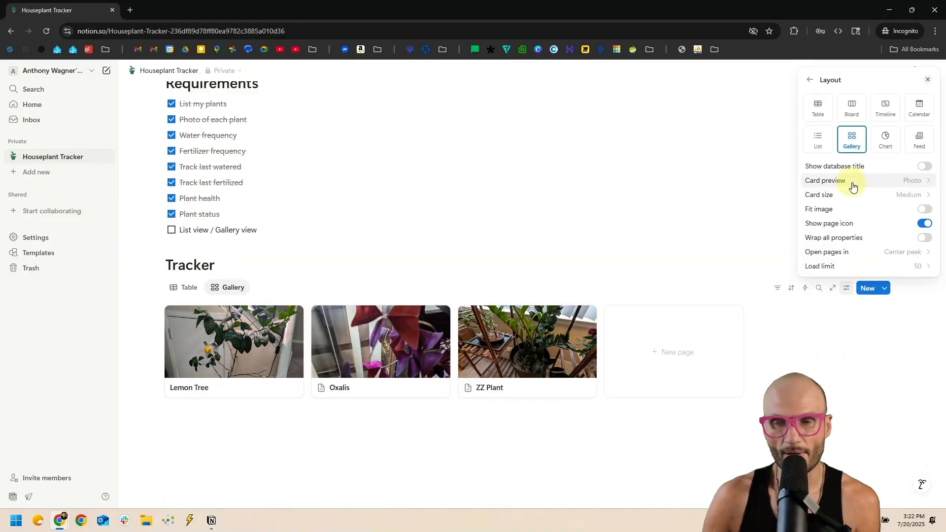
click(879, 194)
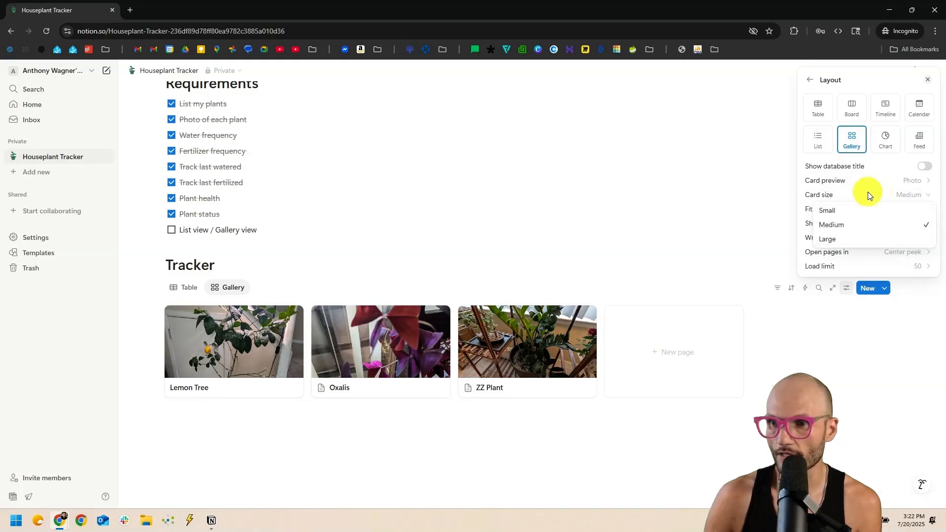
click(865, 194)
click(922, 209)
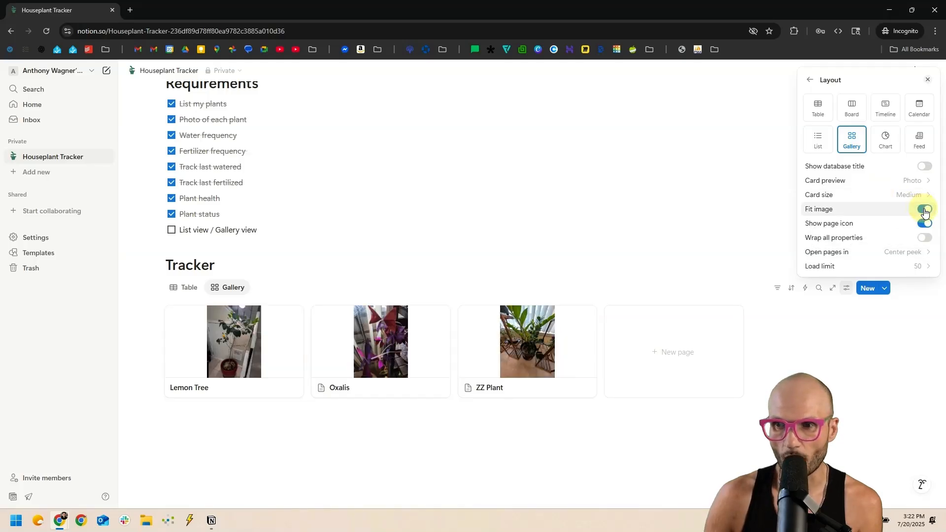
click(924, 211)
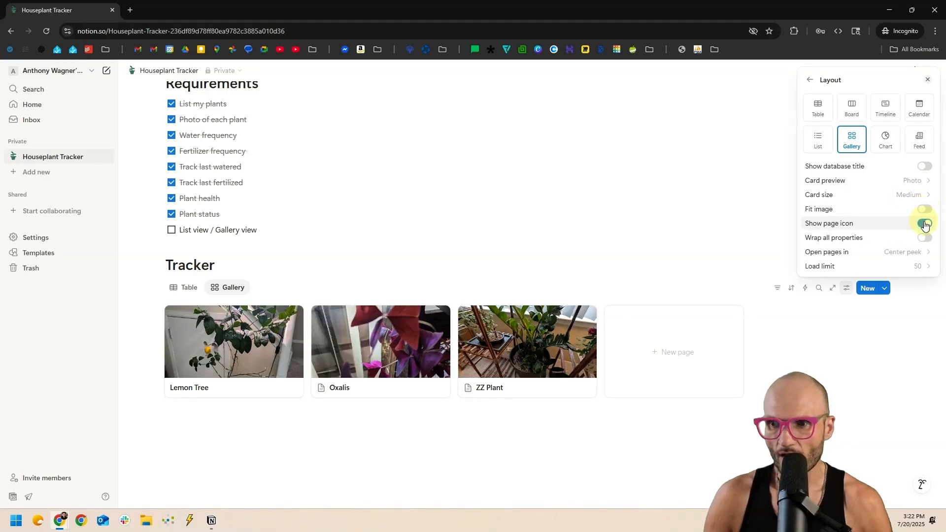
click(924, 225)
click(923, 224)
click(208, 229)
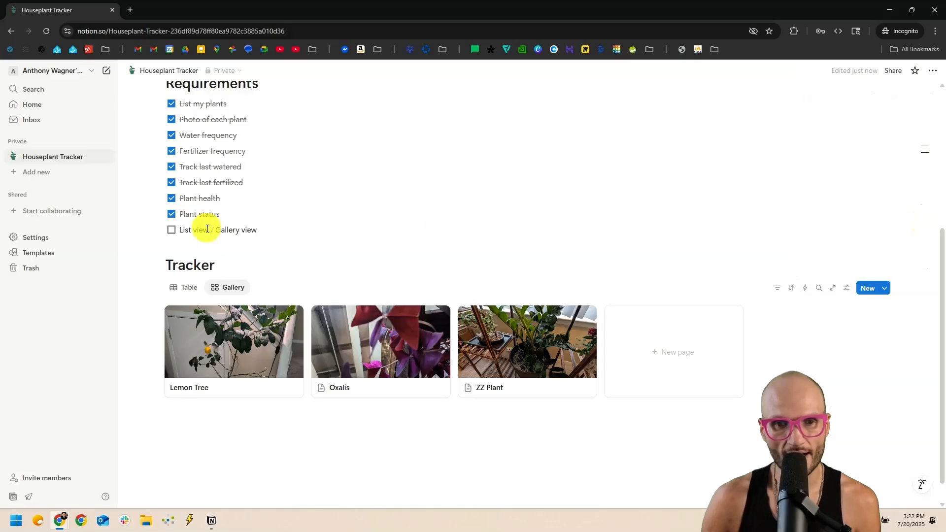
click(197, 293)
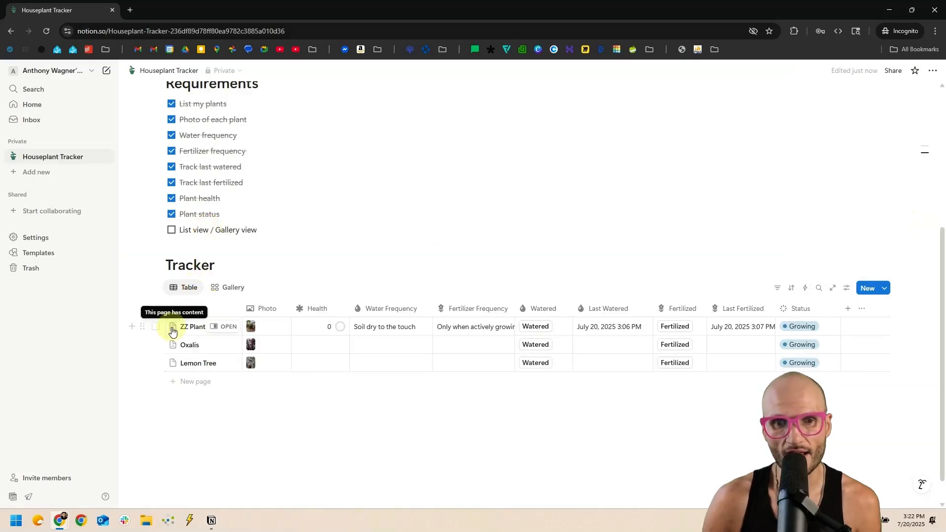
Give ZZ Plant the green plant-pot icon from the Icons set.
scroll(172, 366, up, 5)
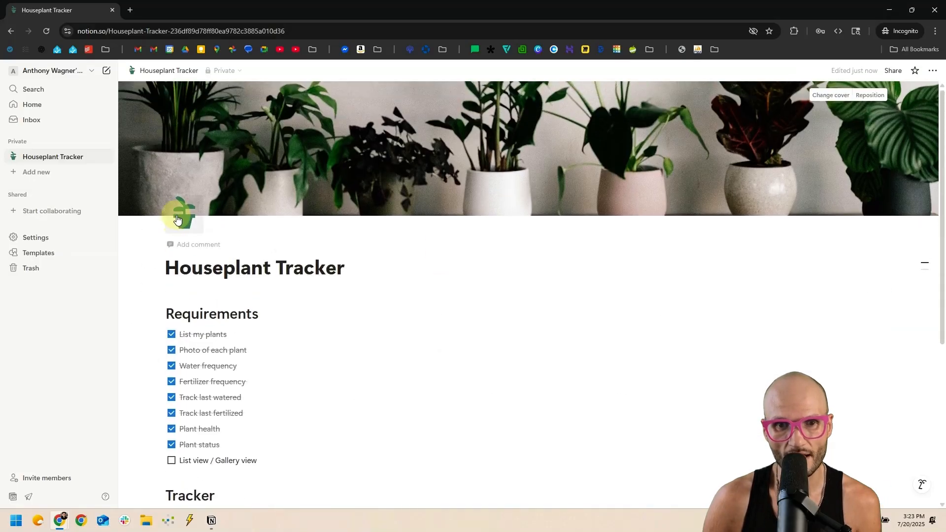
scroll(241, 280, down, 5)
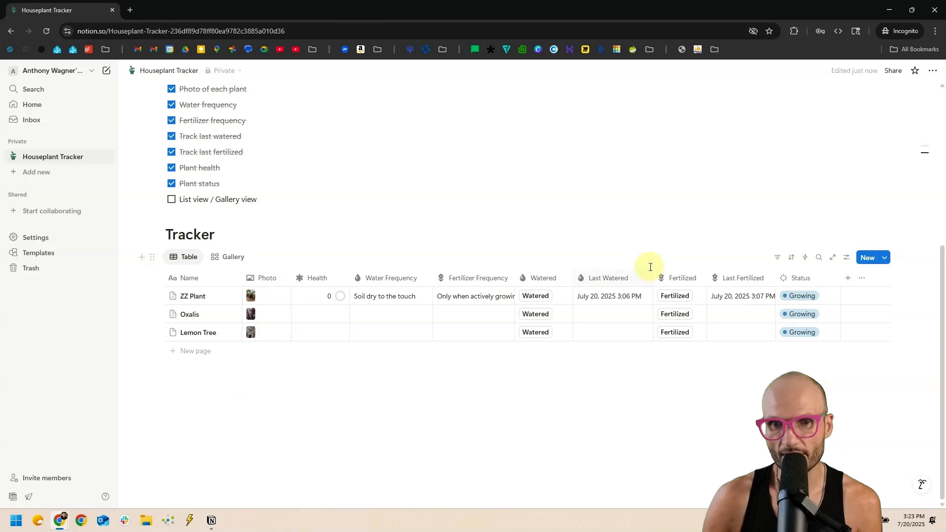
click(173, 296)
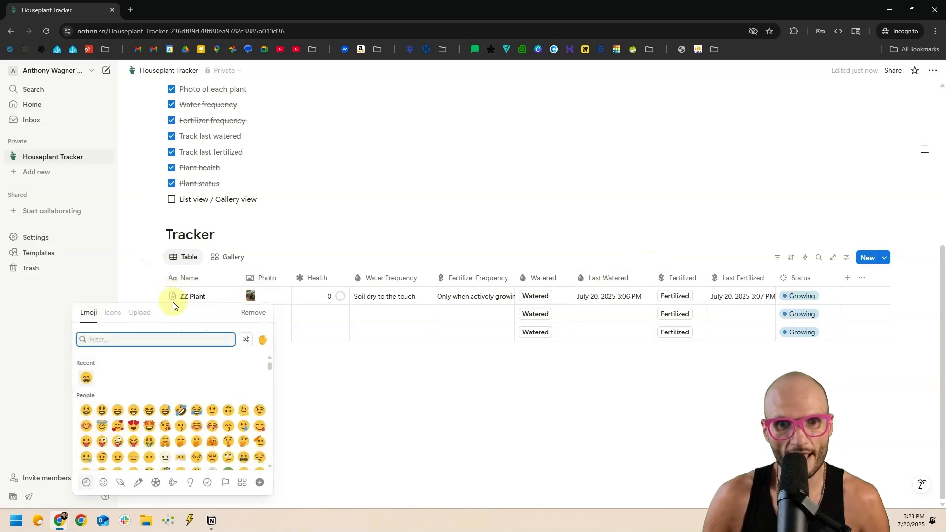
click(113, 312)
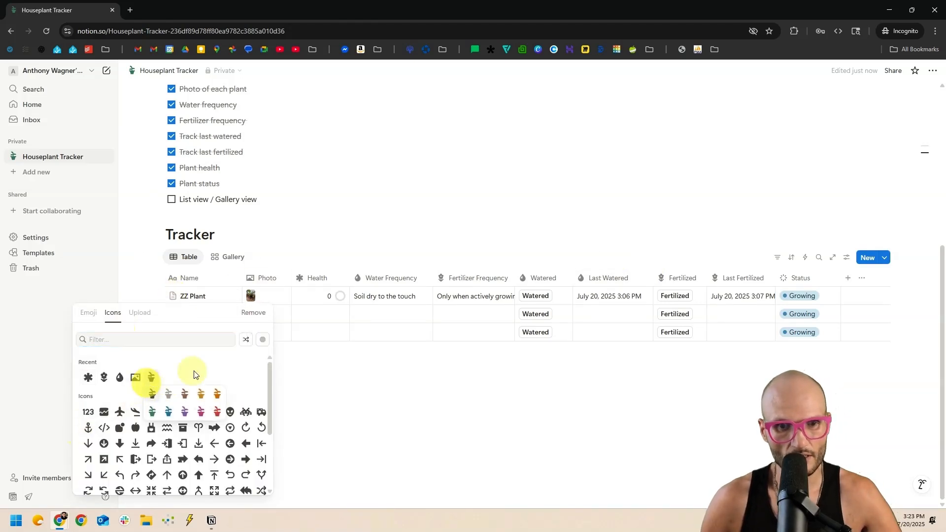
mouse_move(151, 378)
click(153, 412)
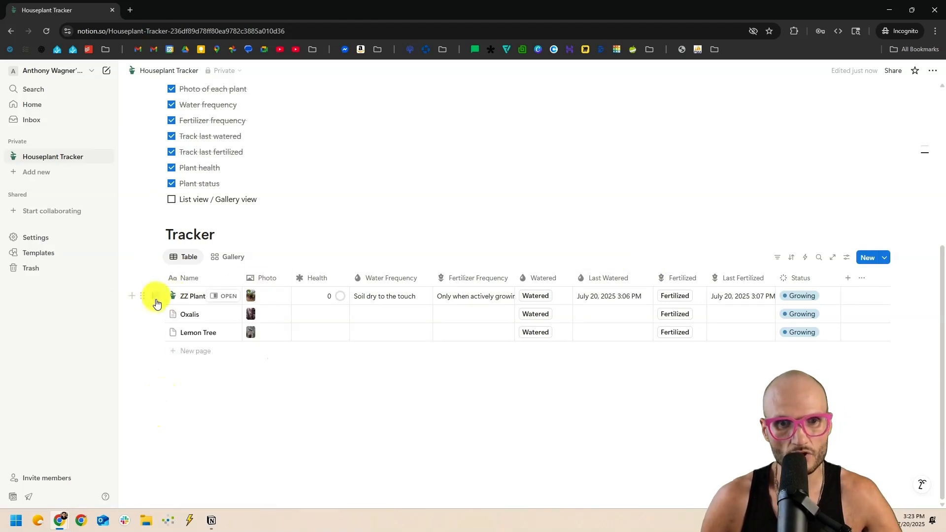
Apply the same plant-pot icon to all three selected plants, then return to gallery view.
click(156, 296)
click(156, 314)
click(156, 333)
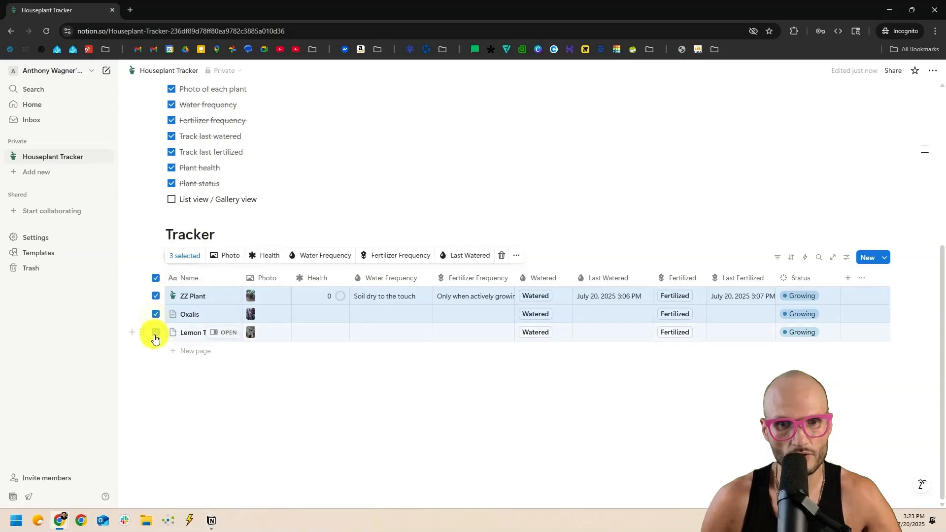
click(517, 256)
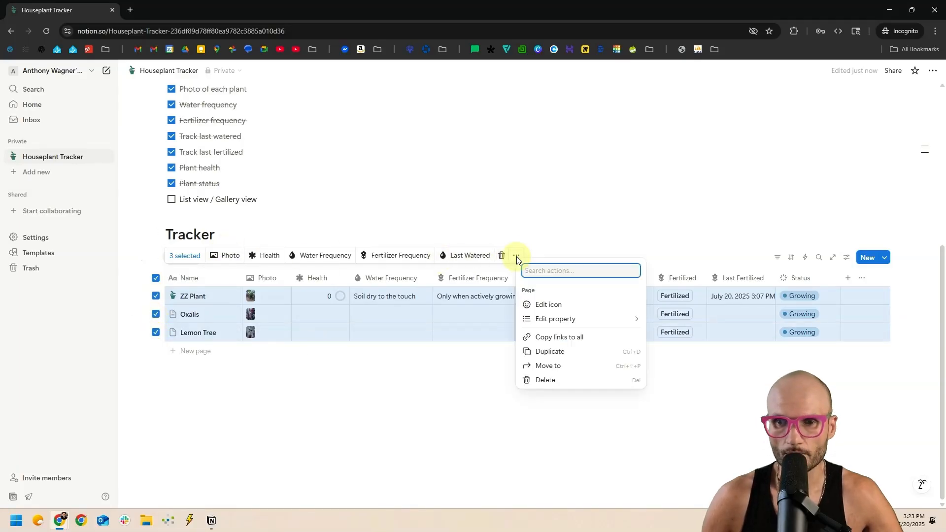
click(548, 304)
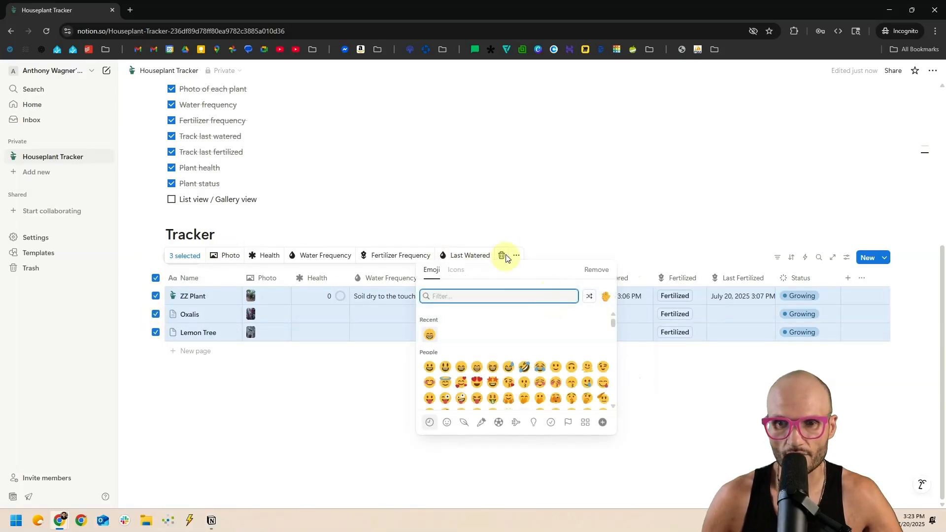
click(455, 269)
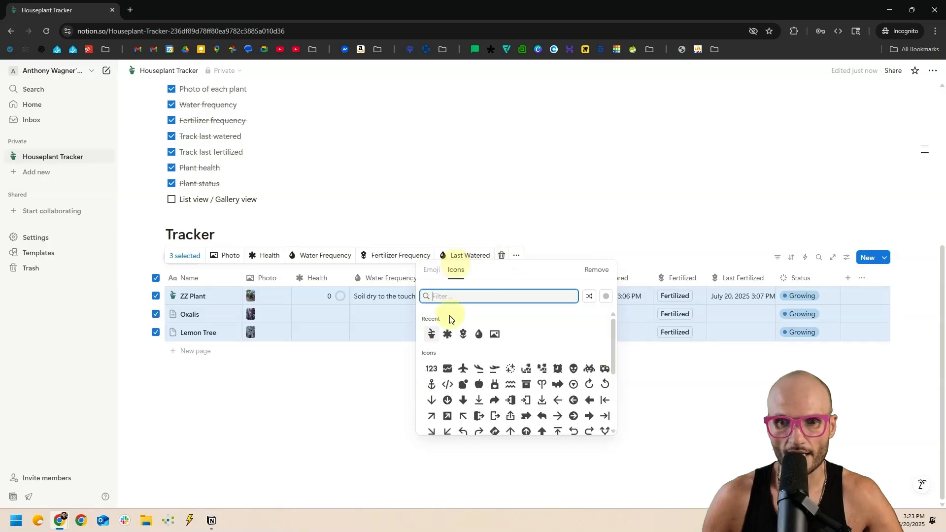
click(431, 366)
click(258, 377)
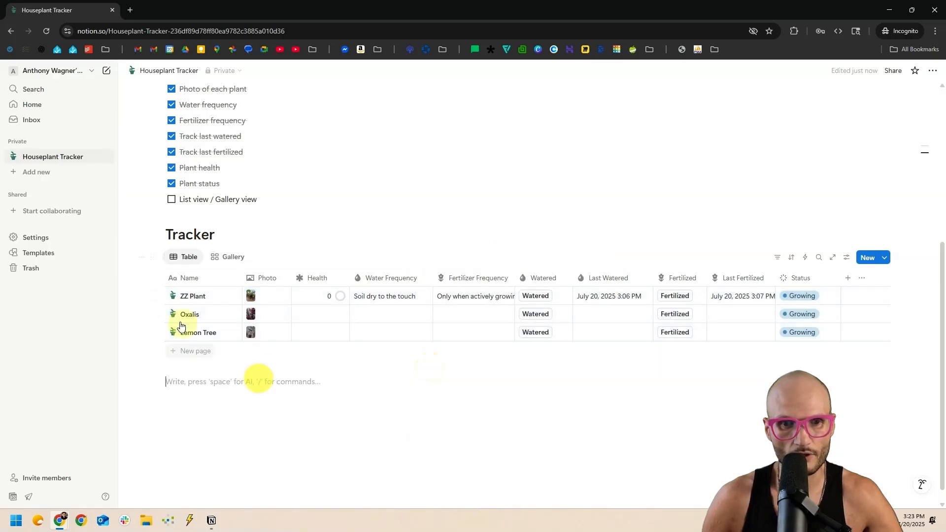
click(220, 258)
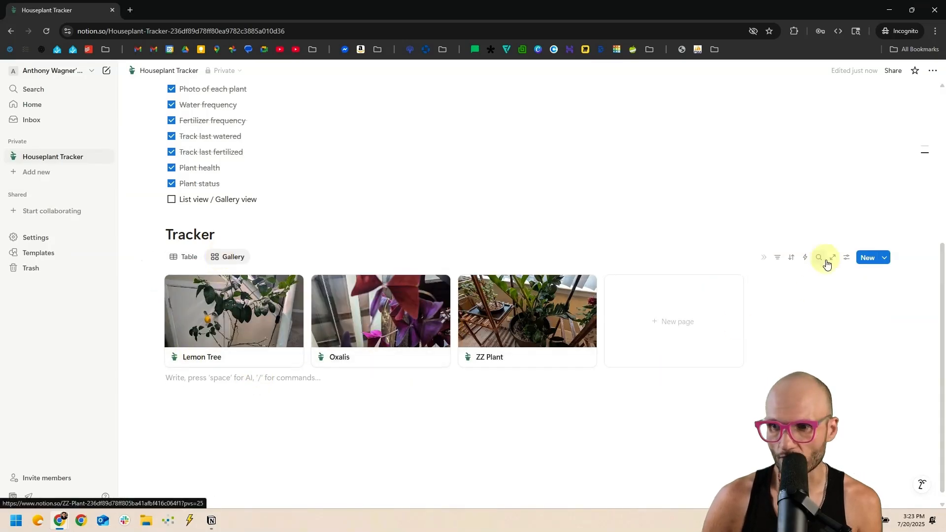
Show Status, Last Fertilized, Last Watered and the Fertilized and Watered buttons on gallery cards.
click(843, 258)
click(861, 330)
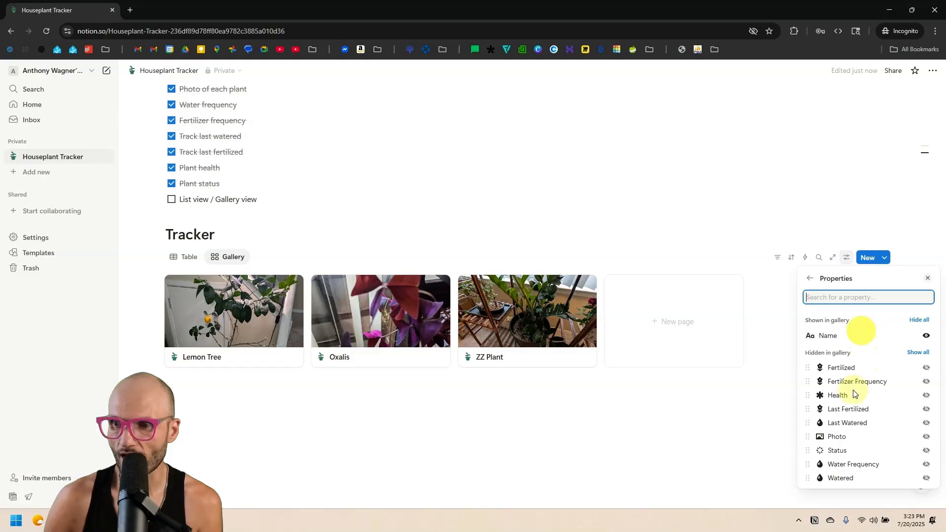
click(926, 450)
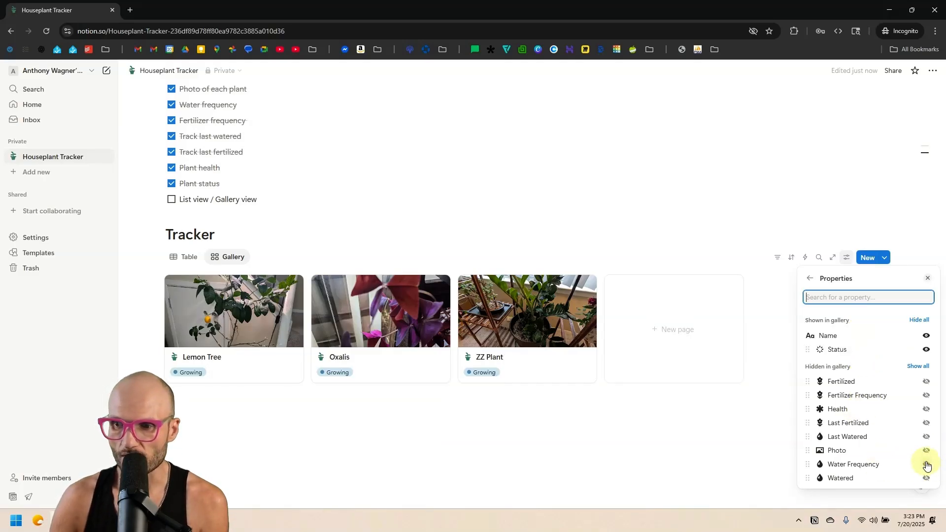
click(926, 422)
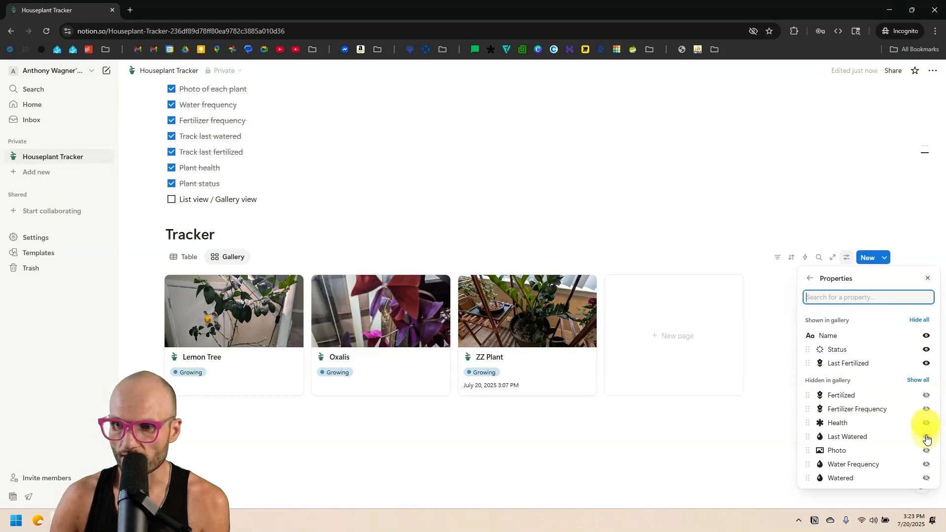
click(927, 437)
click(926, 409)
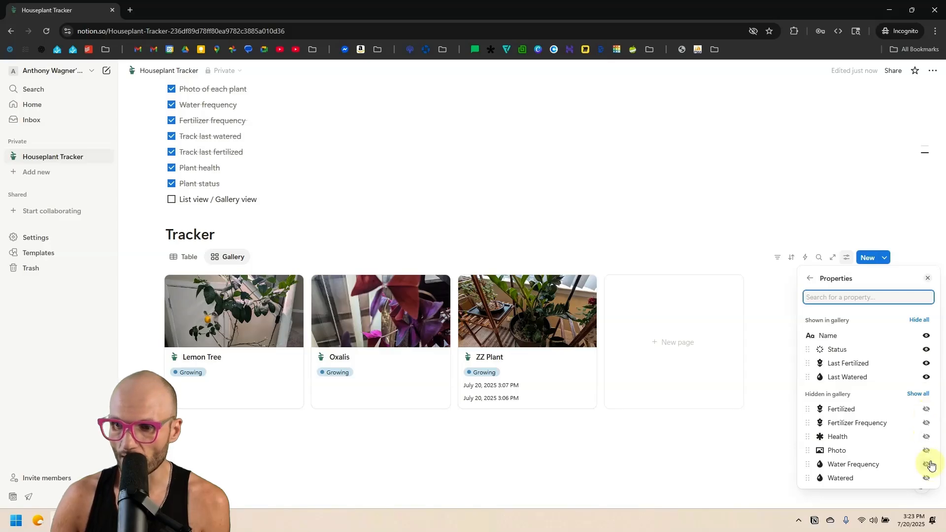
click(926, 477)
click(615, 478)
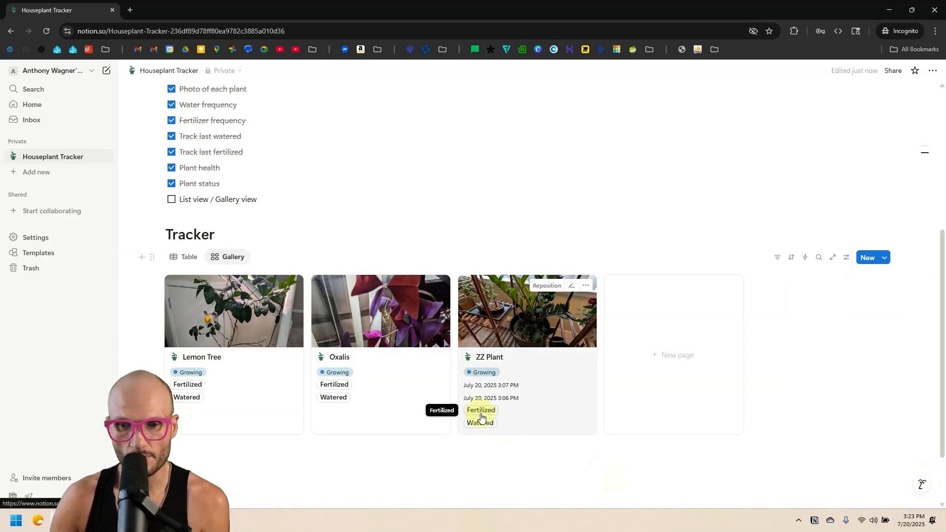
Mark Oxalis as fertilized and watered, then hide those properties from the cards again.
click(336, 385)
click(335, 407)
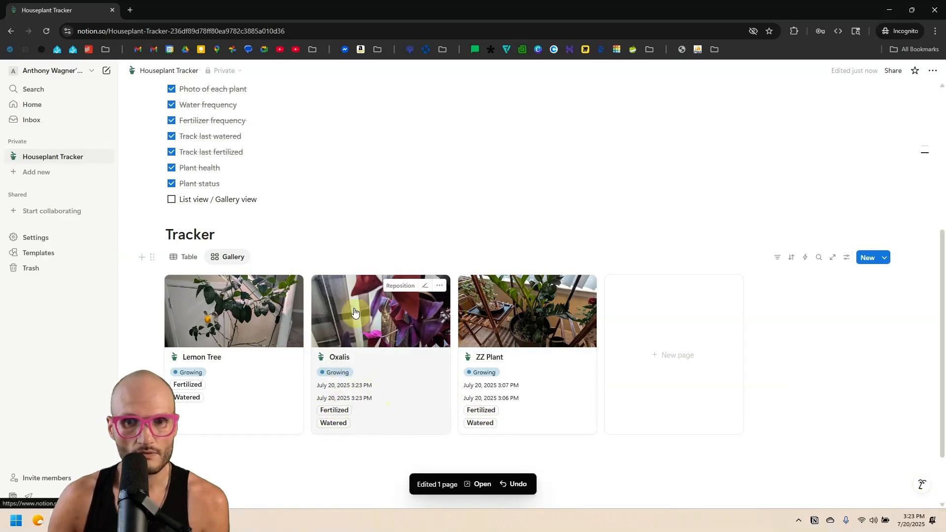
click(846, 257)
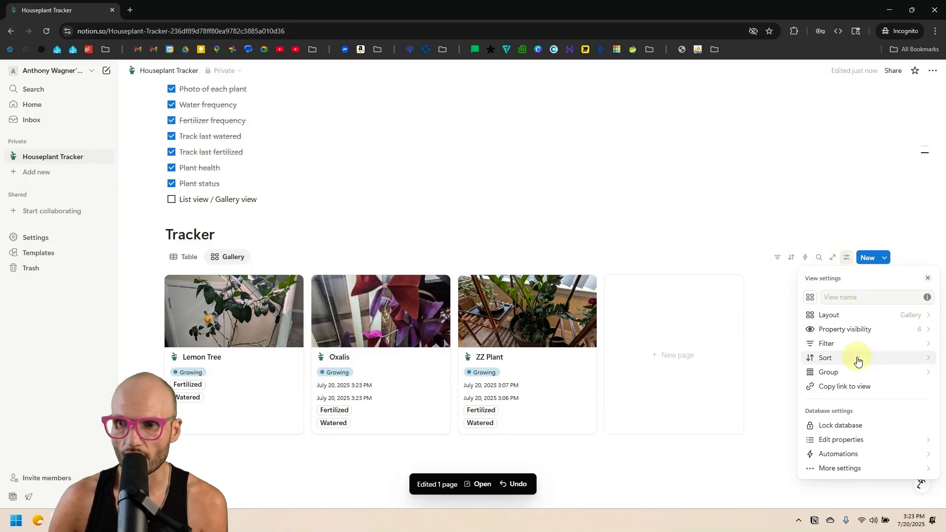
click(880, 329)
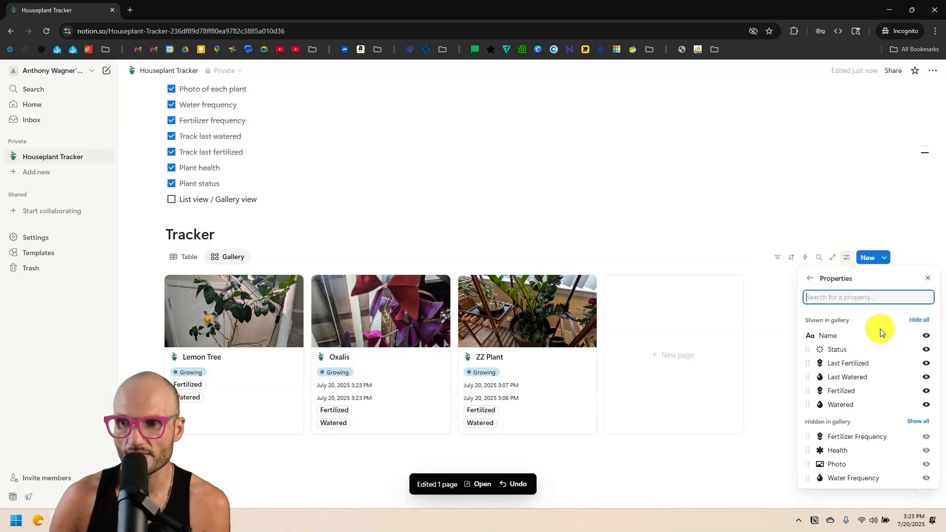
click(926, 363)
click(926, 363)
click(926, 363)
click(926, 363)
click(926, 351)
click(578, 415)
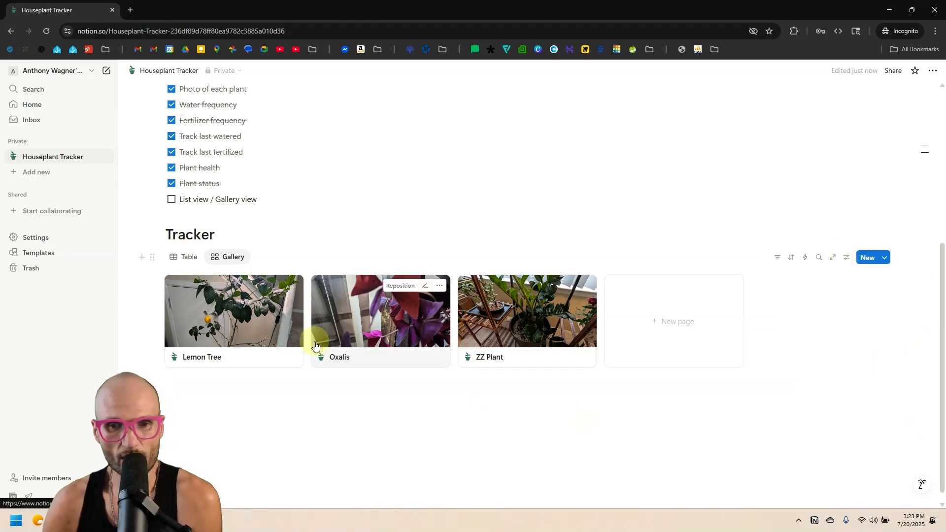
Review the Lemon Tree entry, toggle between Table and Gallery views, and tick List view / Gallery view.
click(280, 330)
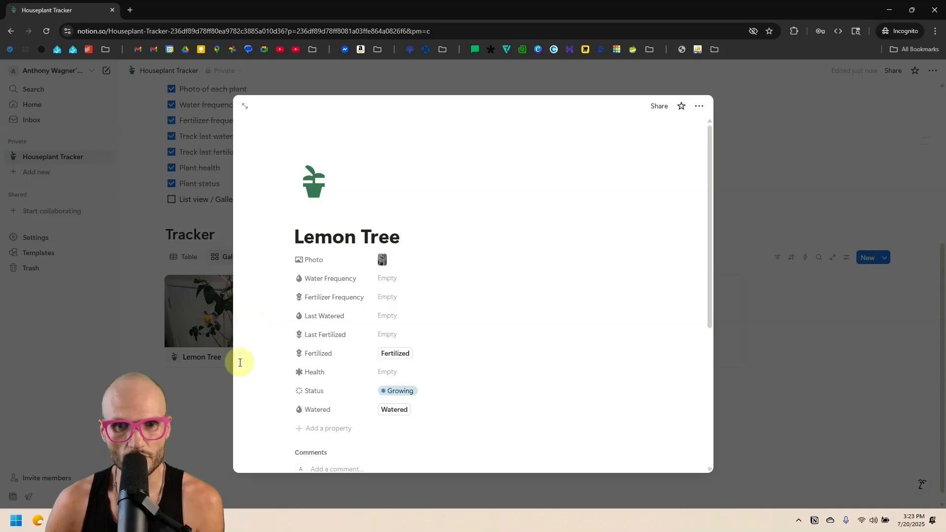
scroll(333, 259, down, 2)
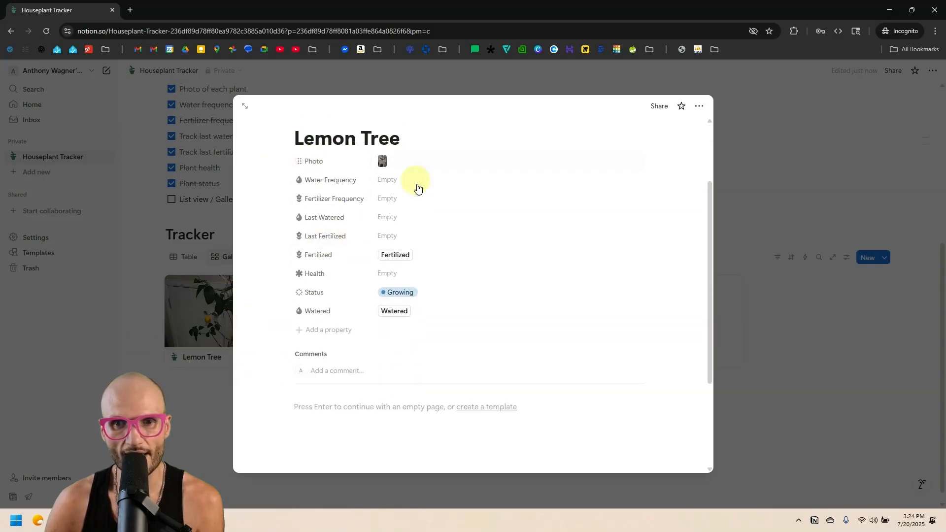
click(209, 255)
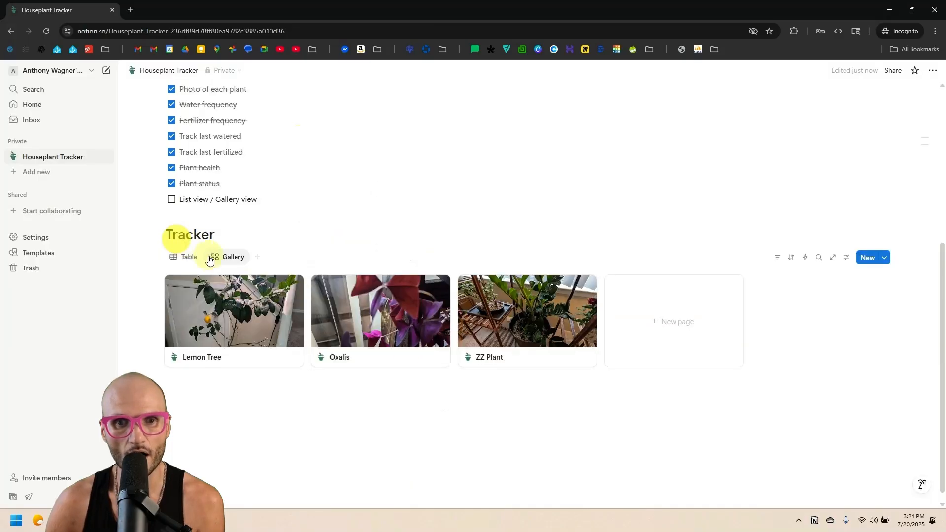
click(186, 256)
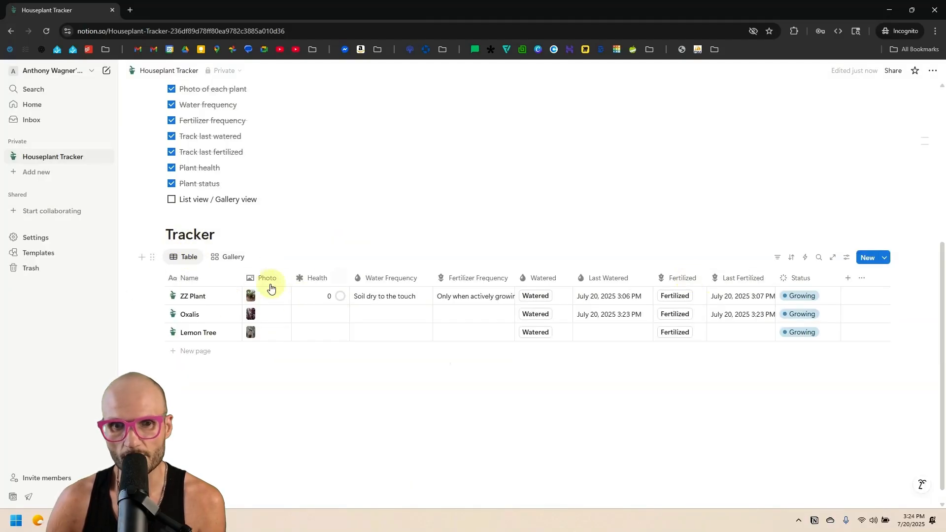
click(224, 298)
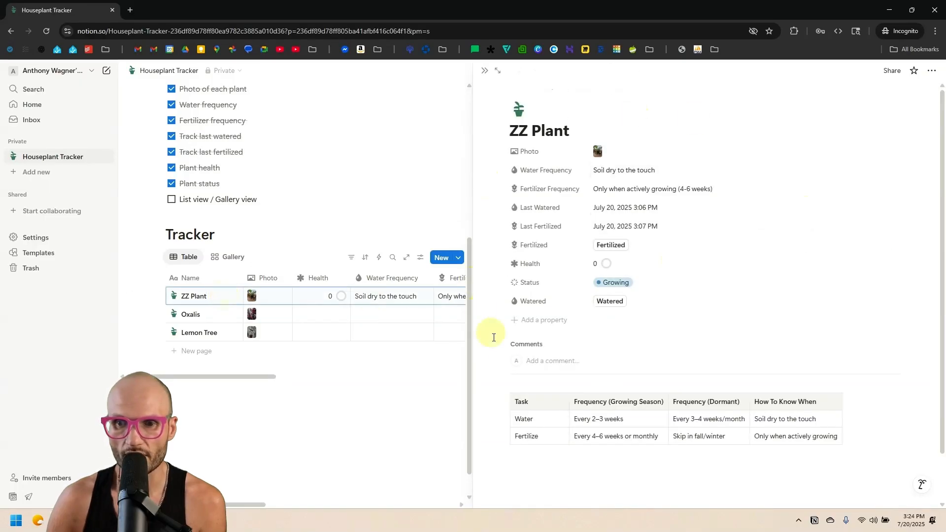
click(224, 256)
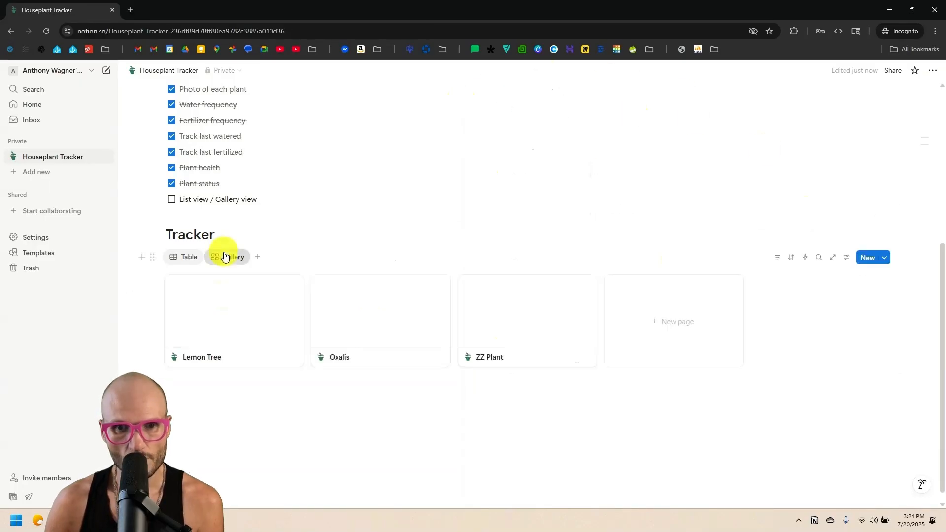
click(189, 257)
click(231, 257)
click(179, 258)
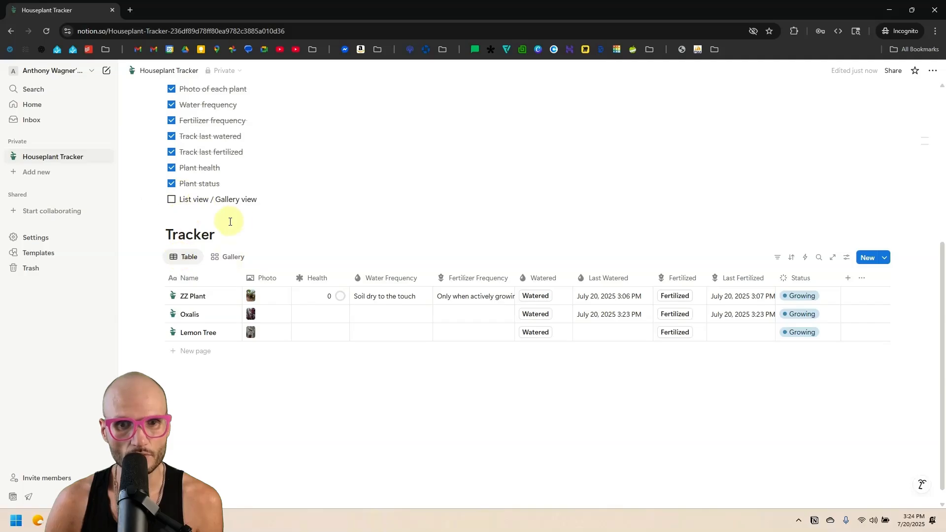
click(172, 199)
scroll(366, 298, up, 5)
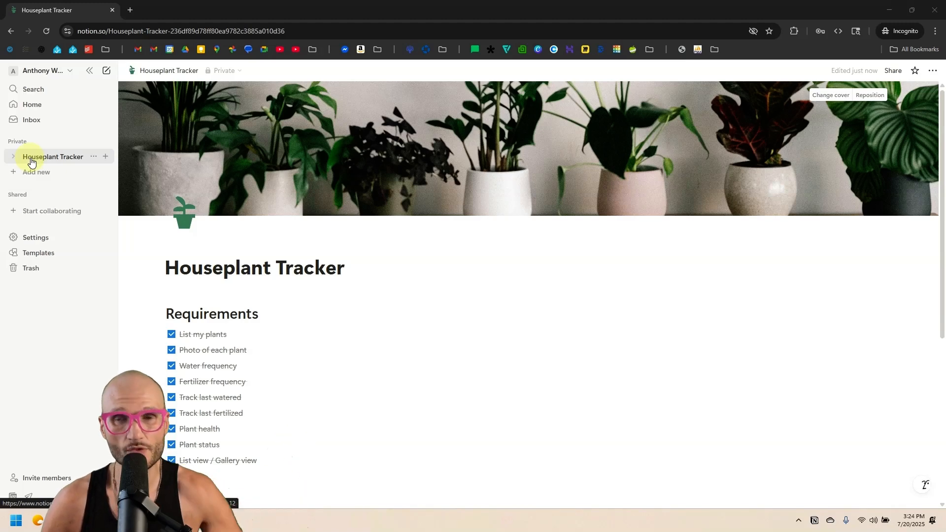
Create a blank private page titled 'Pages' with a document icon.
click(40, 172)
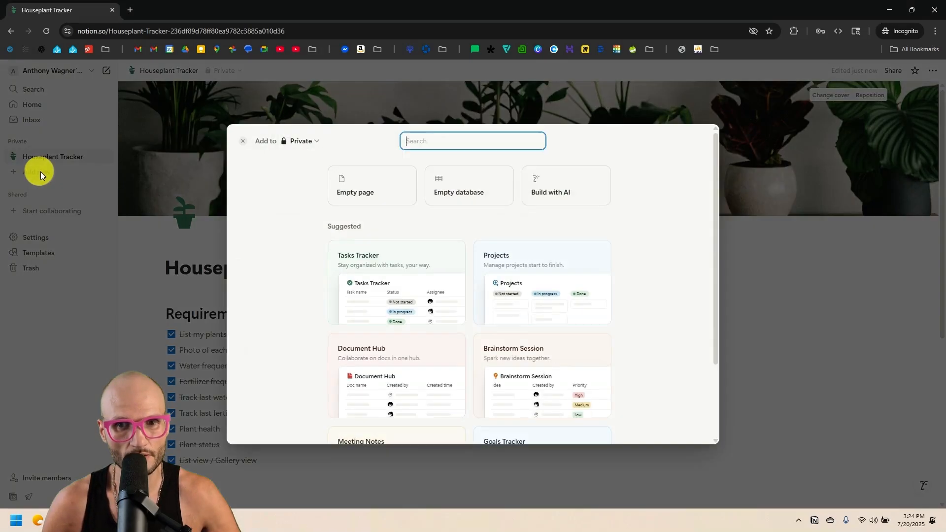
click(352, 196)
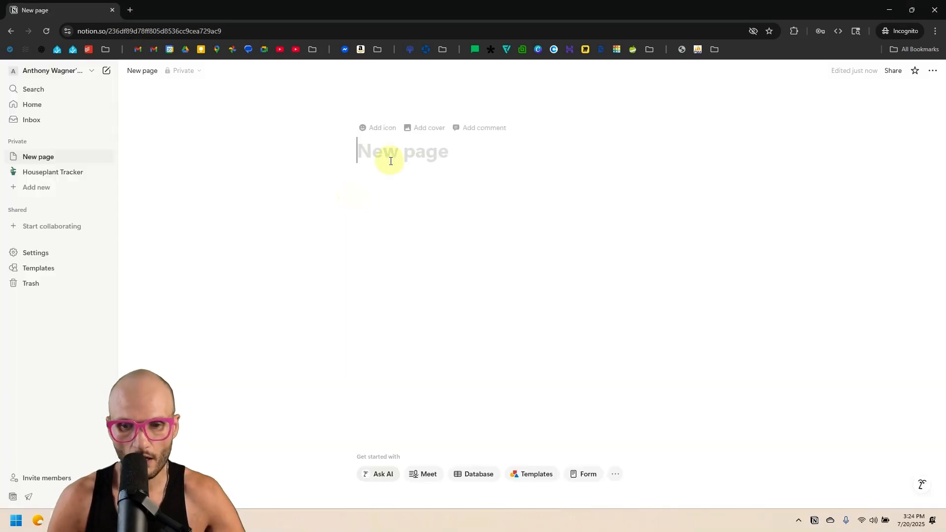
text(Pages)
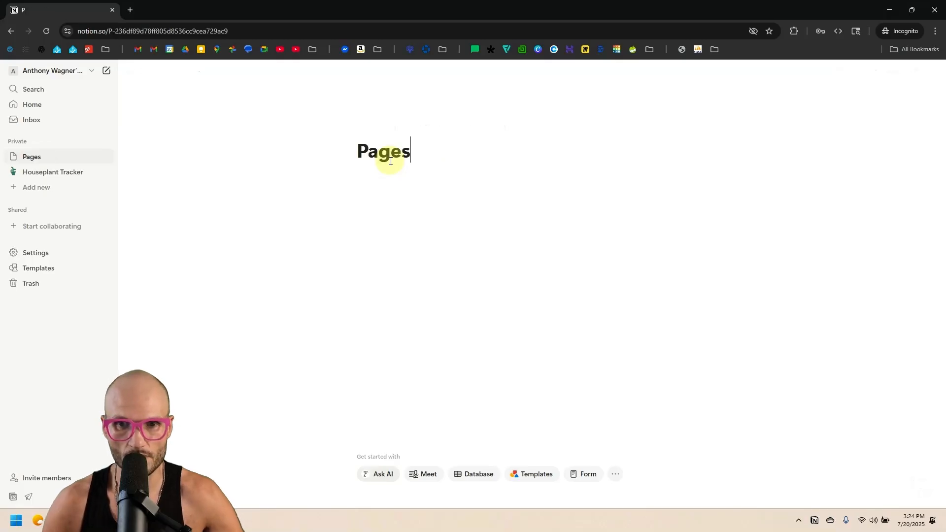
click(383, 127)
click(365, 142)
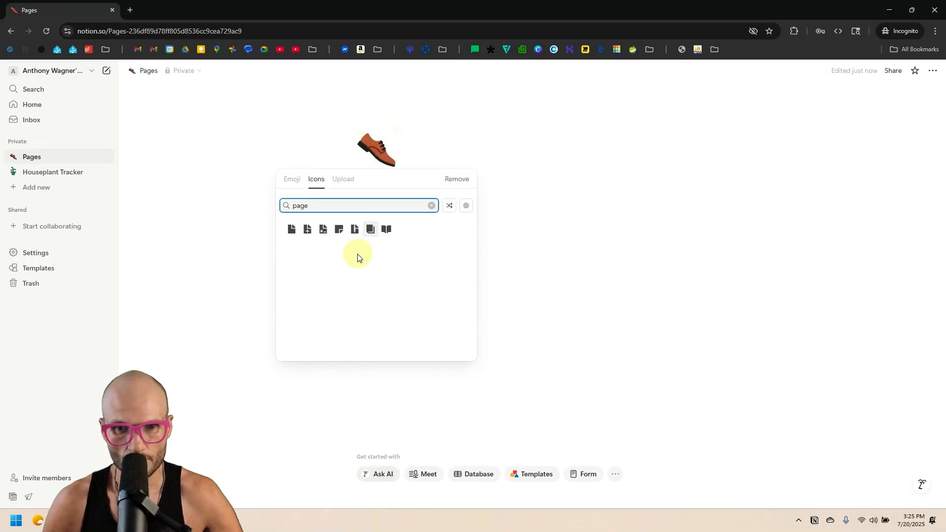
click(294, 235)
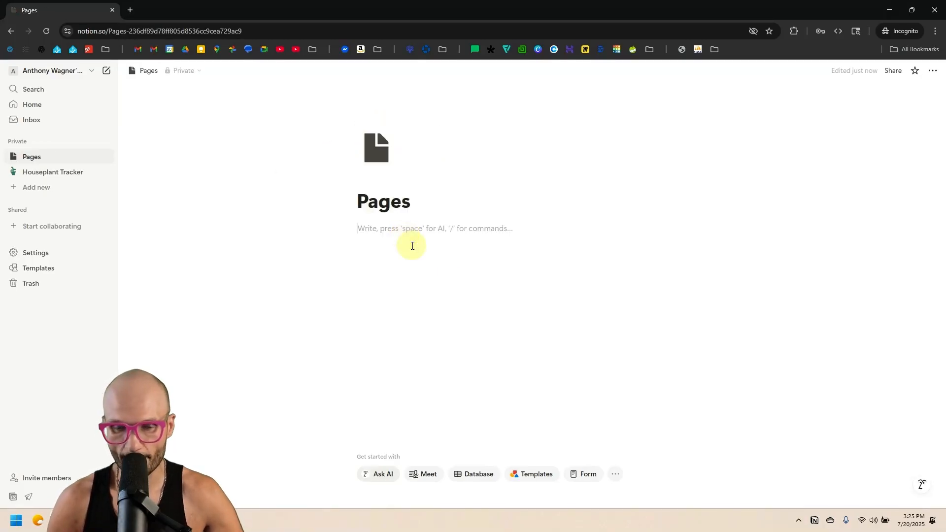
Insert an inline database on the page and name it 'Pages Database'.
text(/data)
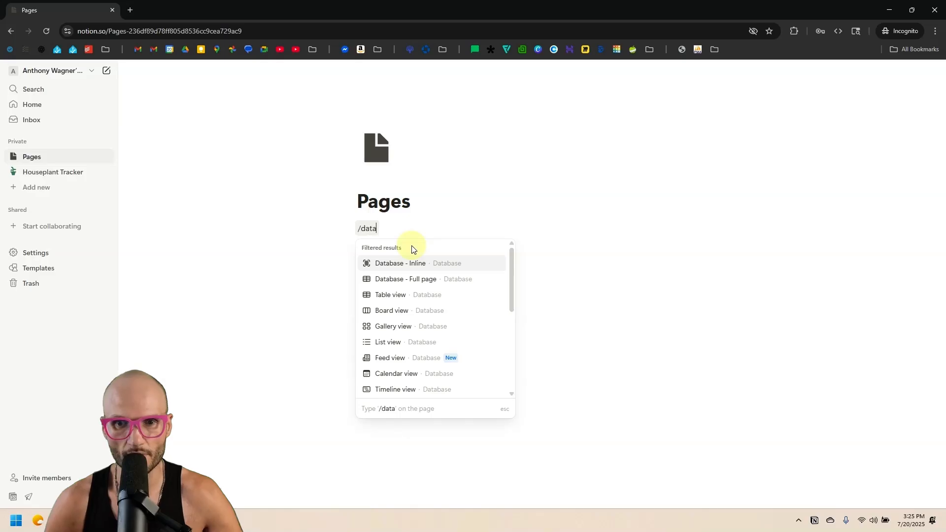
key(Return)
click(440, 228)
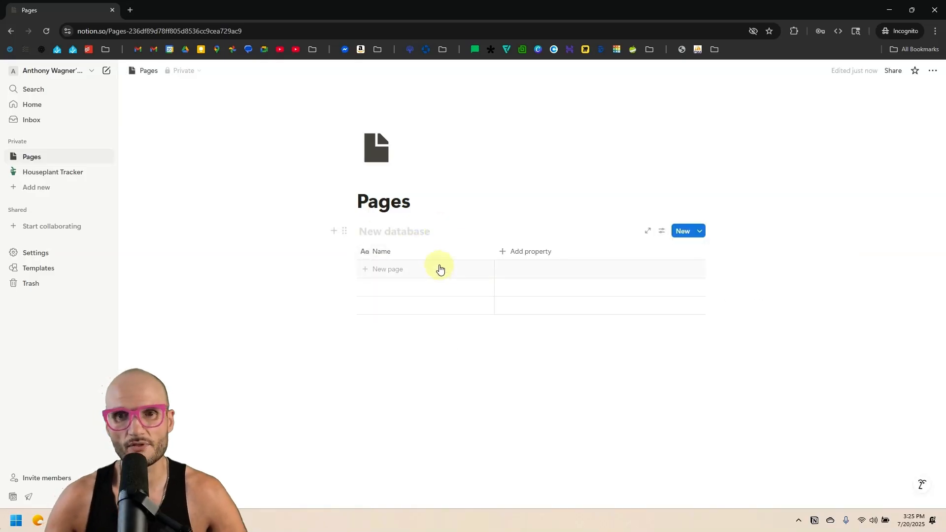
text(a)
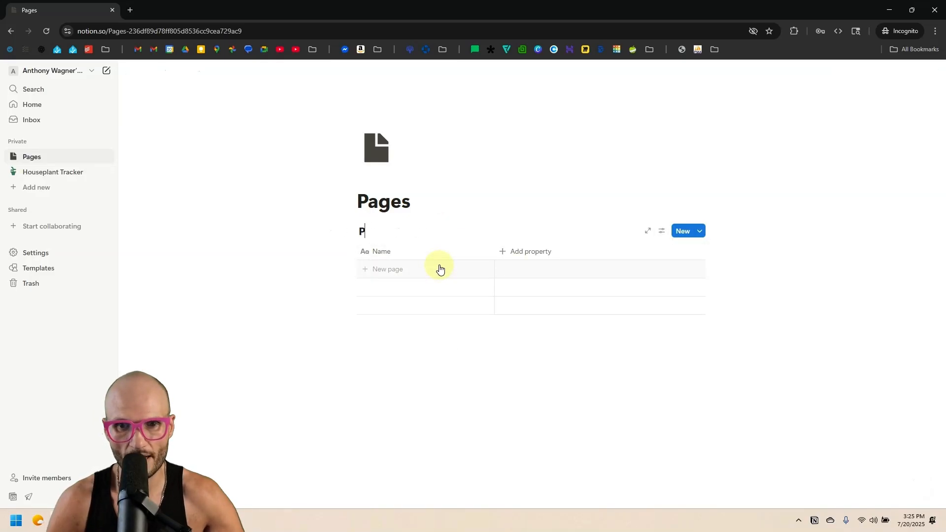
text(ges Da)
text(tabase)
click(462, 230)
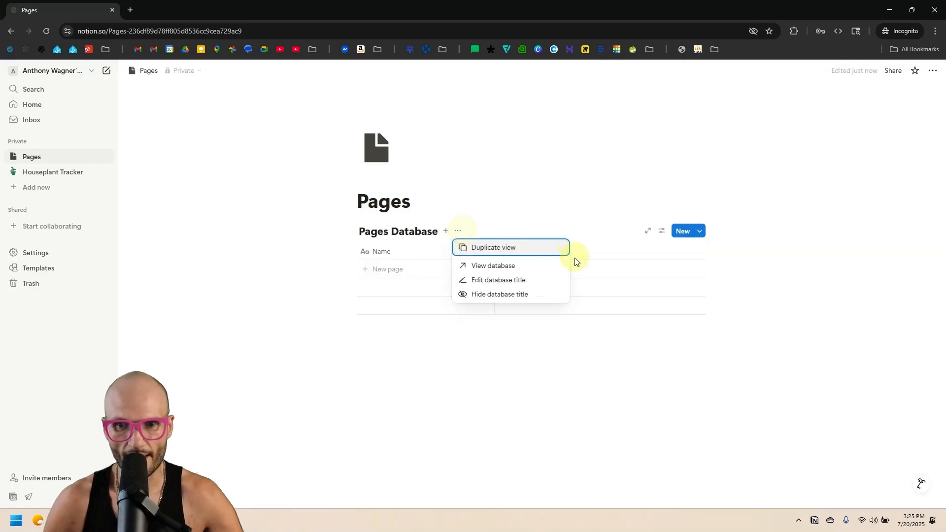
Hide the database title and move Houseplant Tracker into the Pages table as an entry.
click(532, 294)
drag(48, 176, 374, 256)
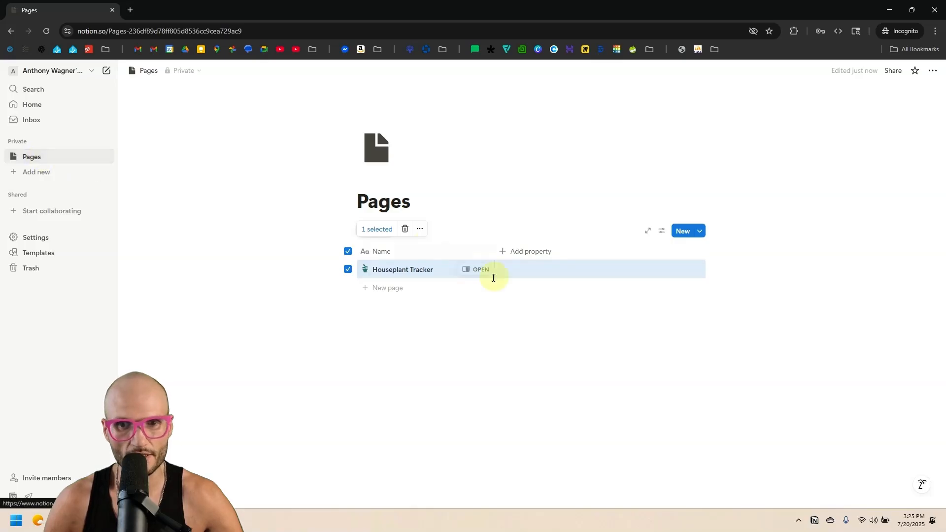
click(391, 289)
click(386, 307)
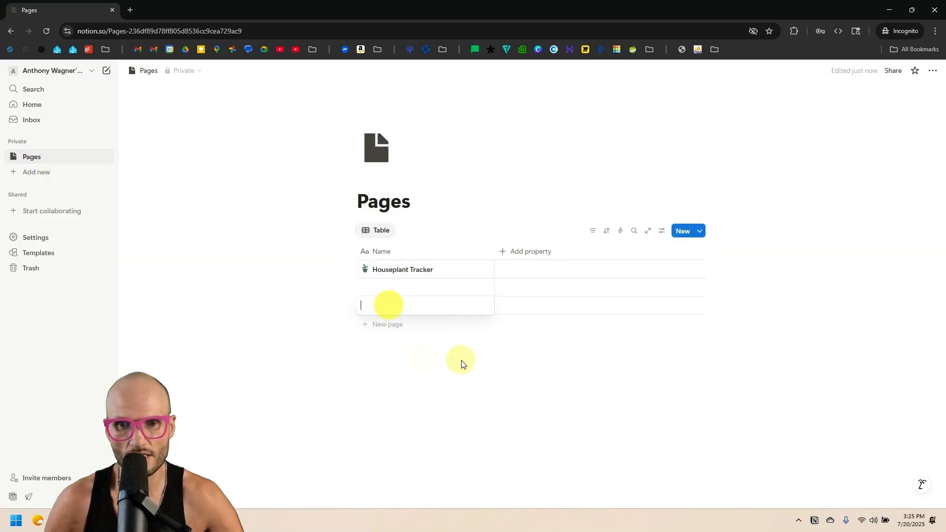
click(413, 294)
key(Escape)
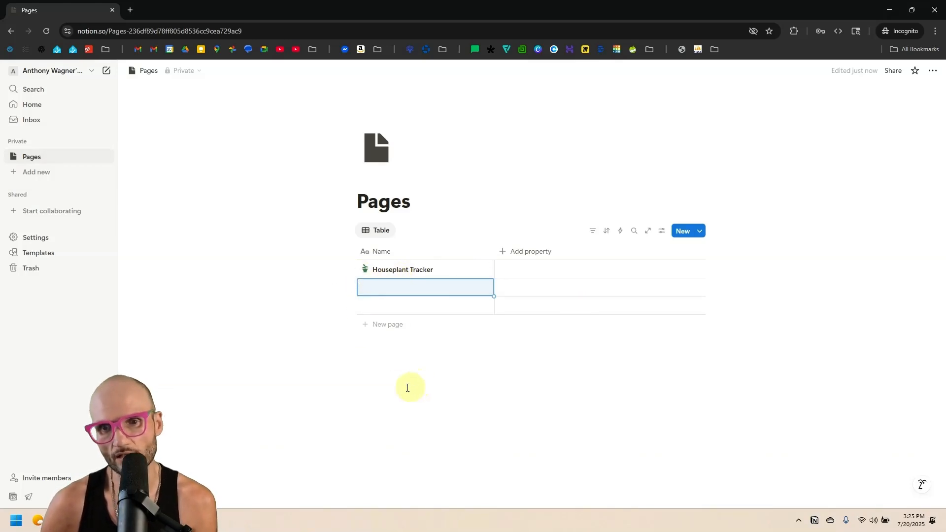
click(570, 355)
Open Houseplant Tracker as a full page and add it to Favorites.
click(477, 278)
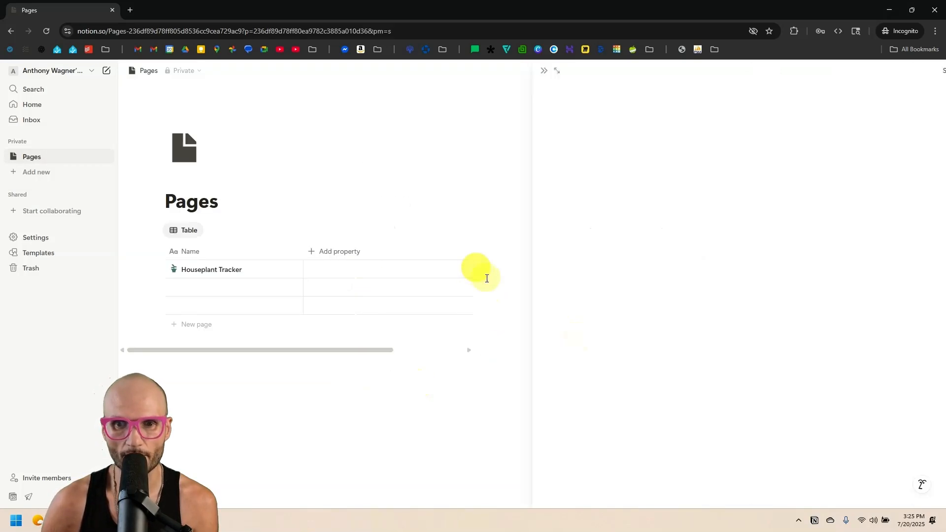
click(491, 70)
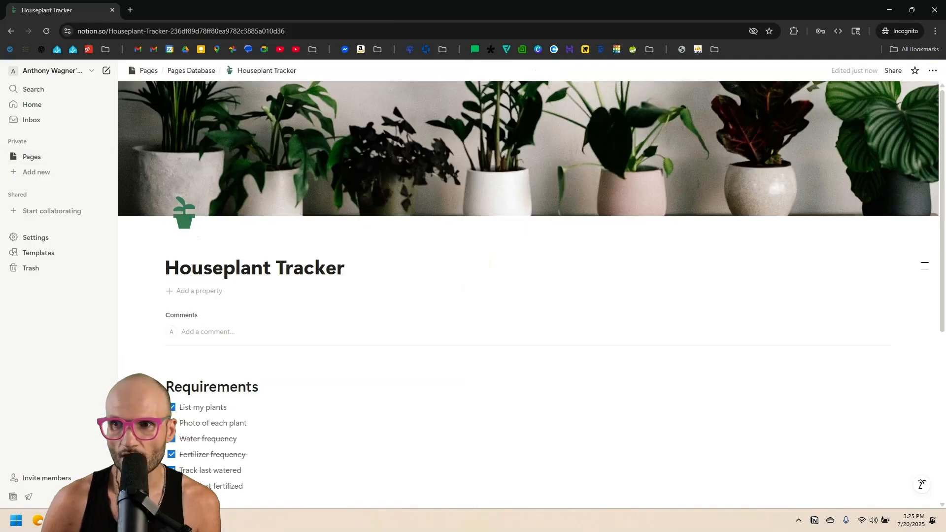
click(914, 71)
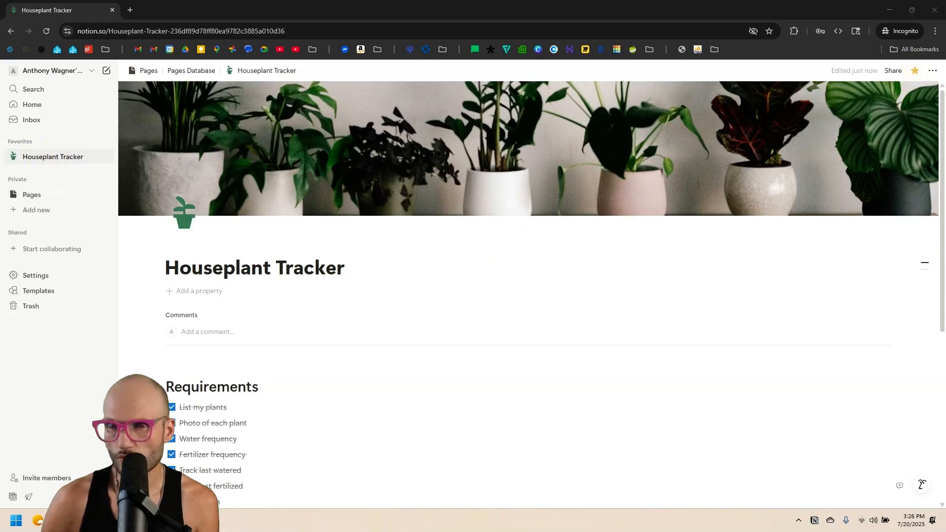
Check the other workspace's Tasks page, move that window aside, and scroll down to the Tracker table.
drag(945, 189, 542, 2)
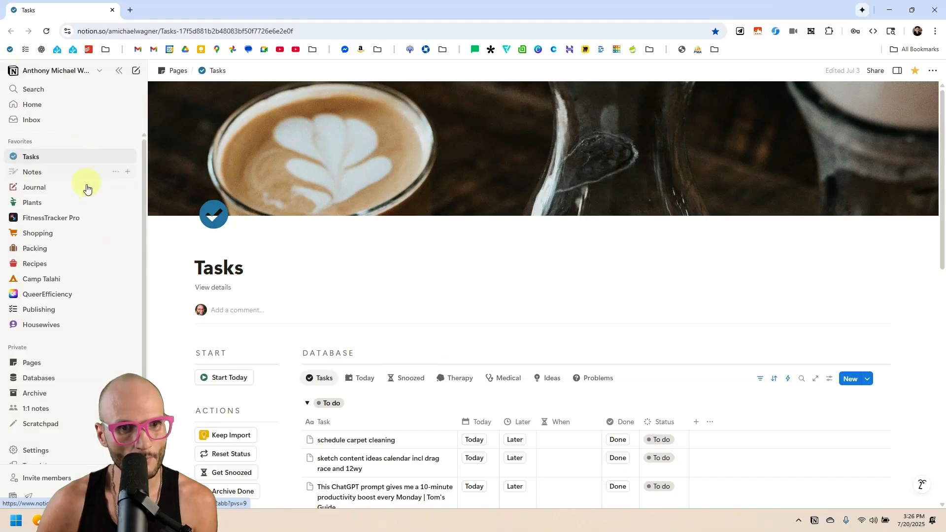
scroll(70, 309, down, 1)
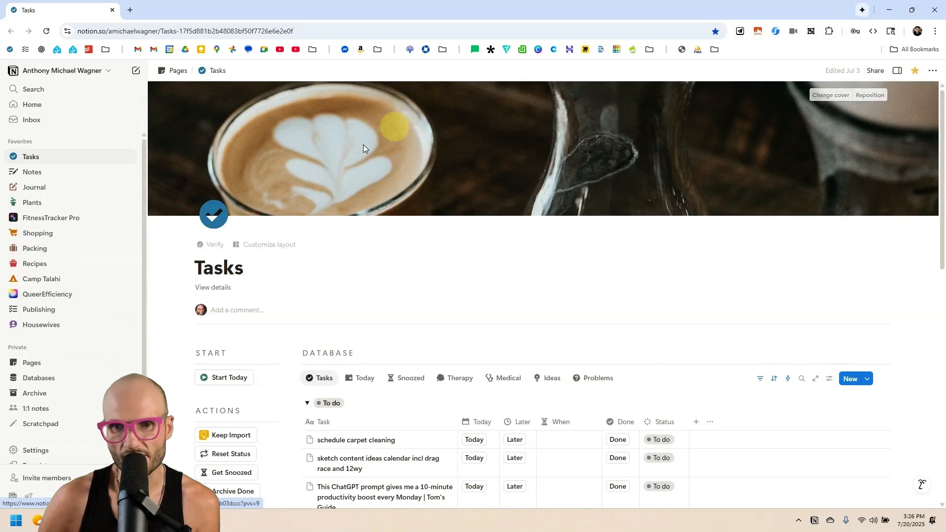
scroll(390, 355, down, 6)
scroll(476, 217, up, 6)
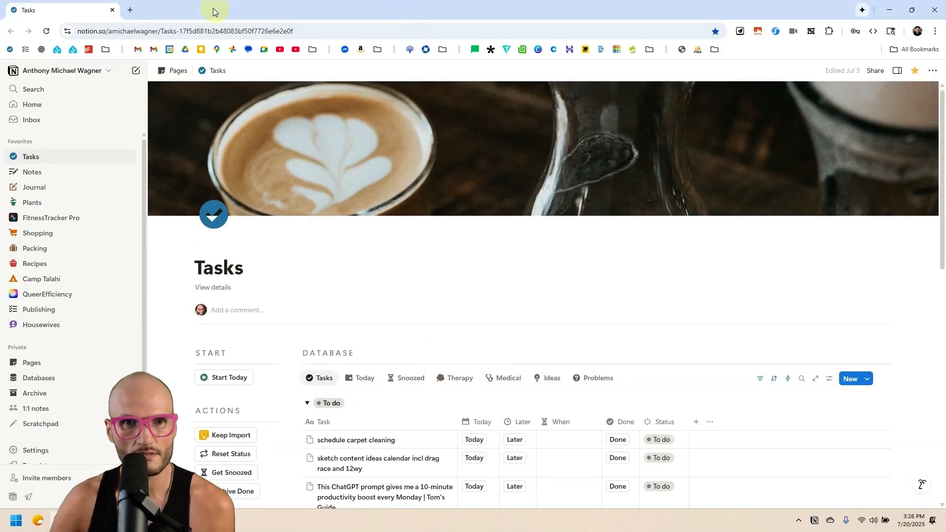
drag(213, 10, 945, 301)
scroll(461, 332, down, 6)
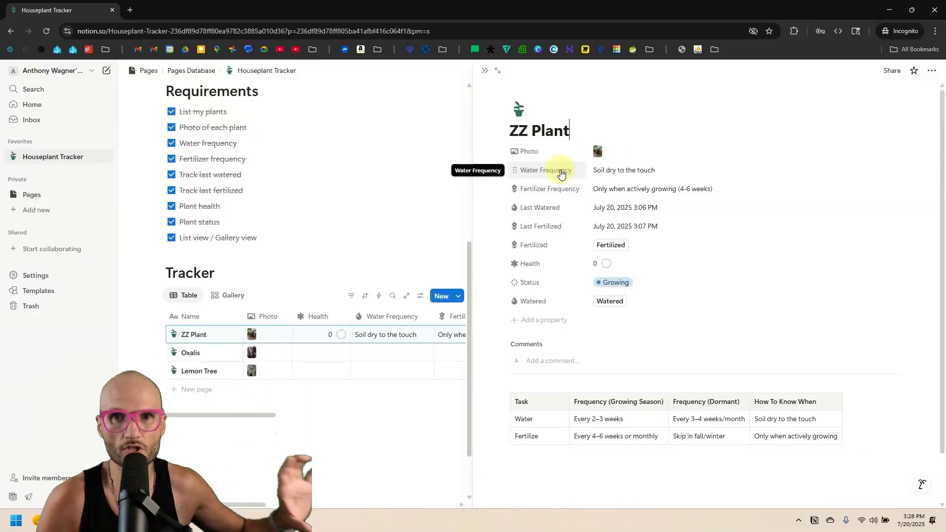
Close the ZZ Plant side peek and scroll back up to the Houseplant Tracker cover banner.
key(Escape)
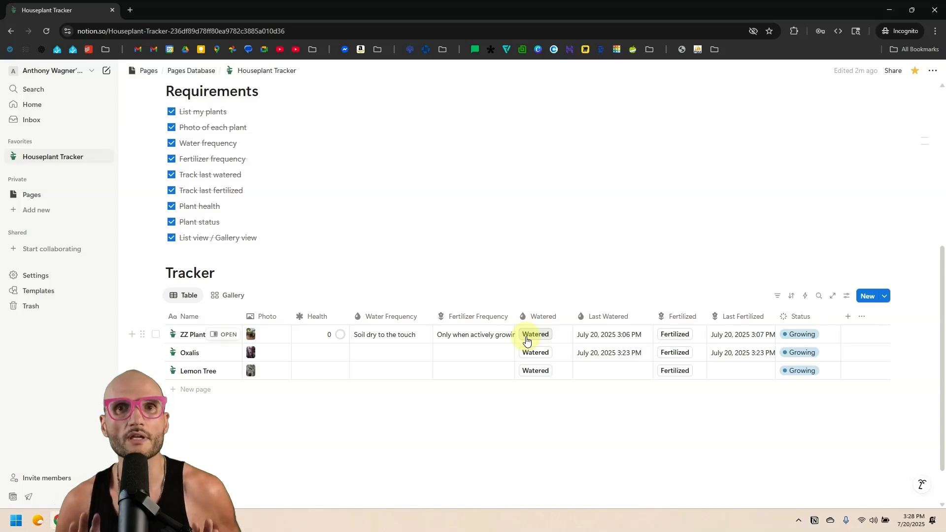
scroll(527, 325, up, 3)
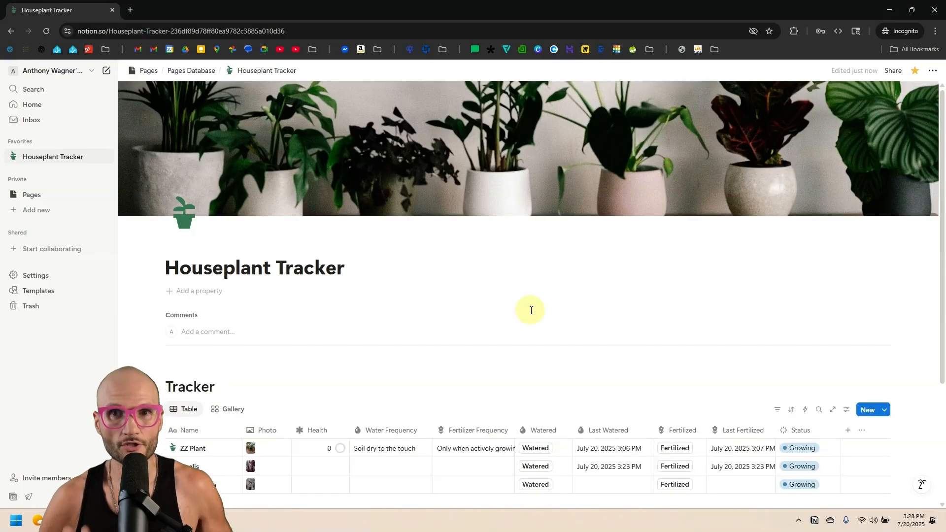